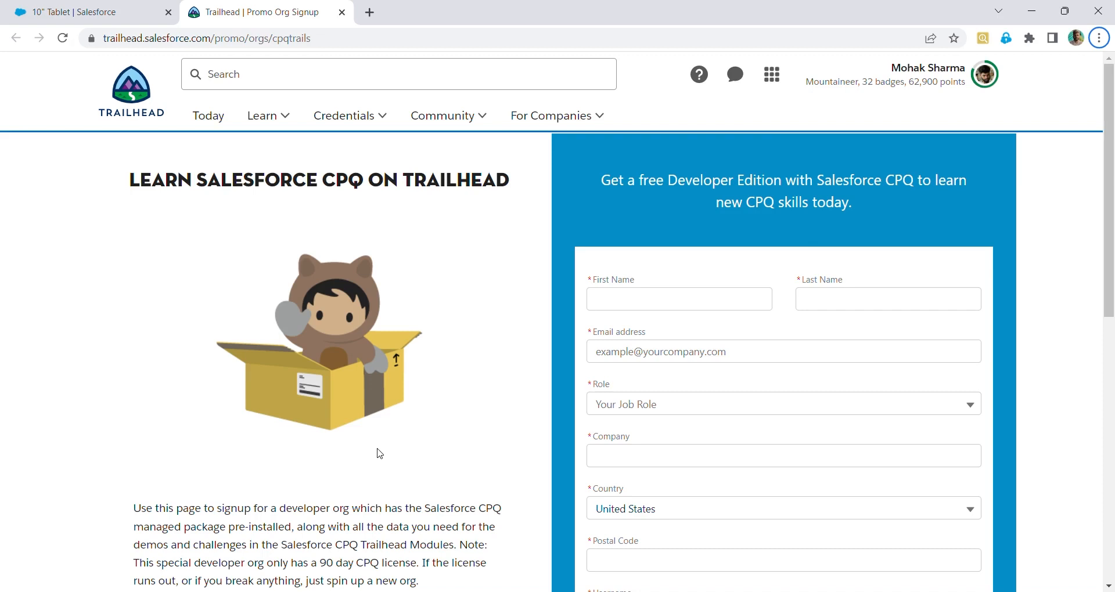
scroll(379, 454, down, 3)
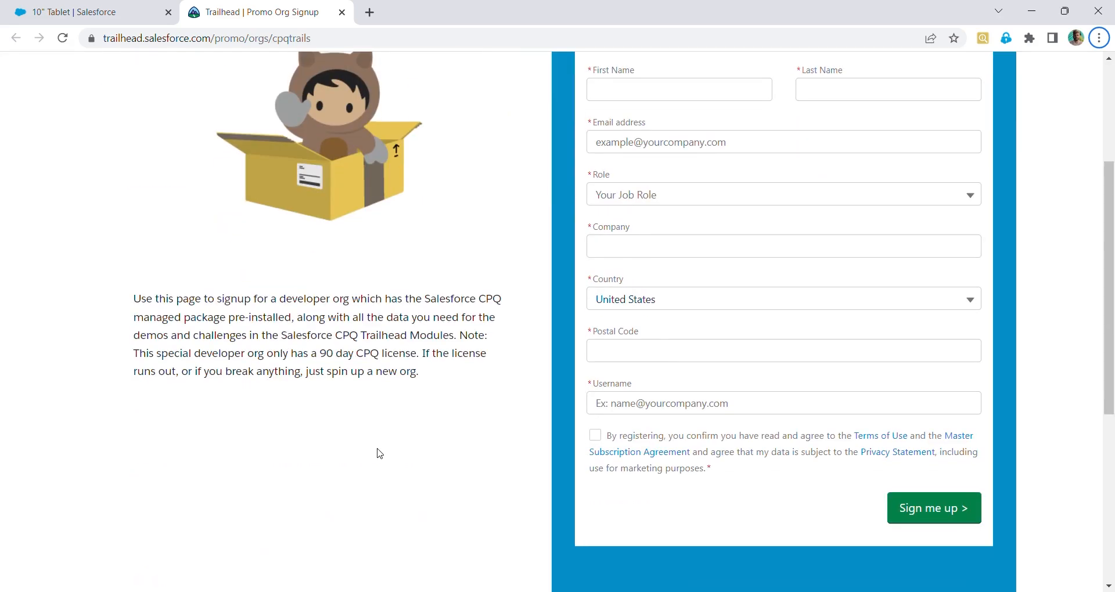
scroll(379, 453, up, 2)
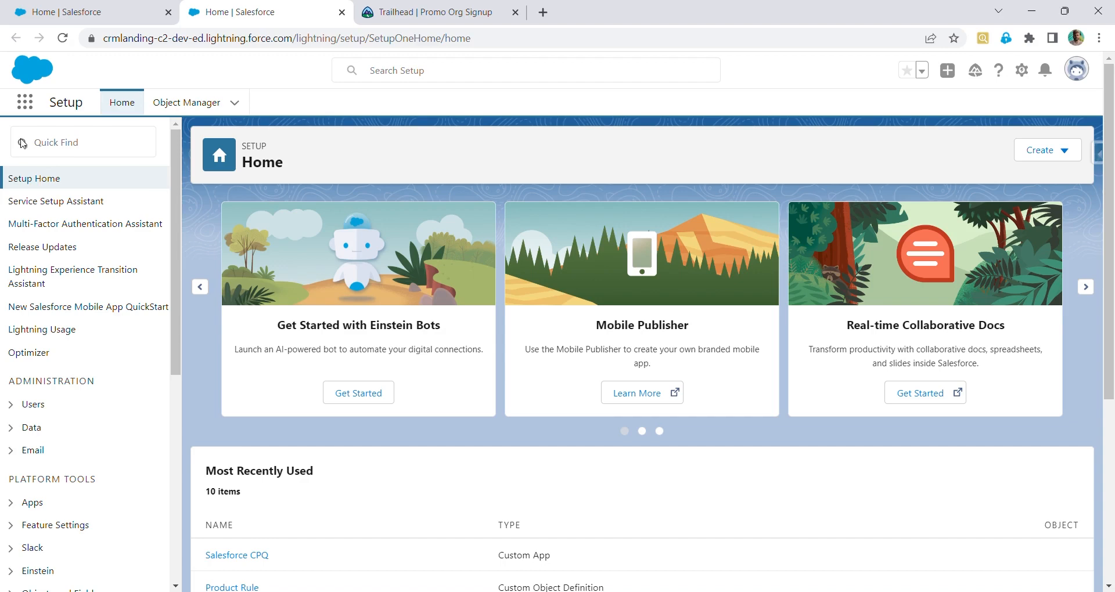
Open the Salesforce CPQ package settings from Installed Packages in Setup, review Pricing and Calculation, and save
click(40, 145)
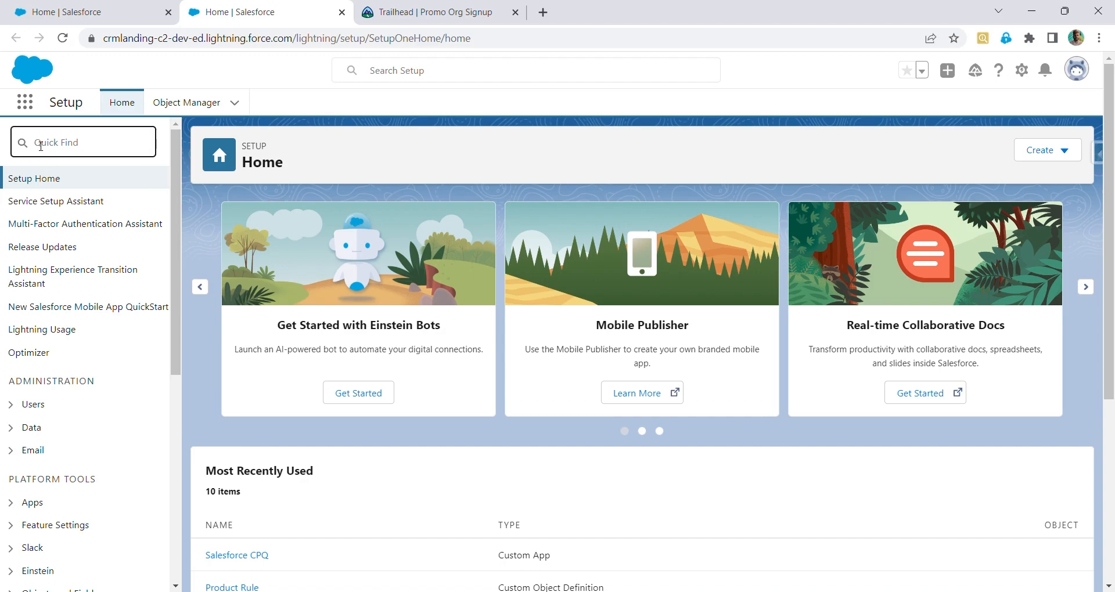
text(Installe)
click(81, 225)
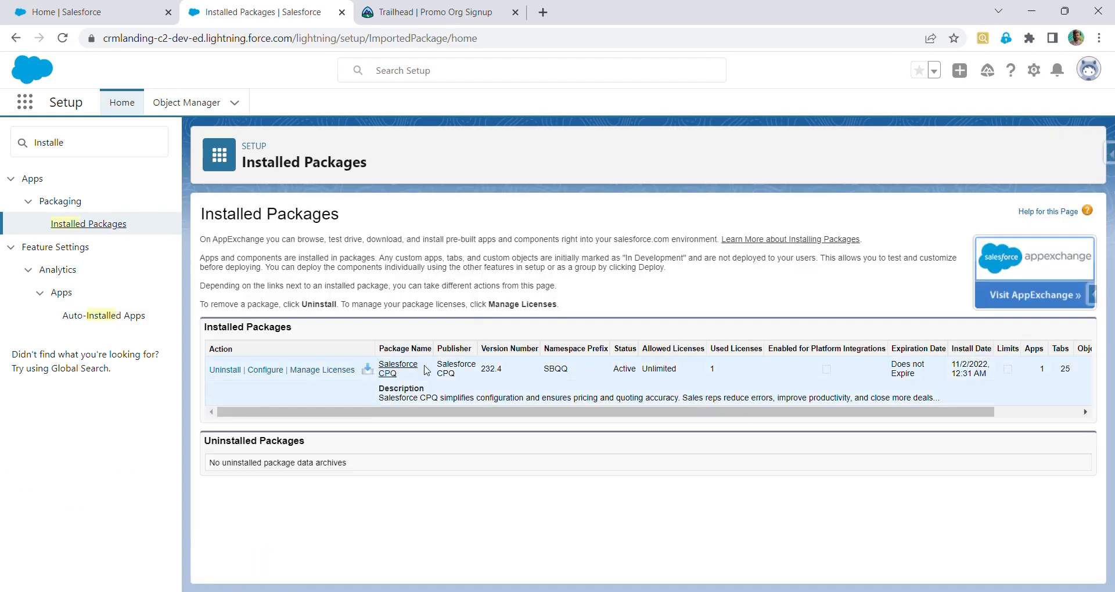
click(264, 370)
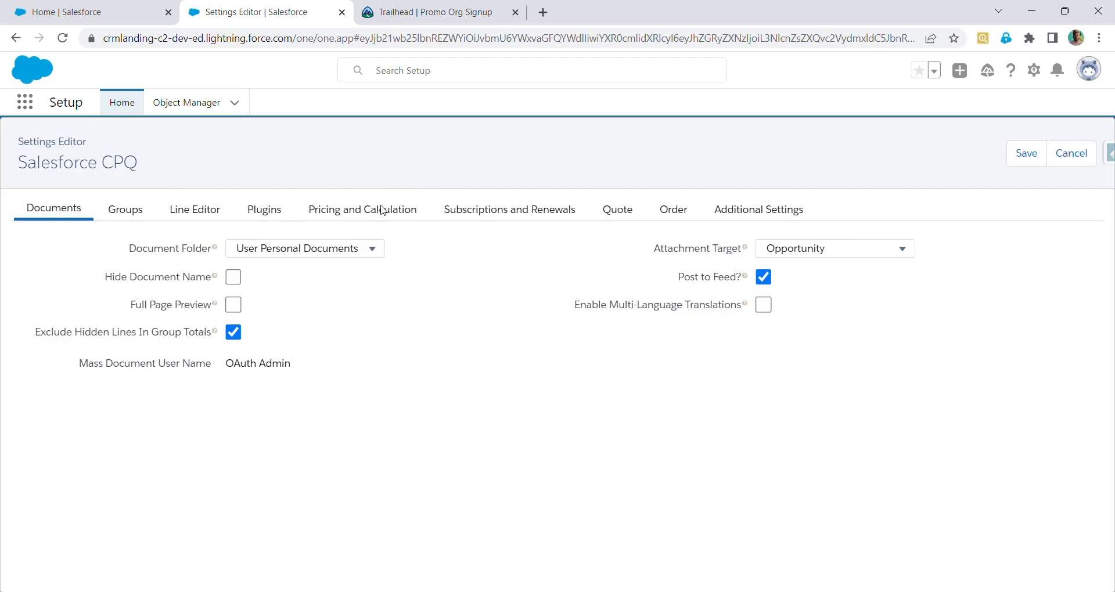
click(383, 210)
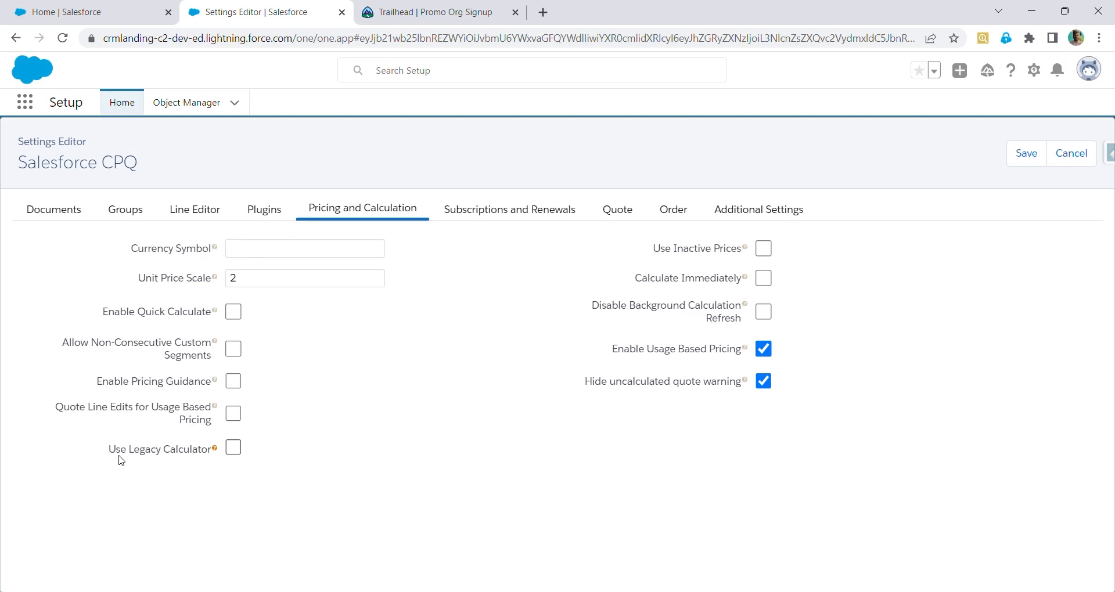
click(1025, 152)
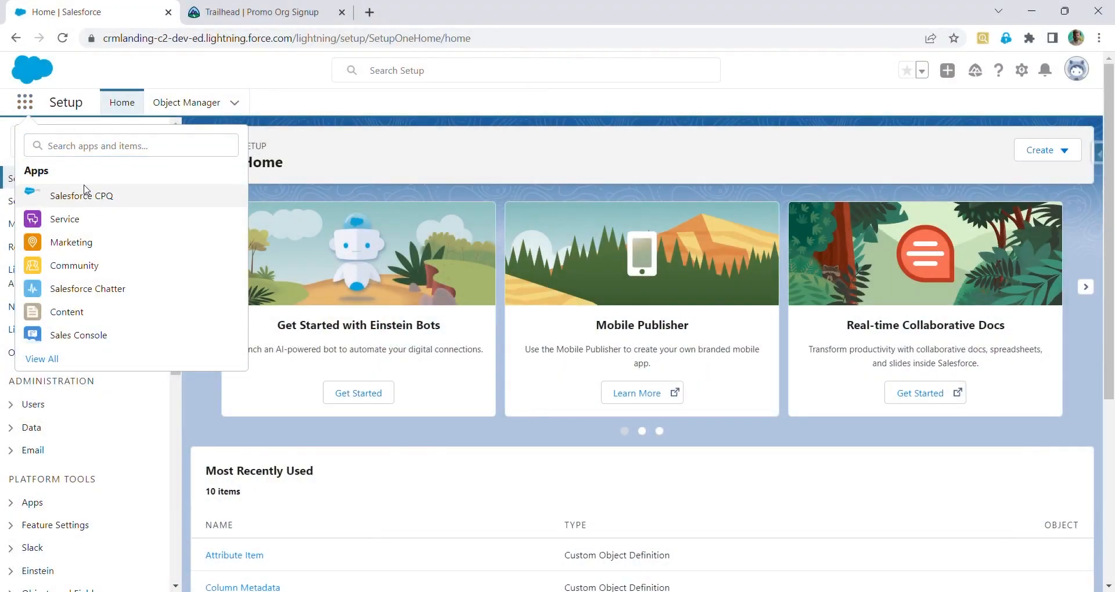
Open the Salesforce CPQ app and browse the list of all accounts
click(85, 191)
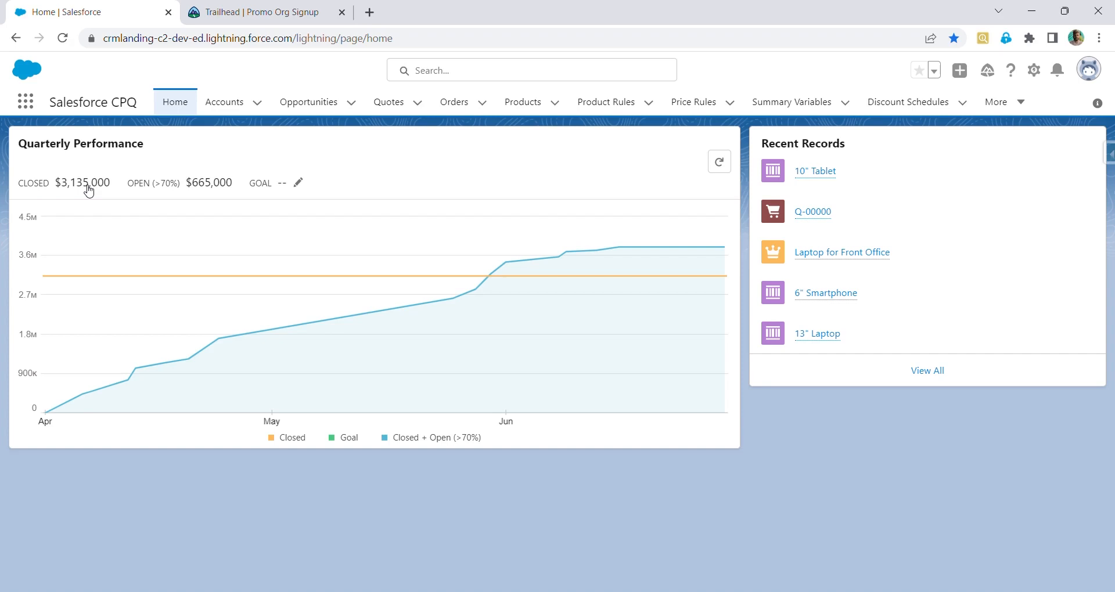
click(231, 110)
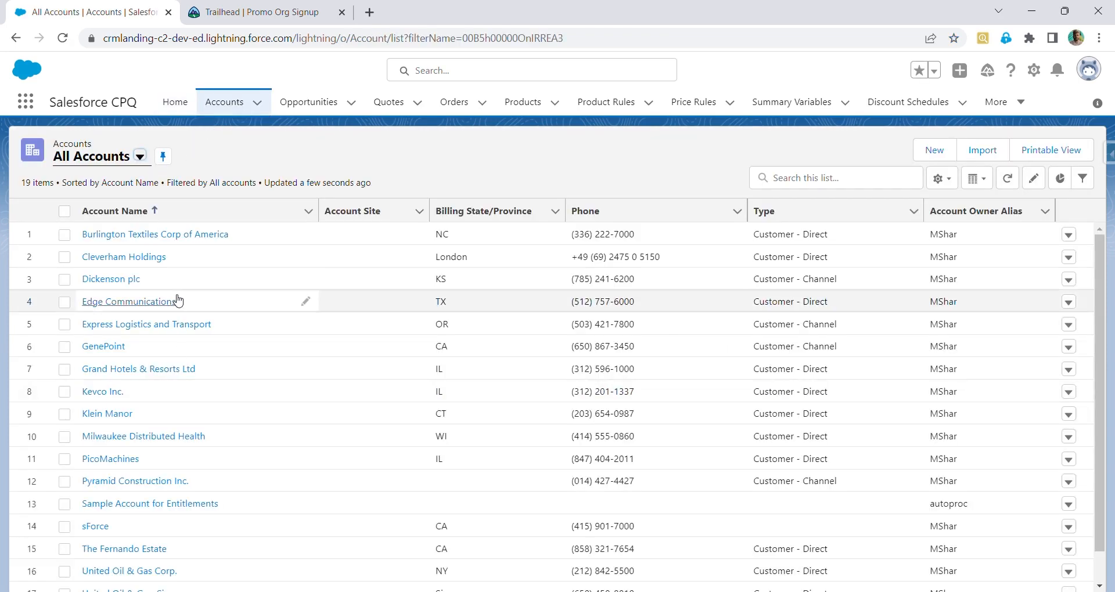
scroll(174, 349, down, 1)
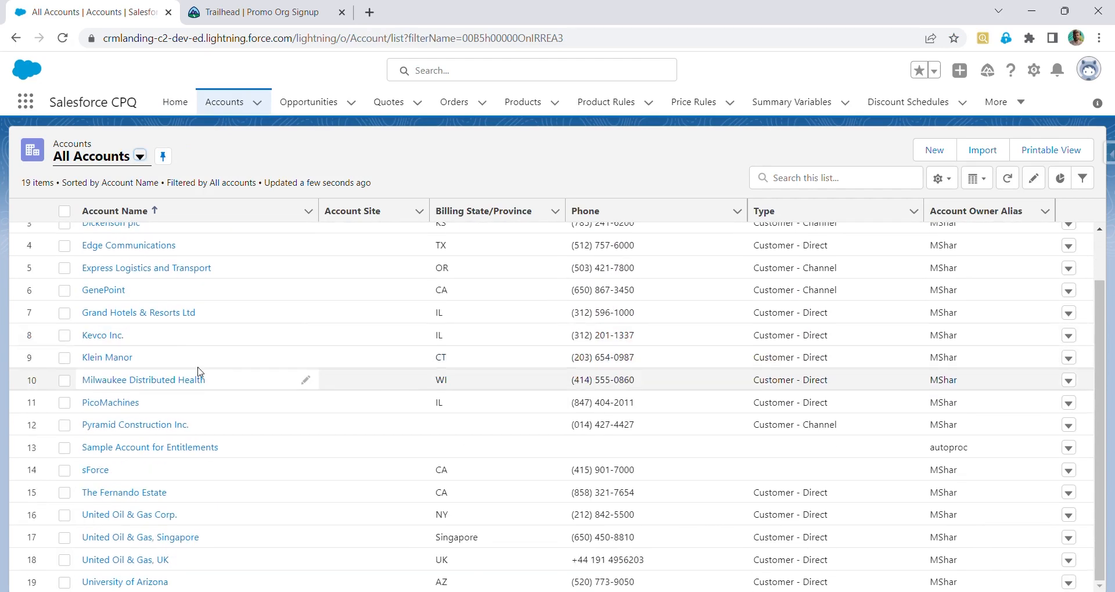
scroll(314, 308, up, 1)
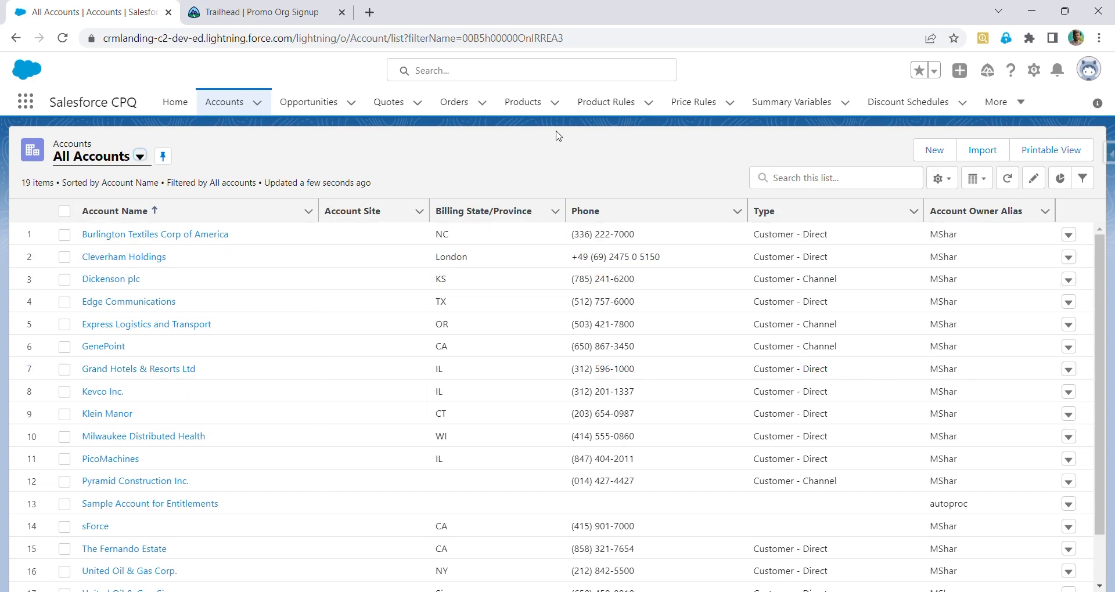
Switch the Quotes list to the All view and pin it as the default list view
click(322, 109)
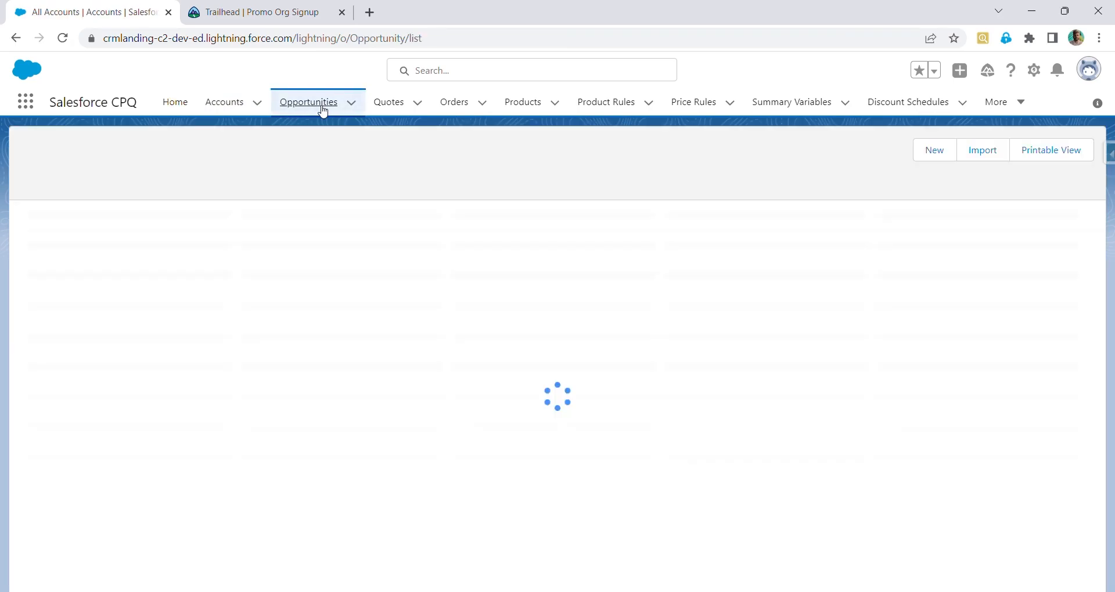
click(385, 104)
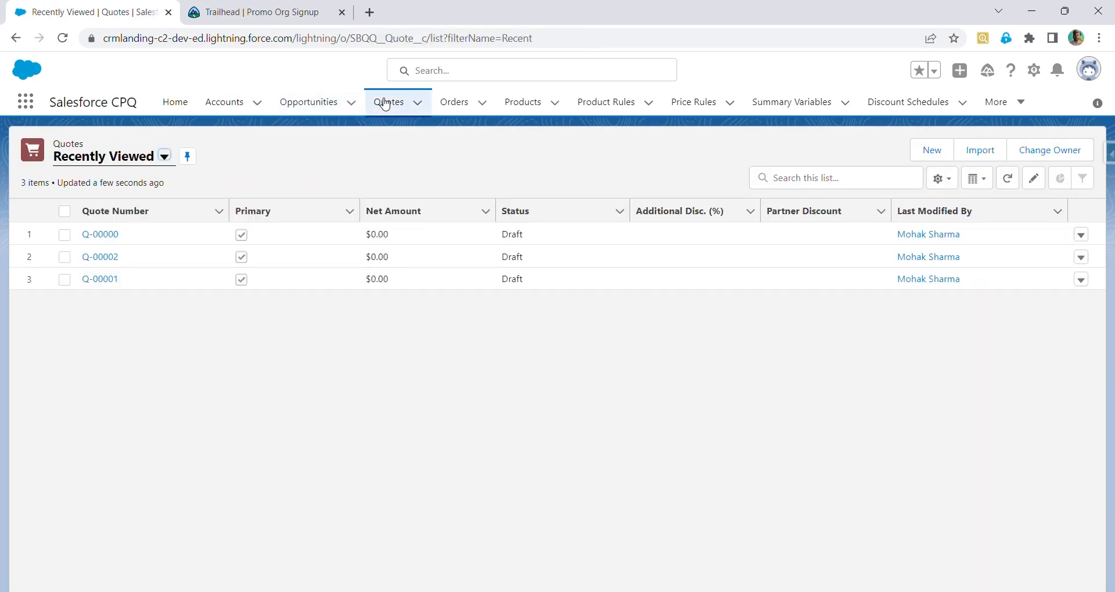
click(123, 164)
click(124, 206)
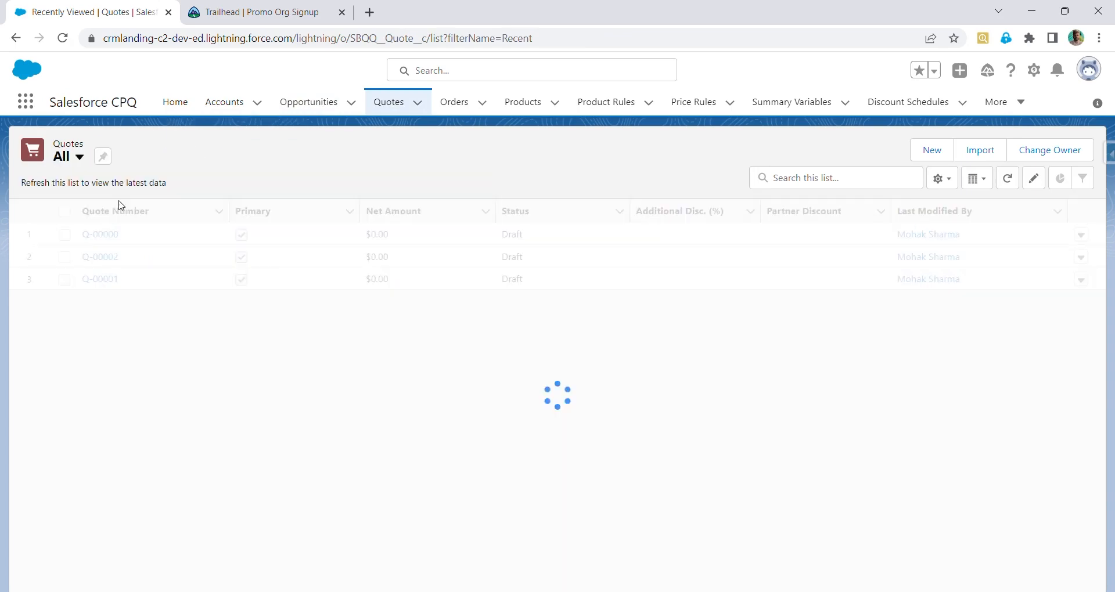
click(105, 158)
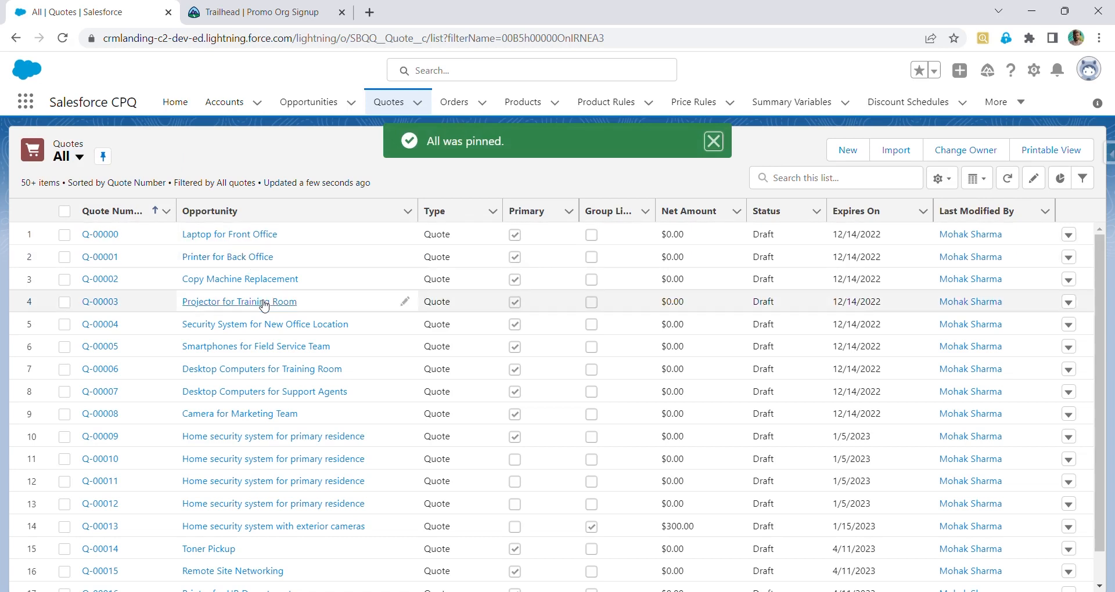
Browse the Orders tab and scroll through the All Products list
click(464, 106)
click(548, 103)
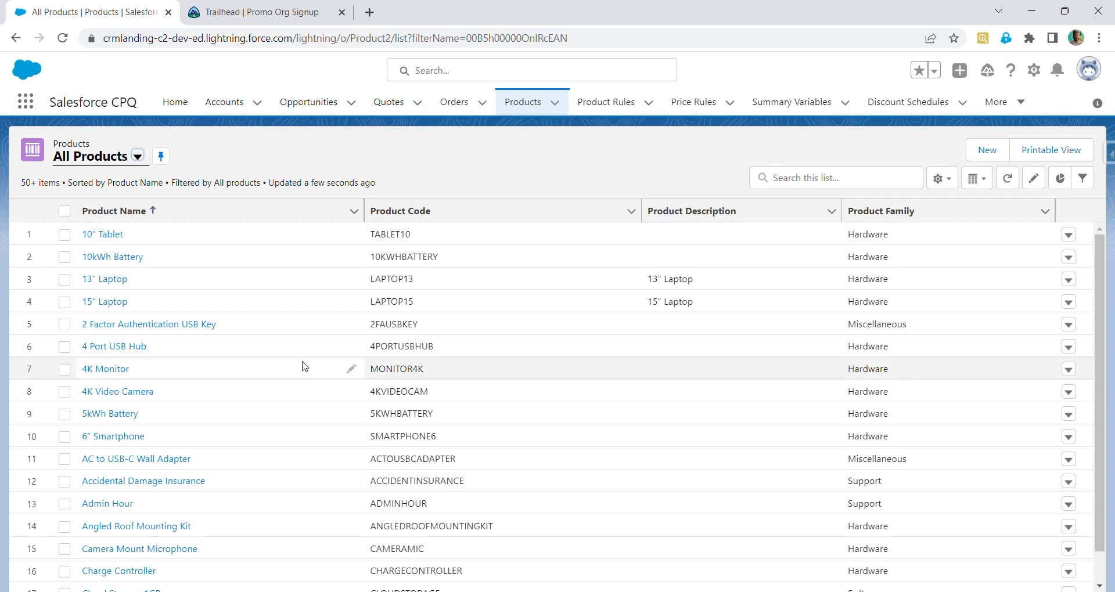
scroll(302, 367, down, 4)
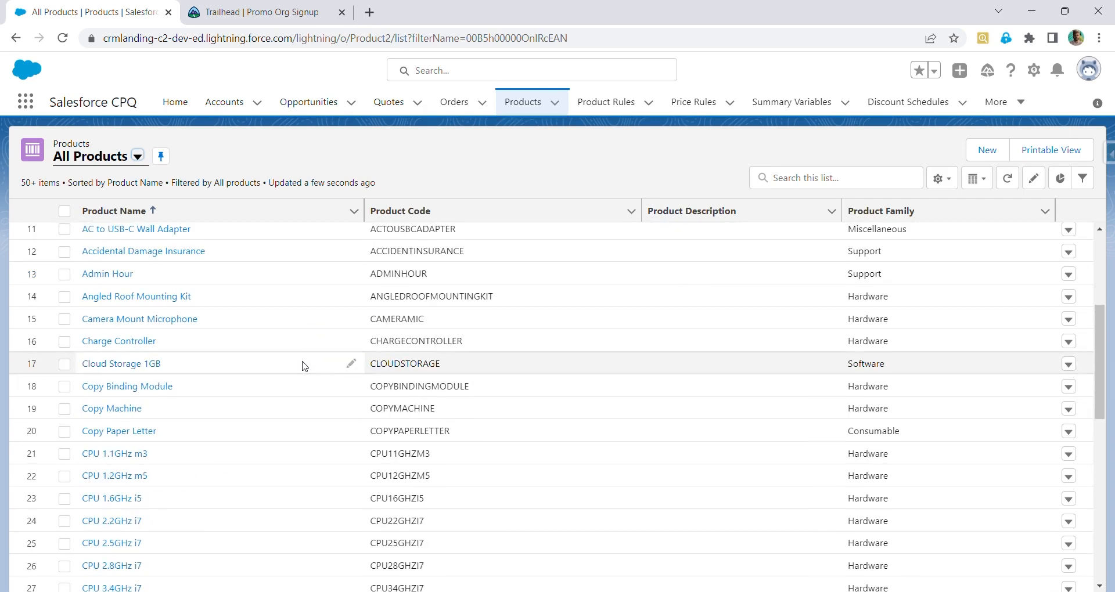
scroll(302, 366, down, 4)
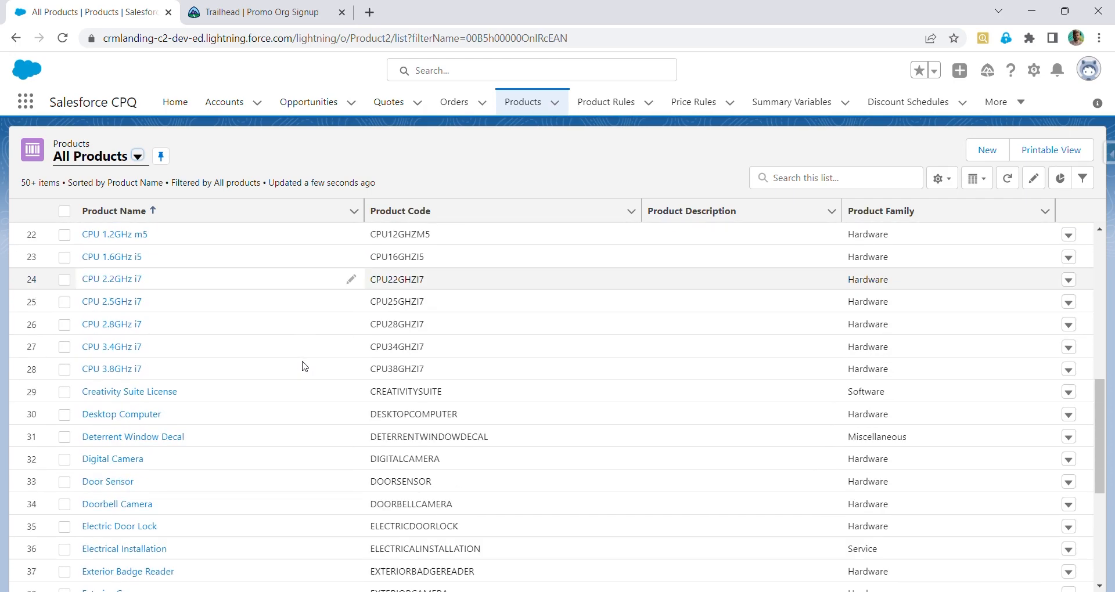
scroll(302, 366, down, 4)
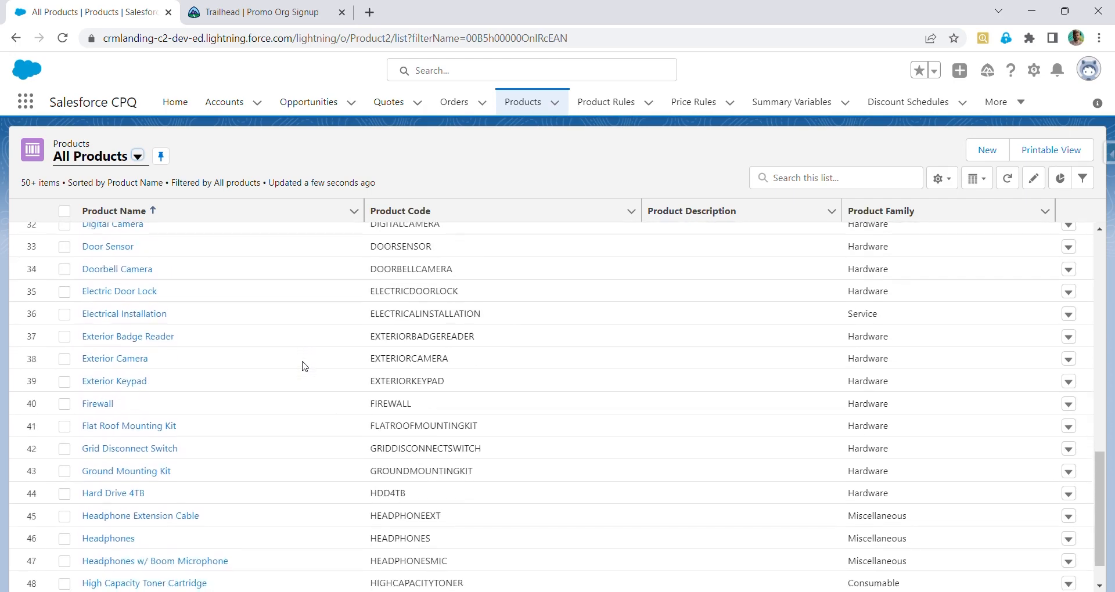
scroll(302, 366, down, 2)
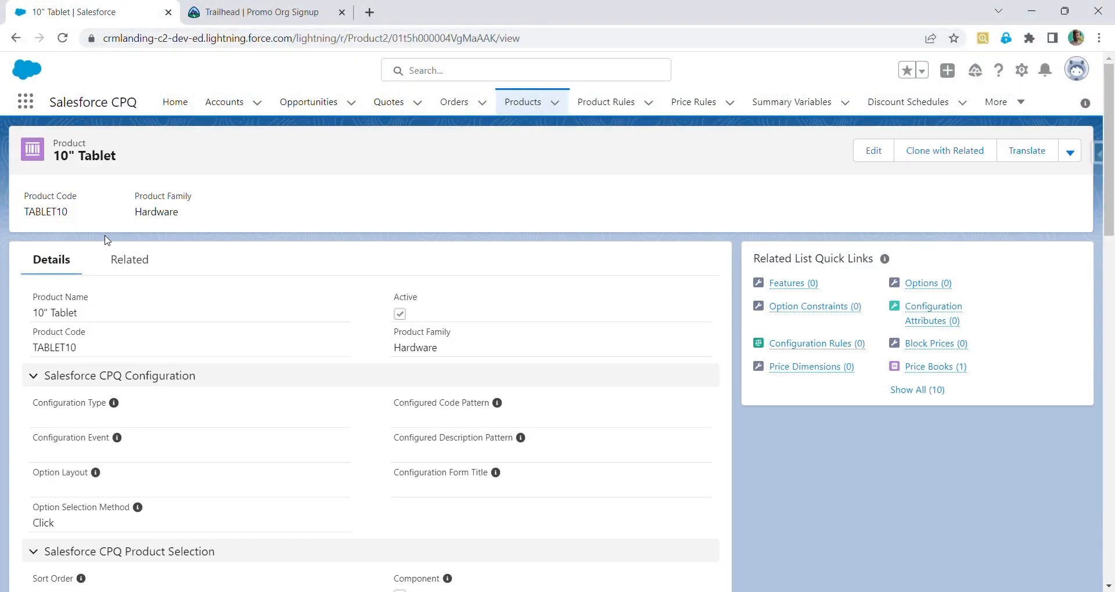
Open the 10" Tablet product for editing and review the Product Family options without changing them
click(874, 150)
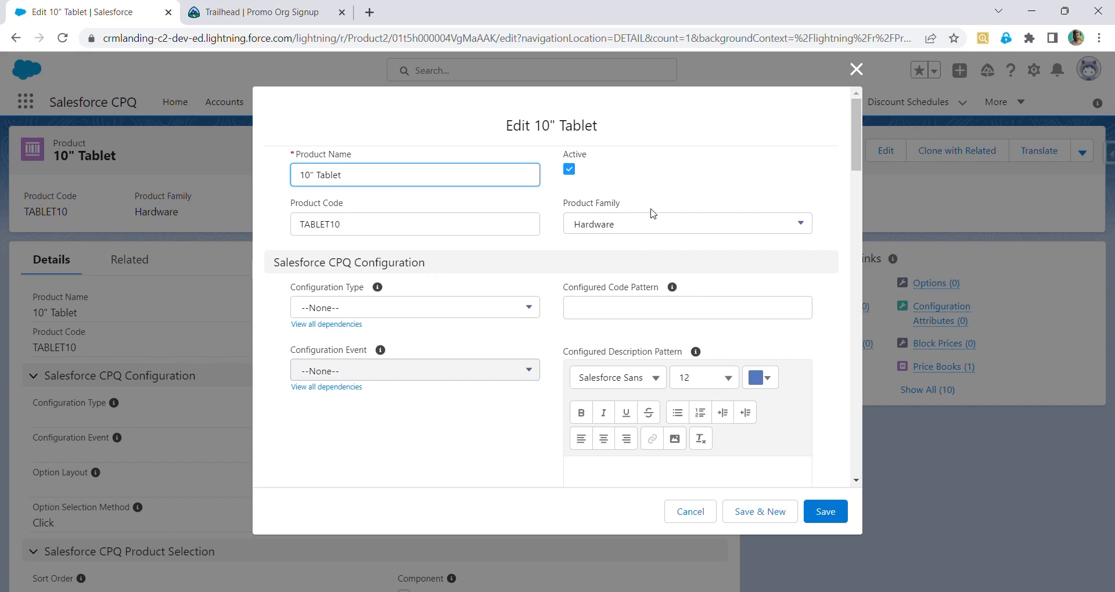
click(646, 229)
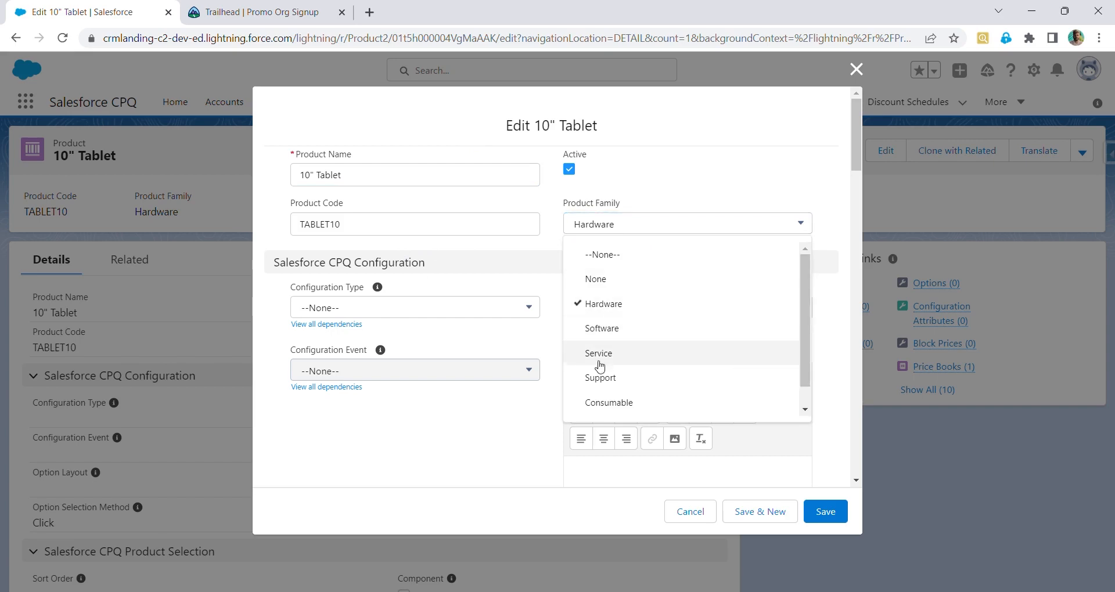
scroll(670, 368, down, 1)
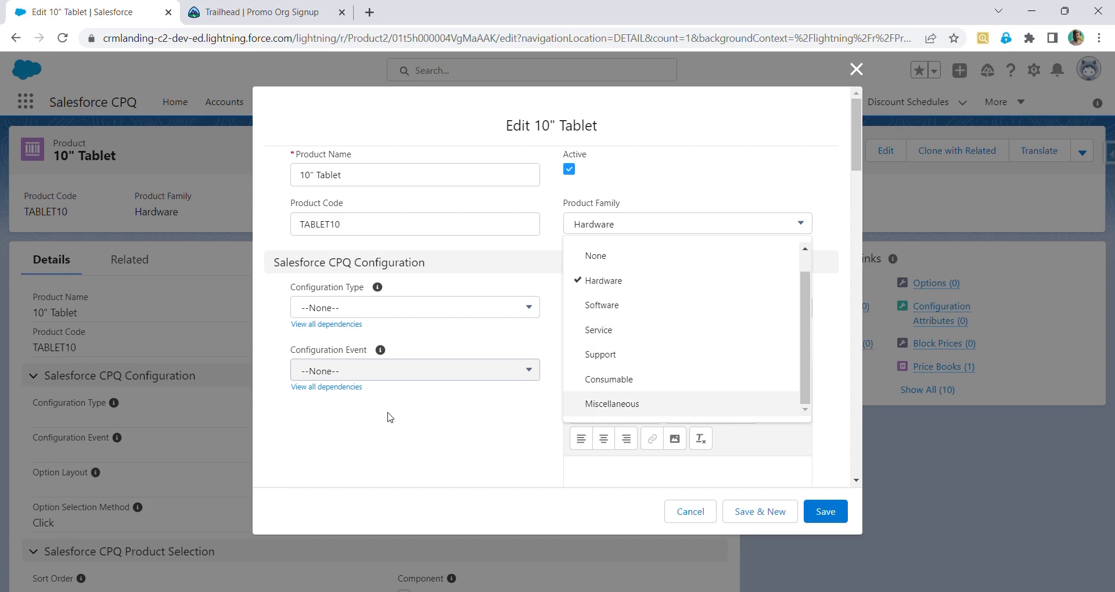
click(387, 416)
Set the 10" Tablet's Subscription Pricing to Fixed Price in the Salesforce CPQ Pricing section
scroll(389, 417, down, 1)
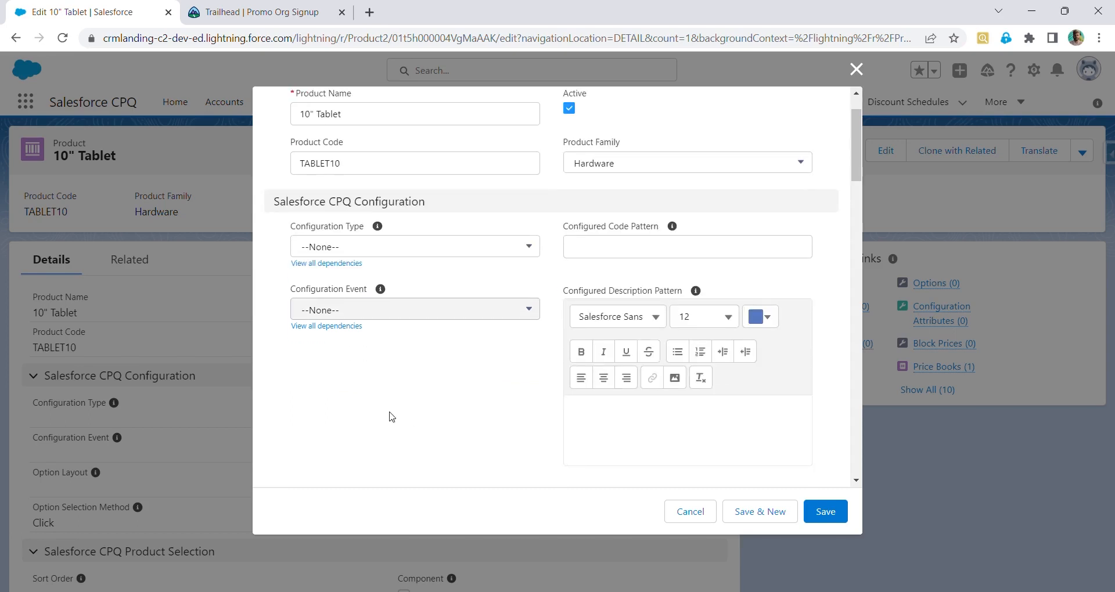
scroll(389, 416, down, 5)
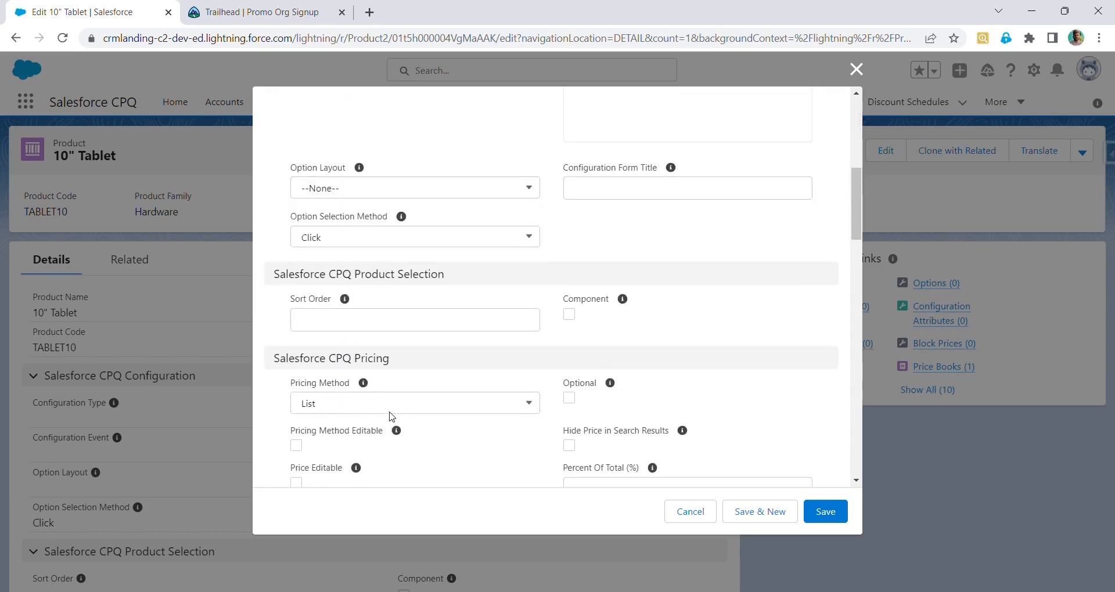
scroll(391, 417, down, 3)
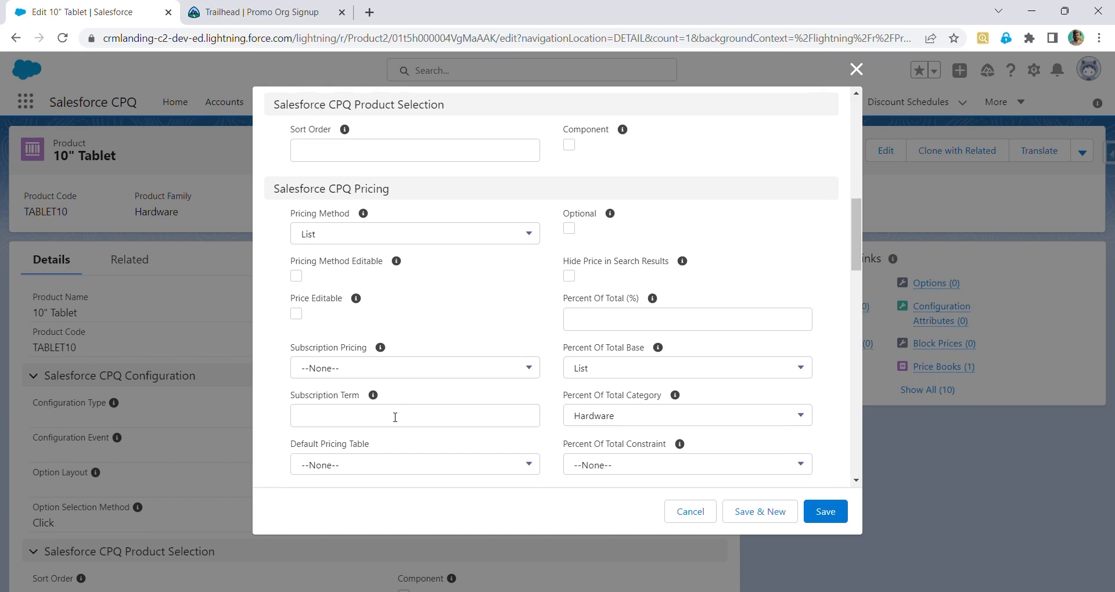
scroll(395, 417, down, 1)
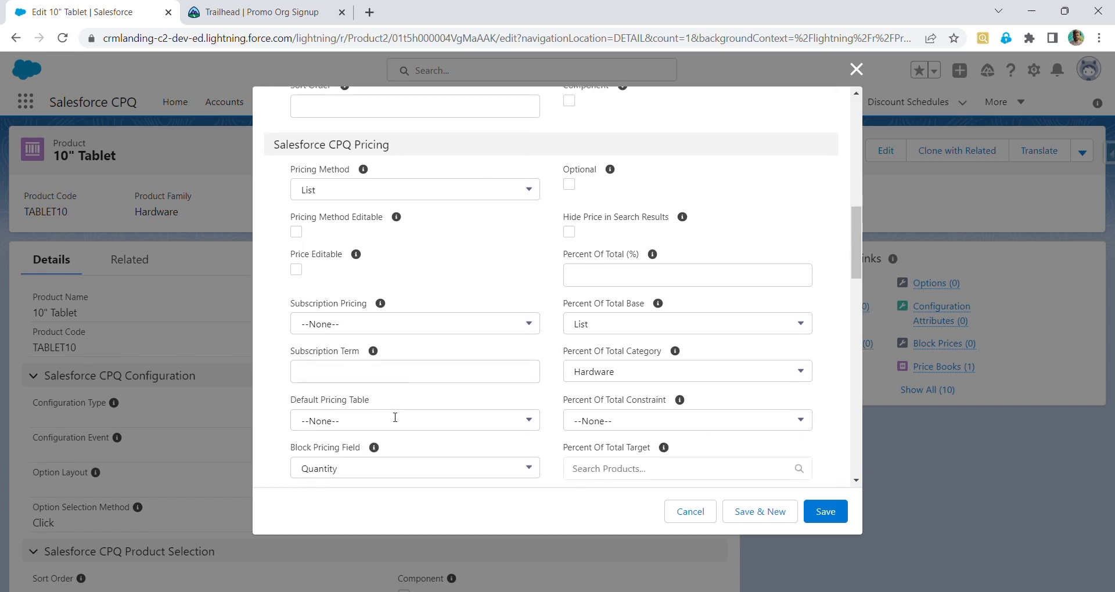
scroll(392, 416, down, 1)
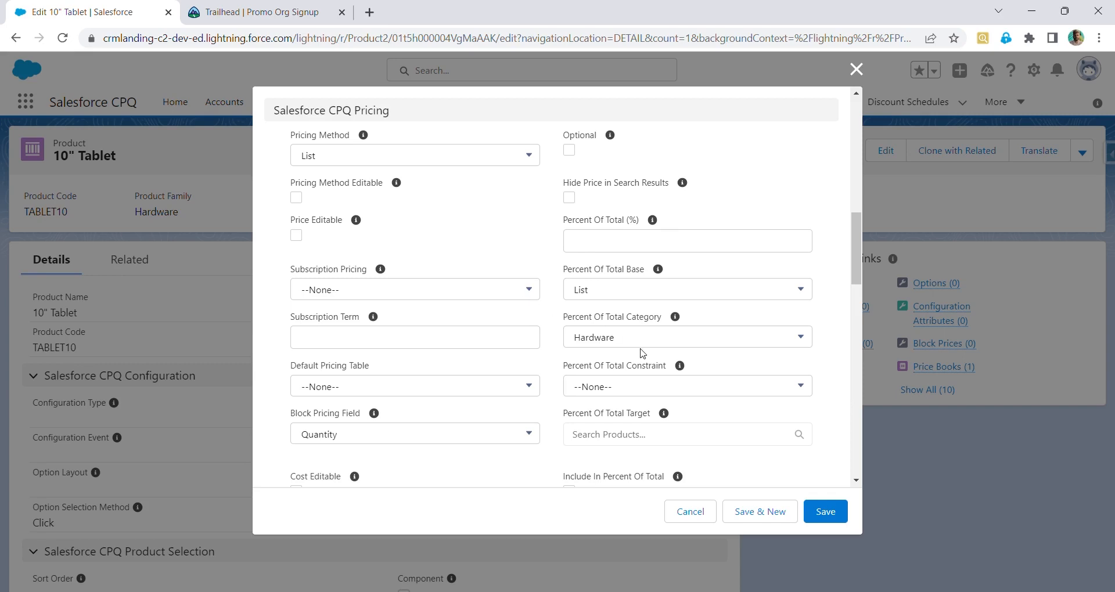
click(487, 299)
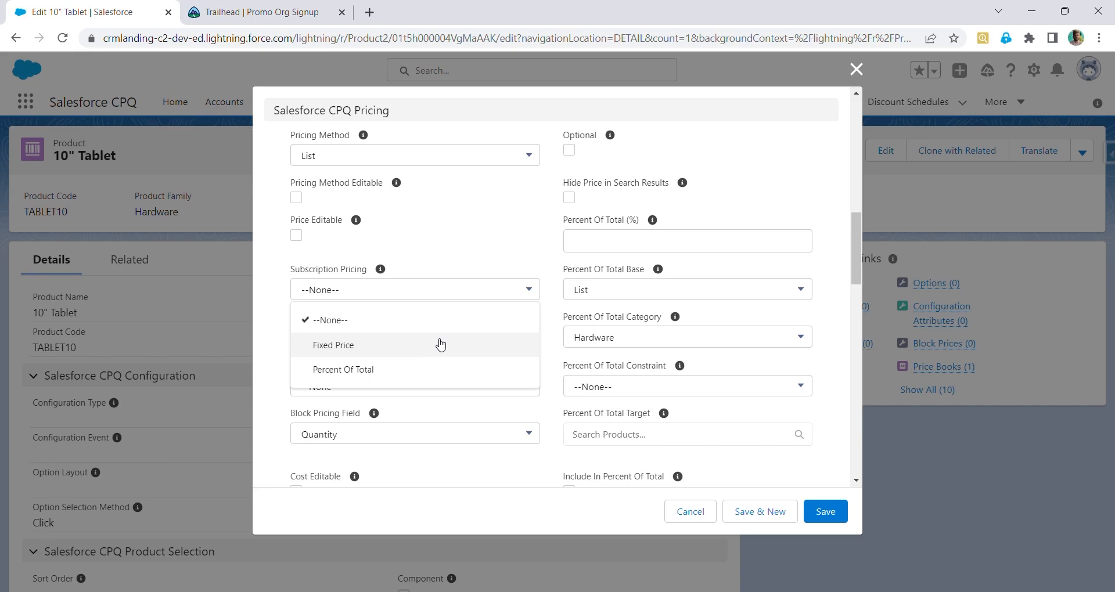
click(441, 345)
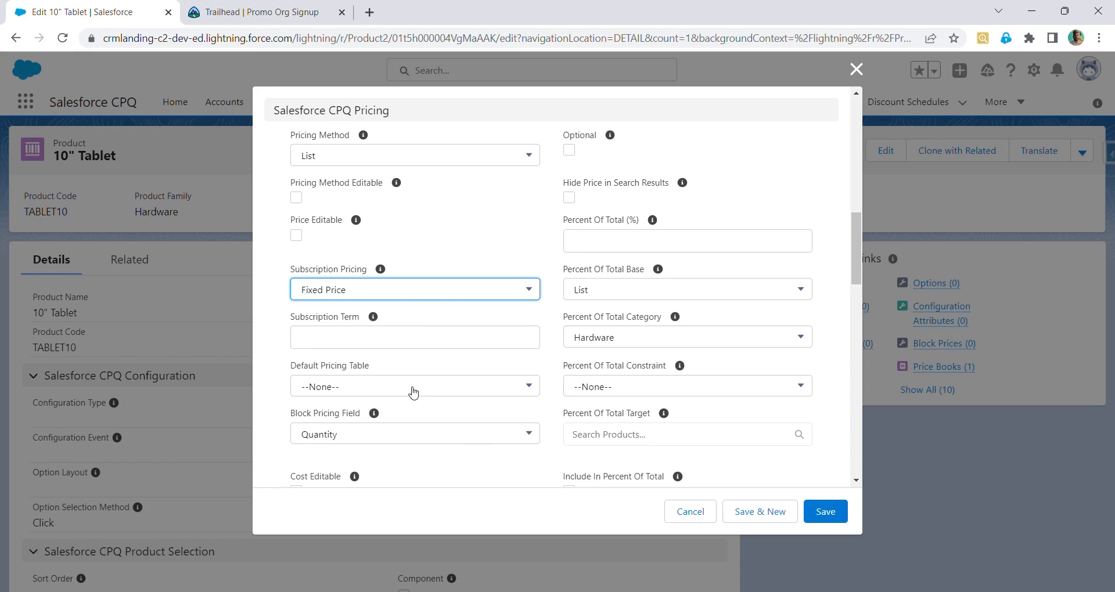
Clear the Percent Of Total Category of the 10" Tablet to --None--
scroll(413, 393, down, 2)
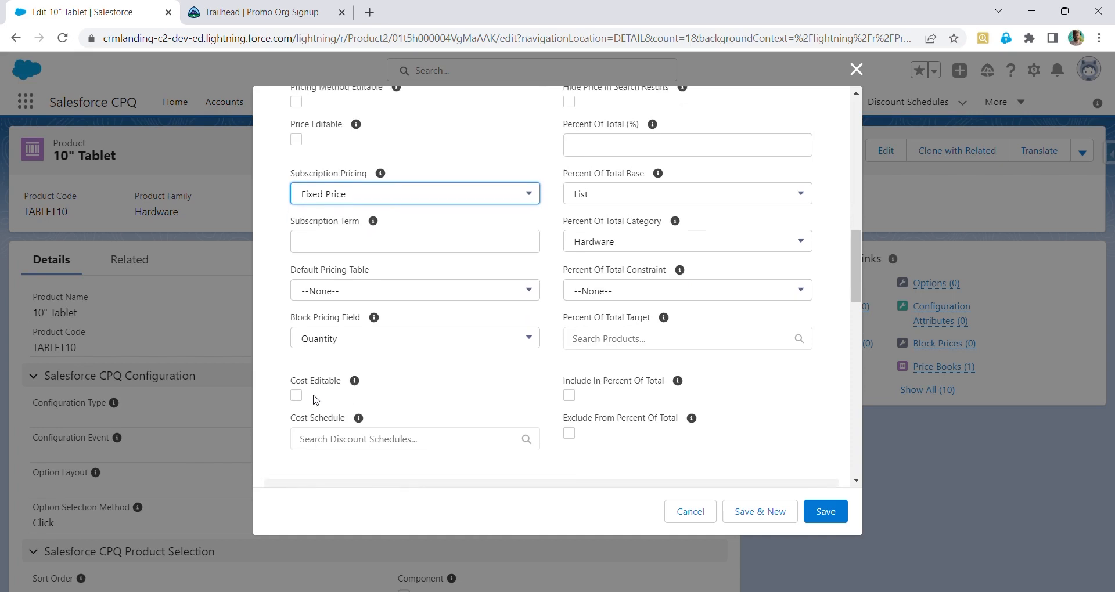
scroll(314, 399, down, 1)
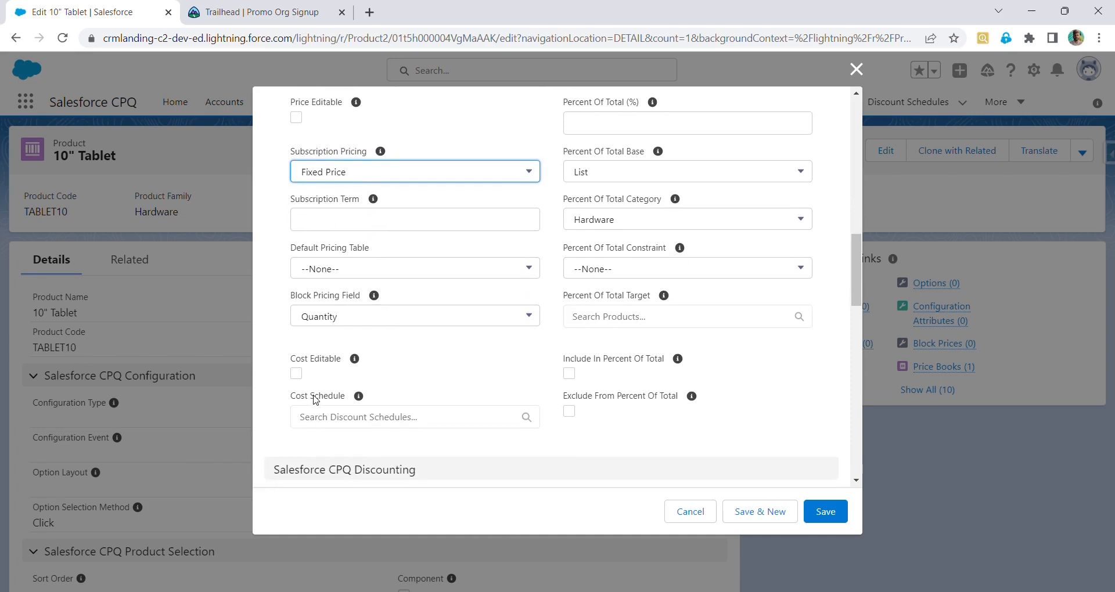
scroll(316, 400, down, 4)
scroll(319, 400, up, 6)
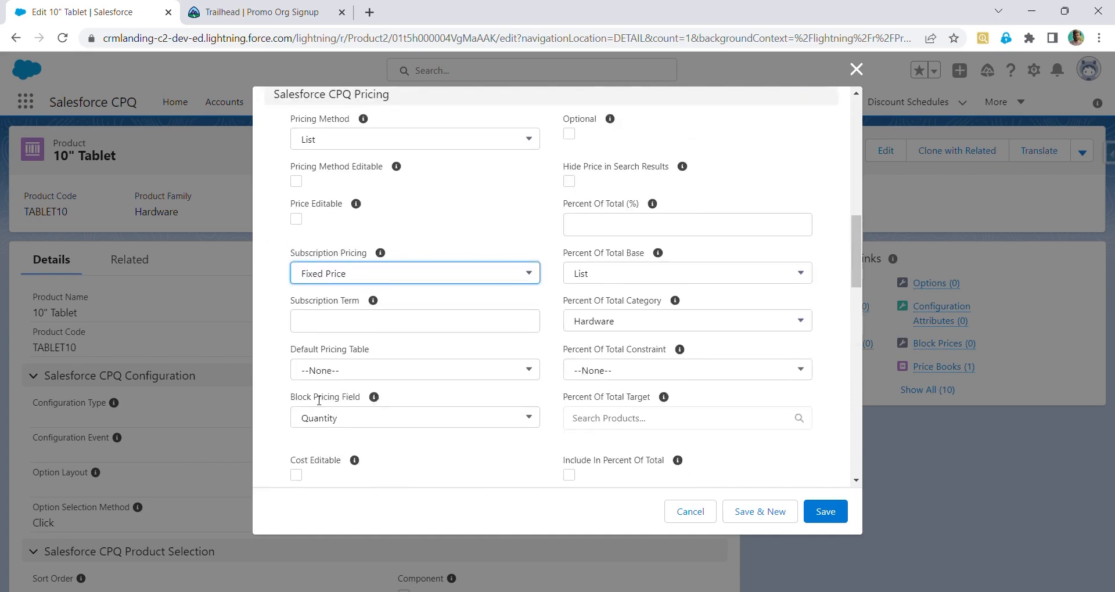
scroll(318, 400, up, 1)
scroll(319, 400, down, 6)
scroll(319, 400, up, 4)
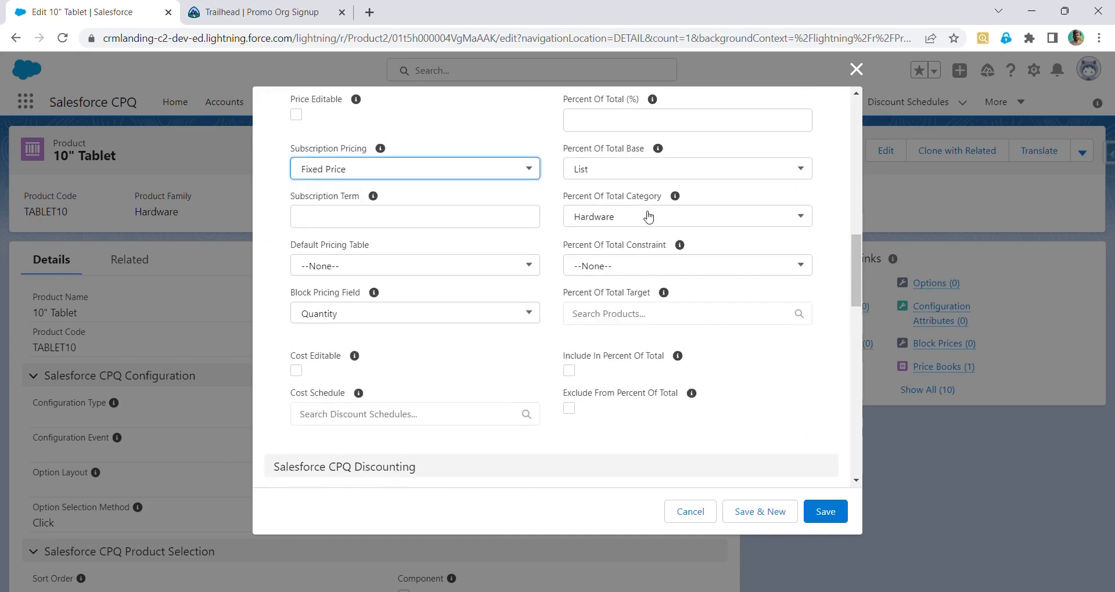
click(650, 220)
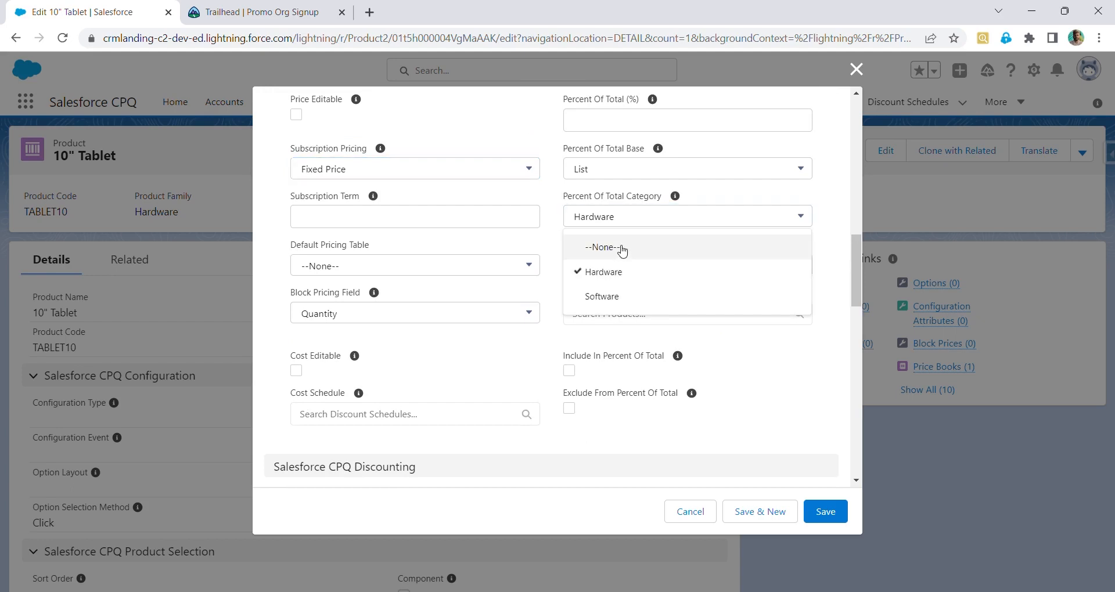
click(621, 249)
Reset Subscription Pricing to --None-- and save the 10" Tablet product
click(490, 169)
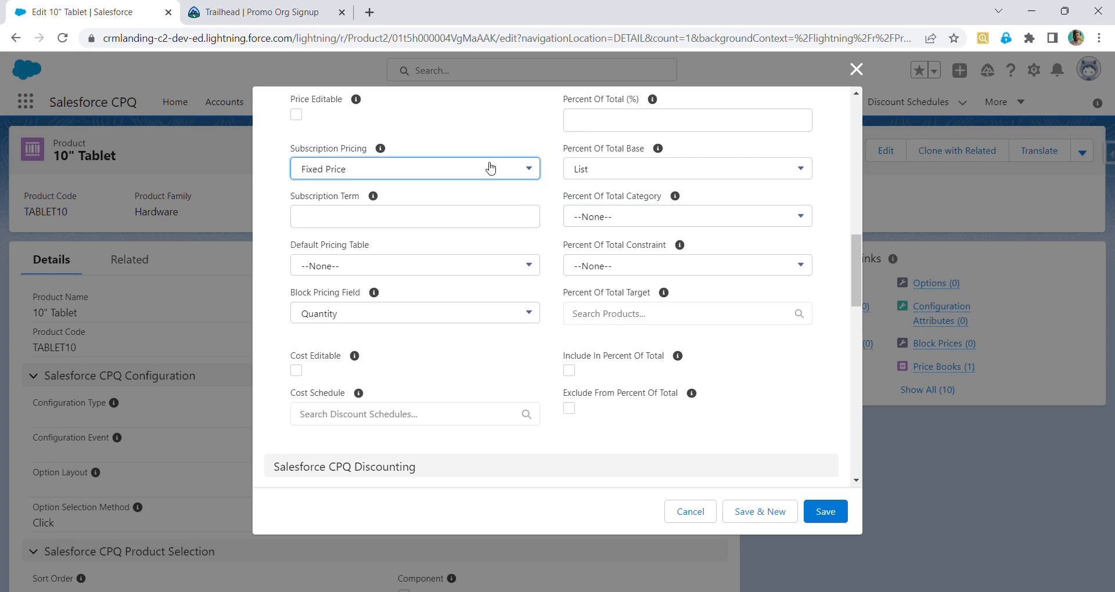
click(395, 199)
scroll(464, 156, up, 2)
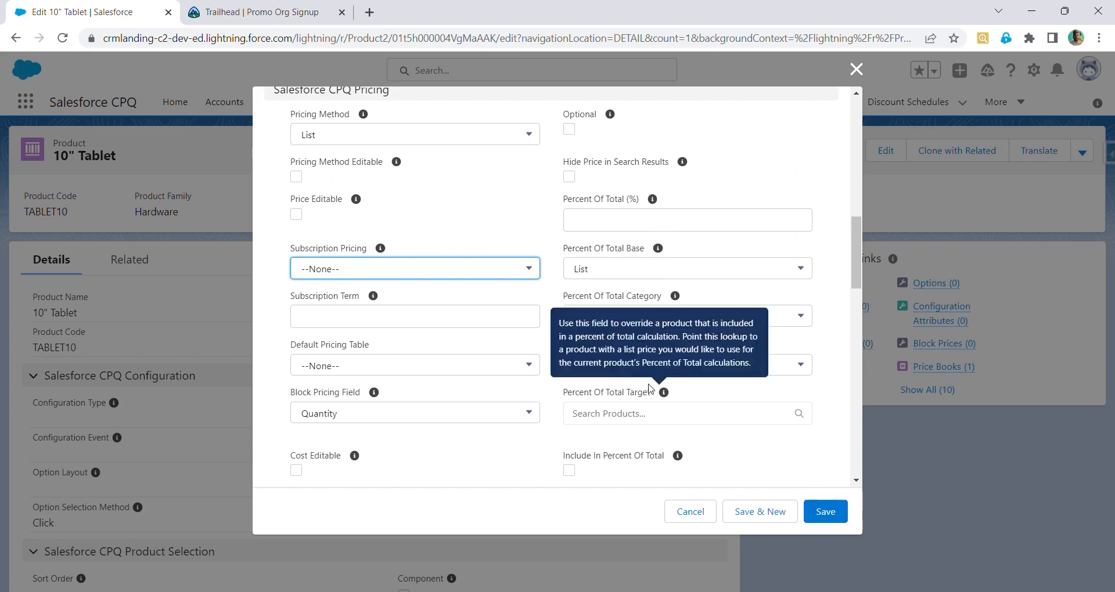
scroll(652, 383, down, 10)
scroll(649, 385, up, 8)
scroll(649, 385, up, 10)
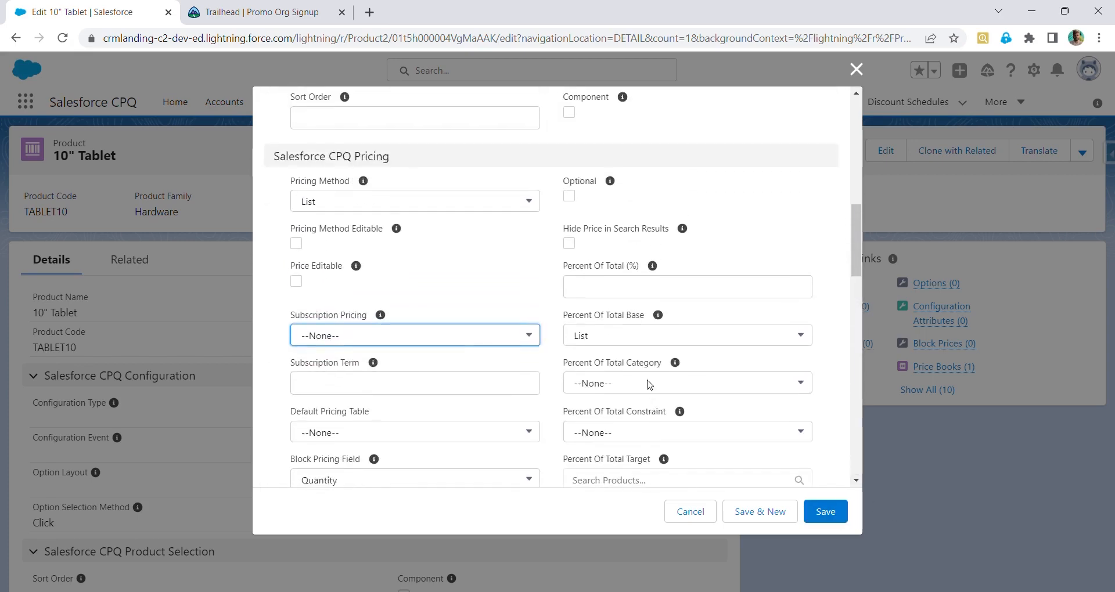
scroll(649, 385, down, 10)
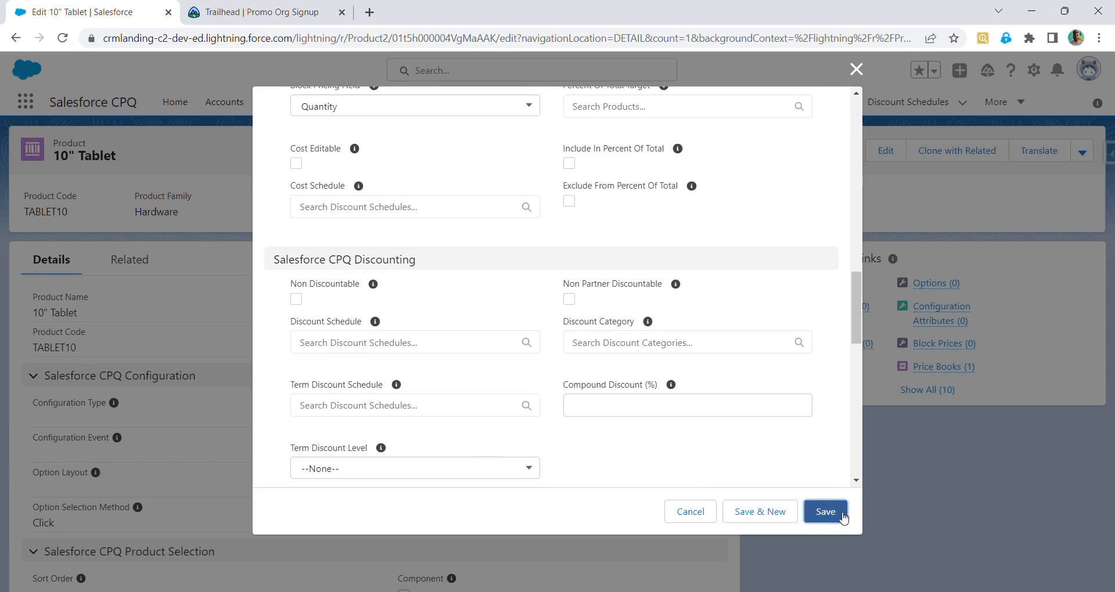
click(825, 511)
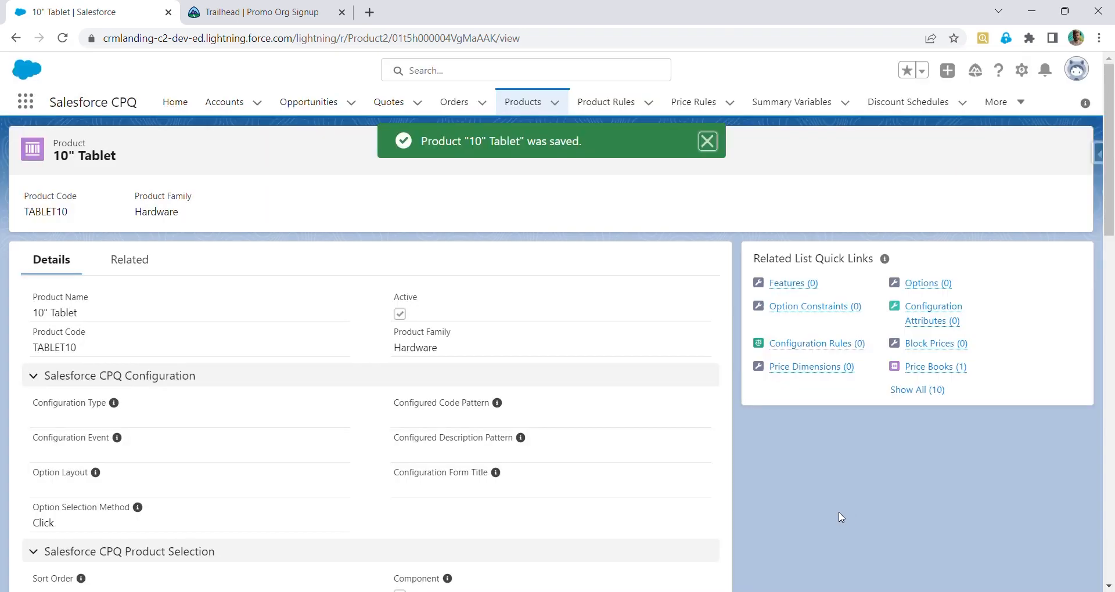
Review the saved Salesforce CPQ Pricing fields on the product record
scroll(410, 500, down, 6)
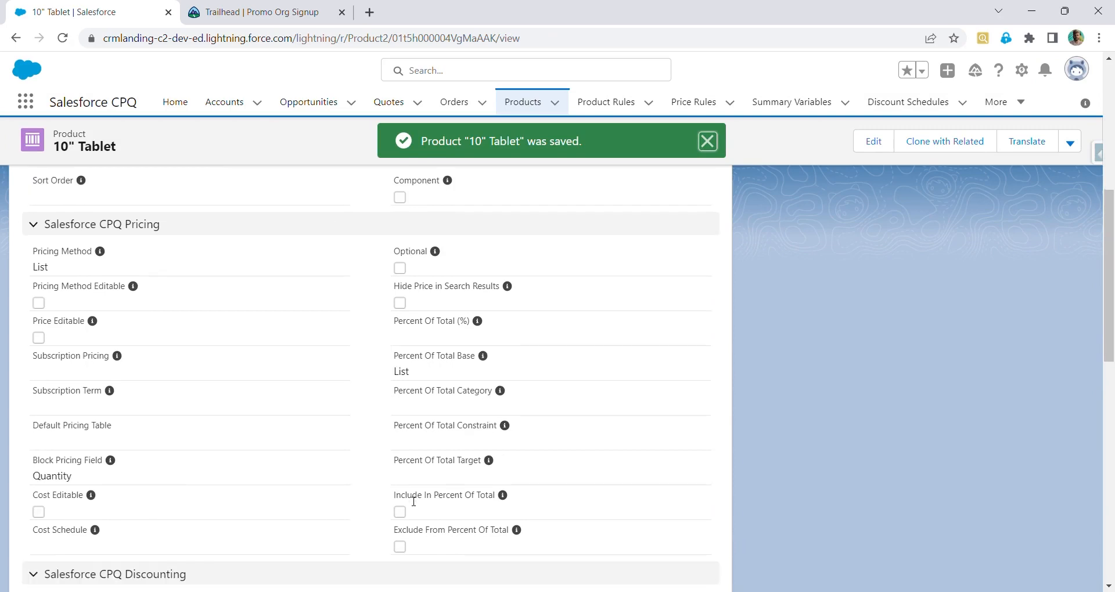
double_click(483, 394)
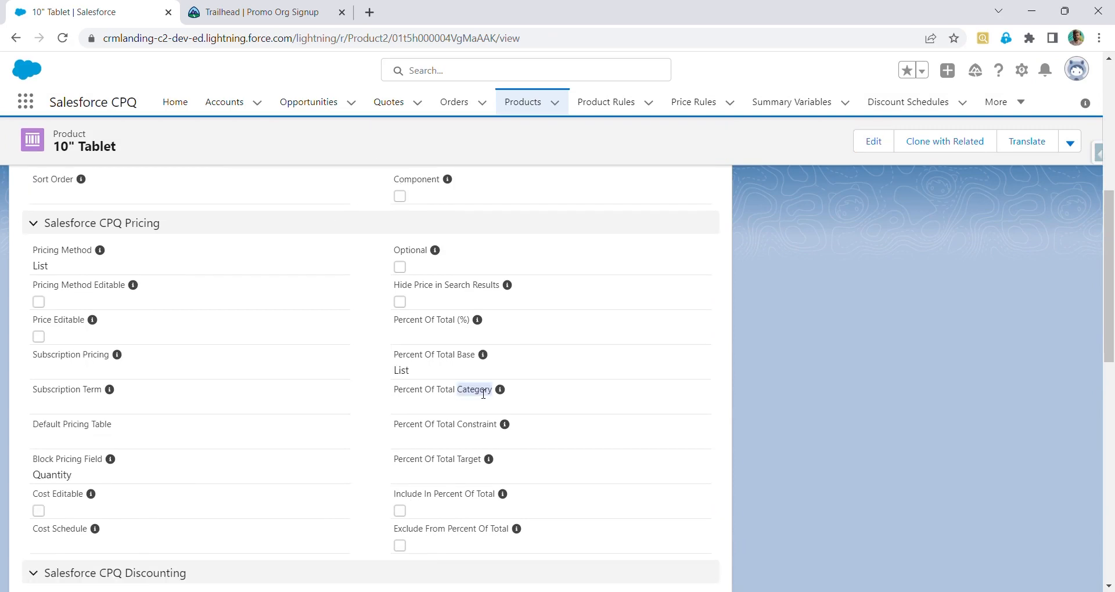
scroll(482, 394, up, 7)
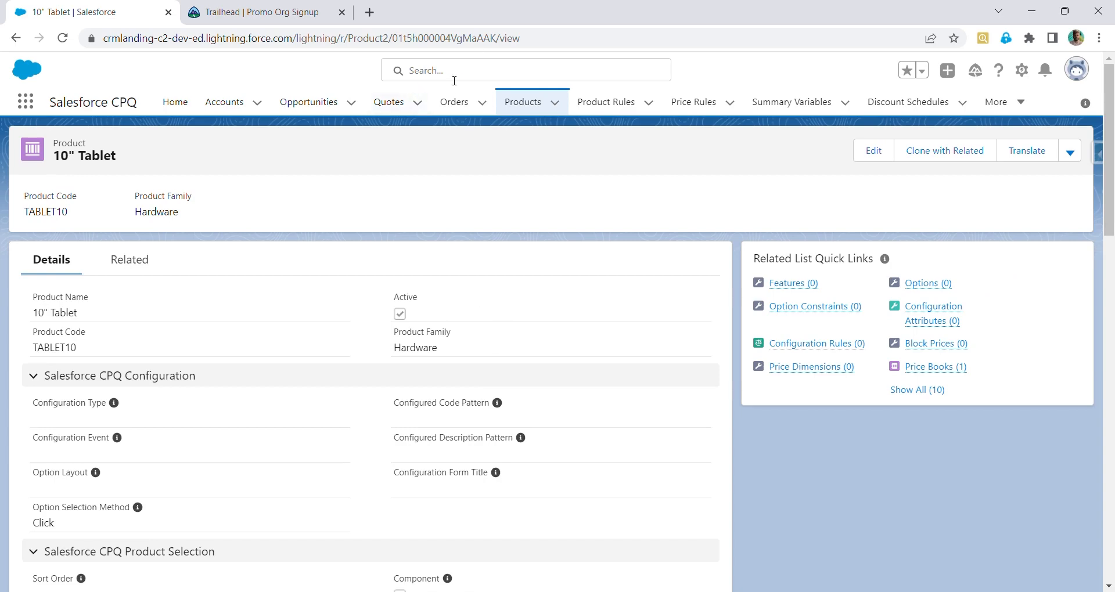
Open quote Q-00000 from the Quotes list
click(393, 109)
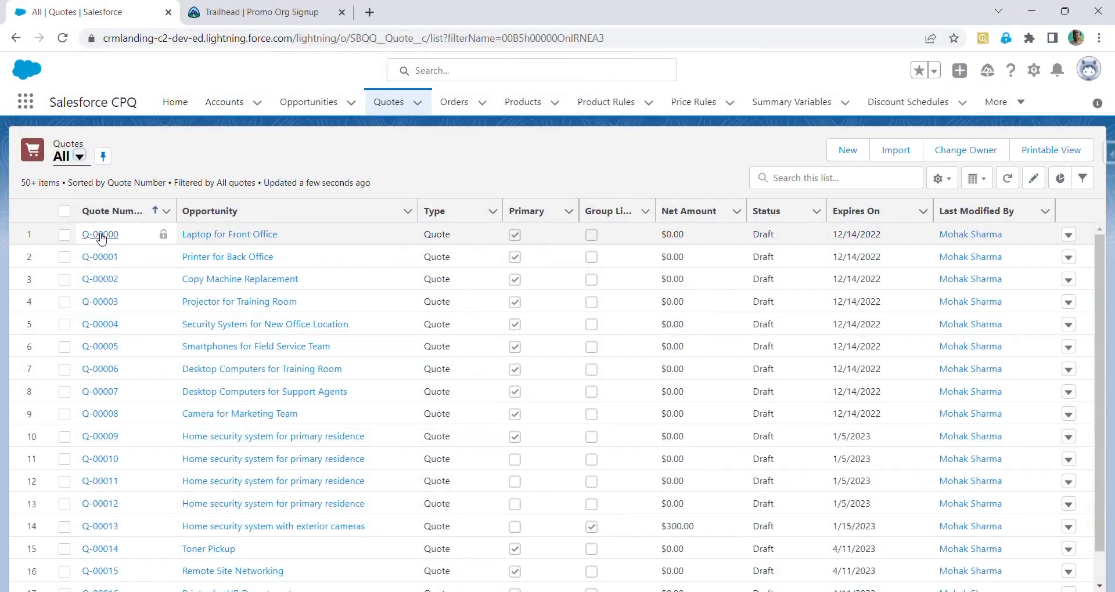
click(101, 235)
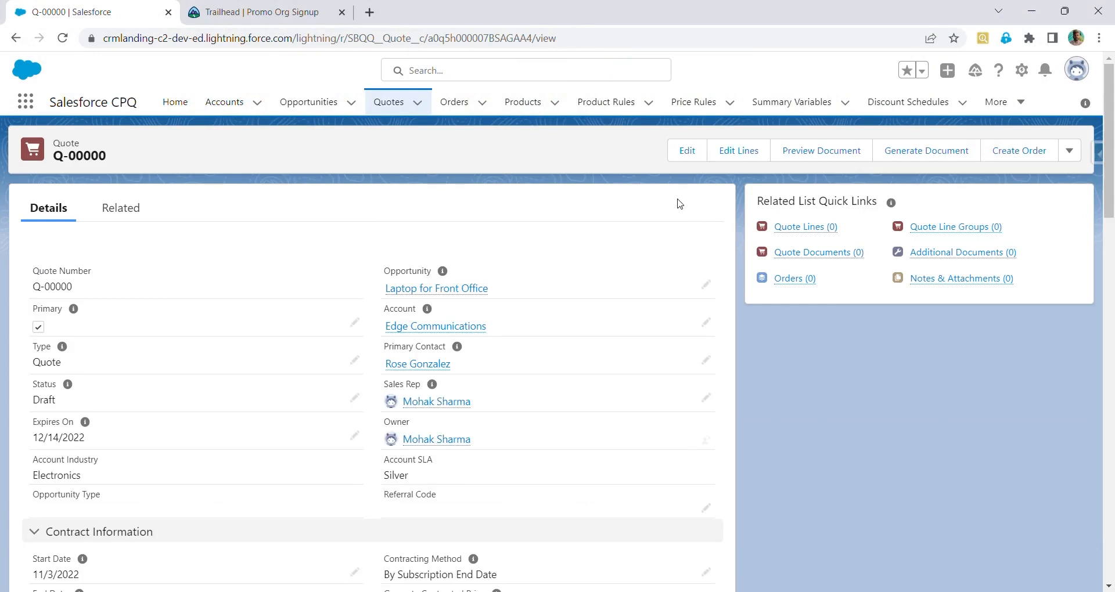
click(684, 161)
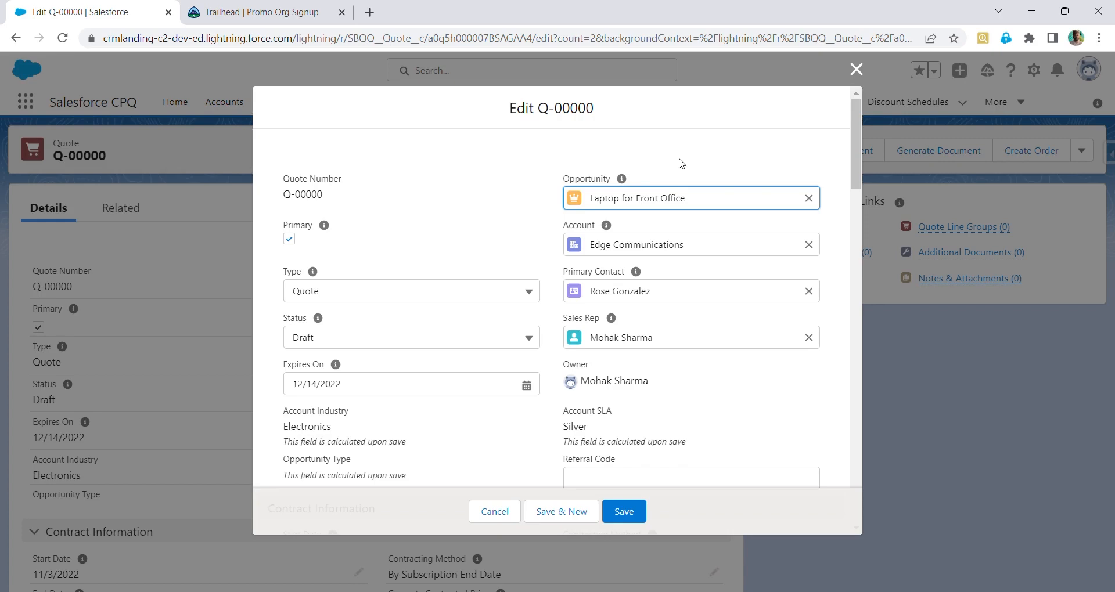
scroll(358, 239, down, 4)
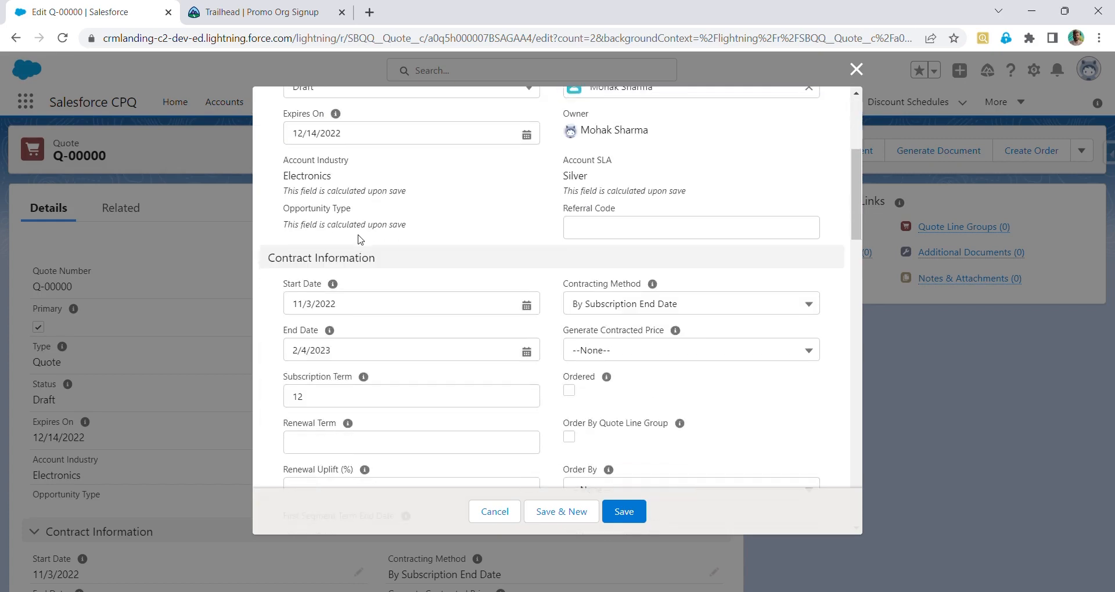
click(857, 69)
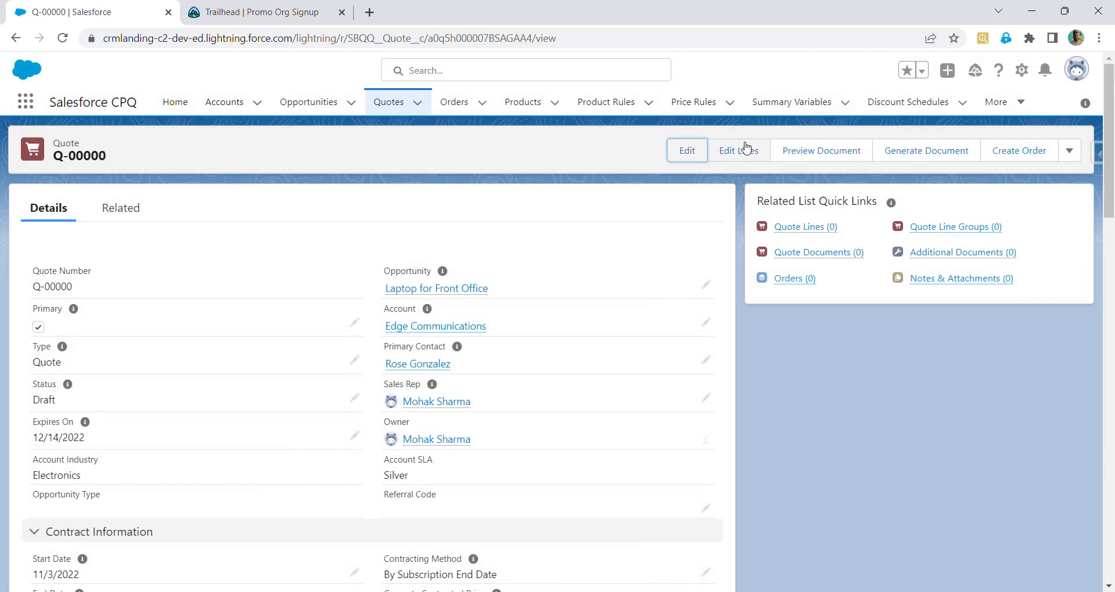
Open the quote line editor and clear the quote's Start Date and End Date
click(739, 152)
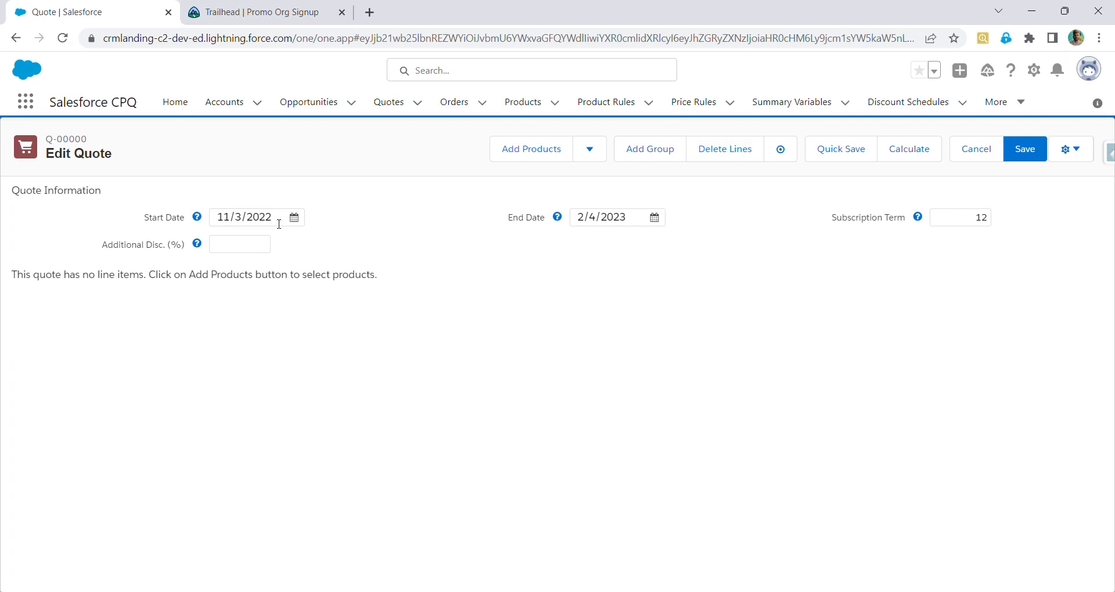
click(279, 224)
key(BackSpace)
key(BackSpace)
key(BackSpace)
key(BackSpace)
key(BackSpace)
key(BackSpace)
key(BackSpace)
key(BackSpace)
key(BackSpace)
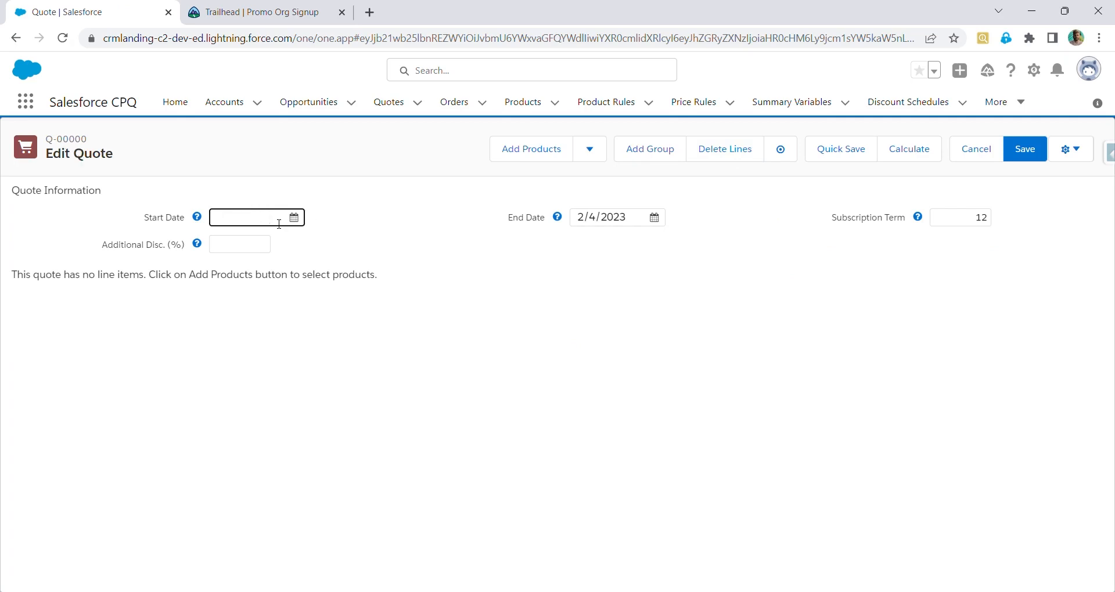
click(628, 222)
key(BackSpace)
key(BackSpace)
key(BackSpace)
key(BackSpace)
key(BackSpace)
key(BackSpace)
key(BackSpace)
key(BackSpace)
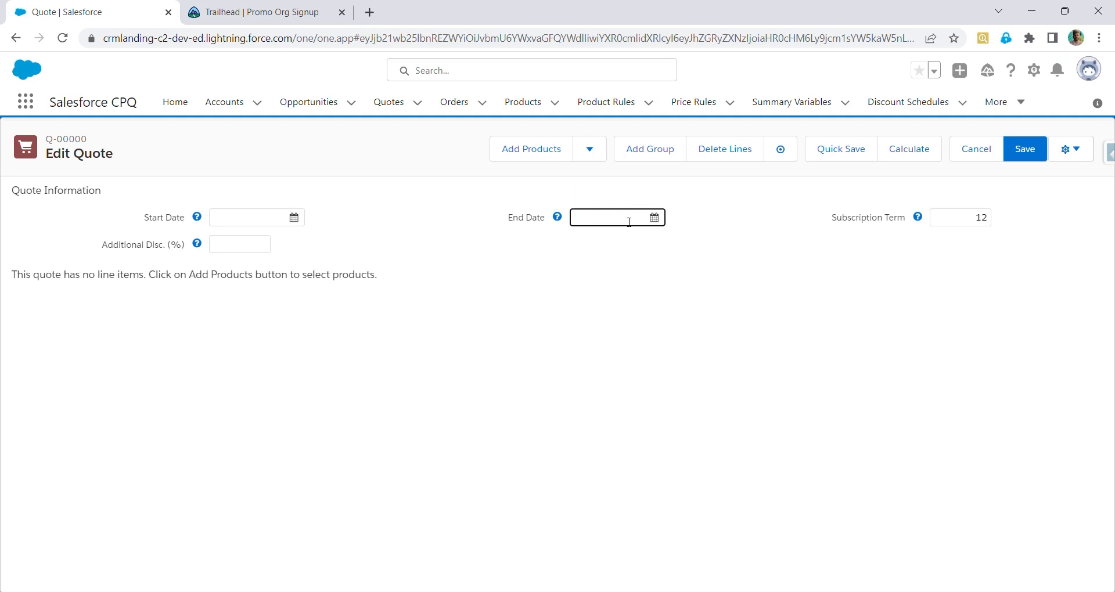
Try to add the 10" Tablet product to the quote through product selection
click(545, 150)
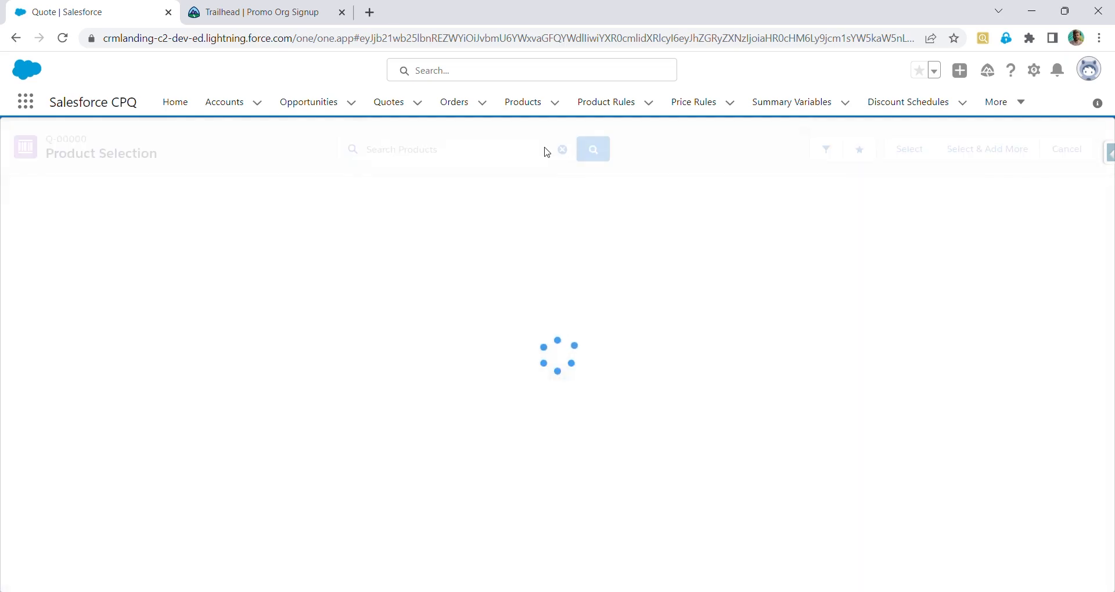
text(10)
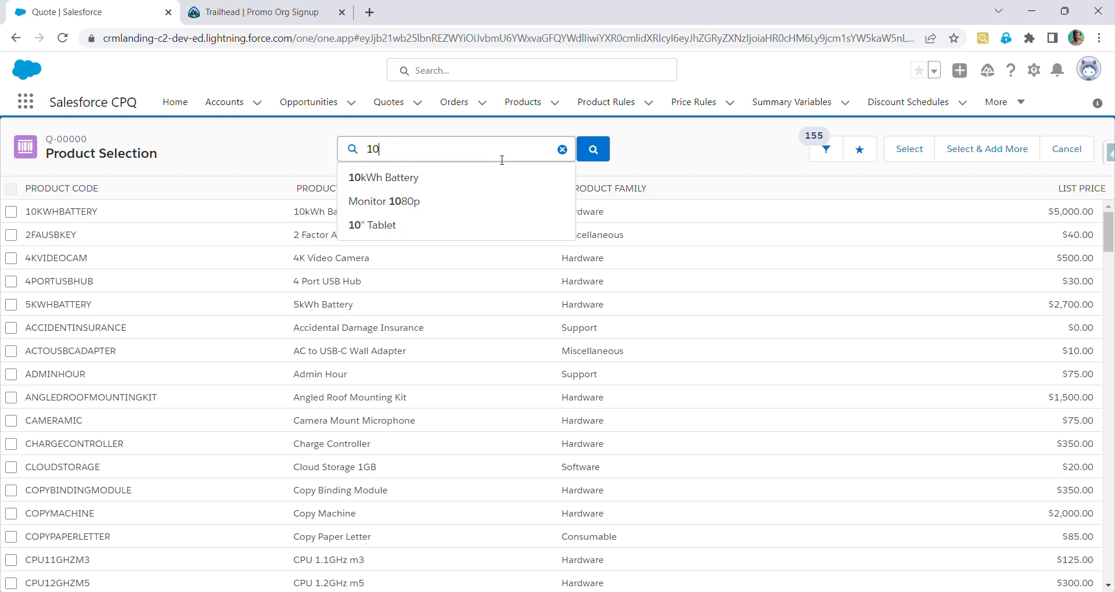
click(502, 226)
click(10, 213)
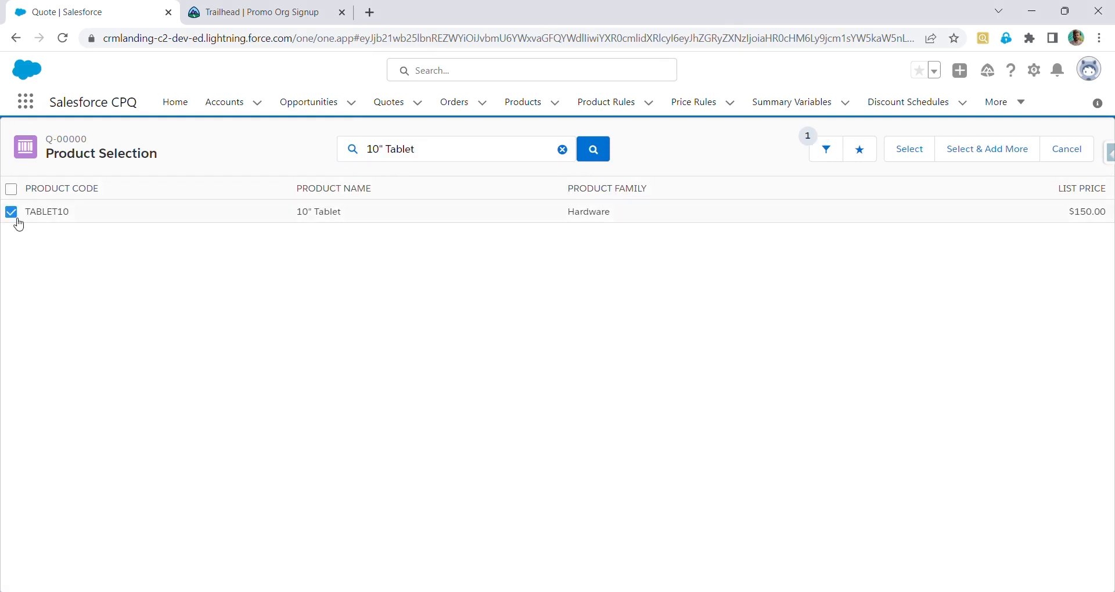
click(608, 165)
click(921, 164)
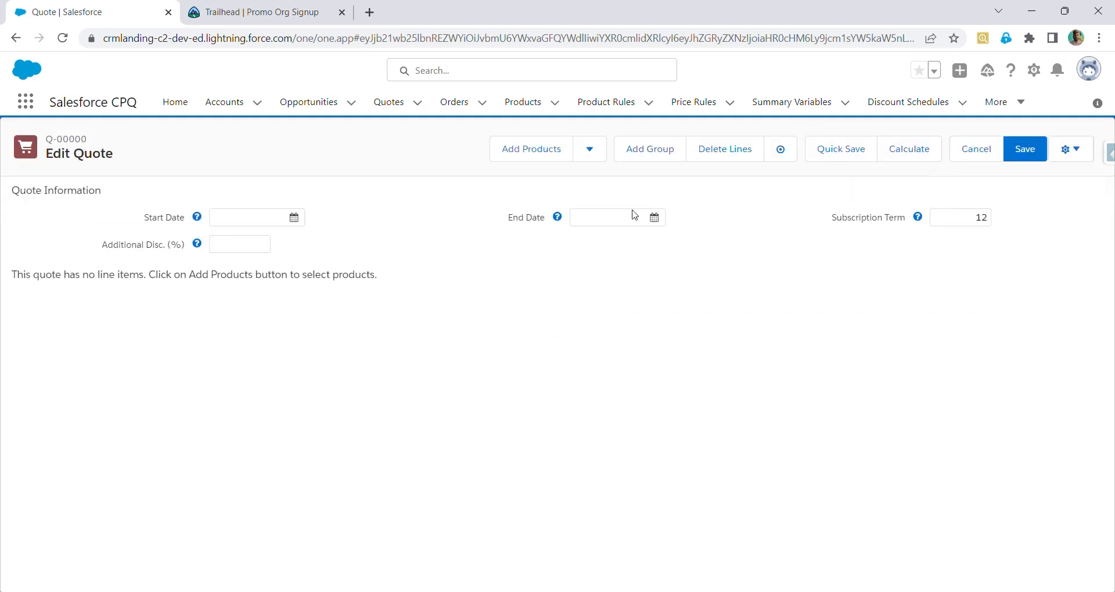
Search for 10" Tablet in product selection, select it and add it to the quote lines
click(531, 152)
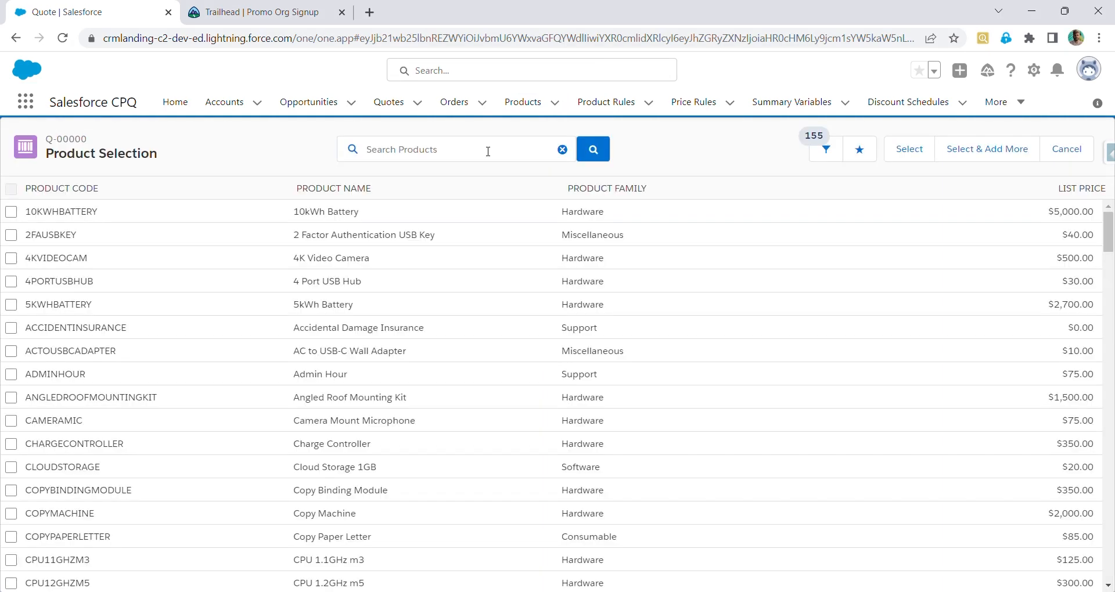
click(488, 151)
text(10)
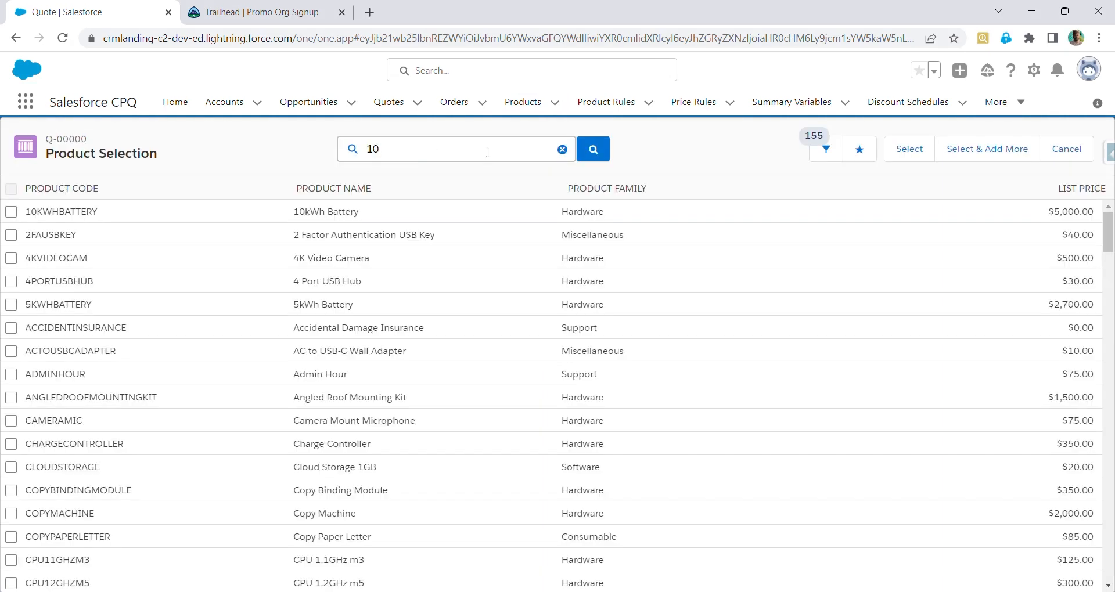
click(485, 232)
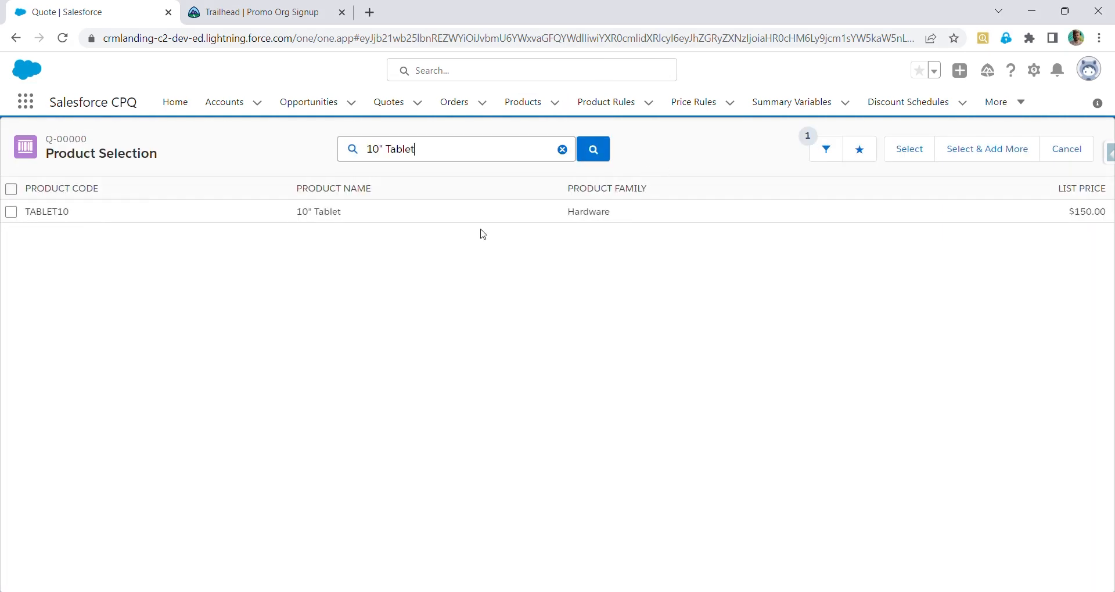
click(11, 213)
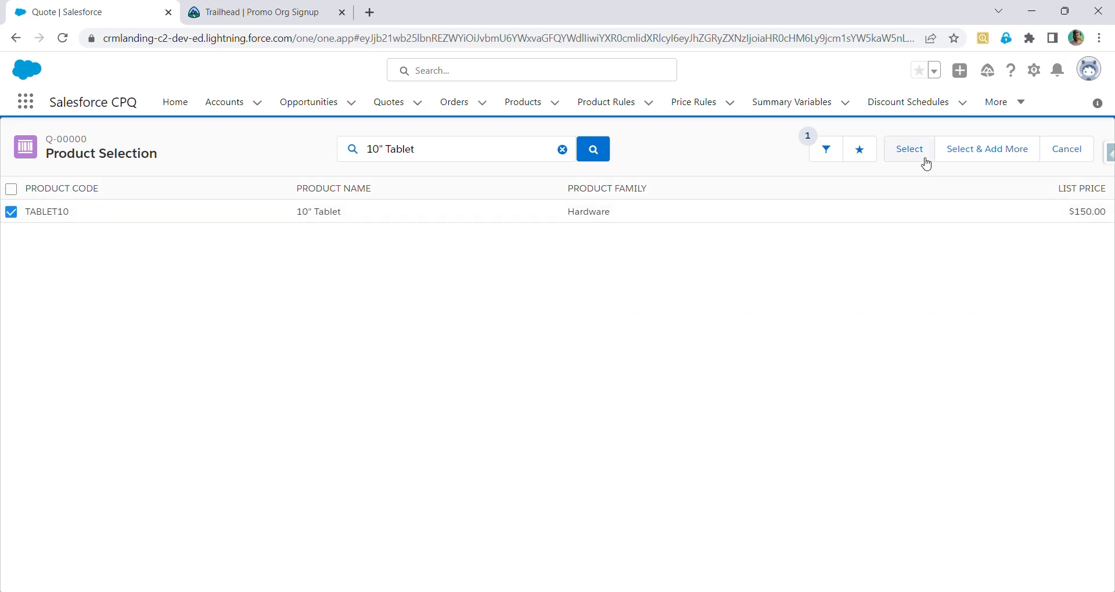
click(924, 162)
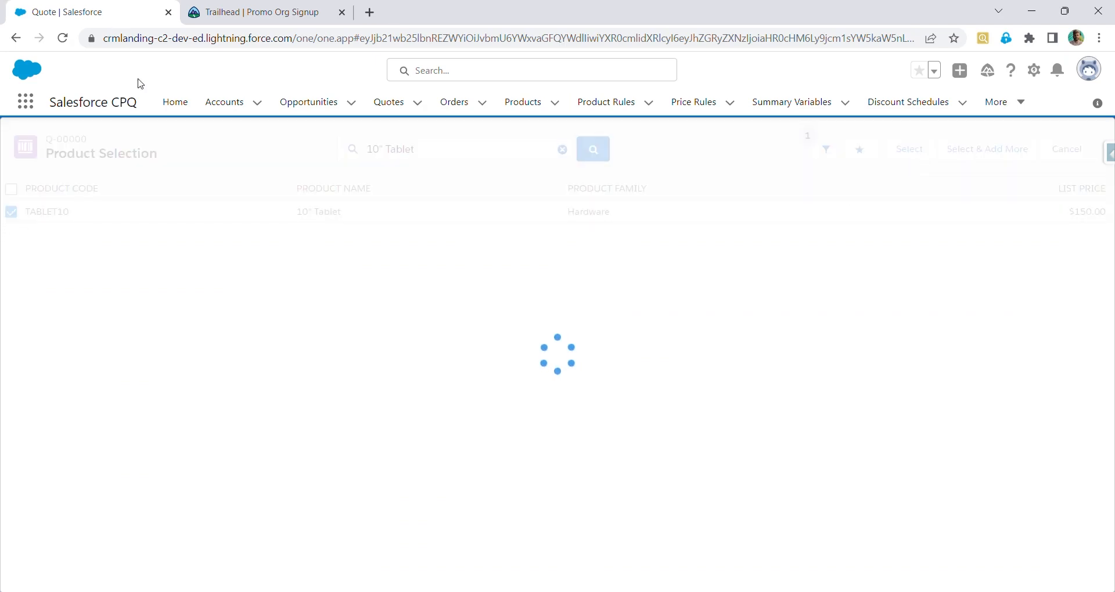
Duplicate the browser tab and open the All Products list in the new tab
key(alt+d)
key(alt+Return)
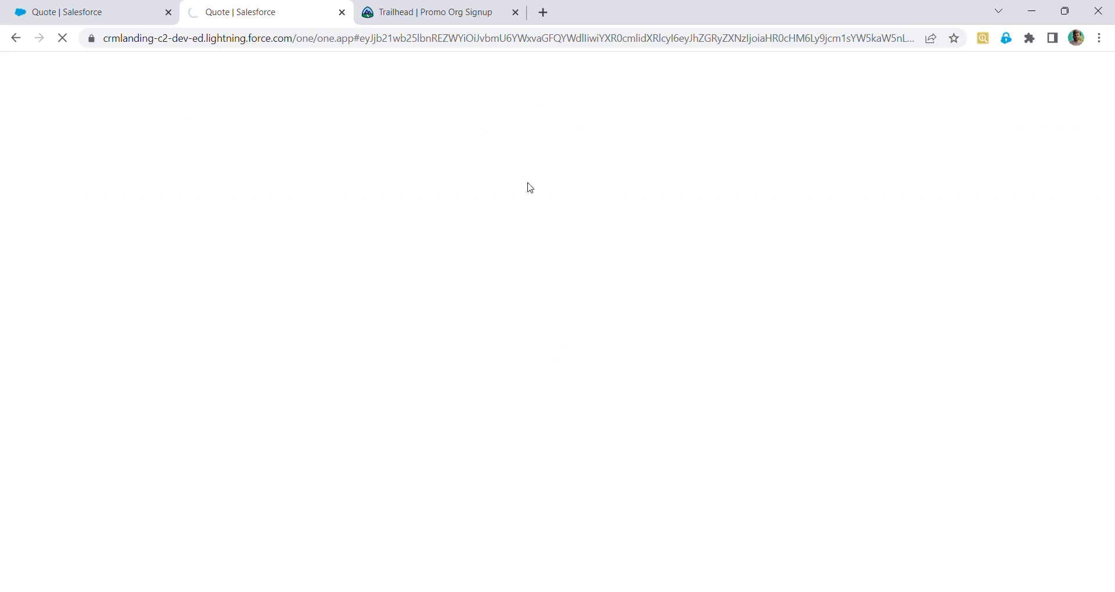
click(150, 8)
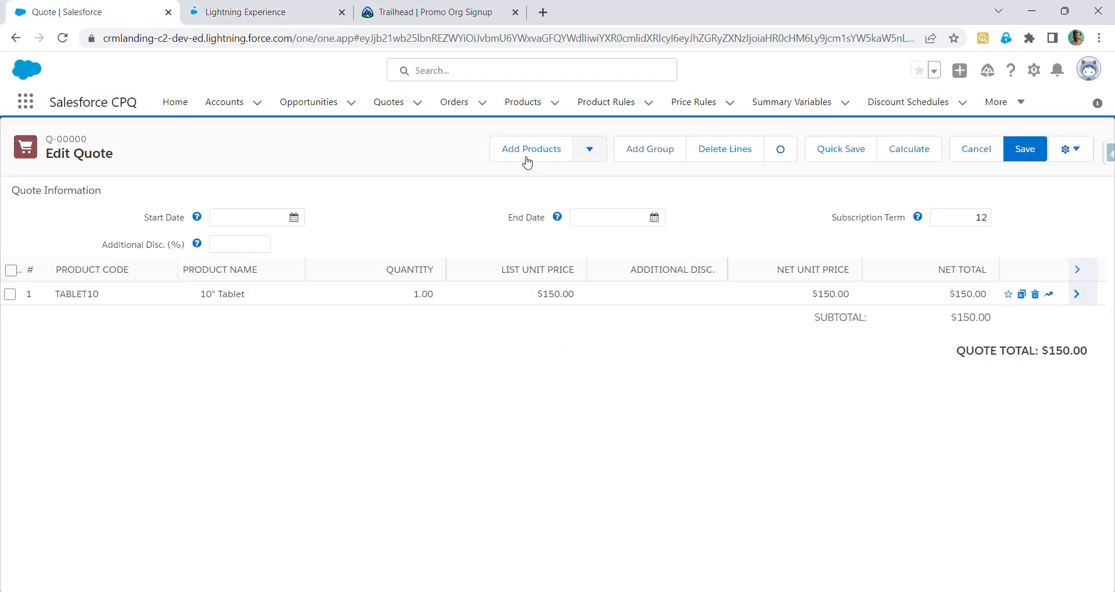
click(269, 12)
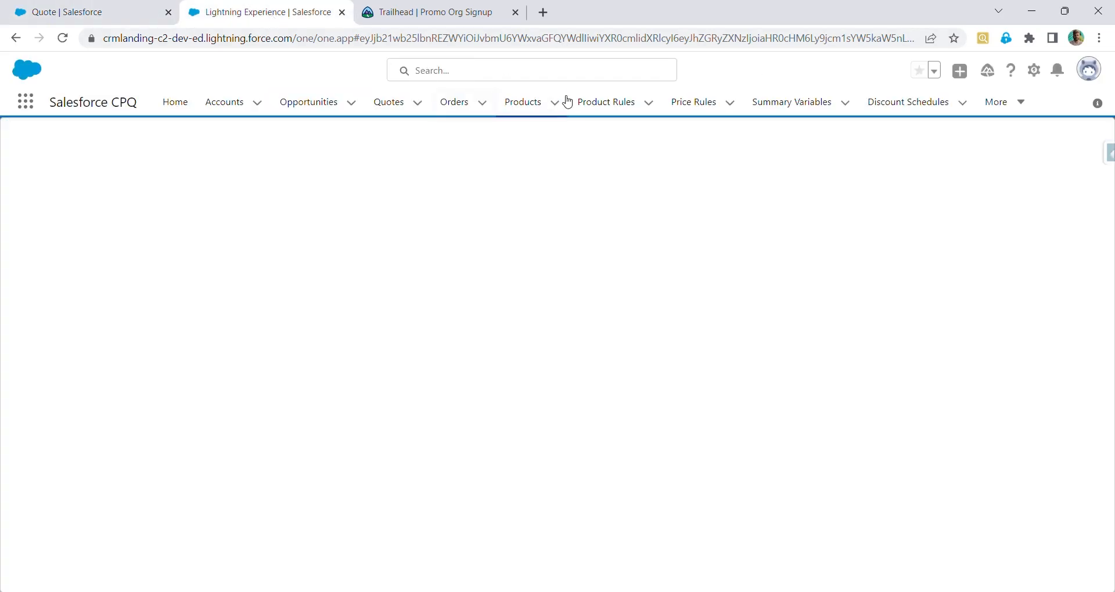
click(542, 105)
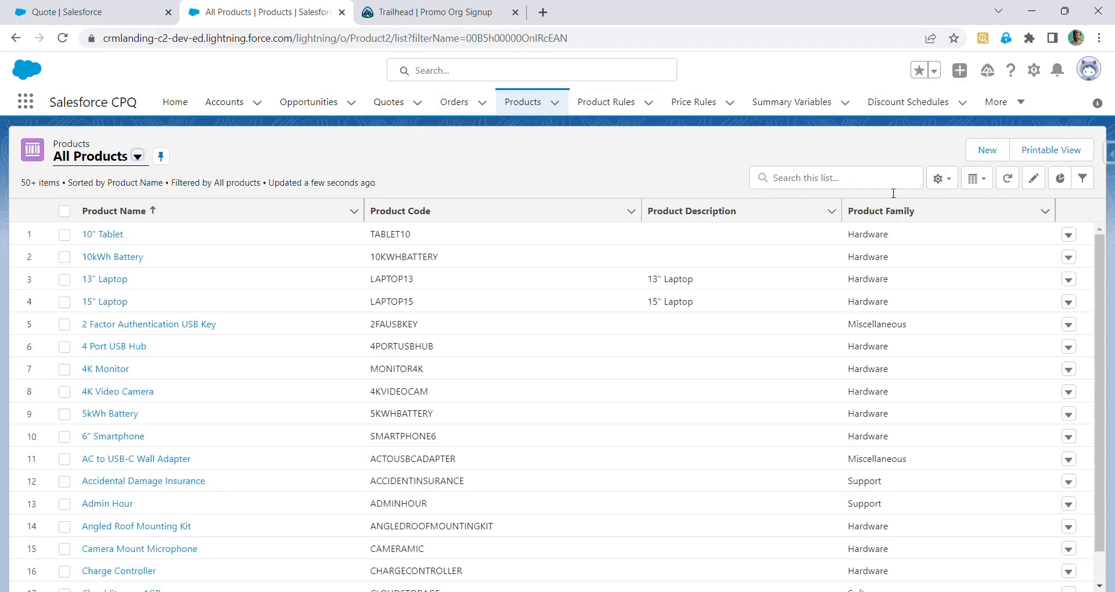
Search the product list for loss and damage and open the Loss and Damage Warranty product
click(897, 185)
text(loss)
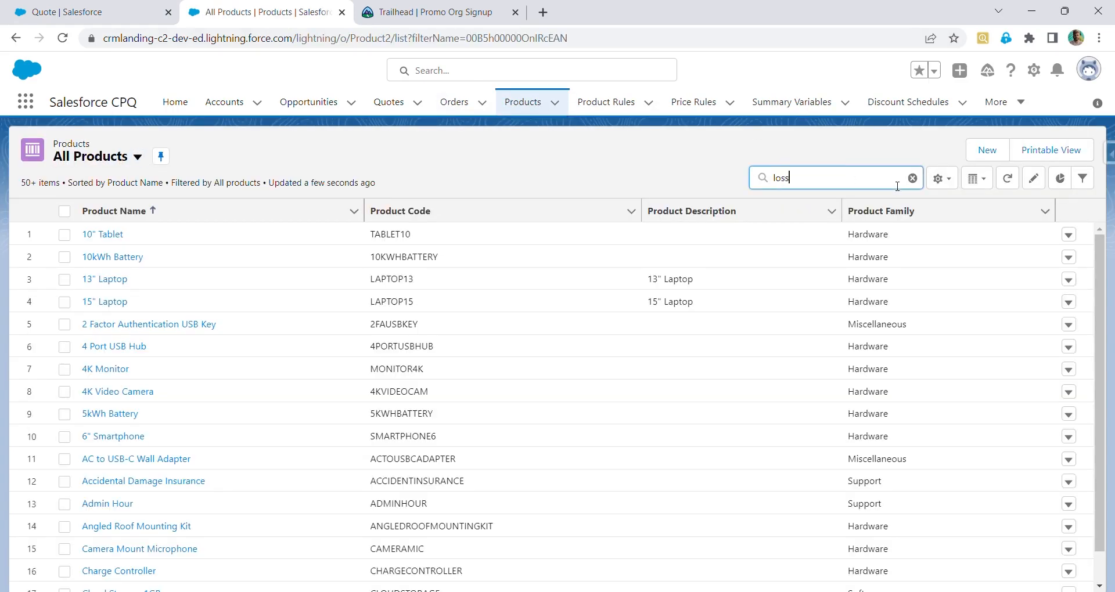
text( and damage)
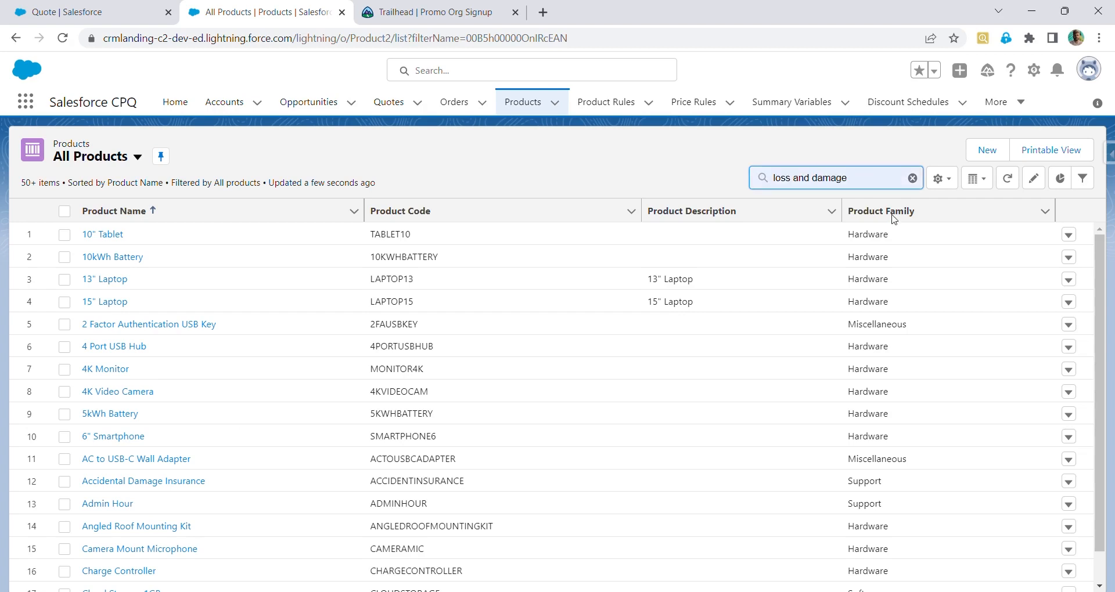
key(Return)
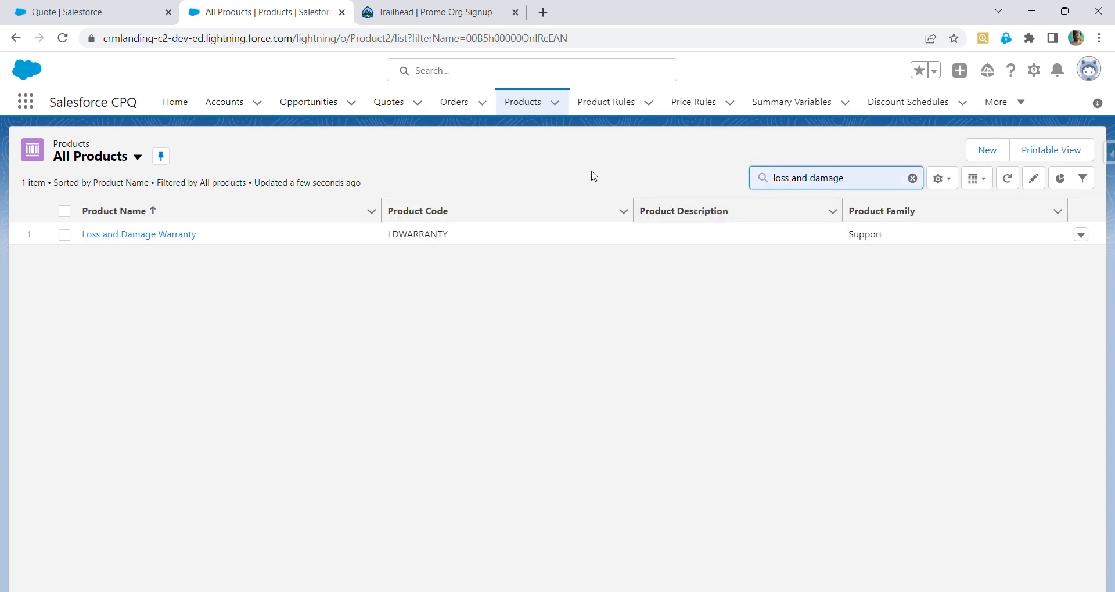
click(162, 233)
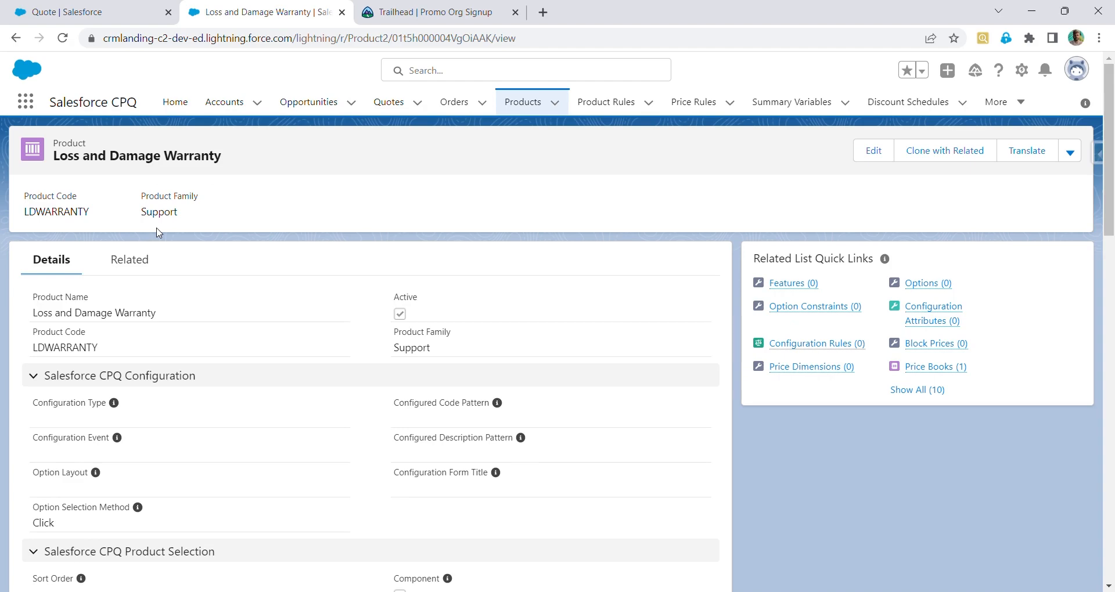
Edit the Loss and Damage Warranty product, set its Percent Of Total Category to --None--, and save
scroll(640, 258, down, 2)
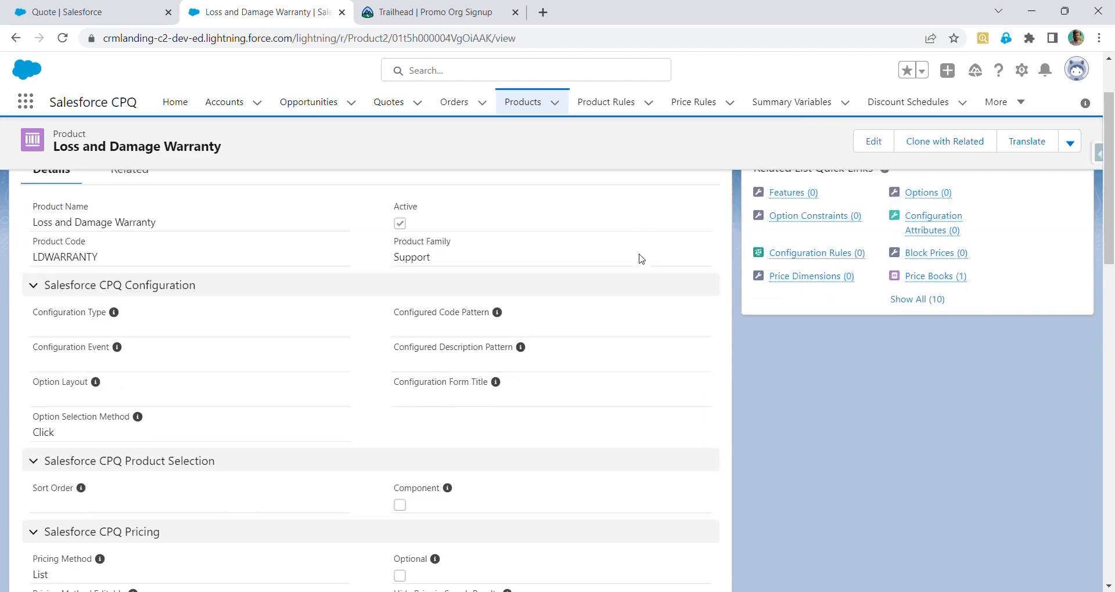
scroll(641, 258, down, 2)
scroll(640, 258, up, 5)
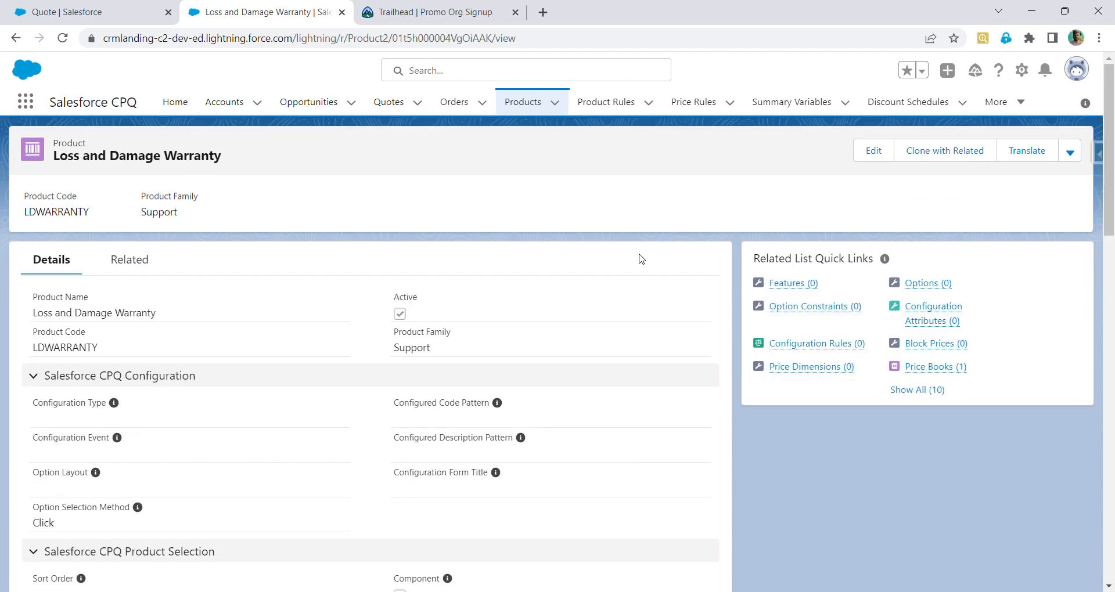
click(879, 152)
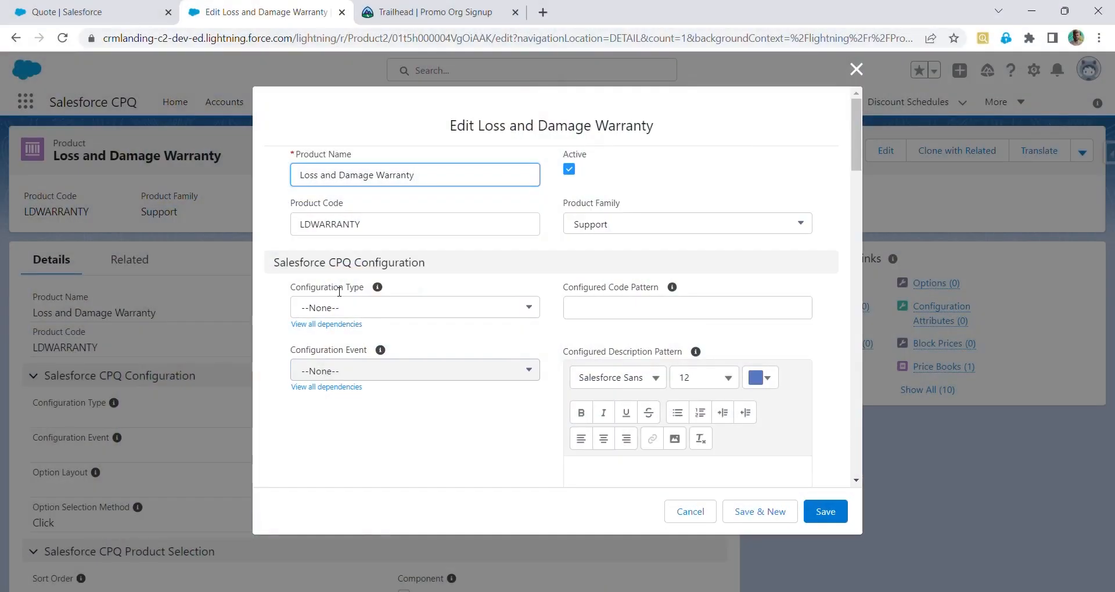
scroll(340, 292, down, 7)
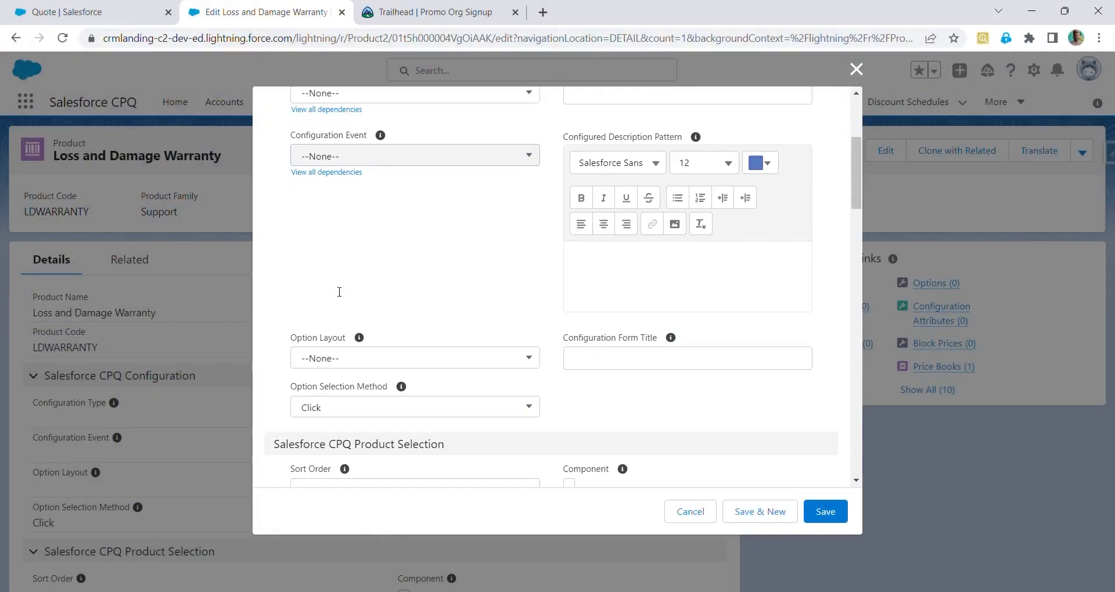
scroll(337, 292, down, 4)
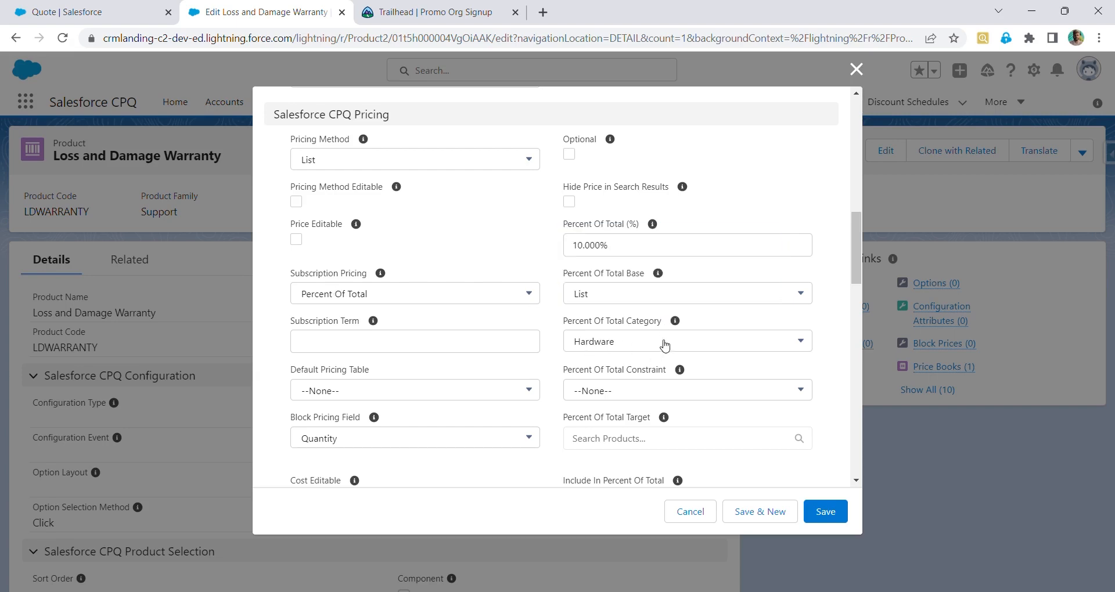
click(664, 345)
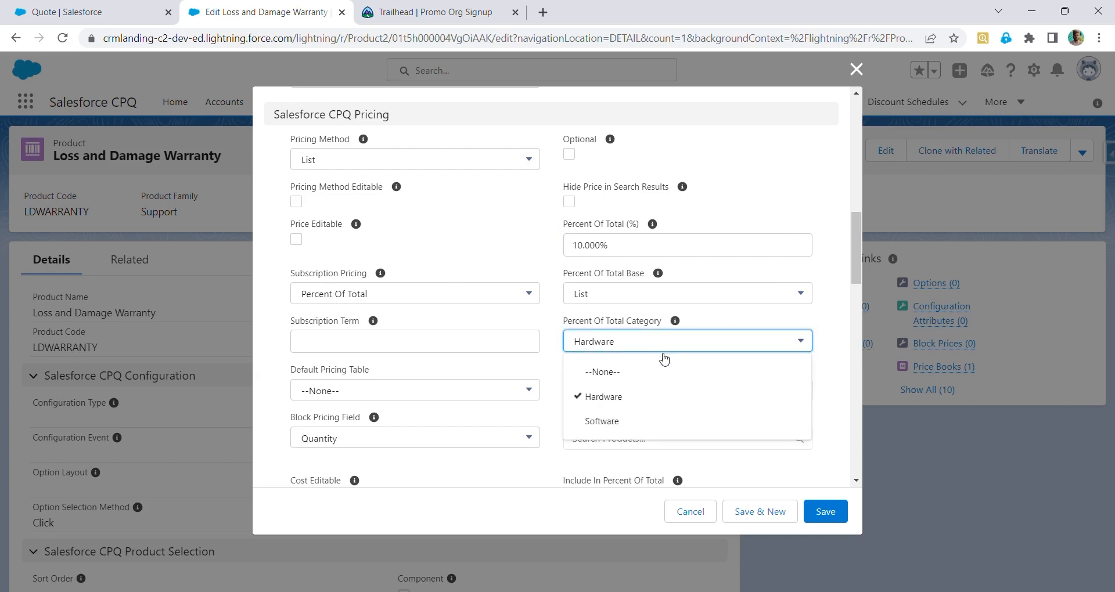
click(665, 378)
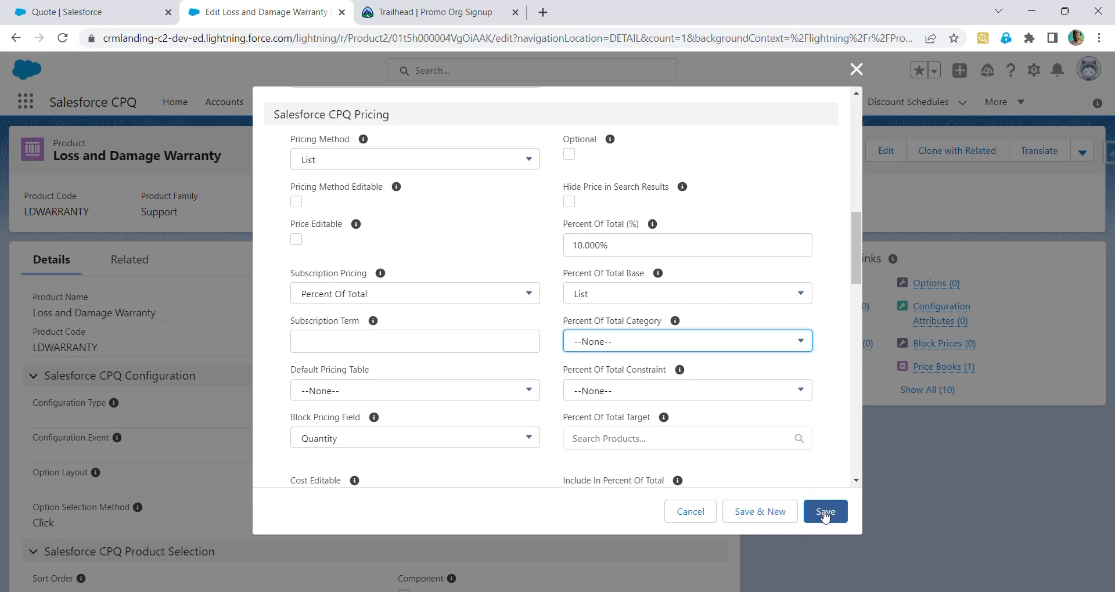
click(824, 512)
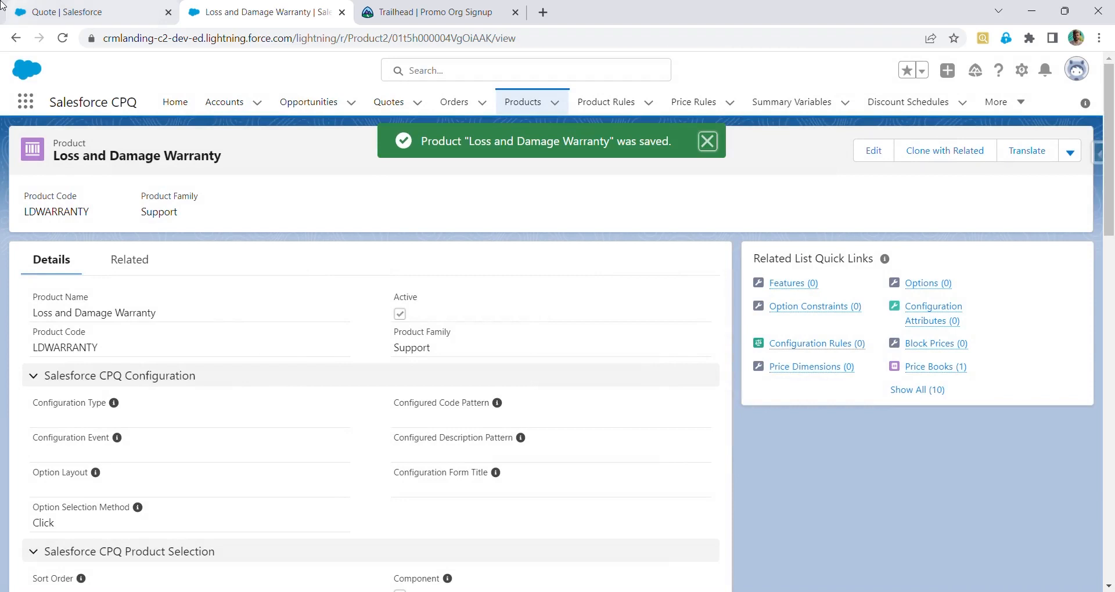
Return to the quote and try to add the Loss and Damage Warranty product through product selection
click(3, 5)
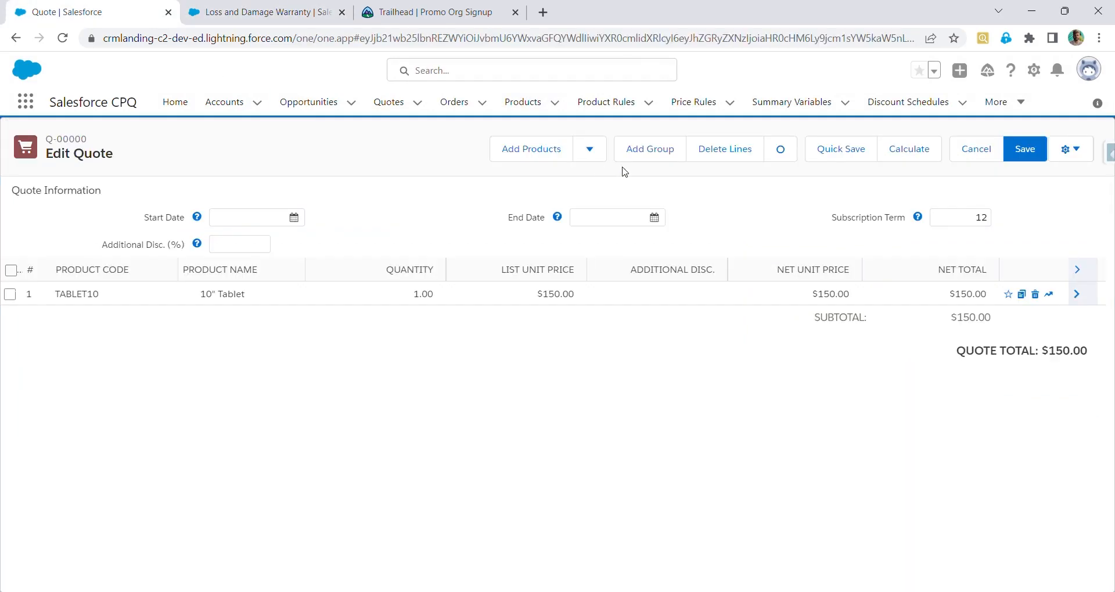
click(520, 151)
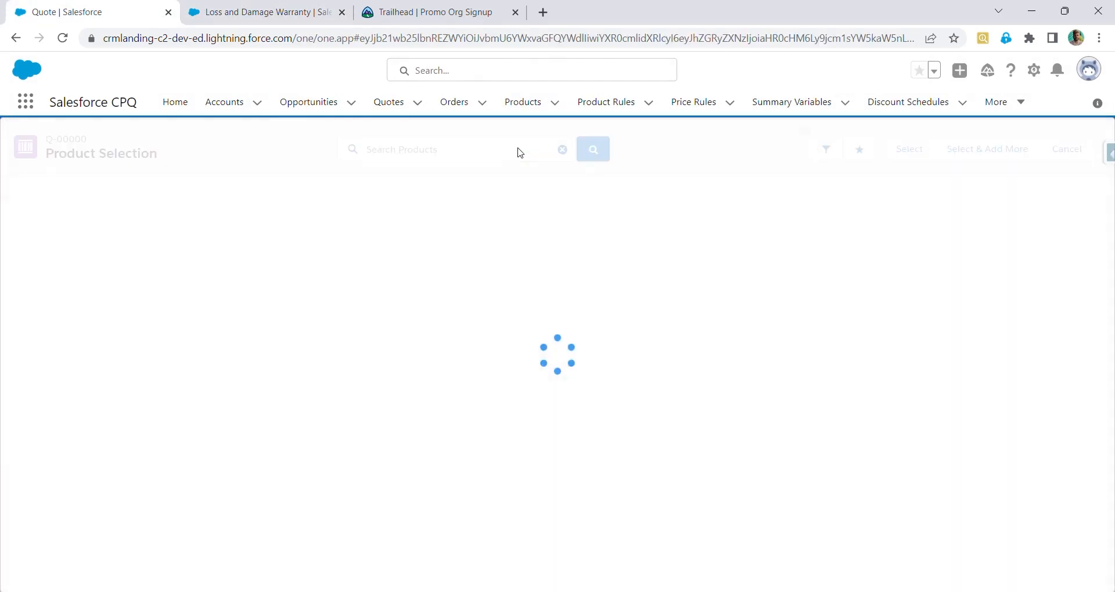
click(468, 152)
text(Lo)
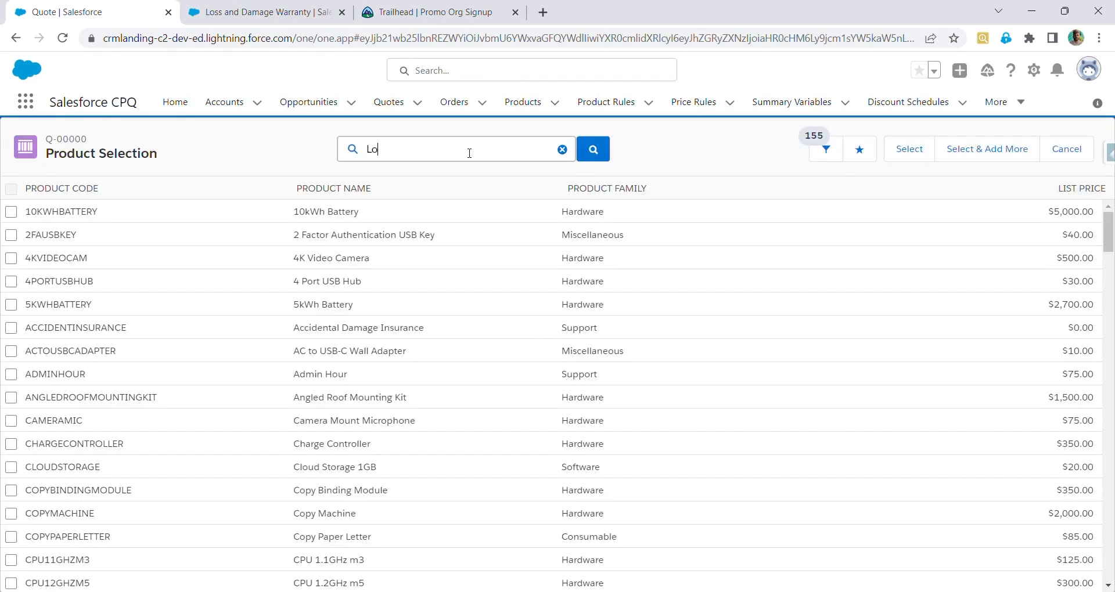
text(a)
text(ss)
text( and)
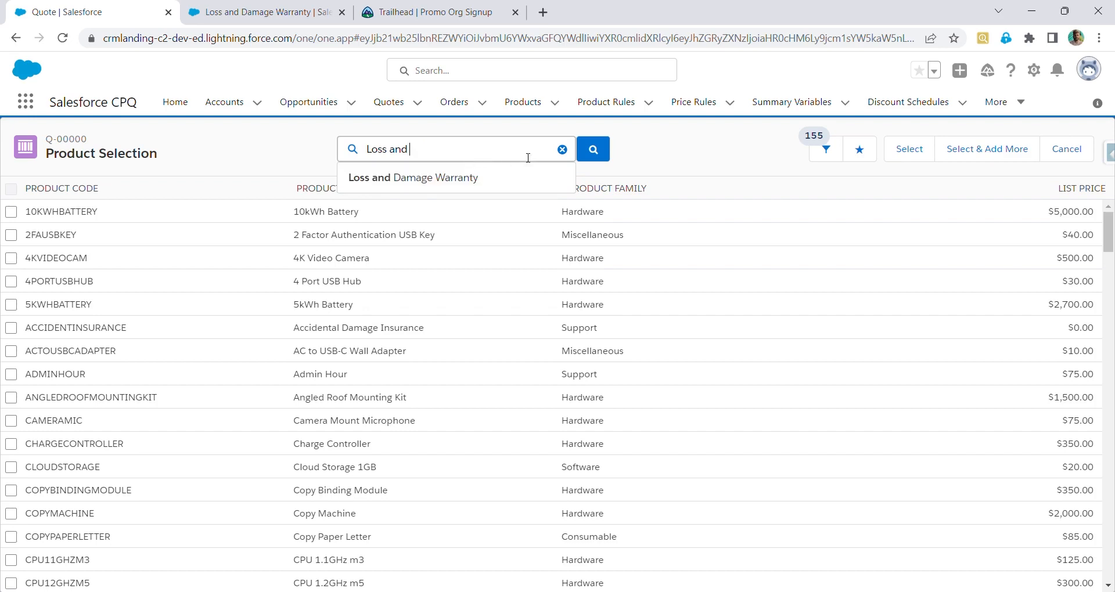
click(508, 180)
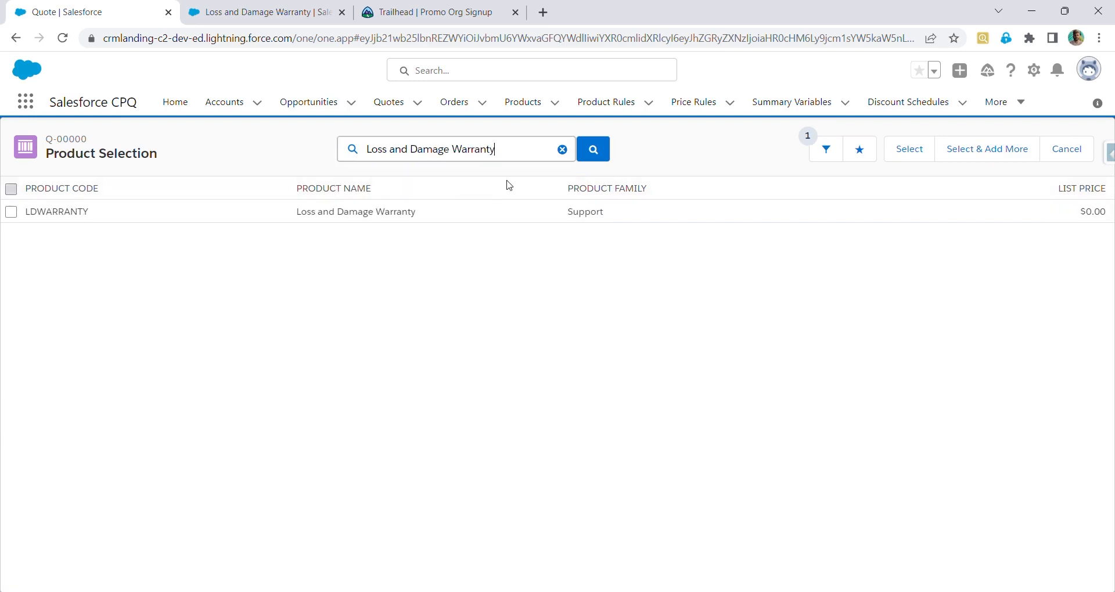
click(11, 211)
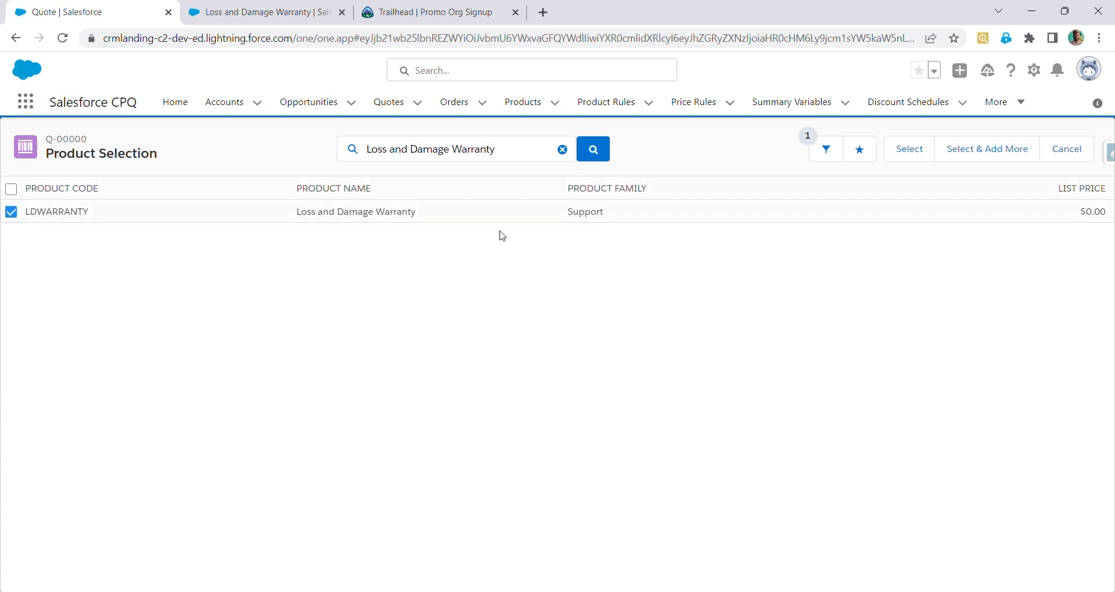
click(910, 150)
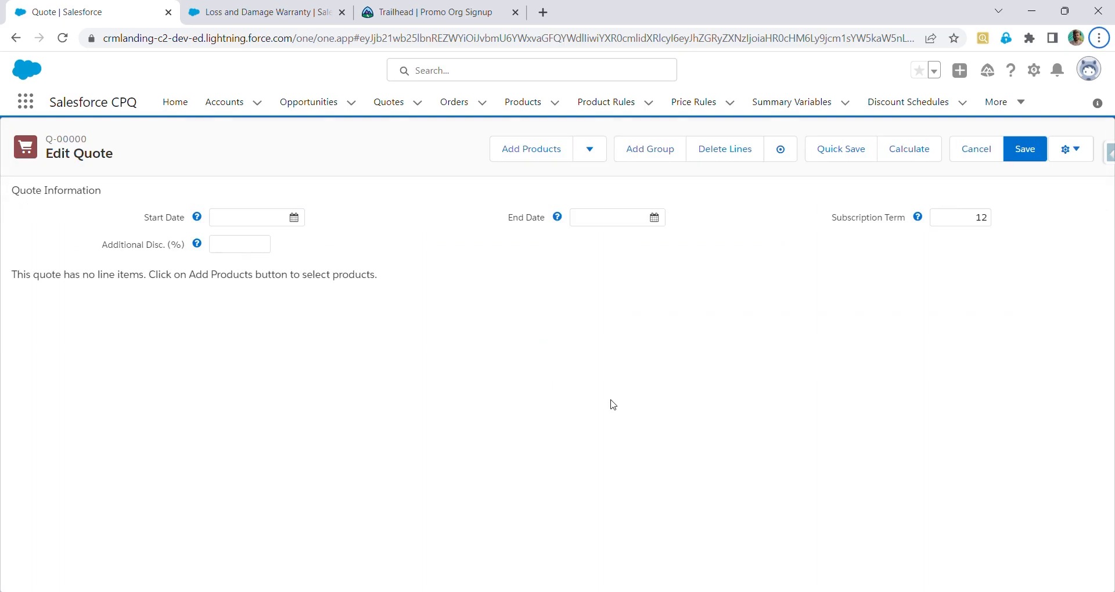
Search for 10" Tablet in product selection, select it and add it to the quote lines
click(520, 157)
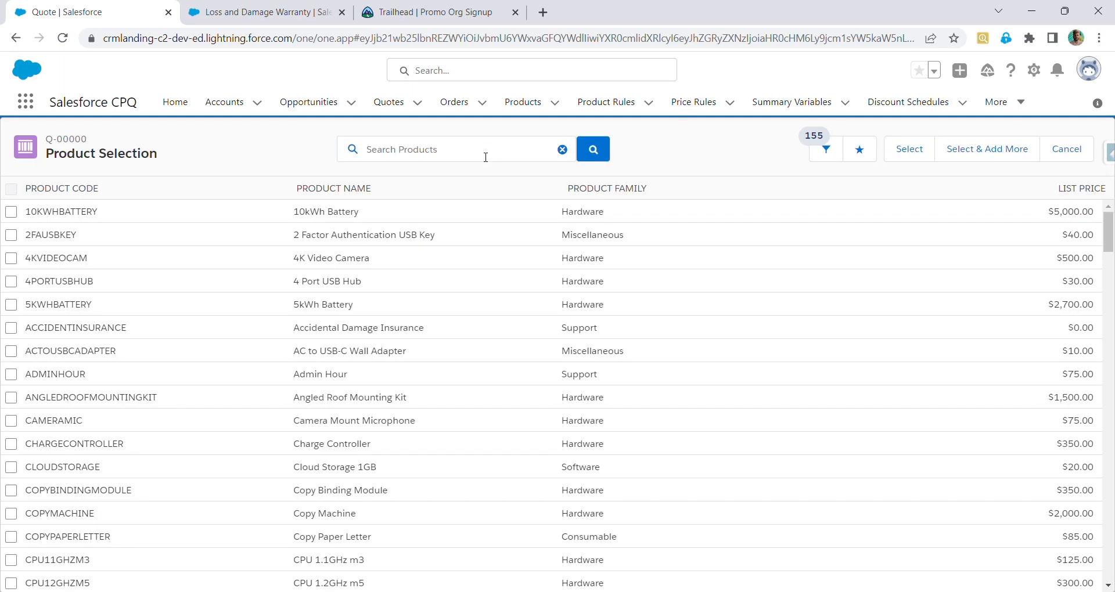
text(10)
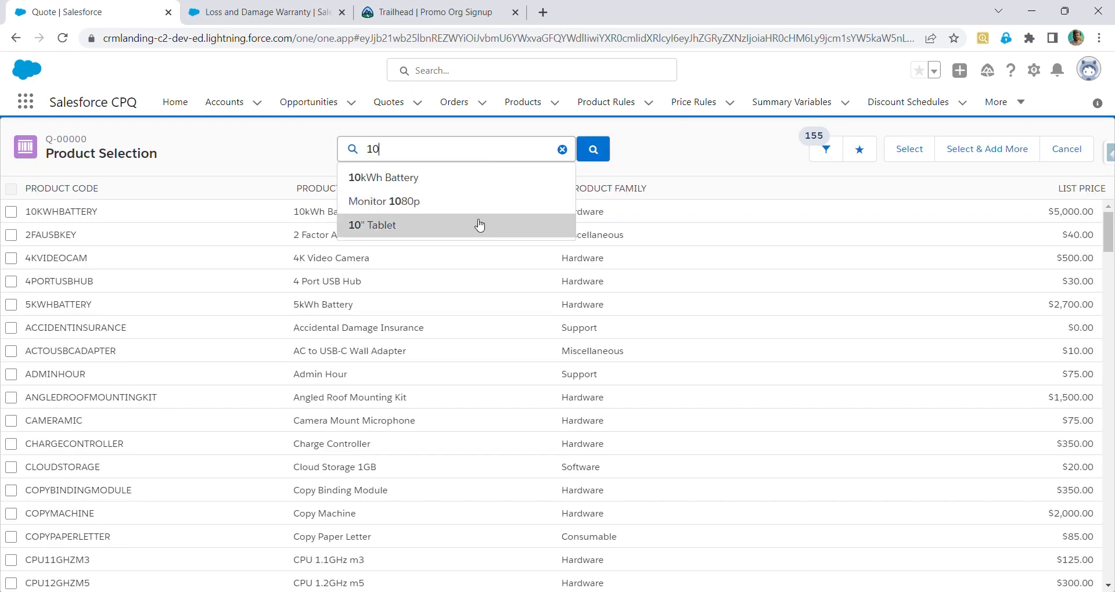
click(479, 224)
click(11, 212)
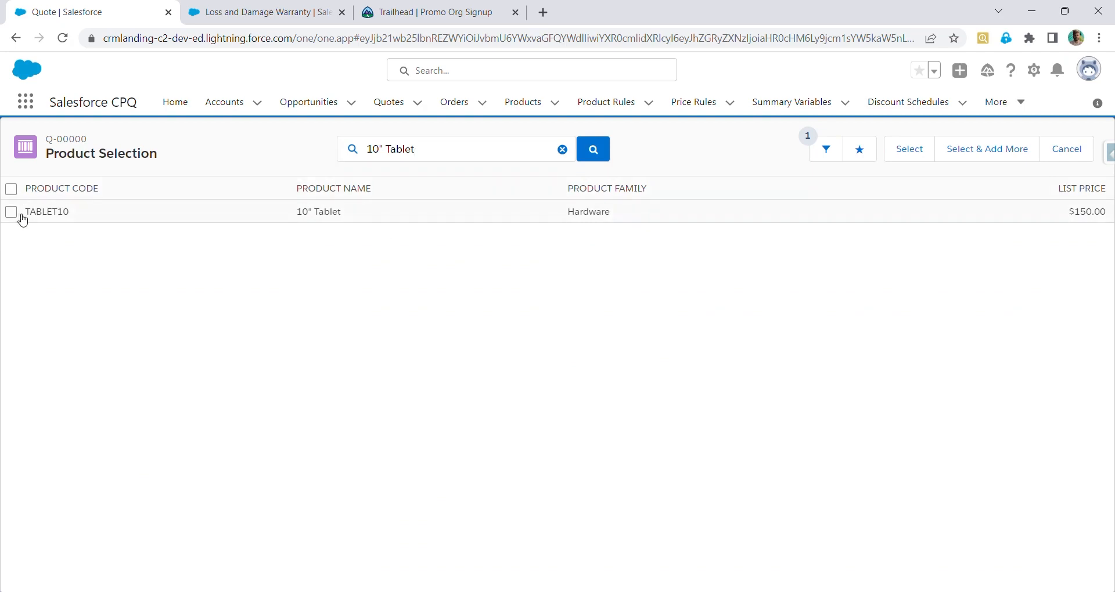
click(899, 157)
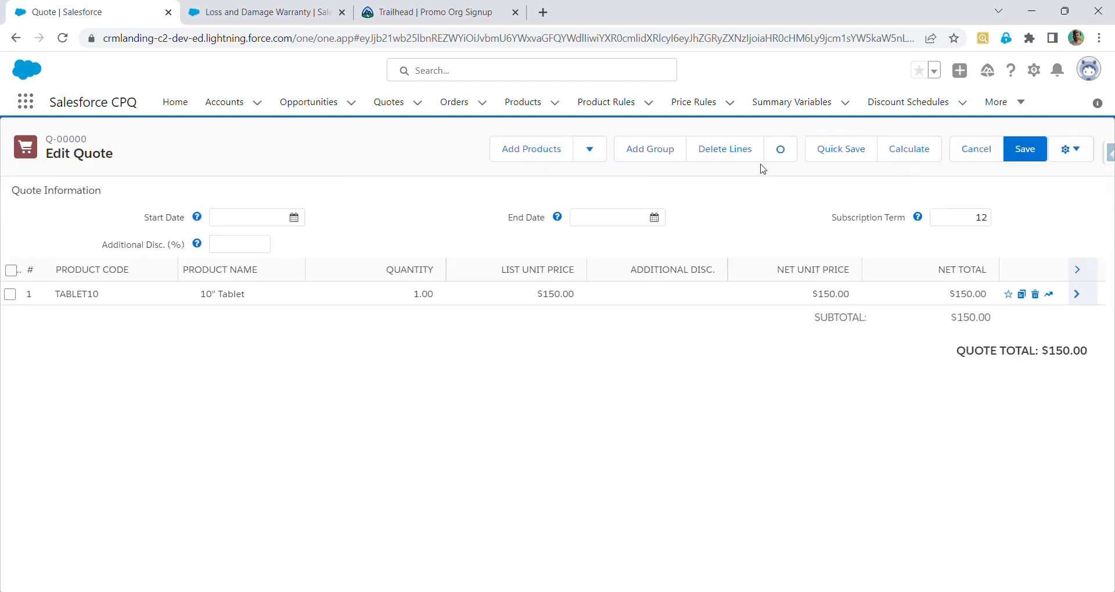
Search for the Loss and Damage Warranty in product selection, select it and add it to the quote
click(544, 158)
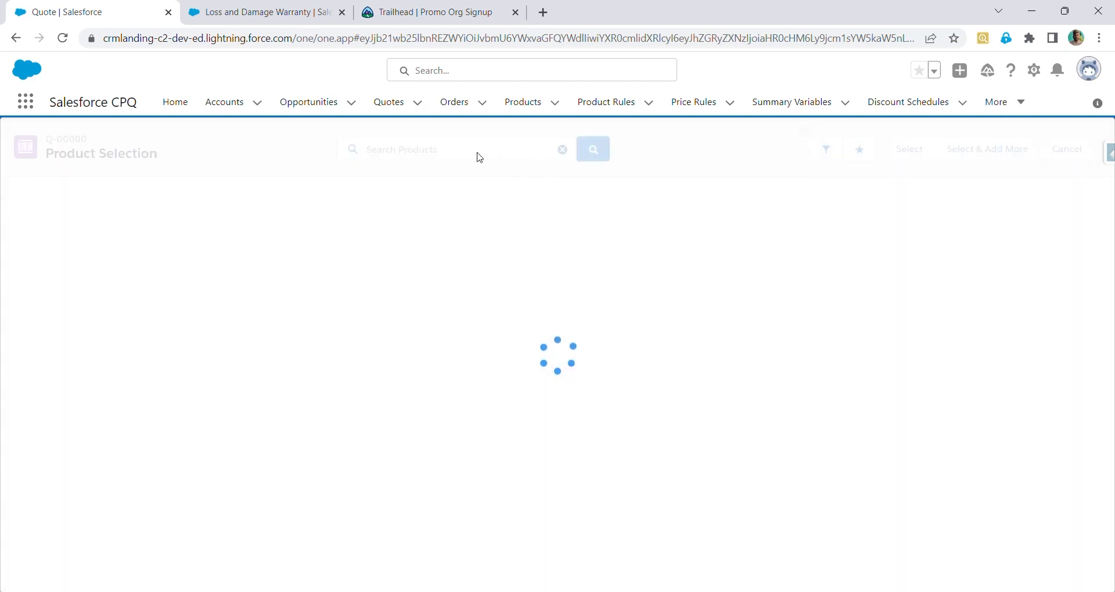
click(484, 154)
text(loss)
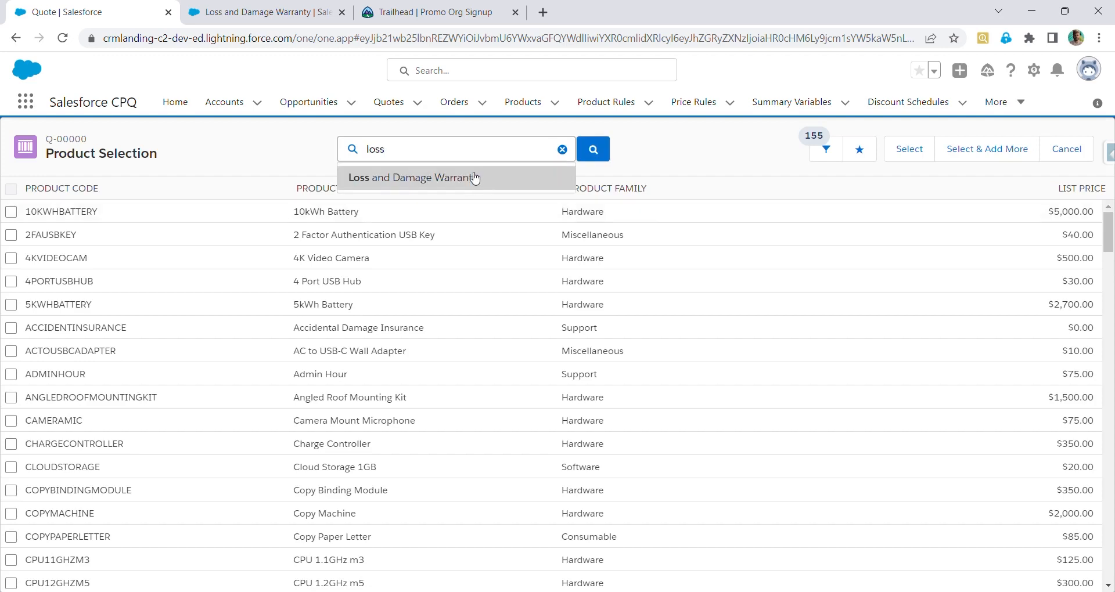
click(472, 177)
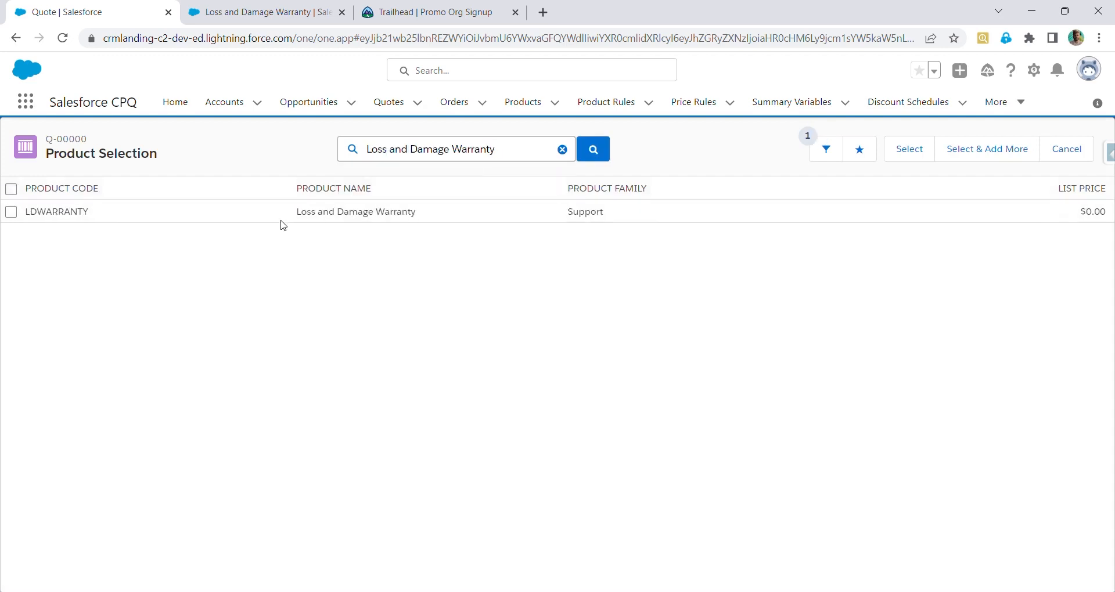
click(11, 212)
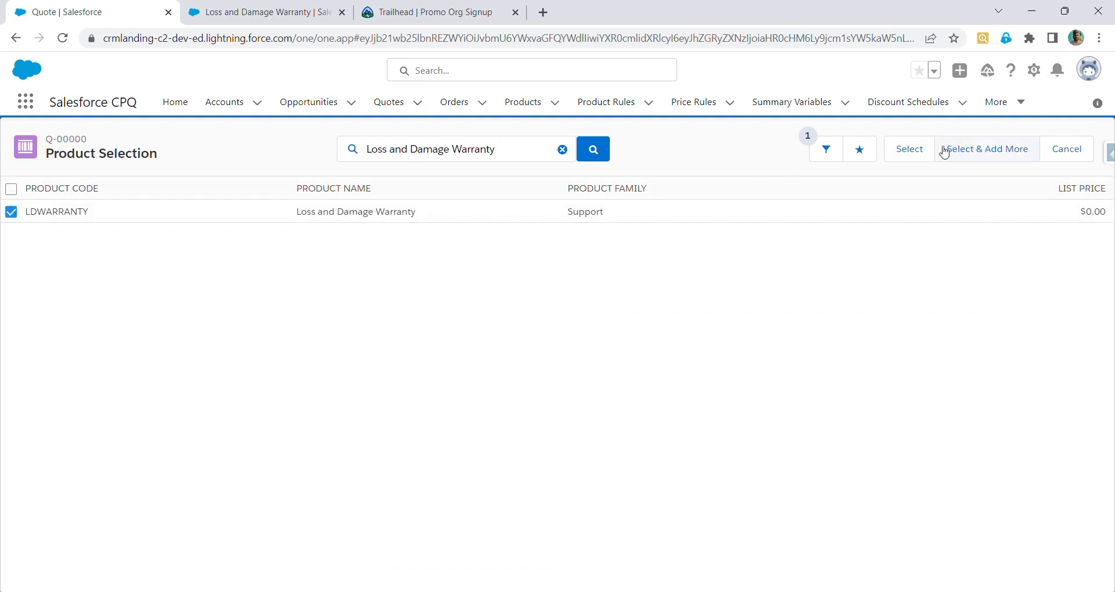
click(925, 154)
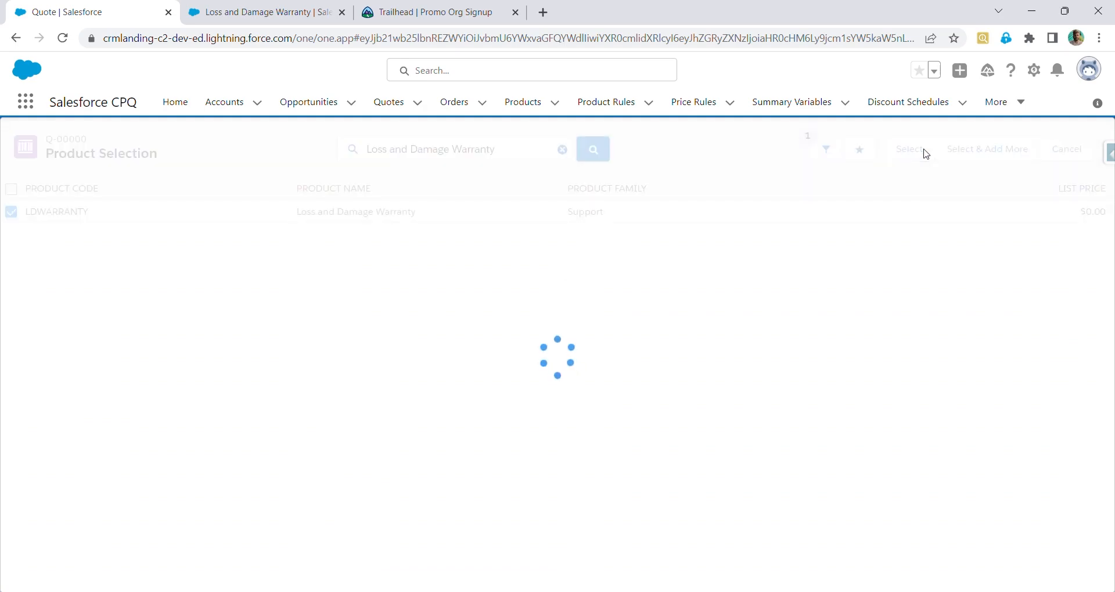
Switch to the Loss and Damage Warranty product tab and review its CPQ pricing fields and price books
click(294, 10)
scroll(521, 308, down, 8)
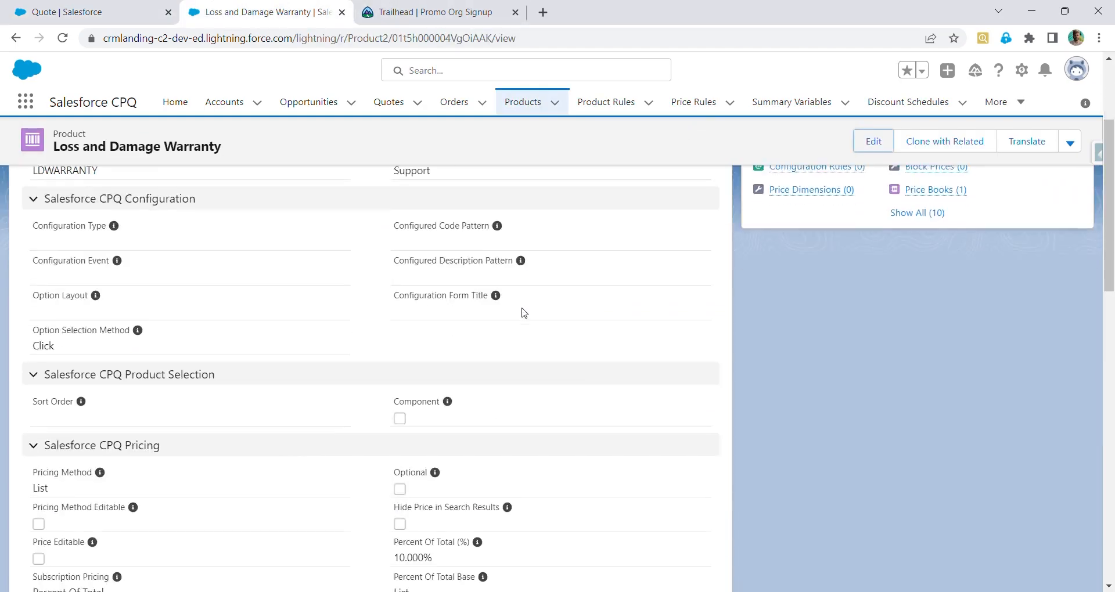
scroll(524, 313, down, 8)
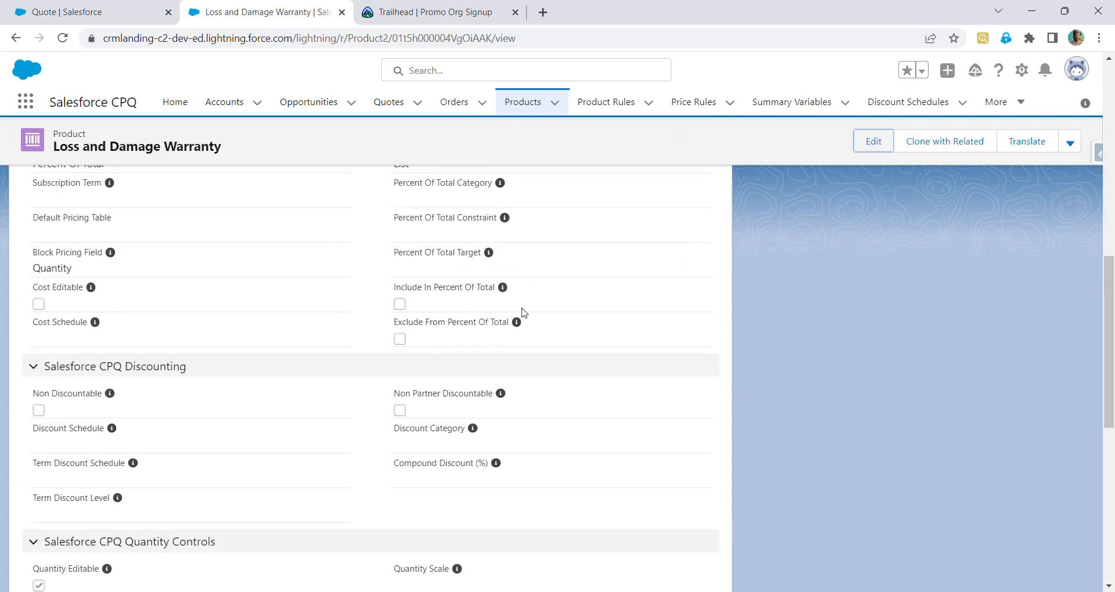
scroll(525, 313, down, 3)
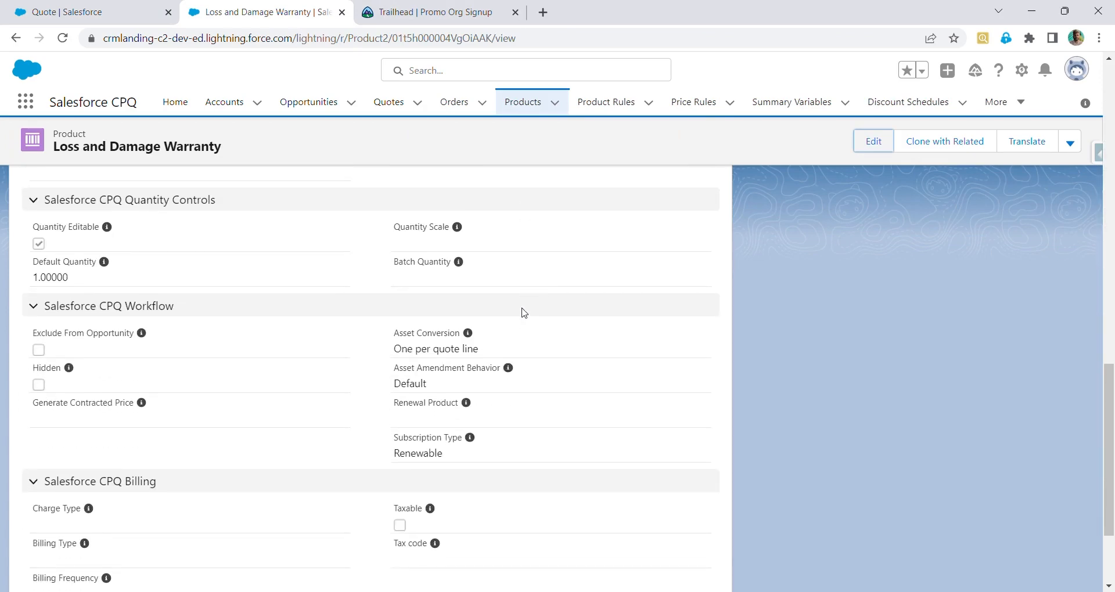
scroll(524, 313, up, 10)
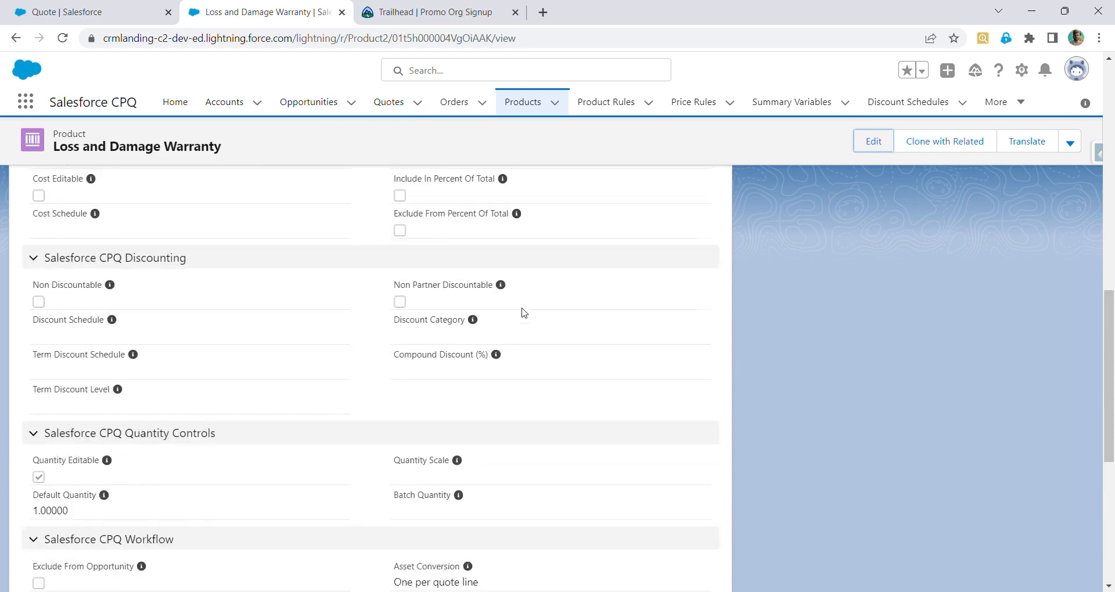
scroll(524, 313, up, 4)
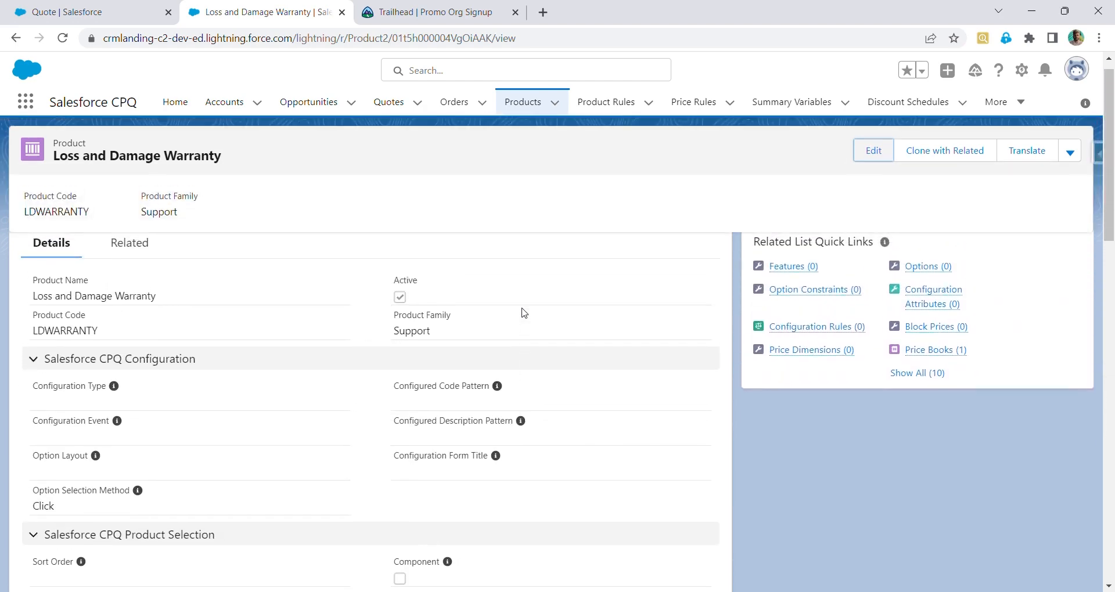
click(873, 141)
click(858, 70)
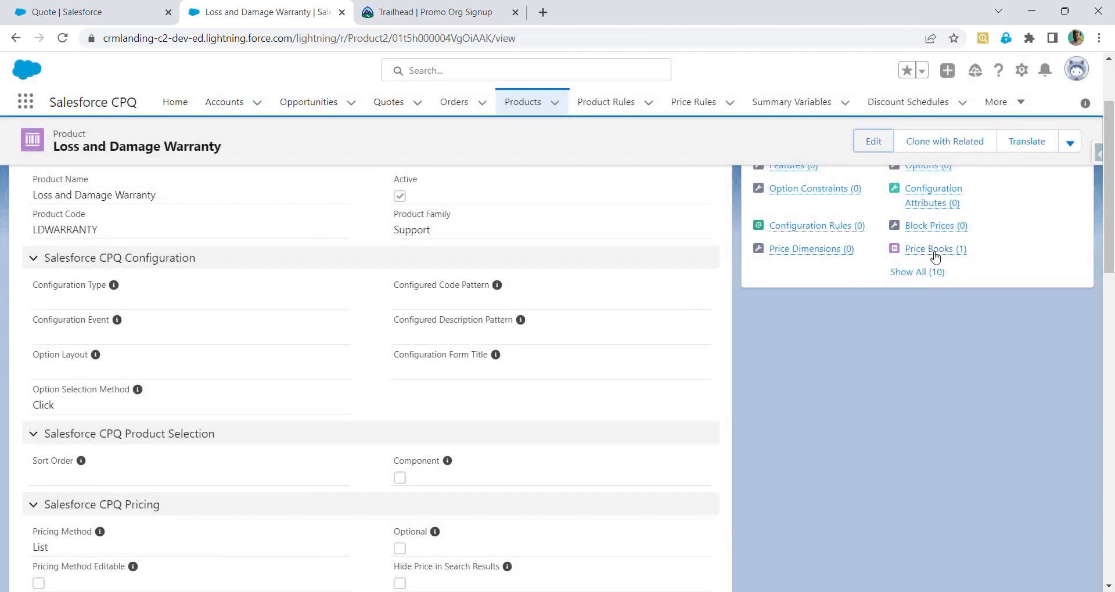
click(932, 251)
key(alt+Left)
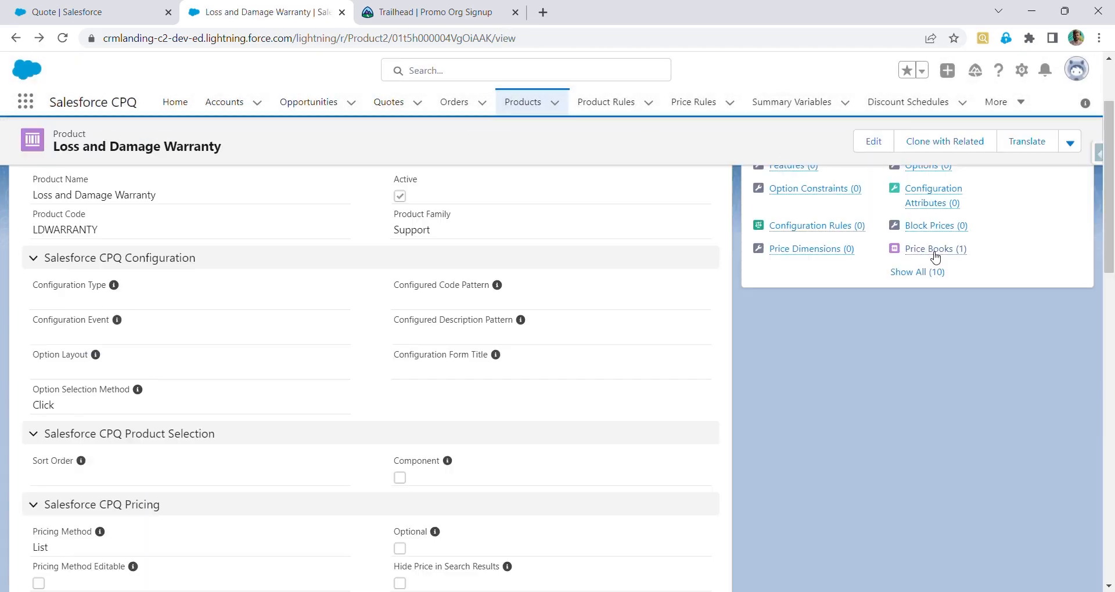
Return to the quote and delete the Loss and Damage Warranty line
mouse_move(931, 251)
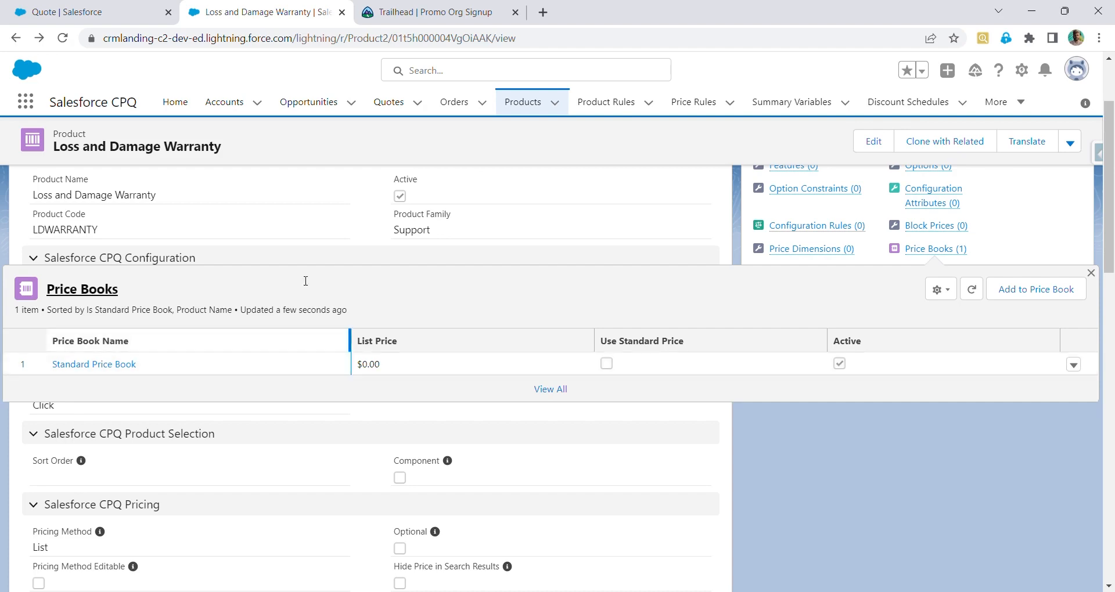
click(61, 10)
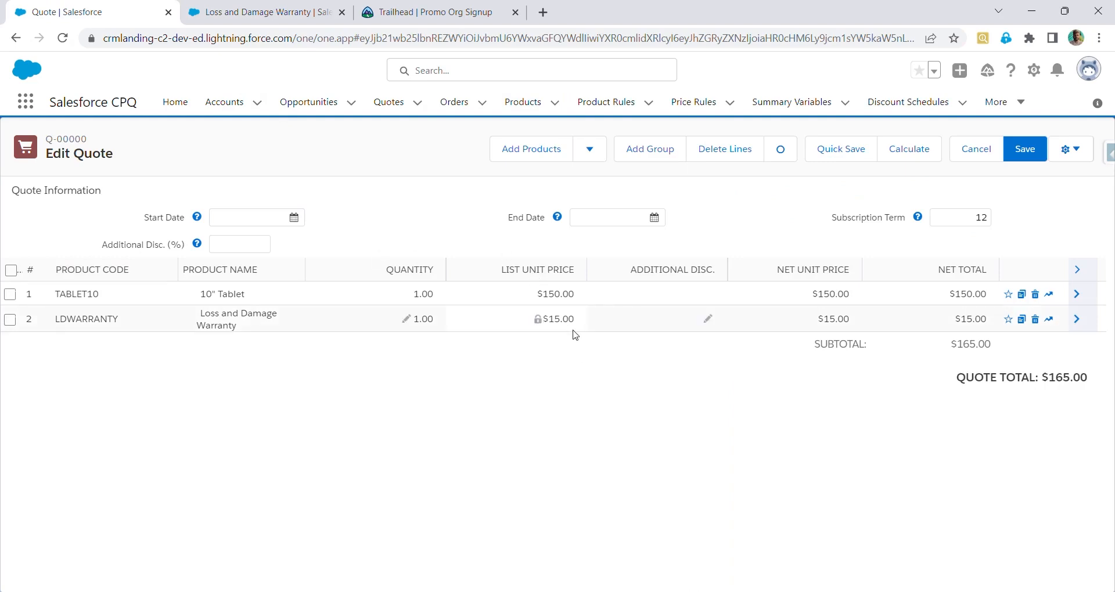
click(1036, 319)
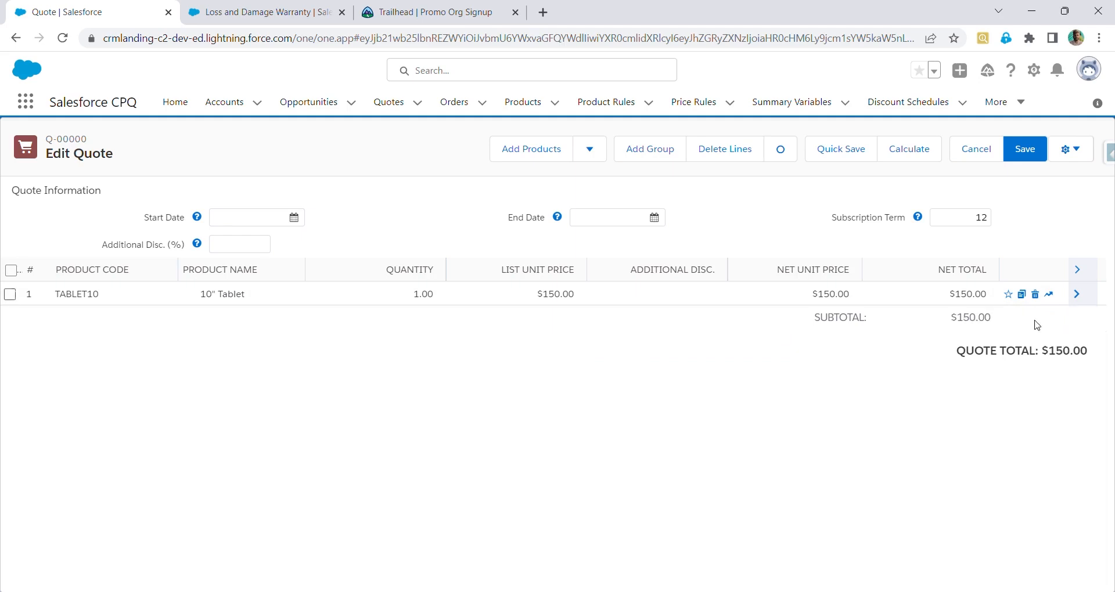
Open product selection for the quote and browse through the full product list
click(529, 152)
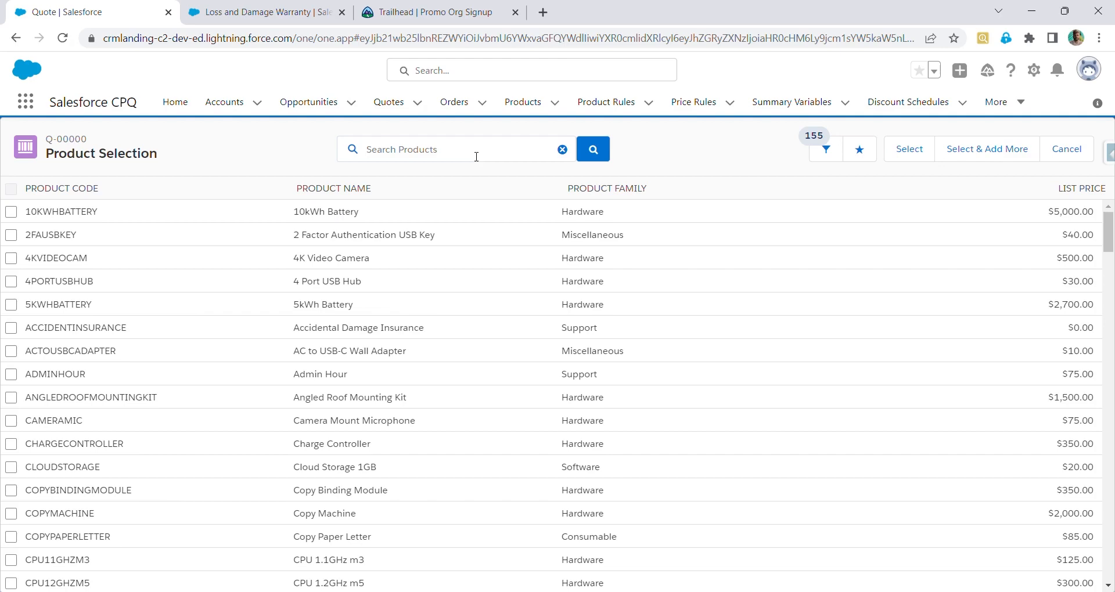
scroll(356, 384, down, 3)
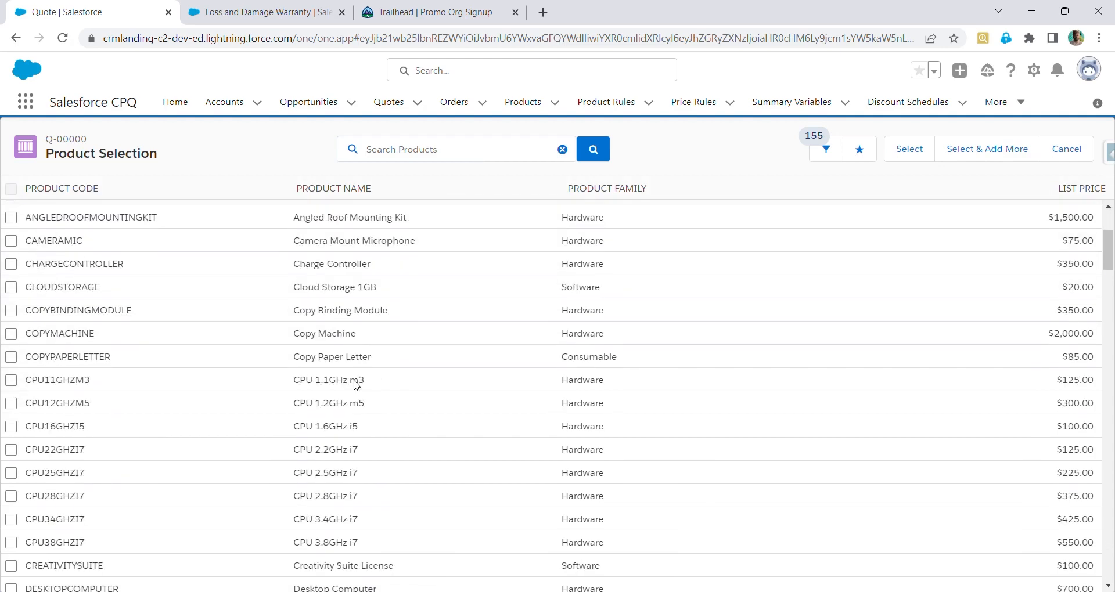
scroll(356, 385, down, 7)
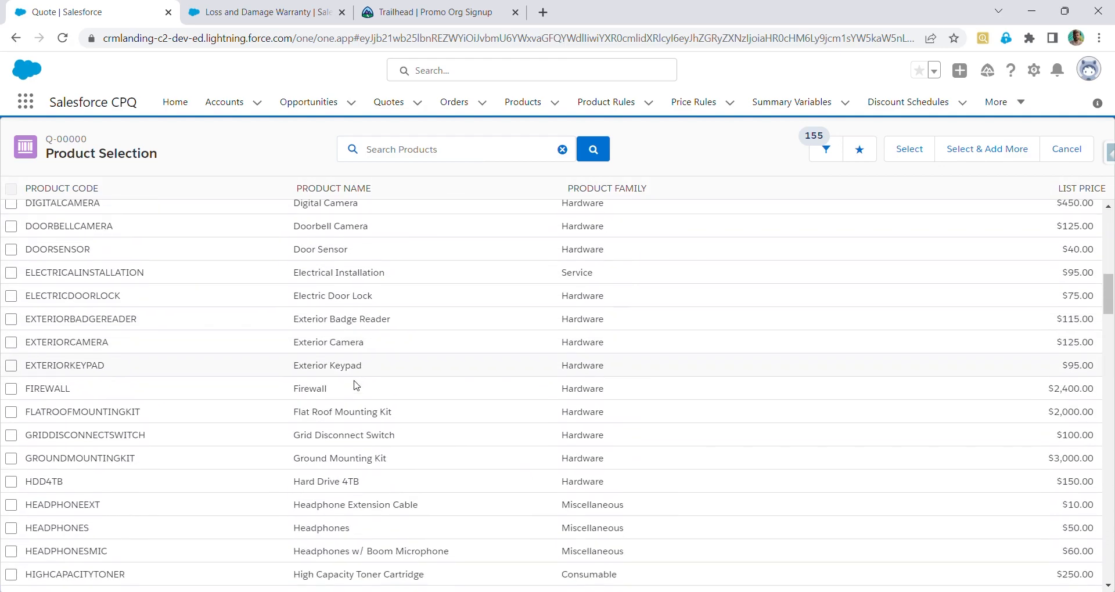
scroll(356, 385, down, 12)
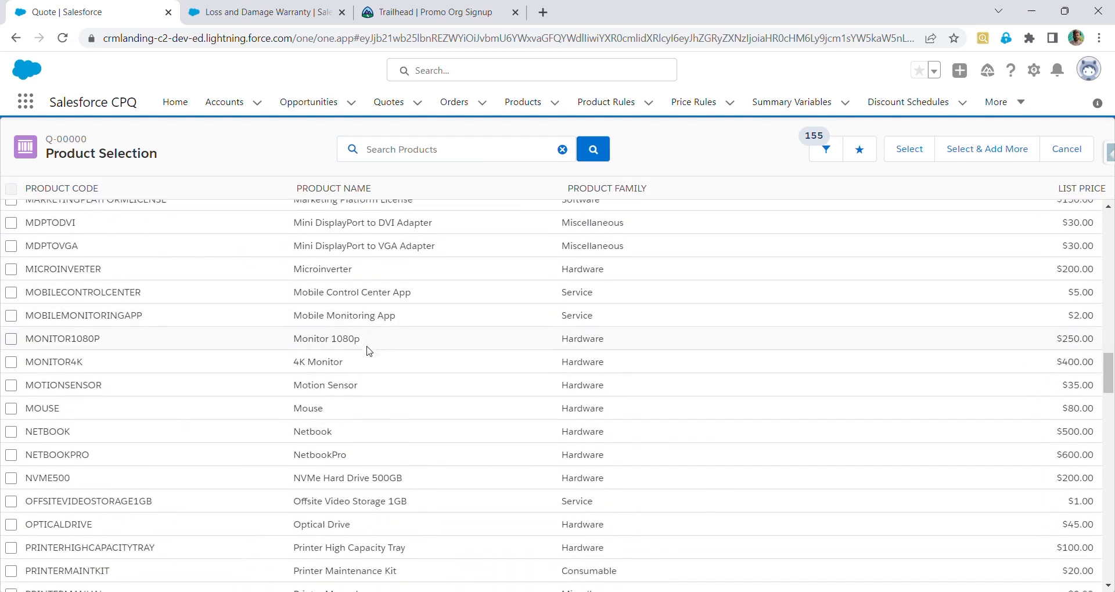
scroll(367, 351, down, 1)
scroll(367, 350, down, 10)
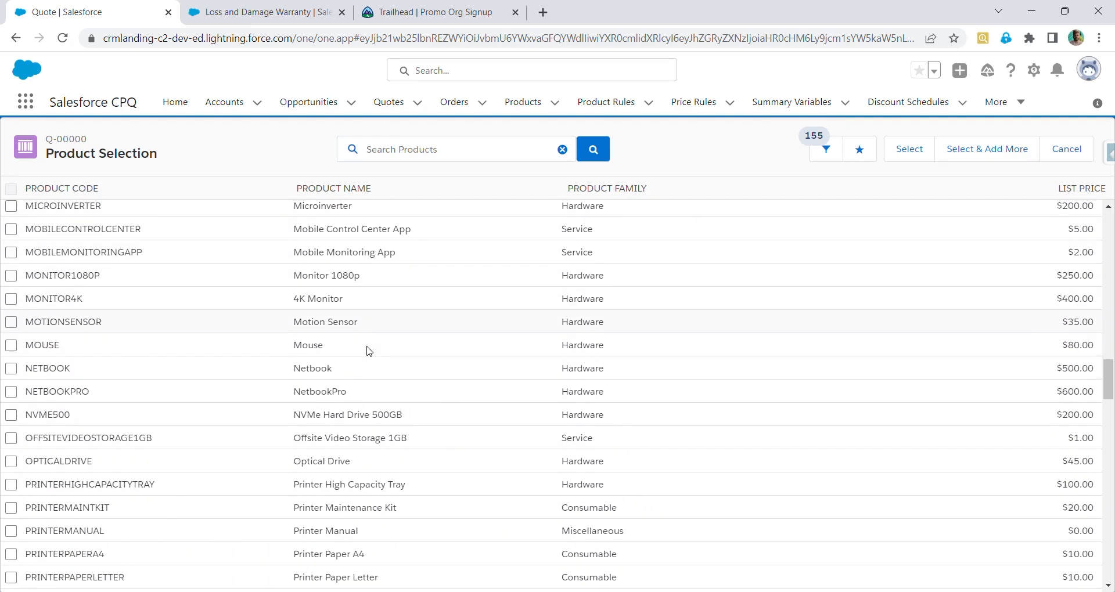
scroll(367, 351, down, 3)
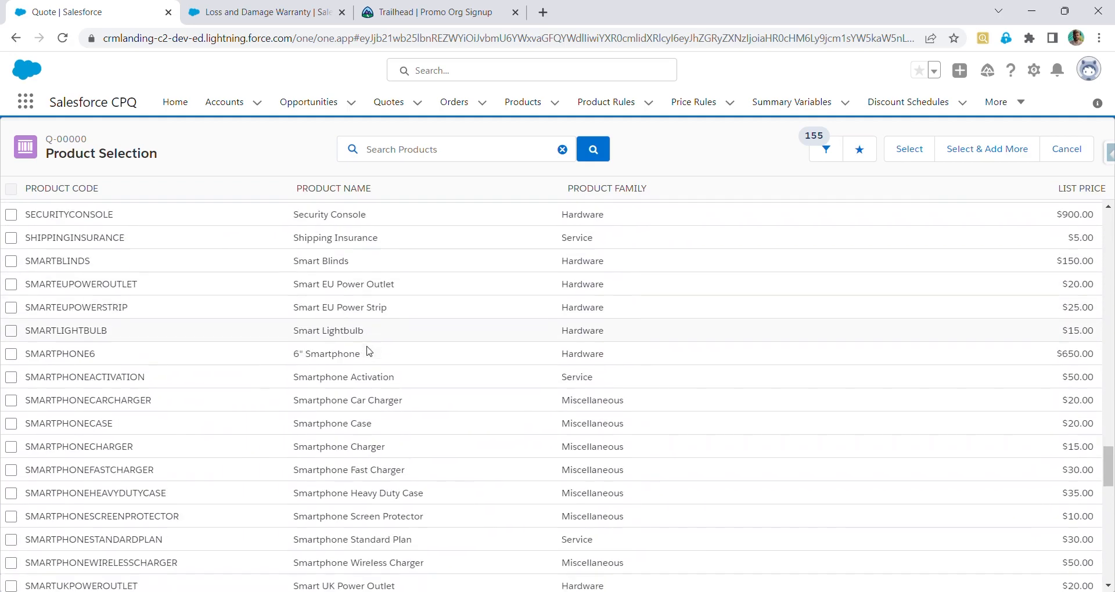
scroll(367, 351, down, 7)
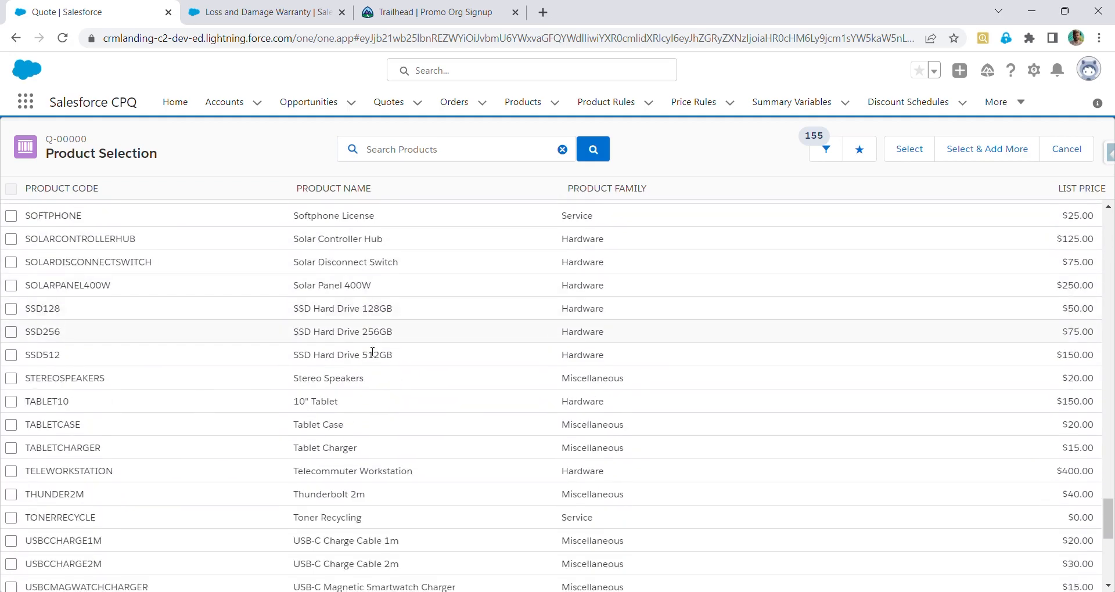
scroll(373, 352, down, 6)
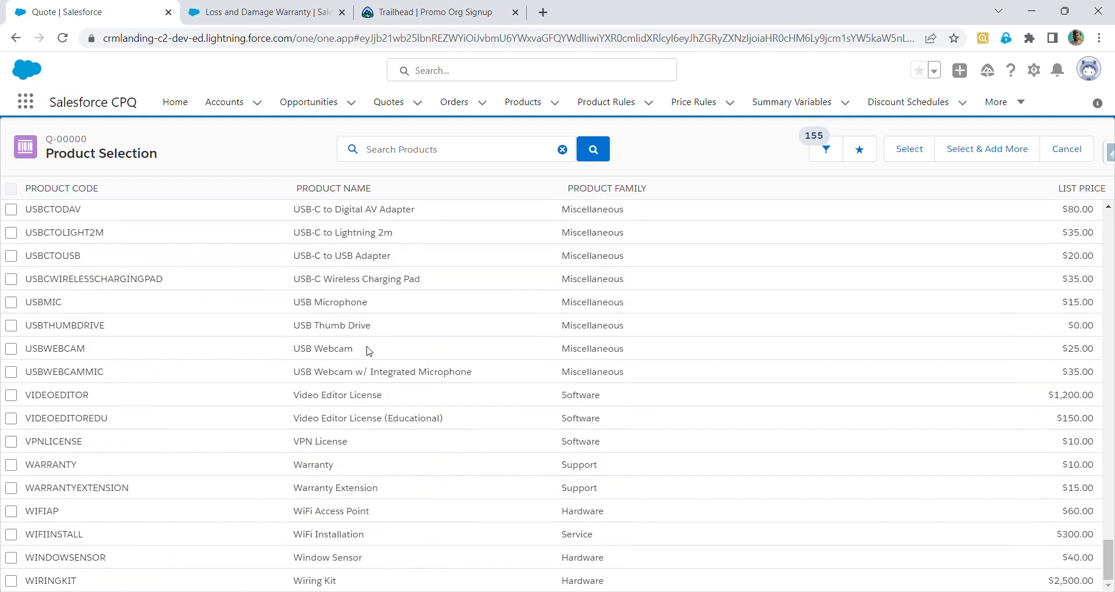
scroll(417, 261, up, 20)
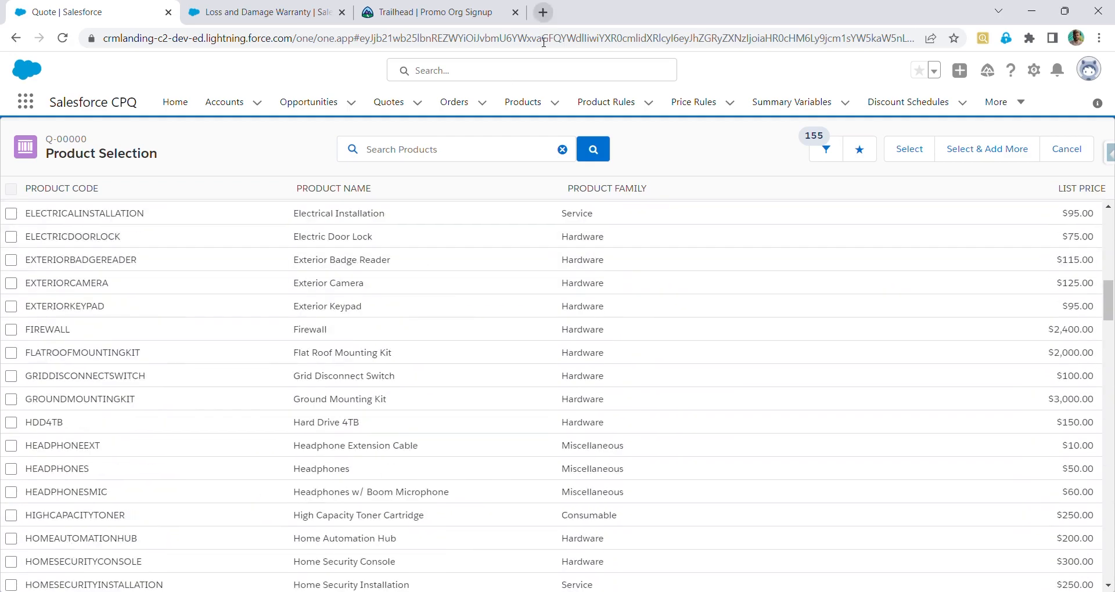
Search for Softphone License in product selection, select it and add it to the quote
click(454, 152)
text(soft)
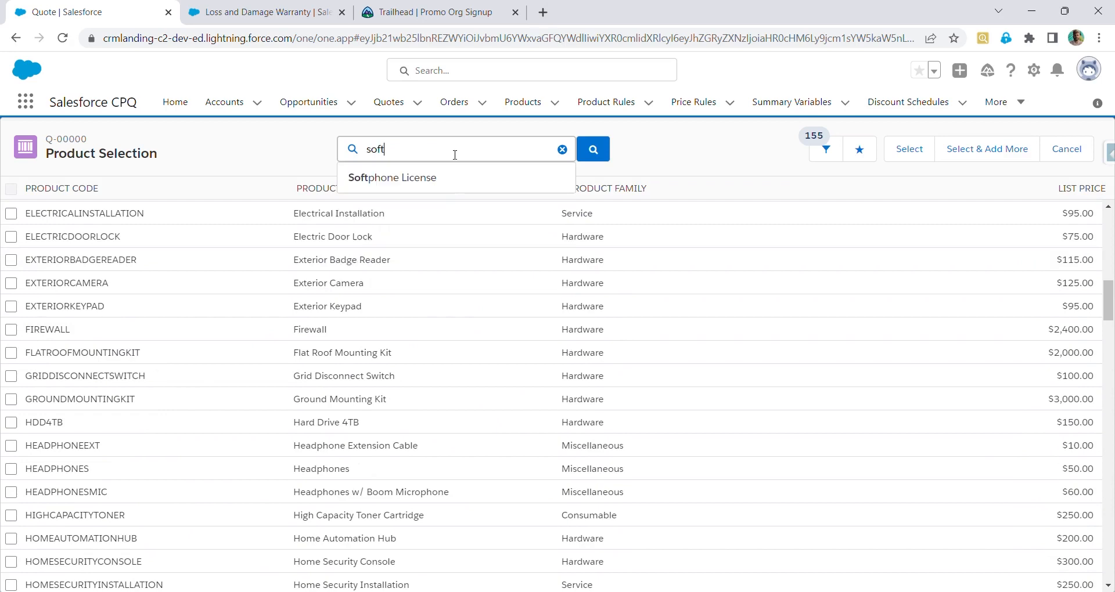
click(448, 181)
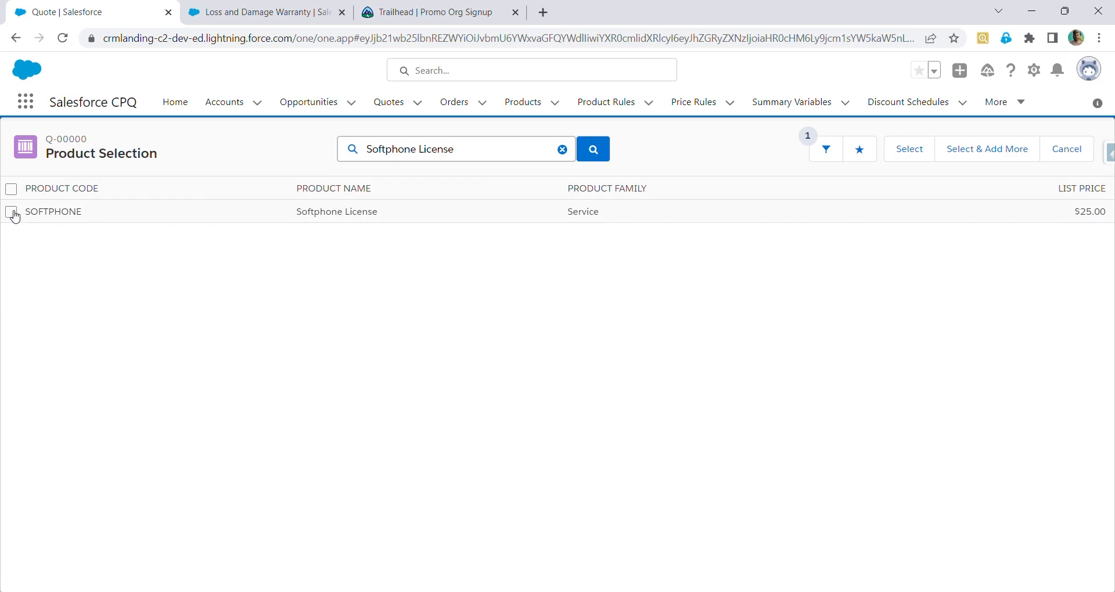
click(12, 214)
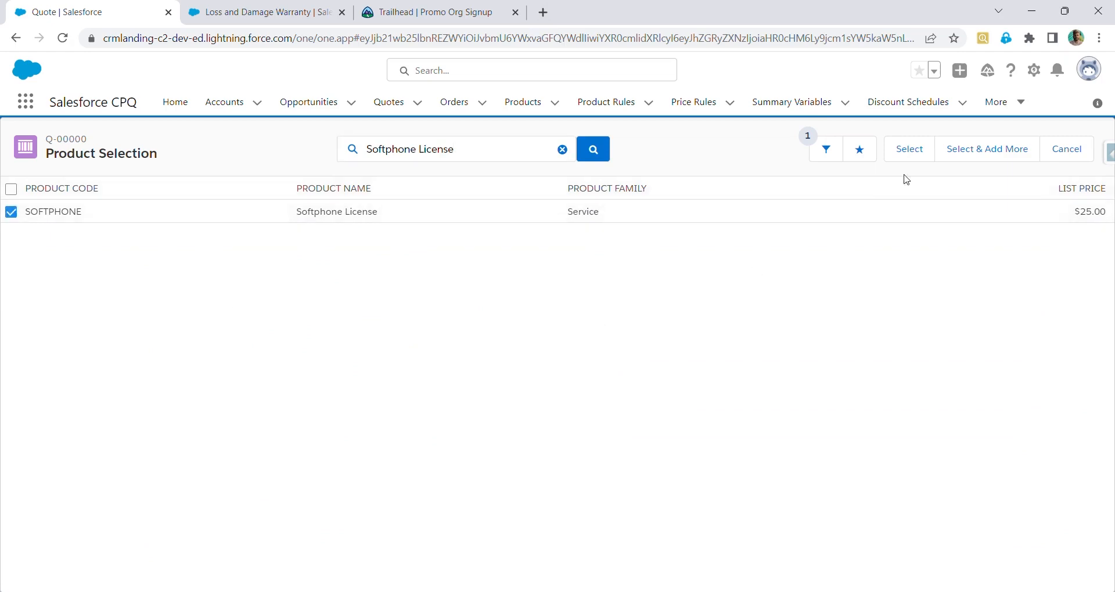
click(916, 160)
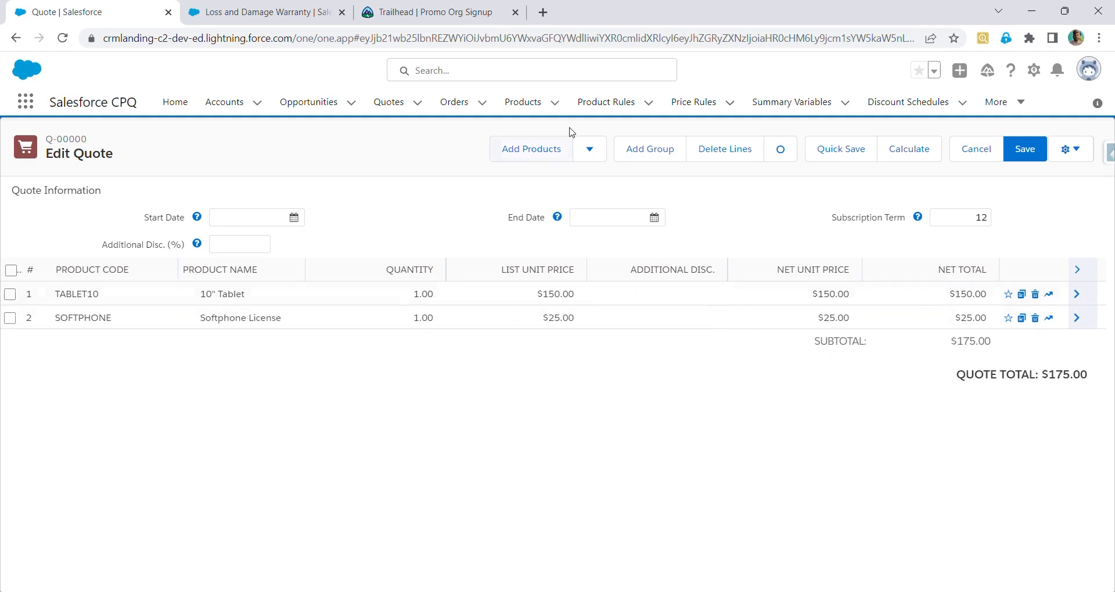
Search for the Loss and Damage Warranty in product selection, select it and add it to the quote
click(510, 157)
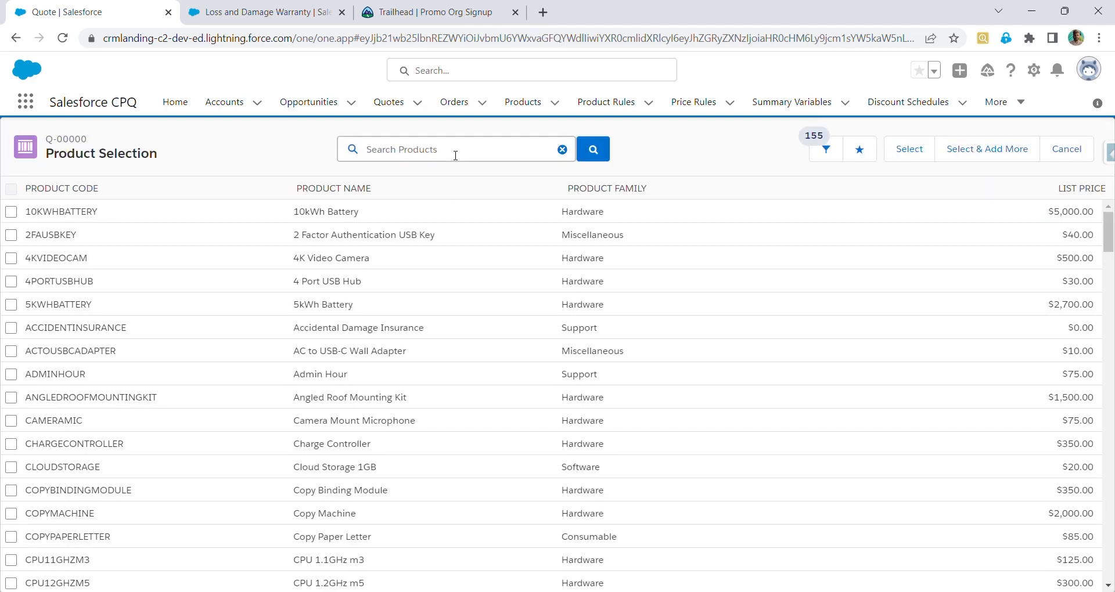
text(loss)
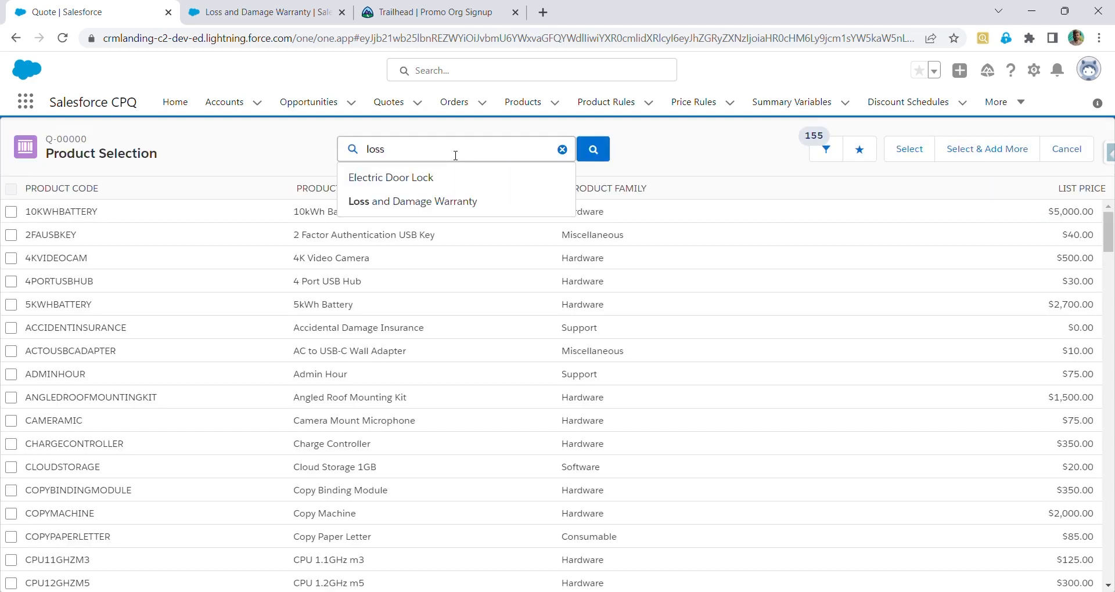
click(460, 177)
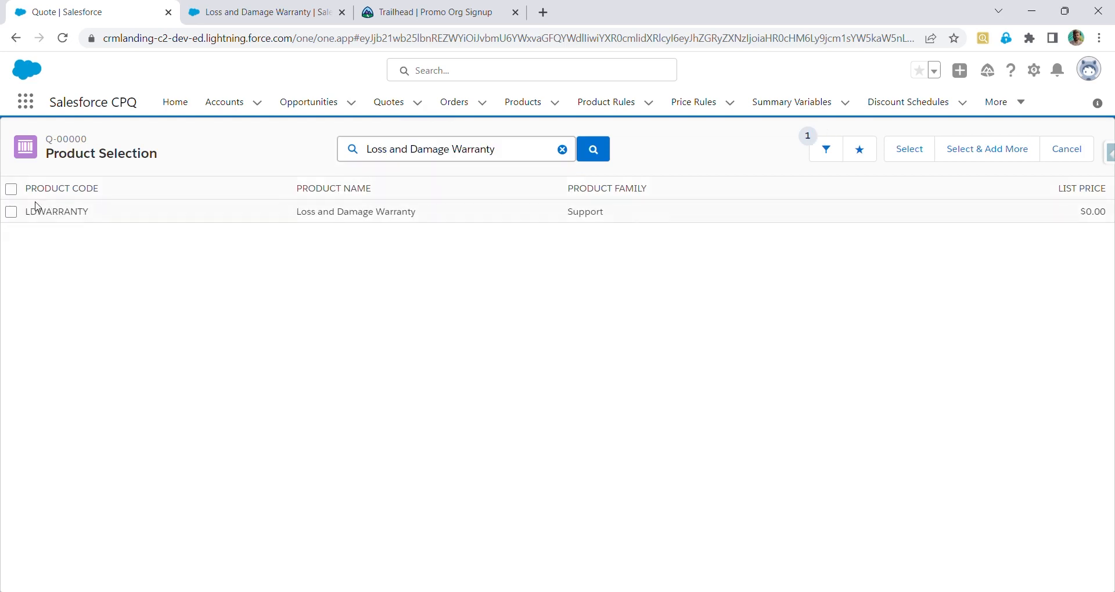
click(11, 212)
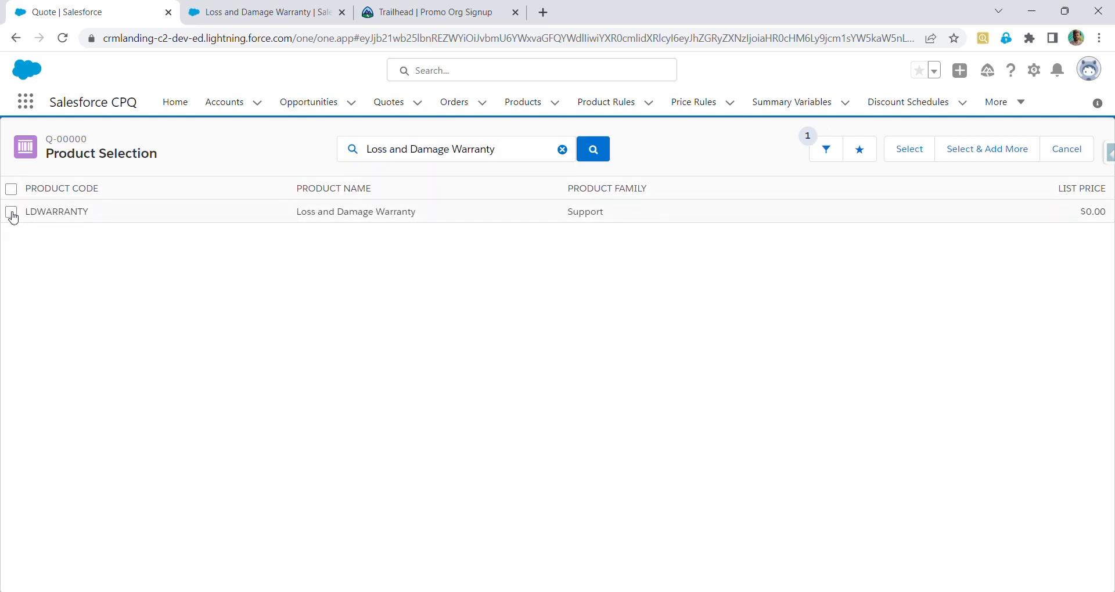
click(920, 160)
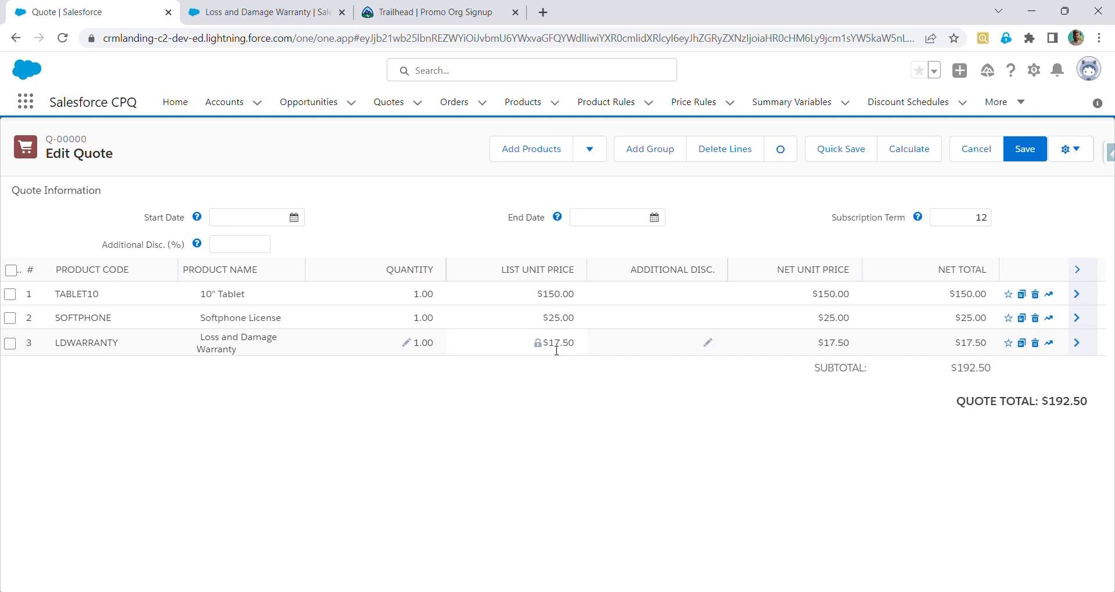
Edit the Loss and Damage Warranty product, set its Percent Of Total Category to Hardware, and save
click(310, 8)
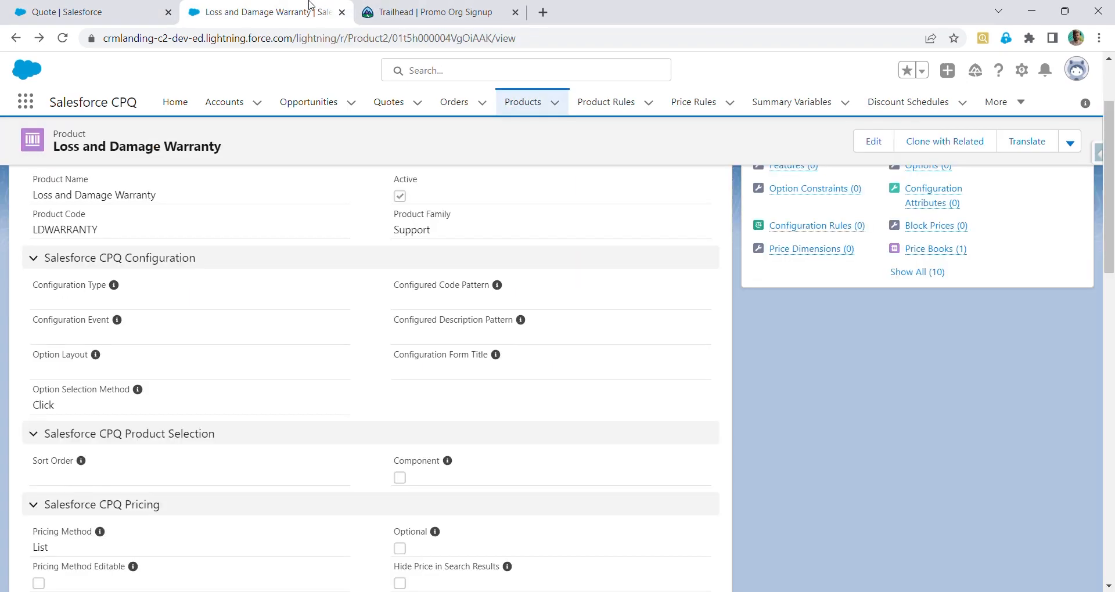
click(865, 141)
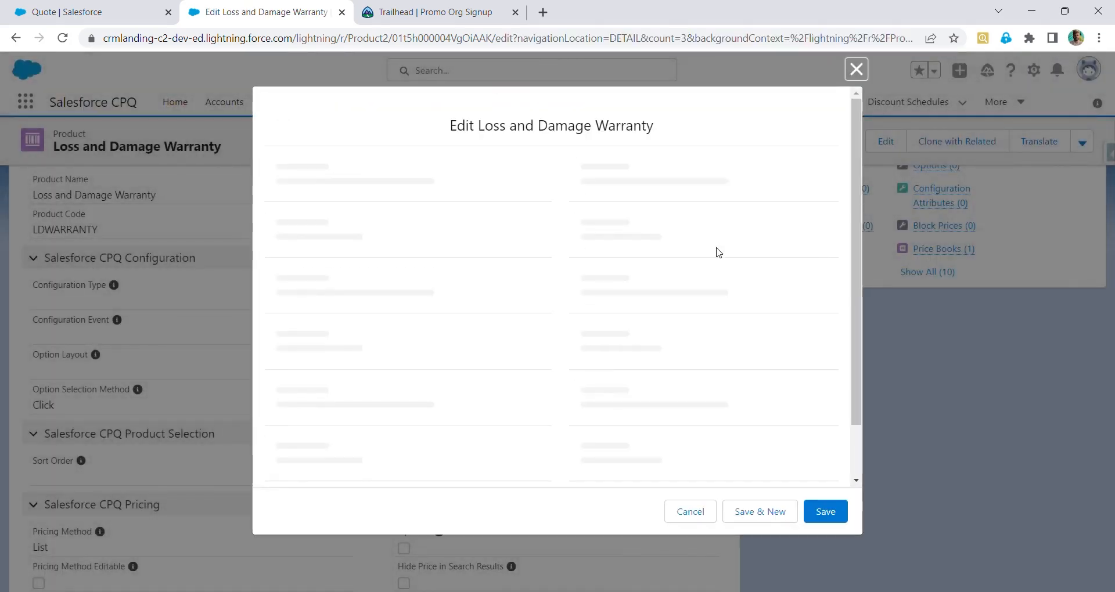
scroll(718, 252, down, 15)
scroll(718, 252, up, 5)
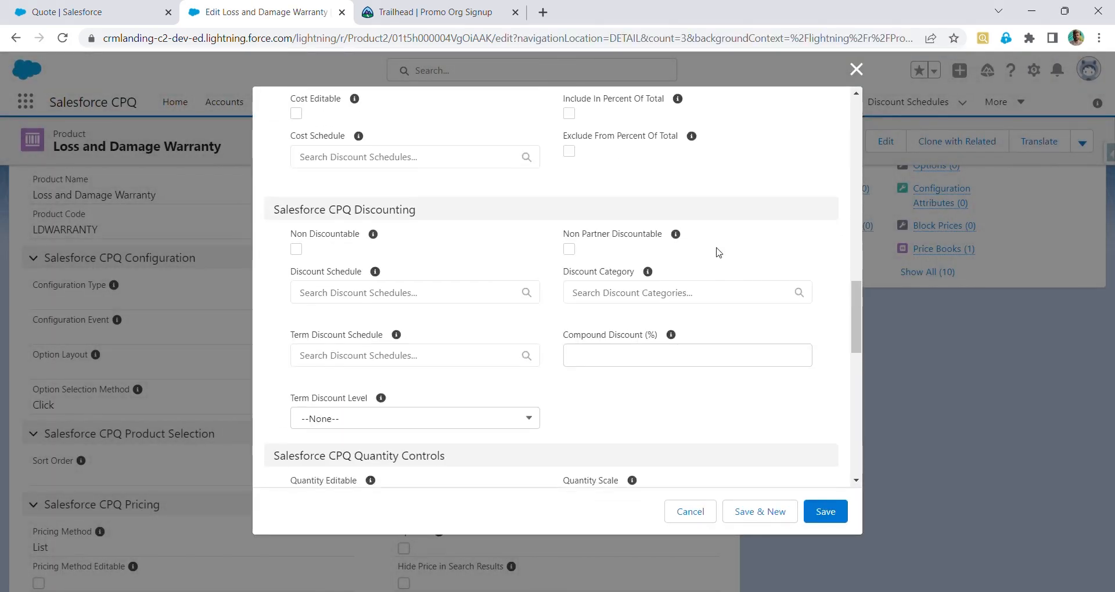
scroll(718, 252, up, 1)
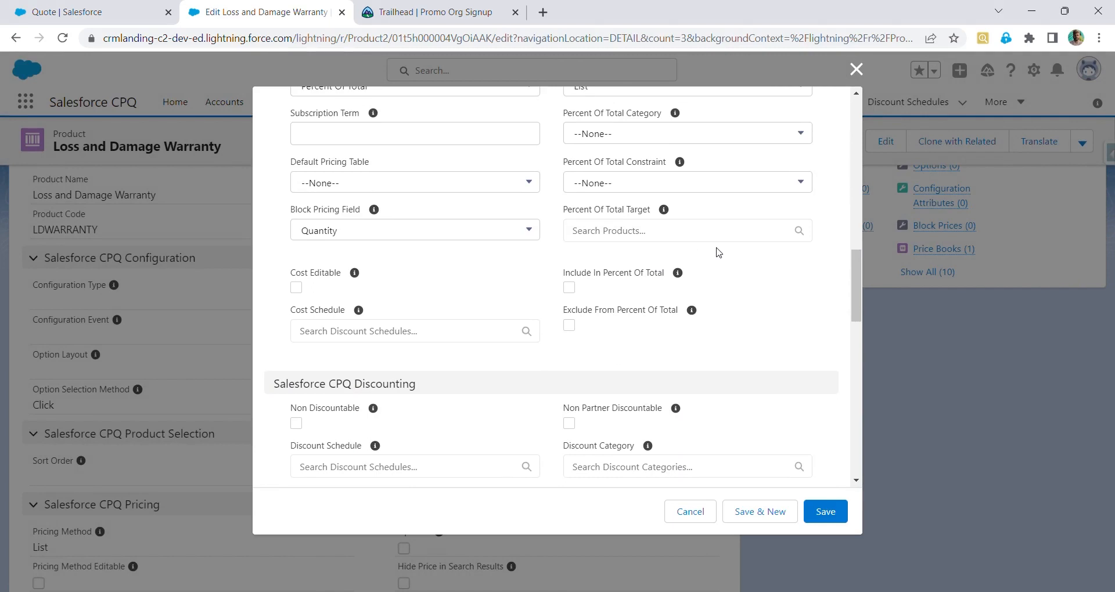
click(690, 141)
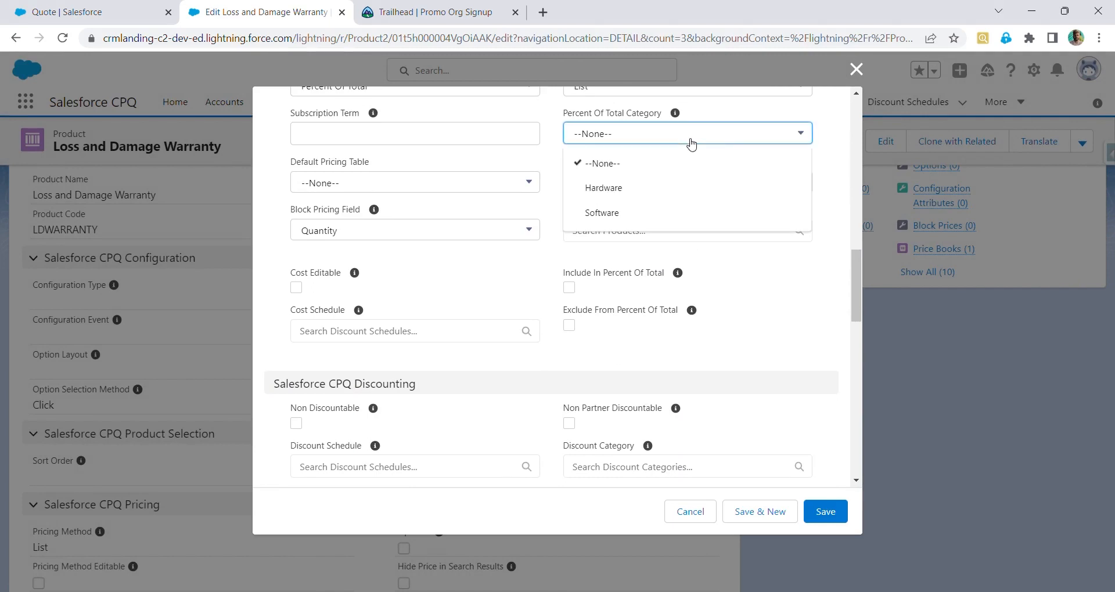
click(685, 189)
scroll(725, 396, up, 2)
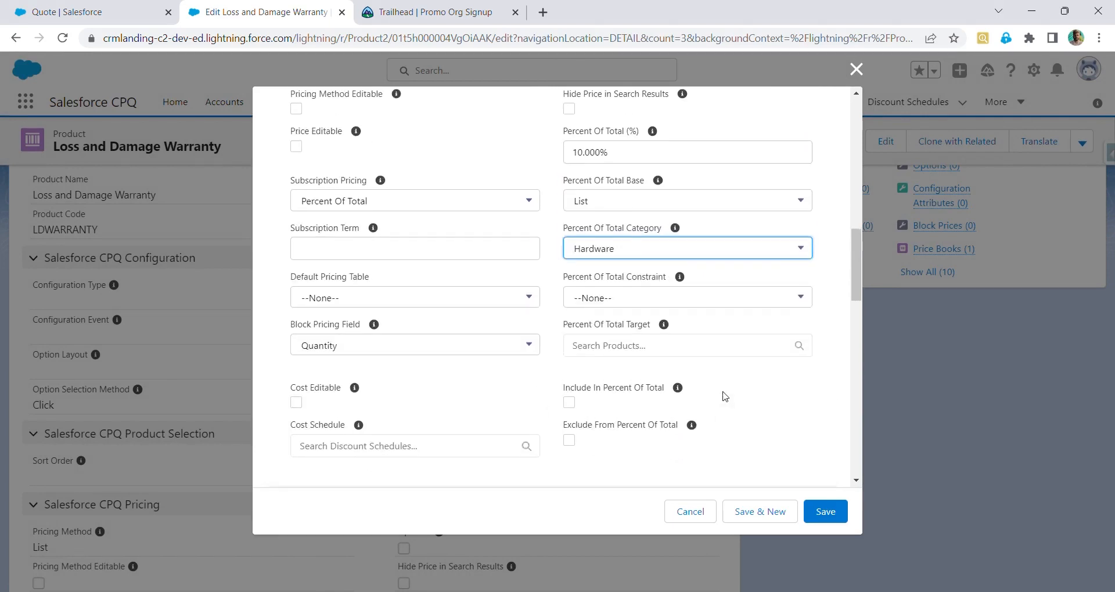
click(828, 515)
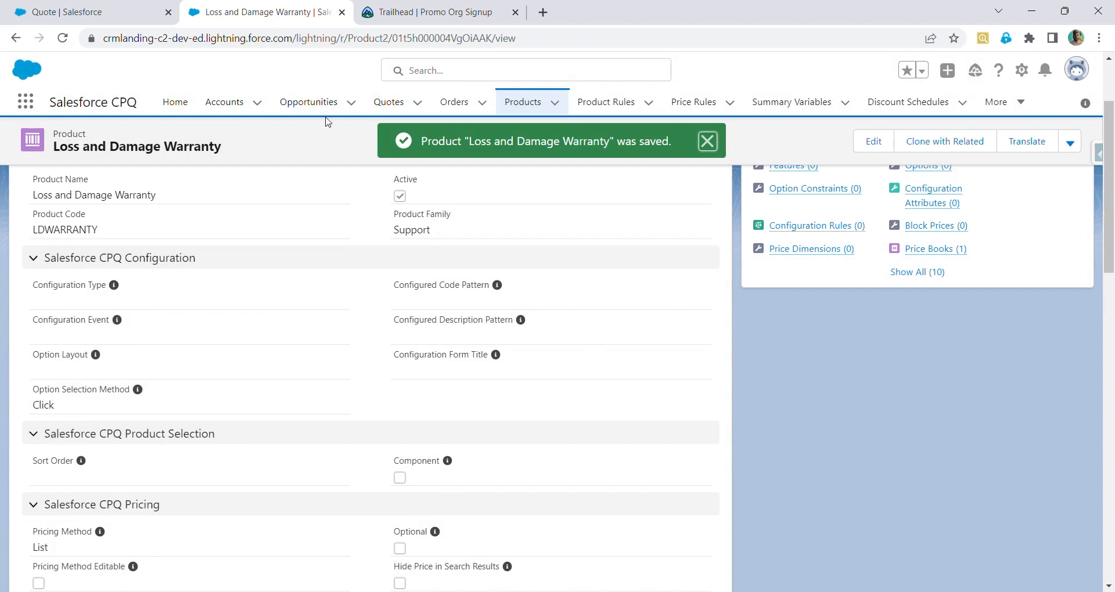
Open the 10" Tablet product from the product list, set its Percent Of Total Category to Hardware, and save
click(325, 111)
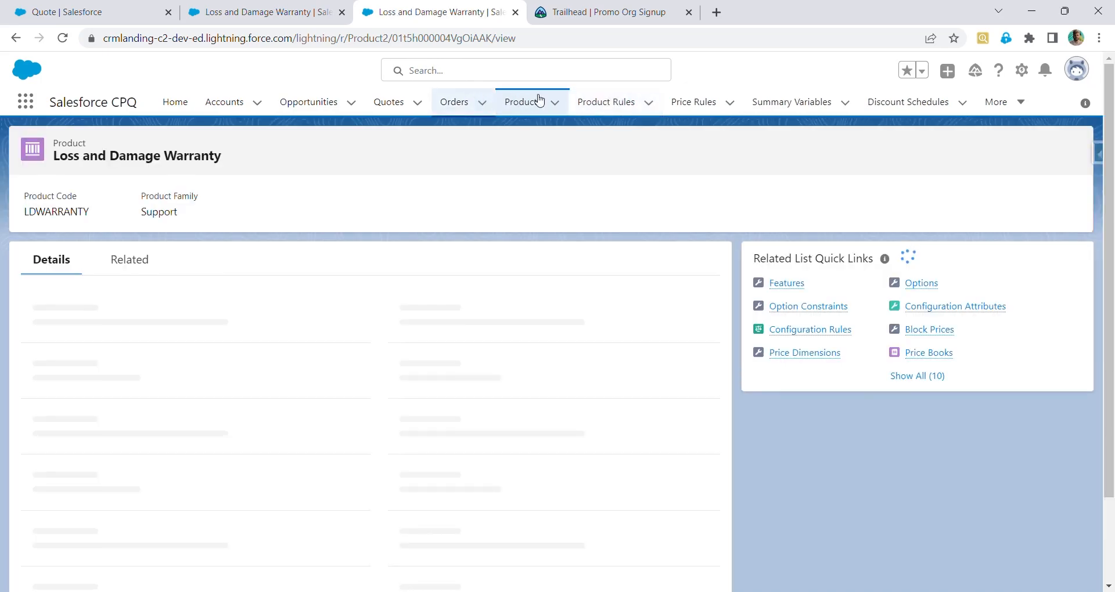
click(538, 100)
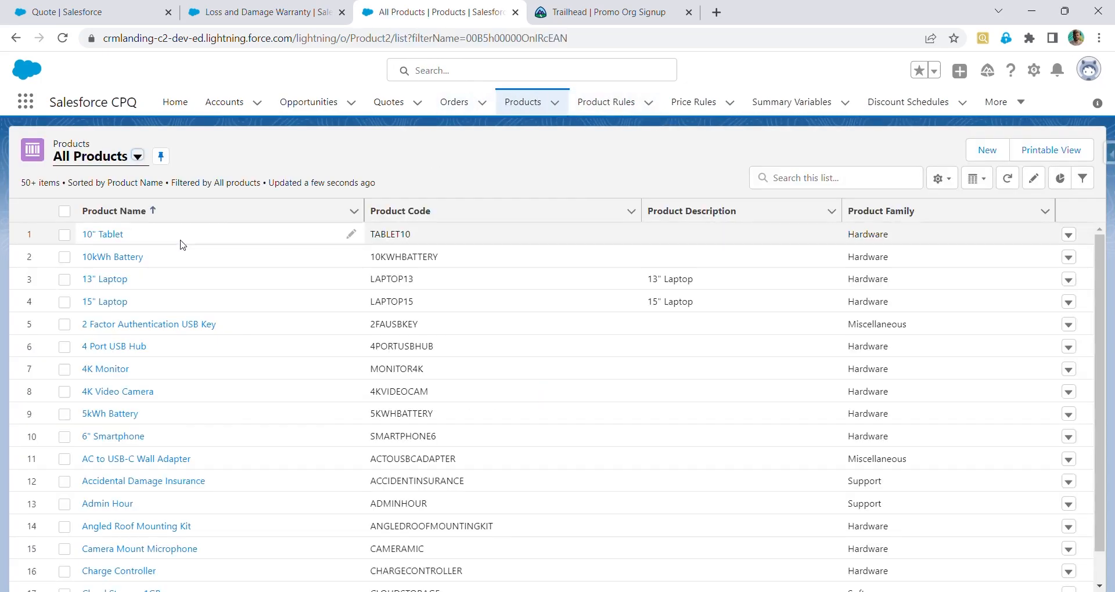
click(110, 235)
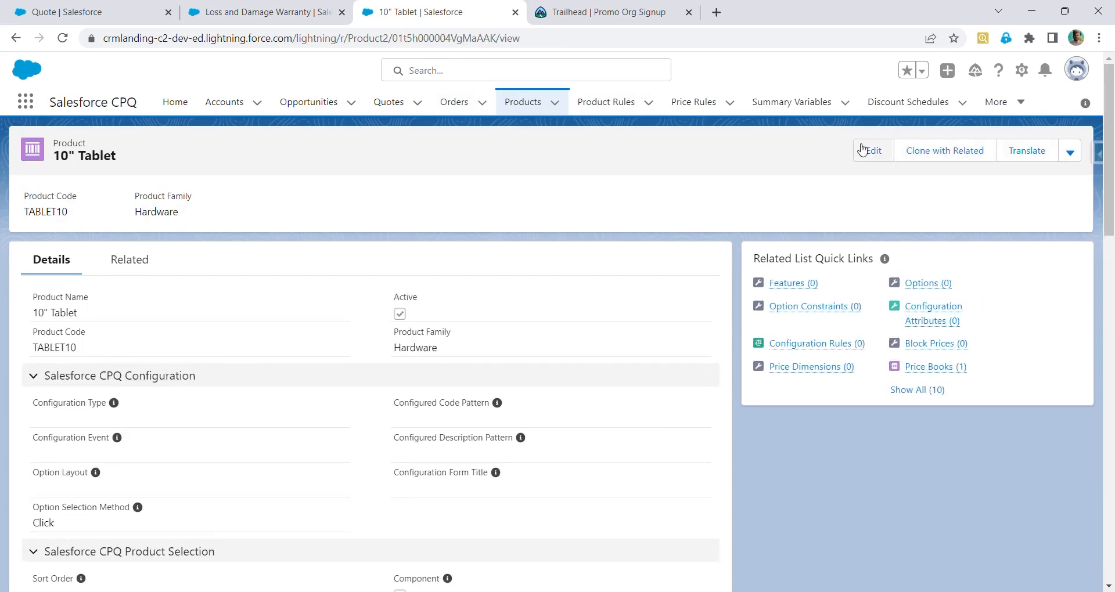
click(862, 150)
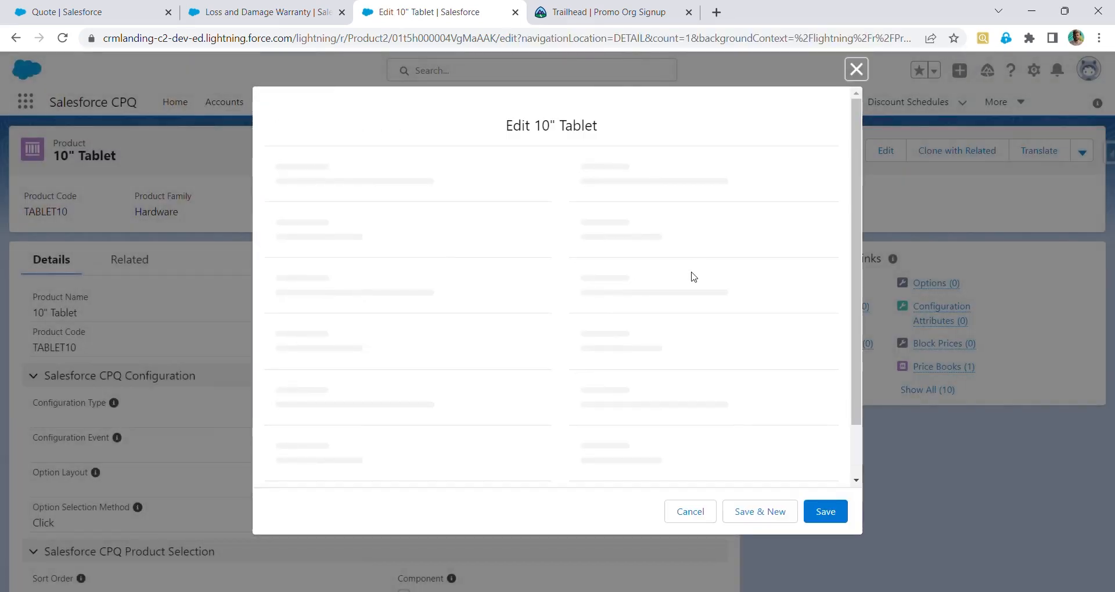
scroll(693, 276, down, 5)
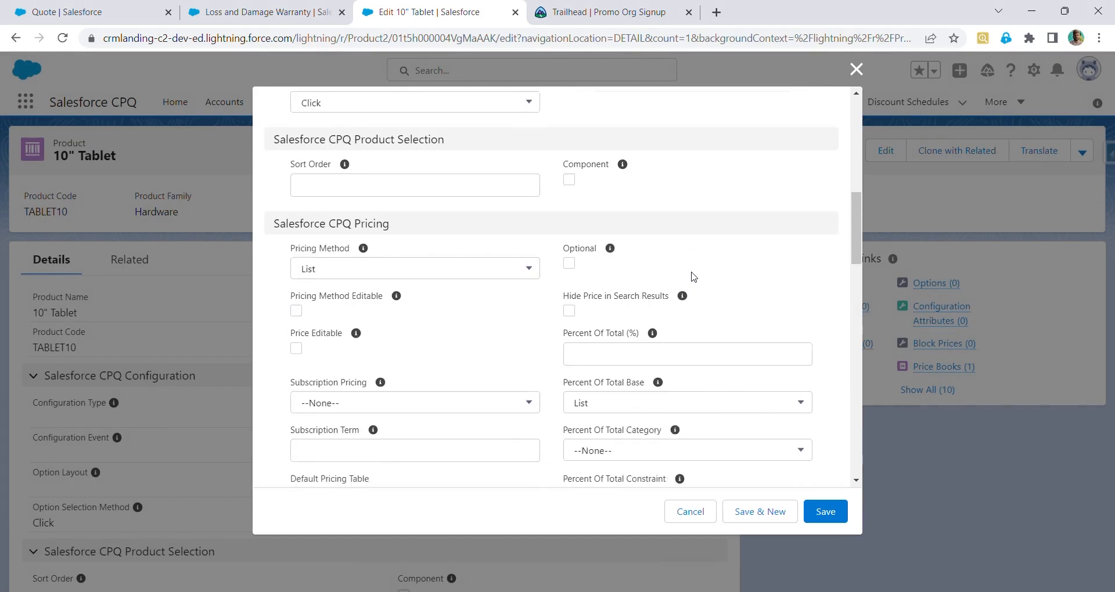
click(692, 279)
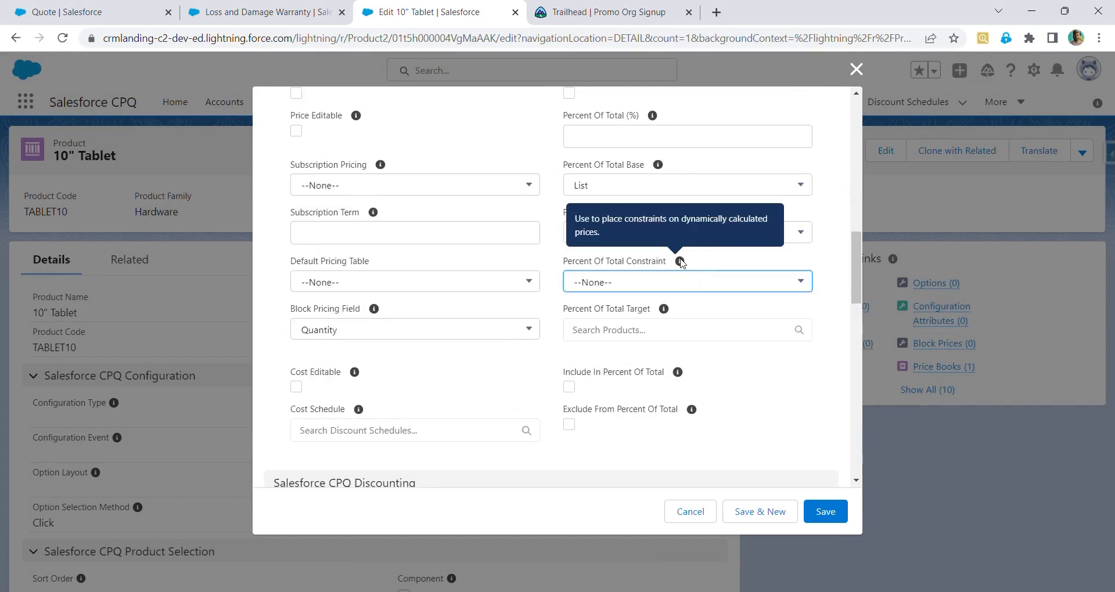
click(758, 241)
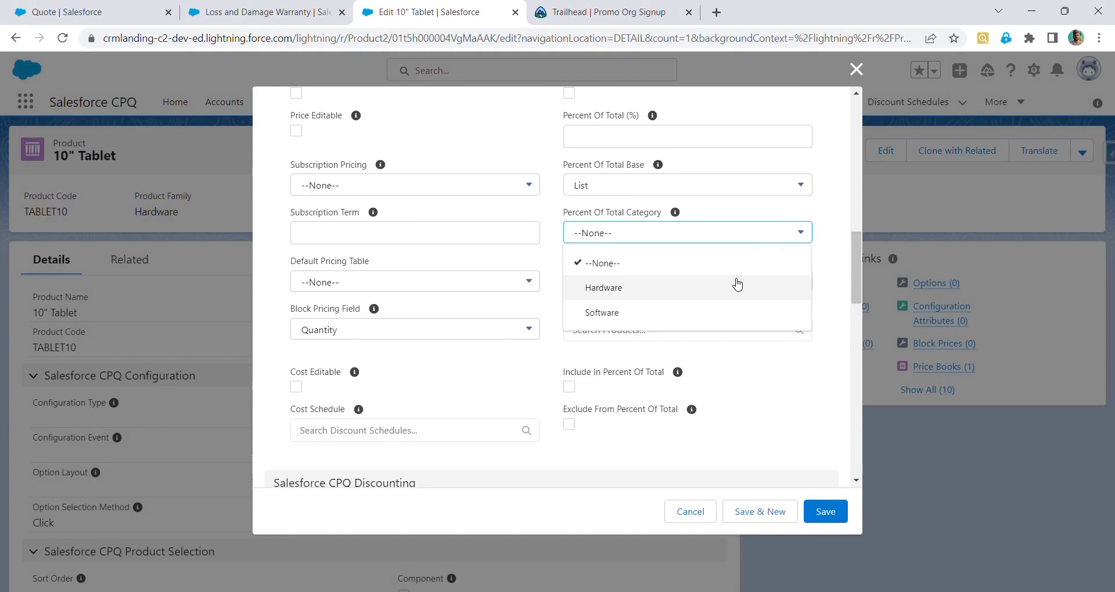
click(737, 295)
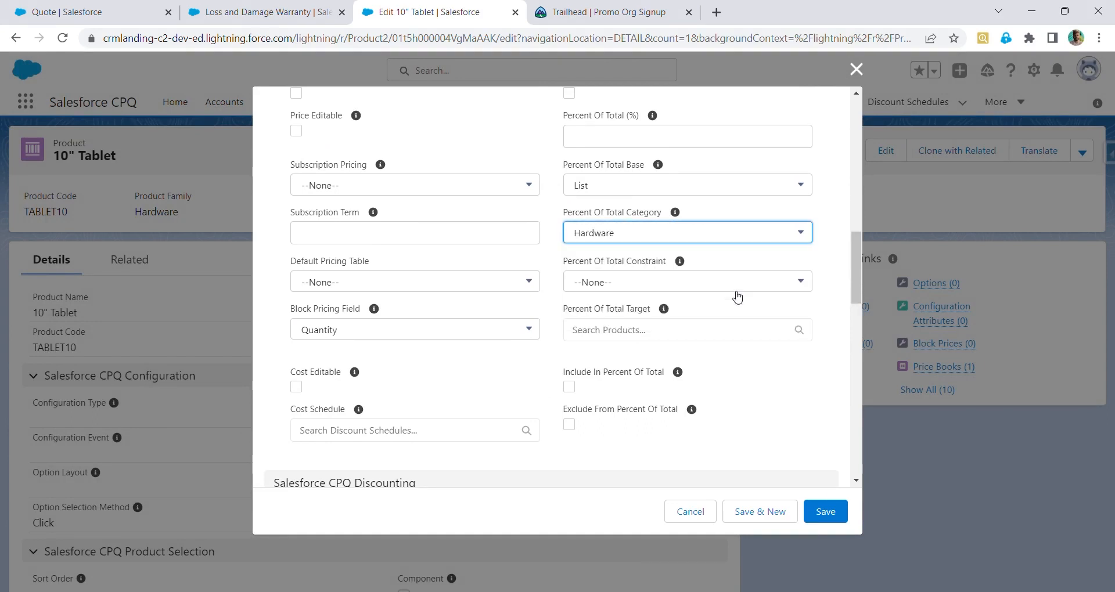
click(838, 513)
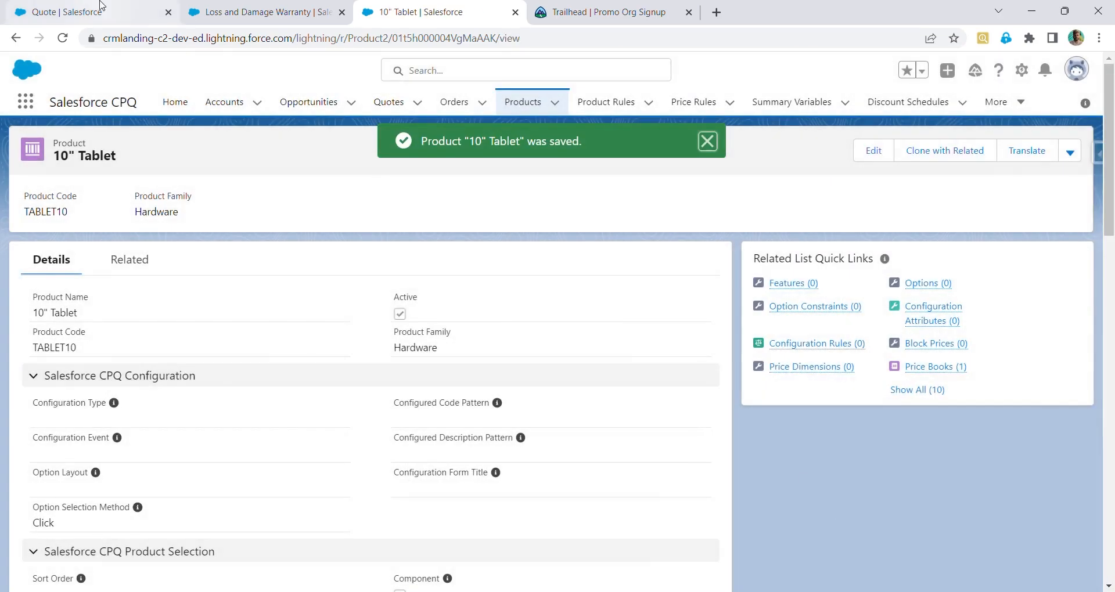
Return to quote Q-00000, reload it, and add the 10" Tablet product through product selection
click(68, 7)
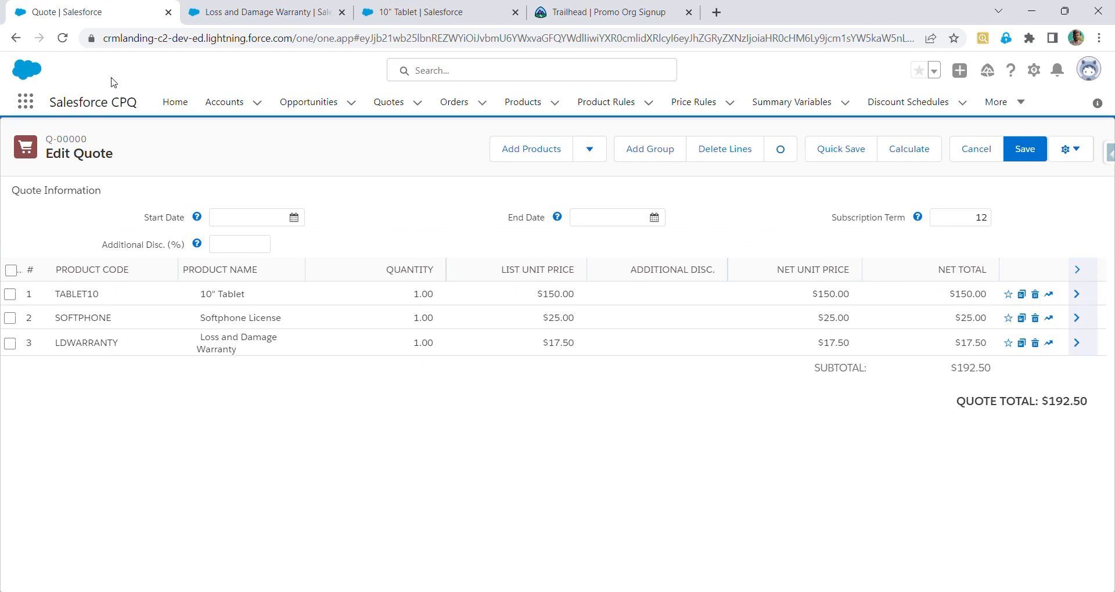
click(63, 39)
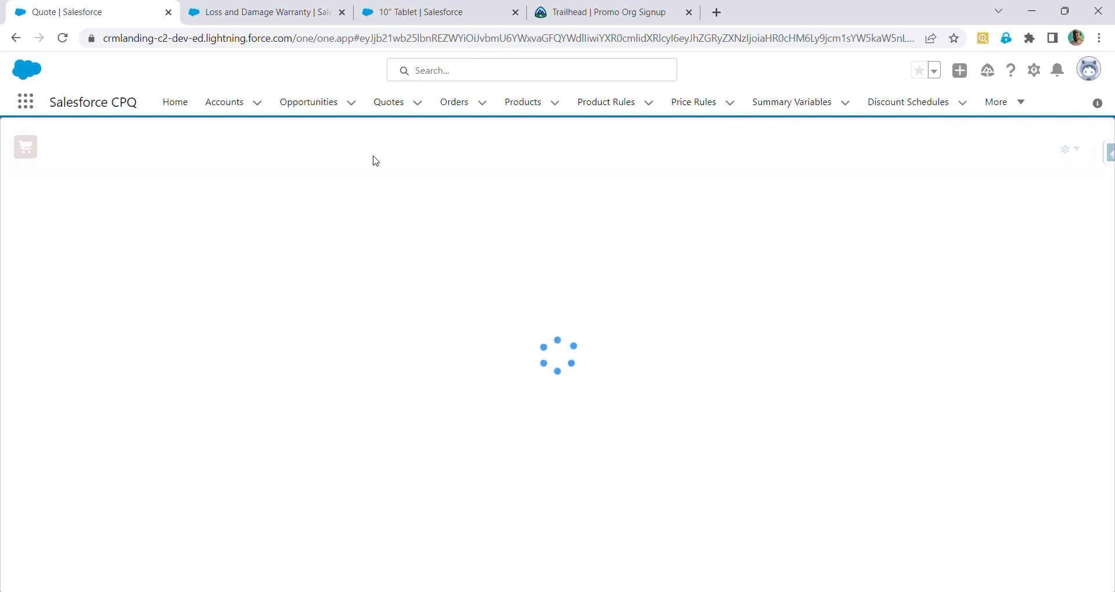
click(558, 159)
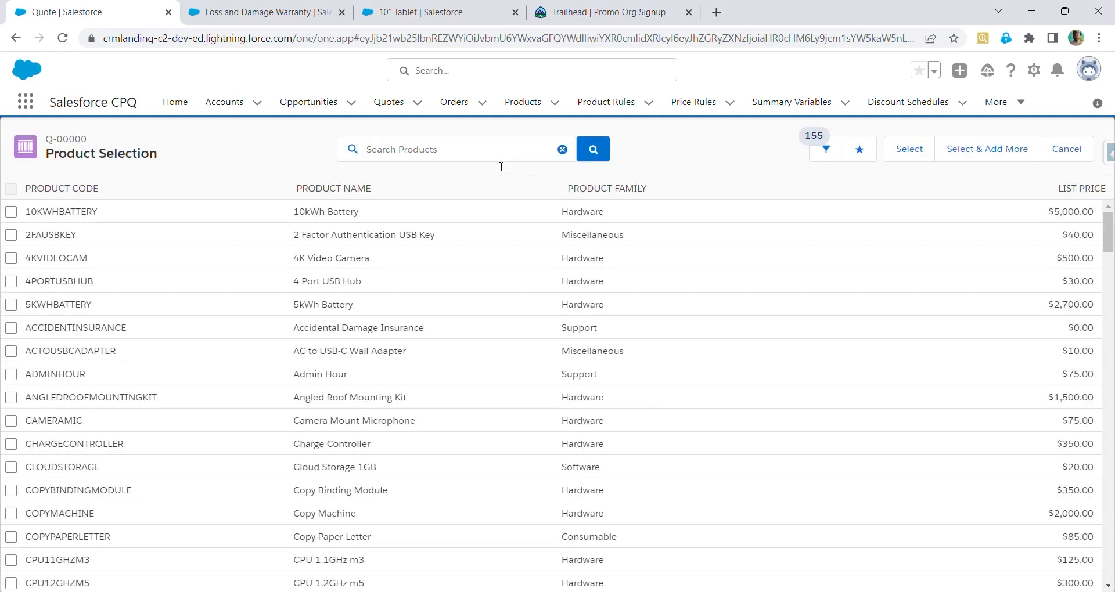
text(10)
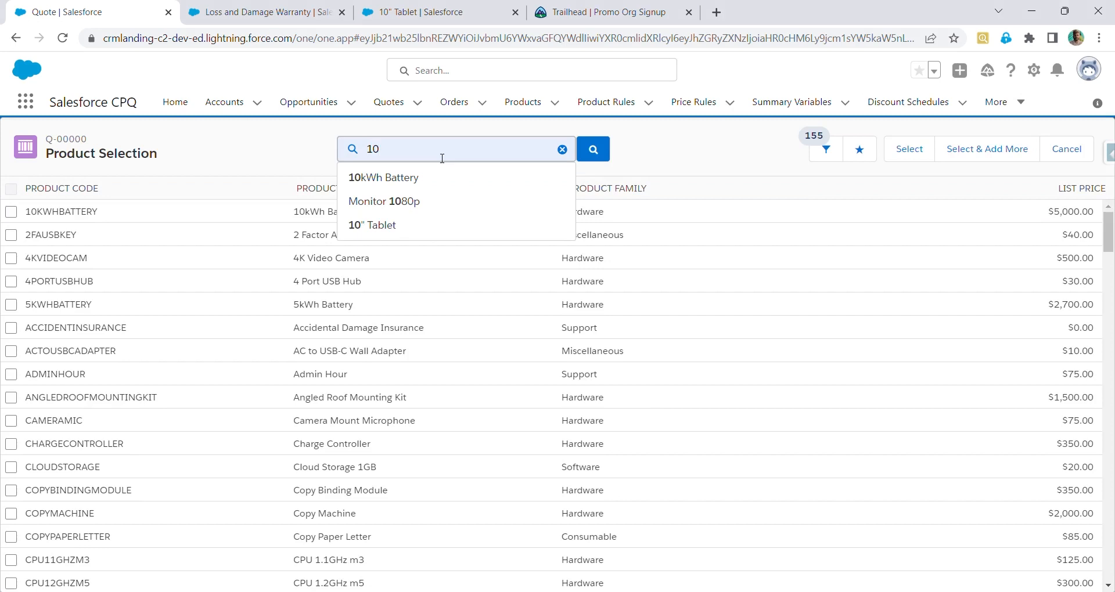
click(422, 227)
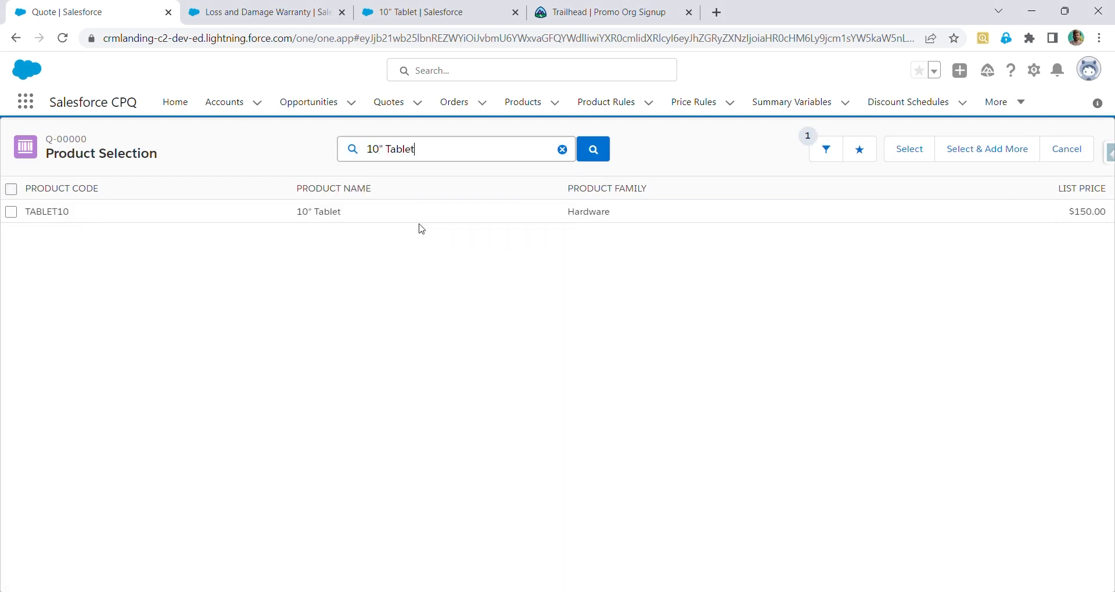
click(13, 213)
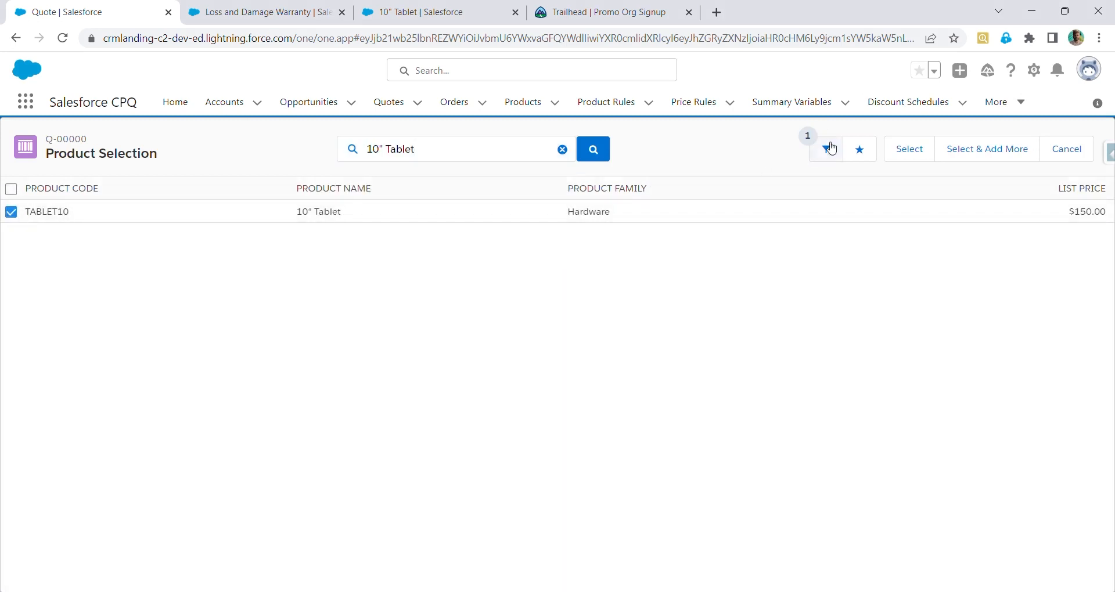
click(923, 148)
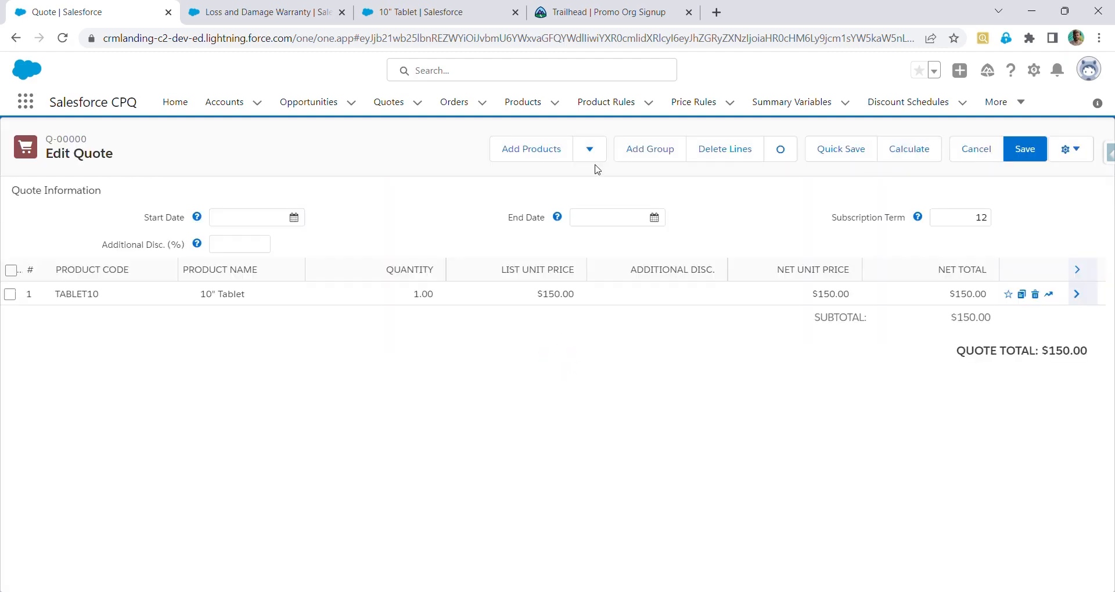
Search for Softphone License in product selection, select it and add it to the quote
click(516, 152)
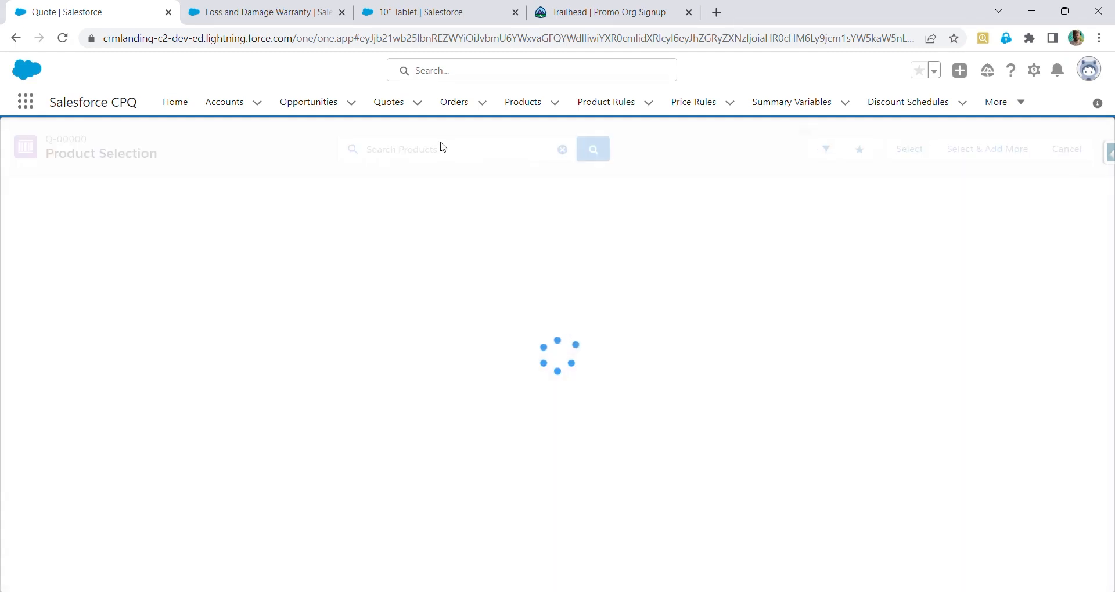
text(soft)
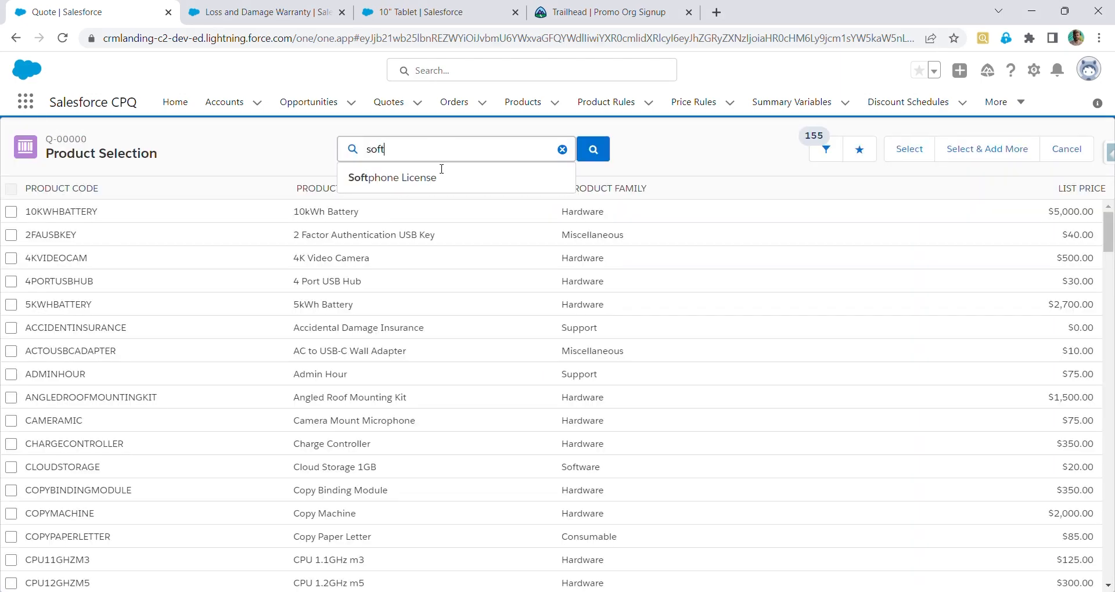
click(436, 180)
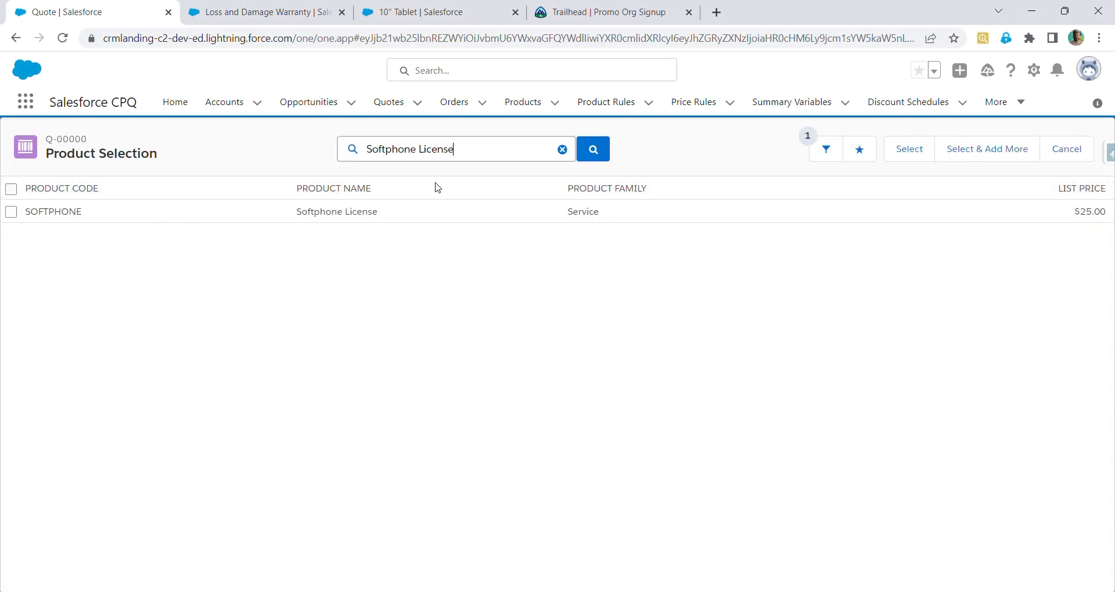
click(13, 213)
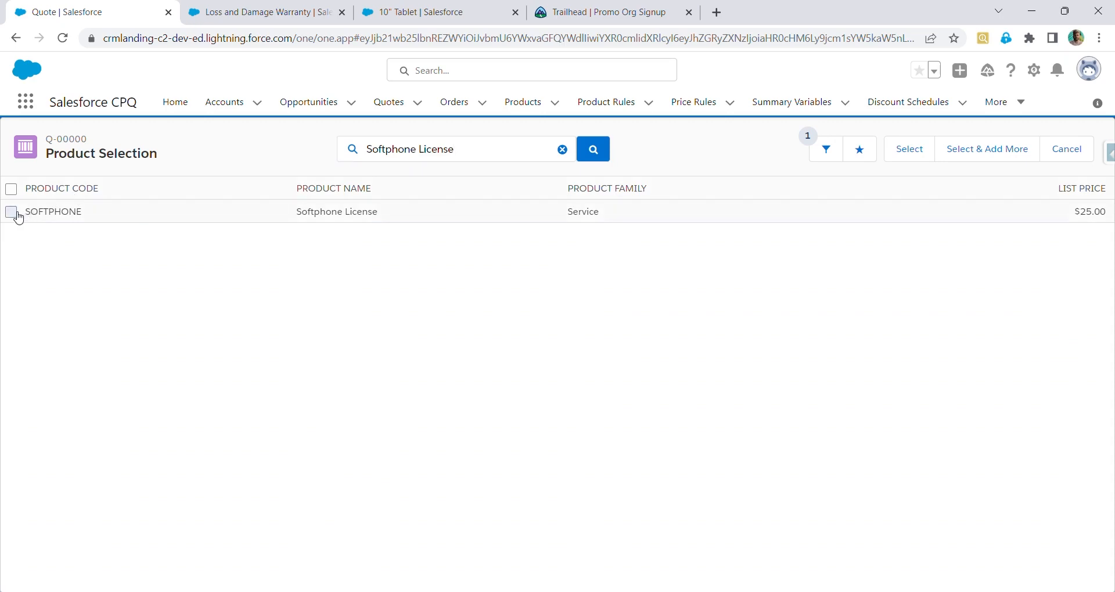
click(909, 149)
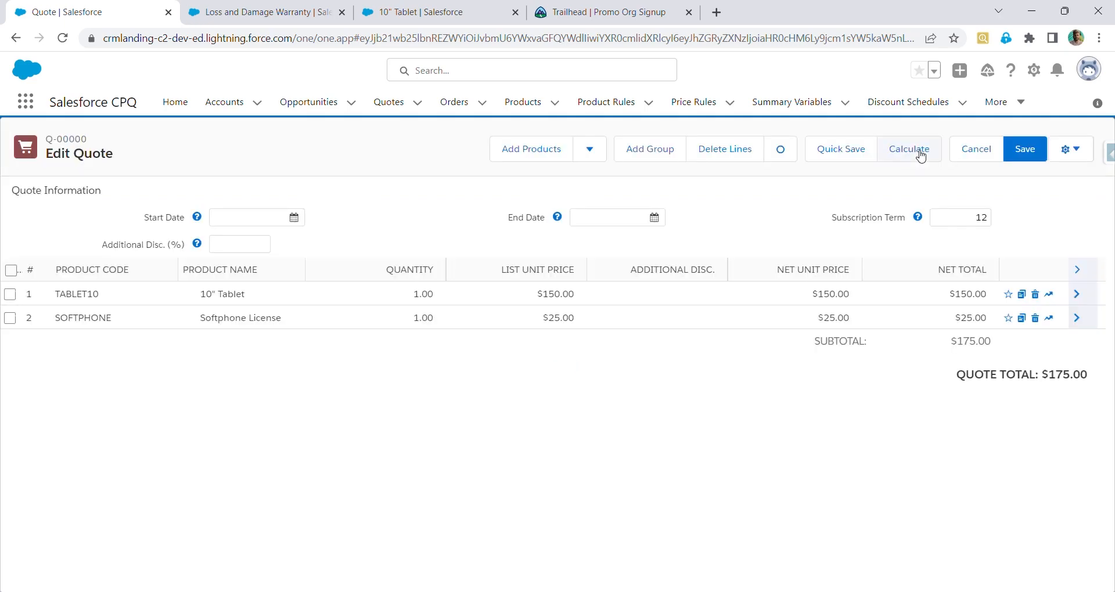
Search for the Loss and Damage Warranty in product selection, select it and add it to the quote
click(545, 152)
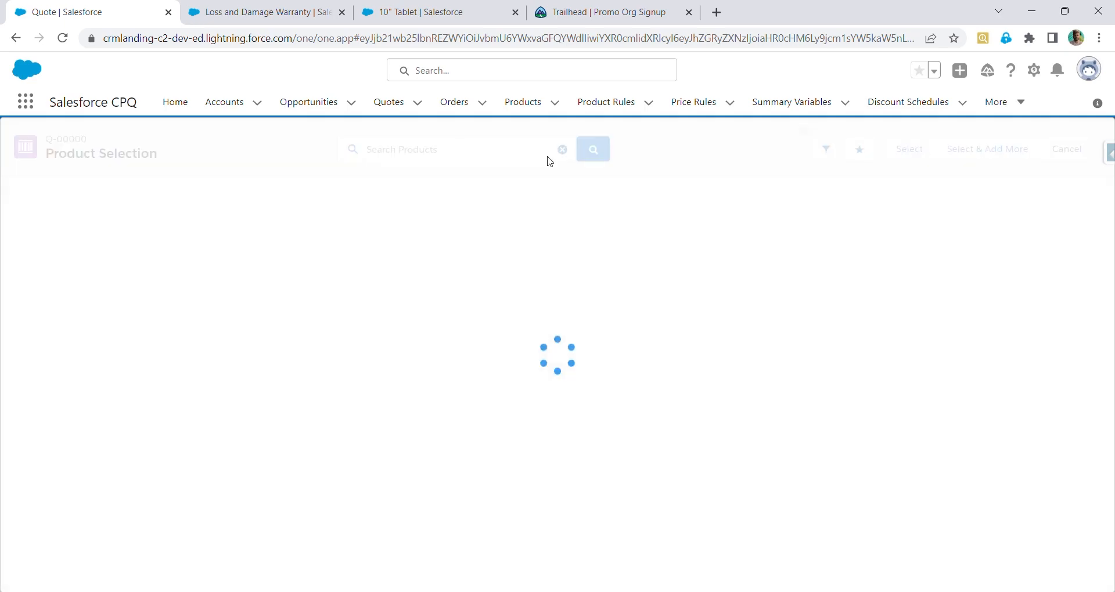
click(480, 166)
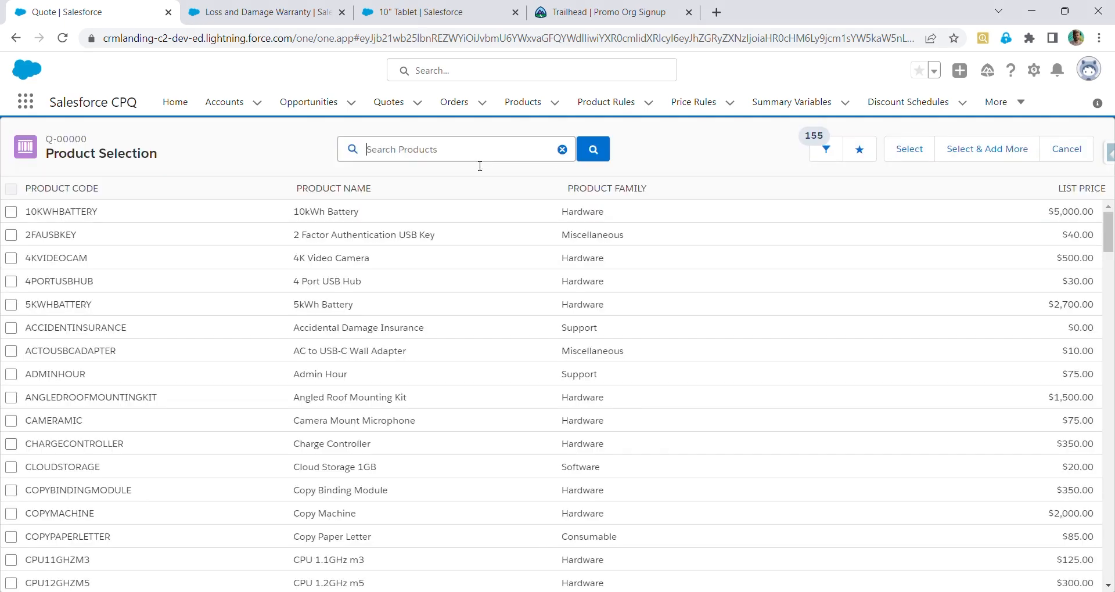
text(loss)
click(479, 177)
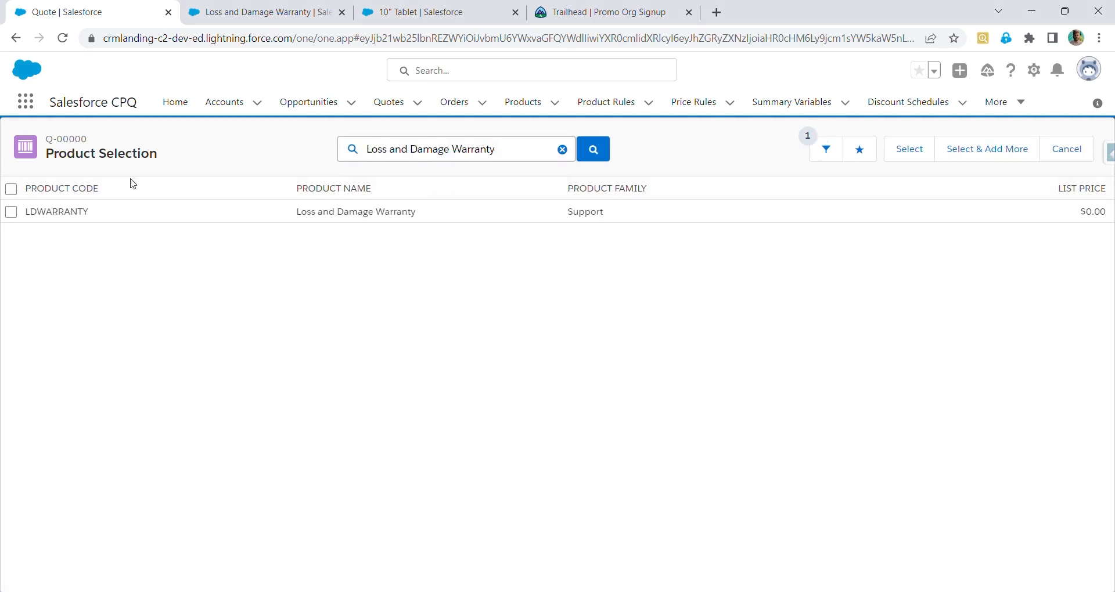
click(11, 212)
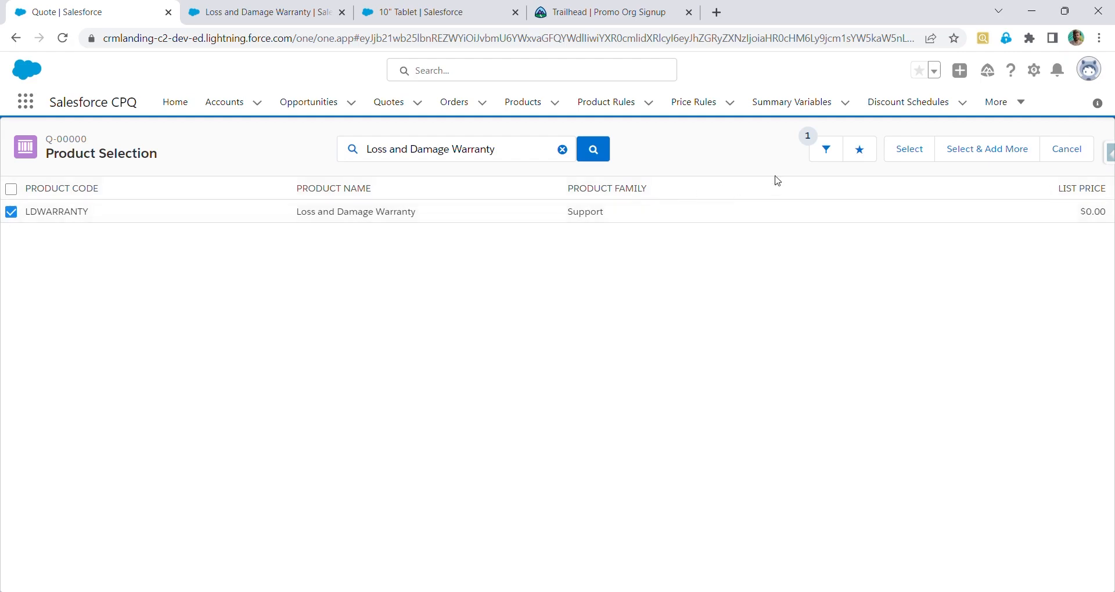
click(931, 149)
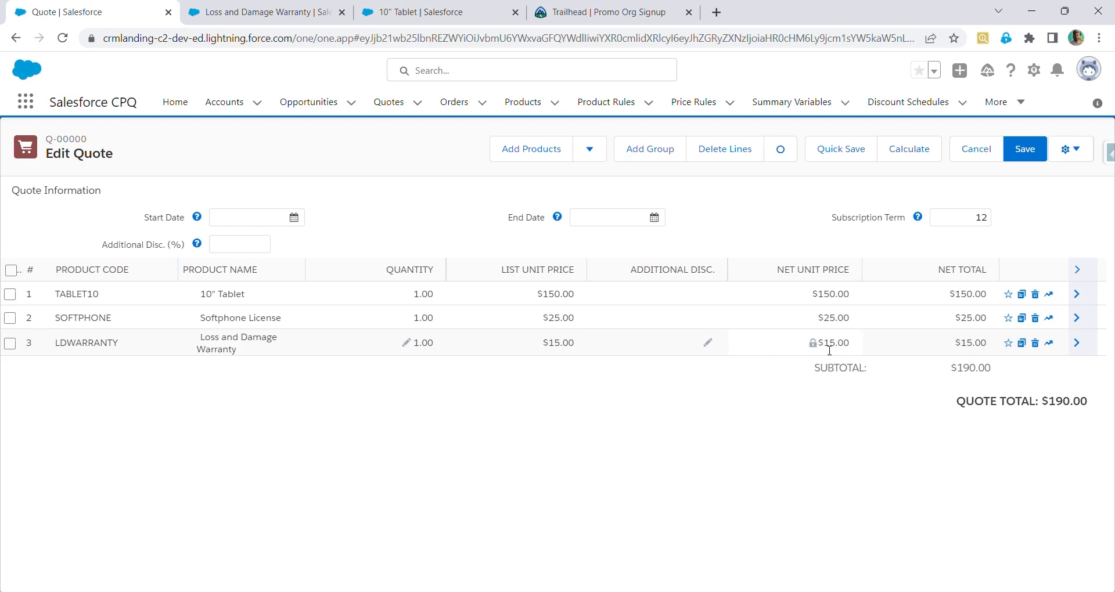
Edit the 10" Tablet product, toggle its Hide Price in Search Results checkbox, and save
click(395, 12)
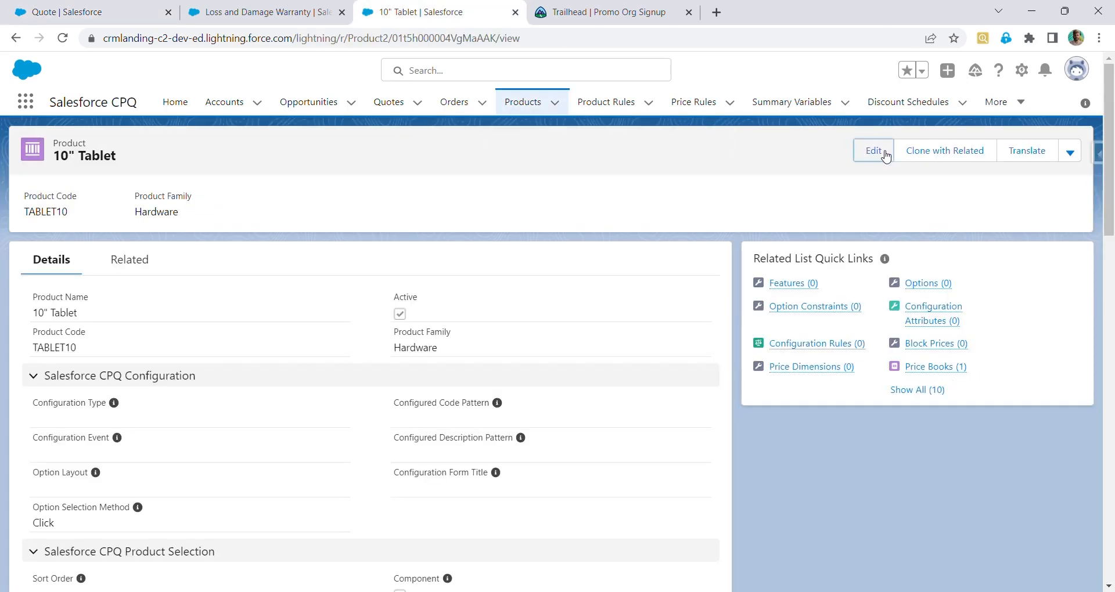
click(874, 151)
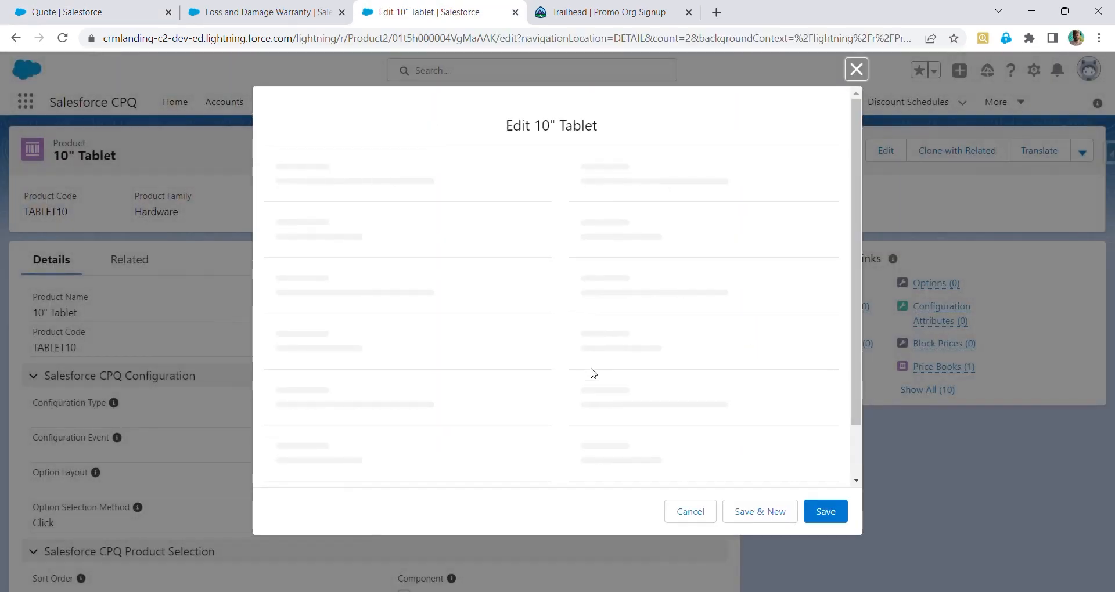
scroll(592, 373, down, 10)
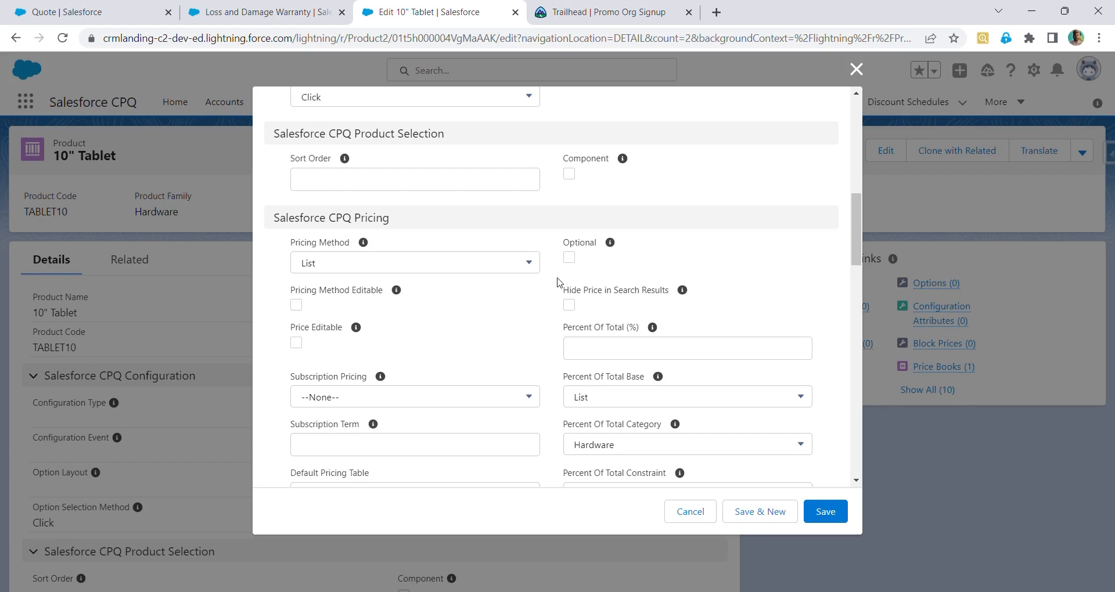
click(570, 306)
click(830, 516)
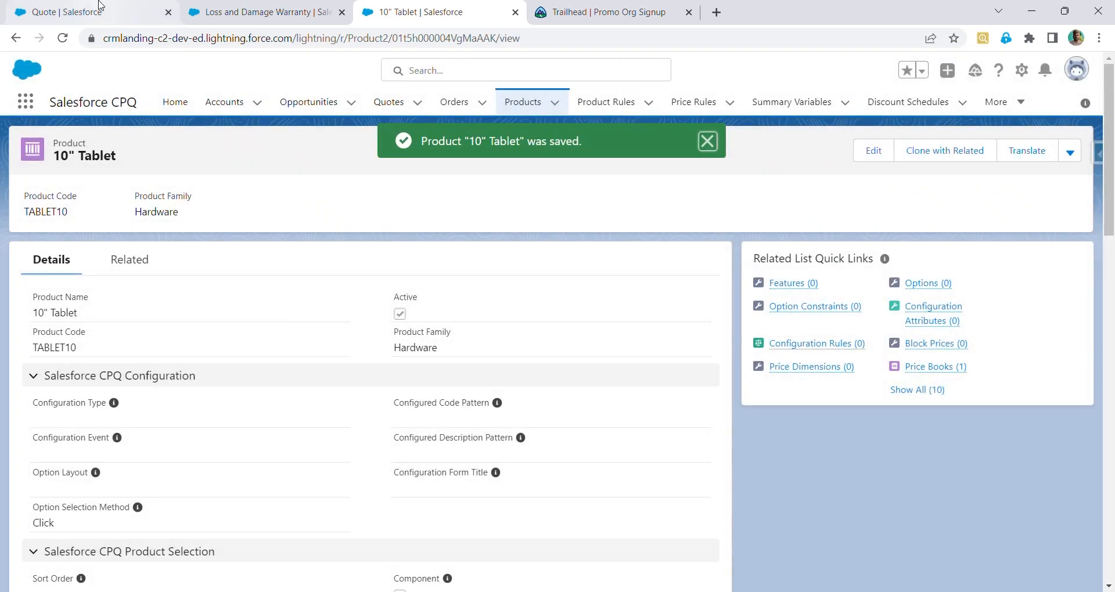
Reload quote Q-00000, open product selection, search for the 10" Tablet and return to the quote
click(100, 6)
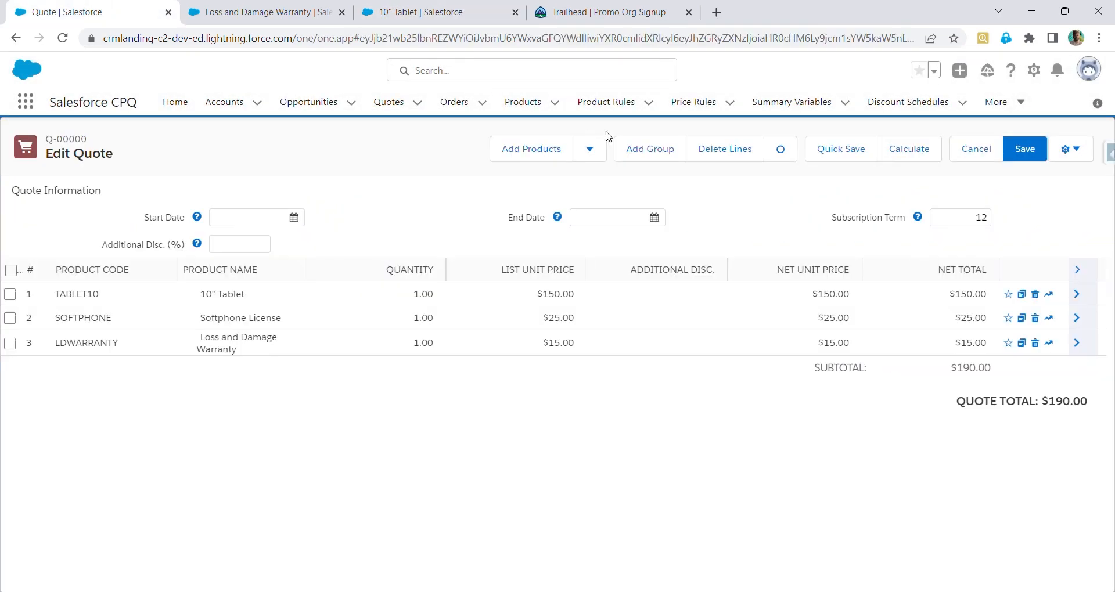
click(68, 42)
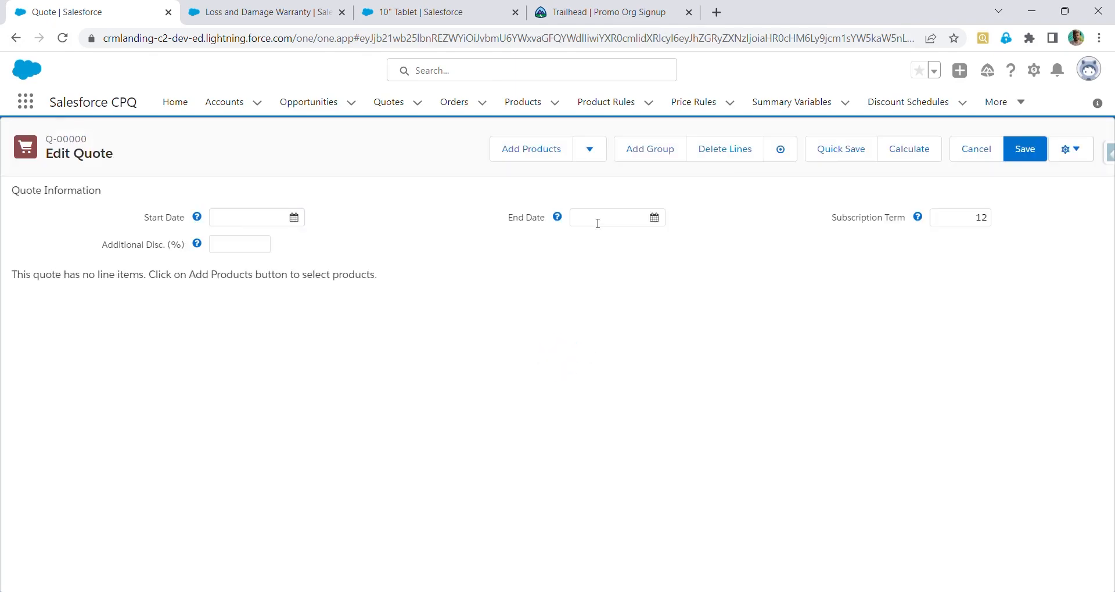
click(558, 155)
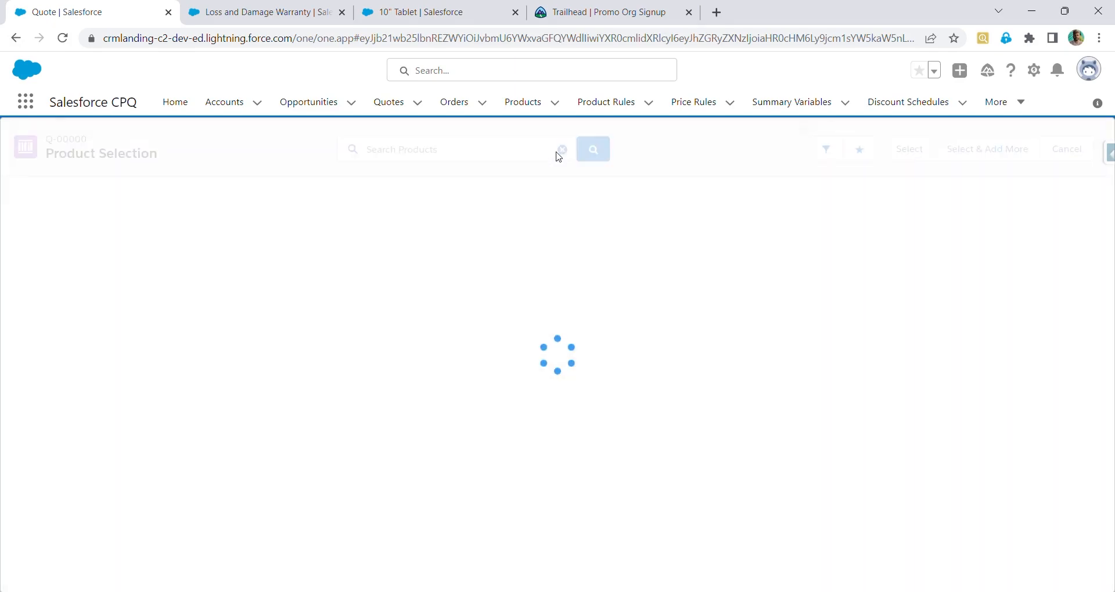
click(482, 147)
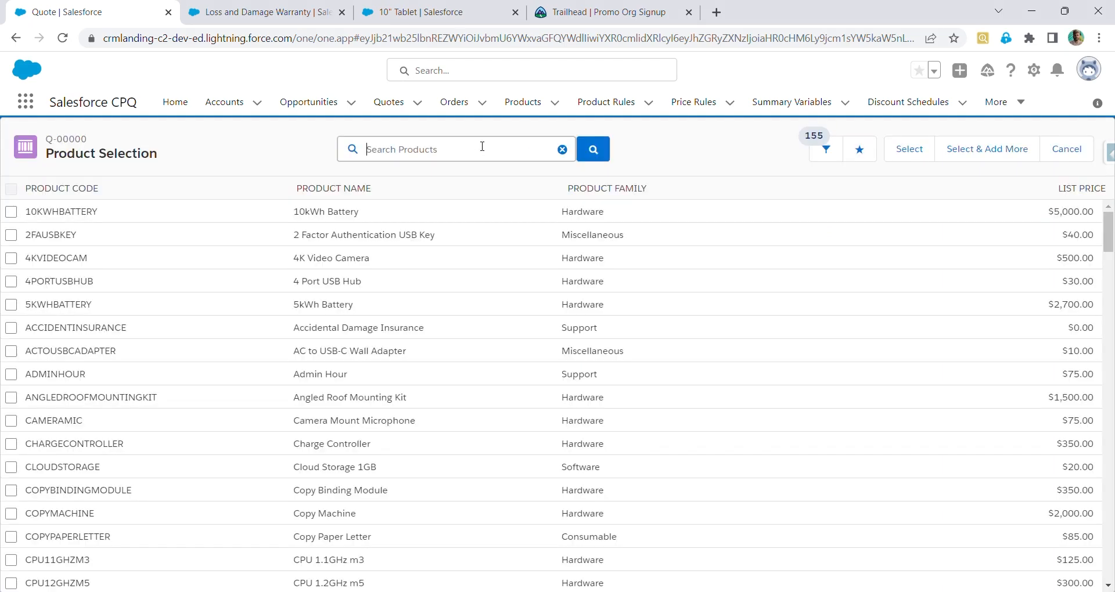
text(10)
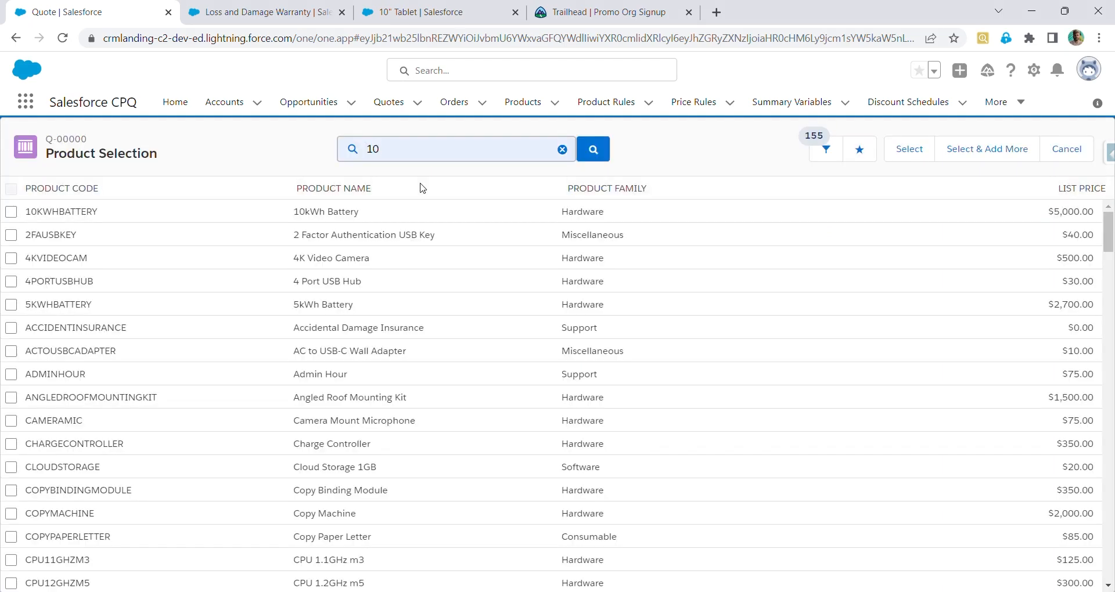
click(422, 226)
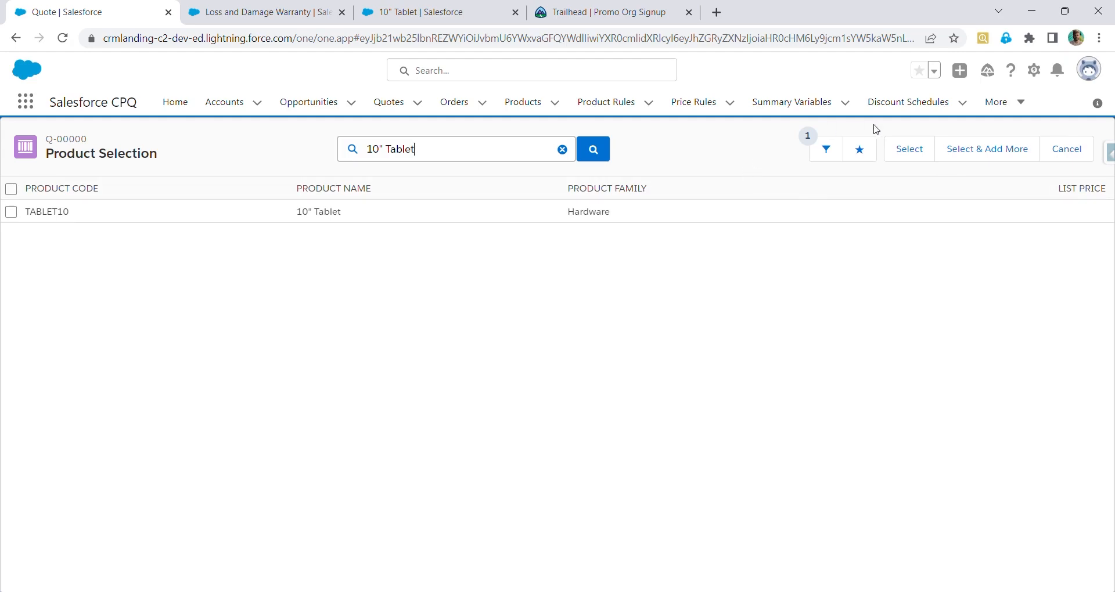
click(921, 148)
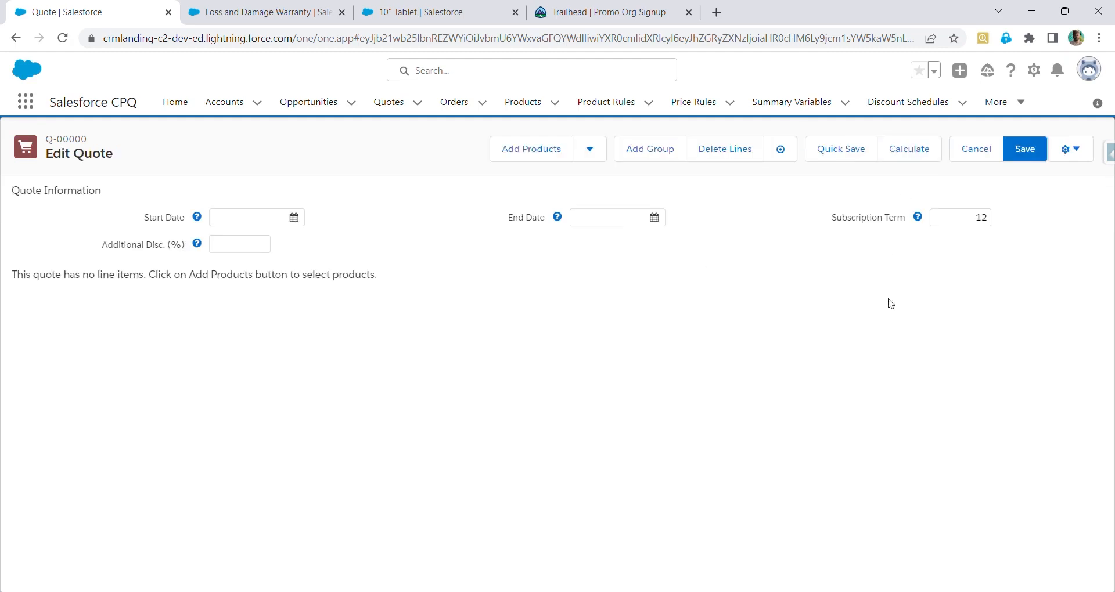
In Setup's Object Manager, add Product Description to the Product object's Search Filters field set and save
click(551, 156)
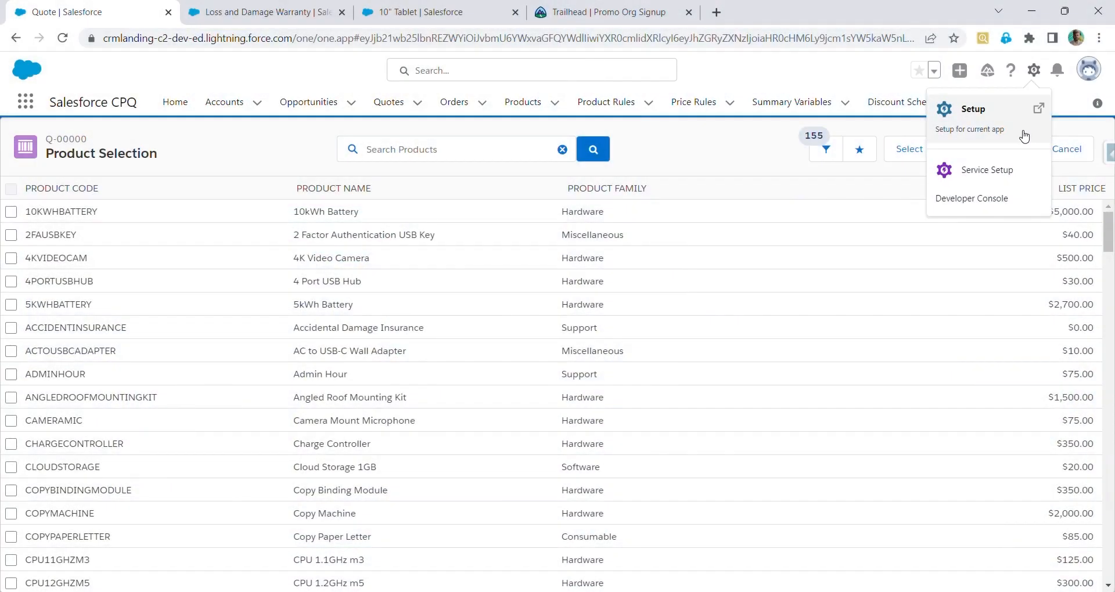
click(1024, 136)
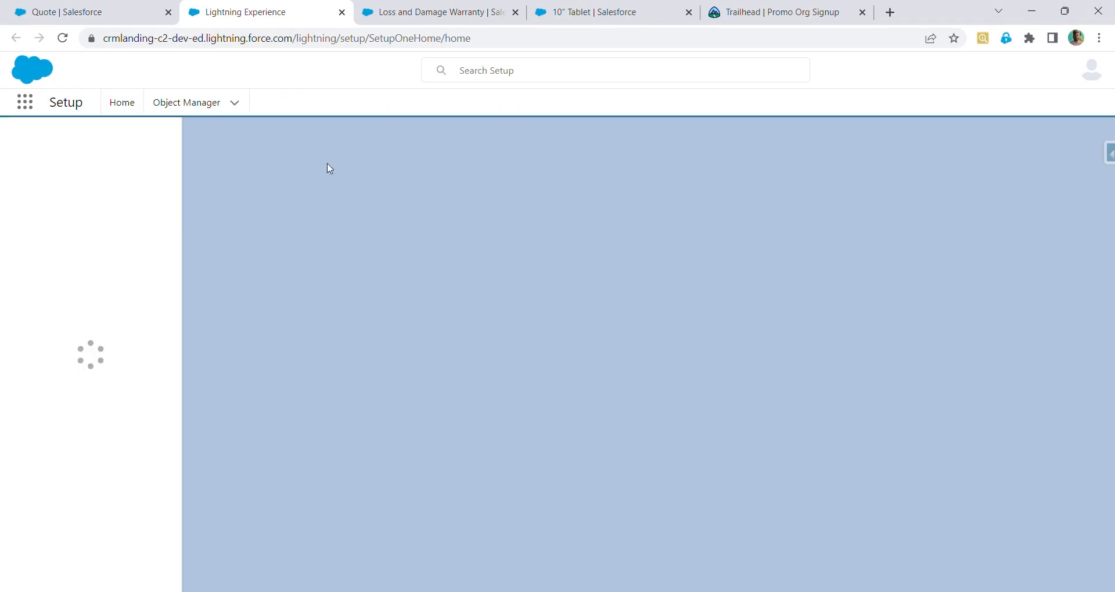
click(185, 103)
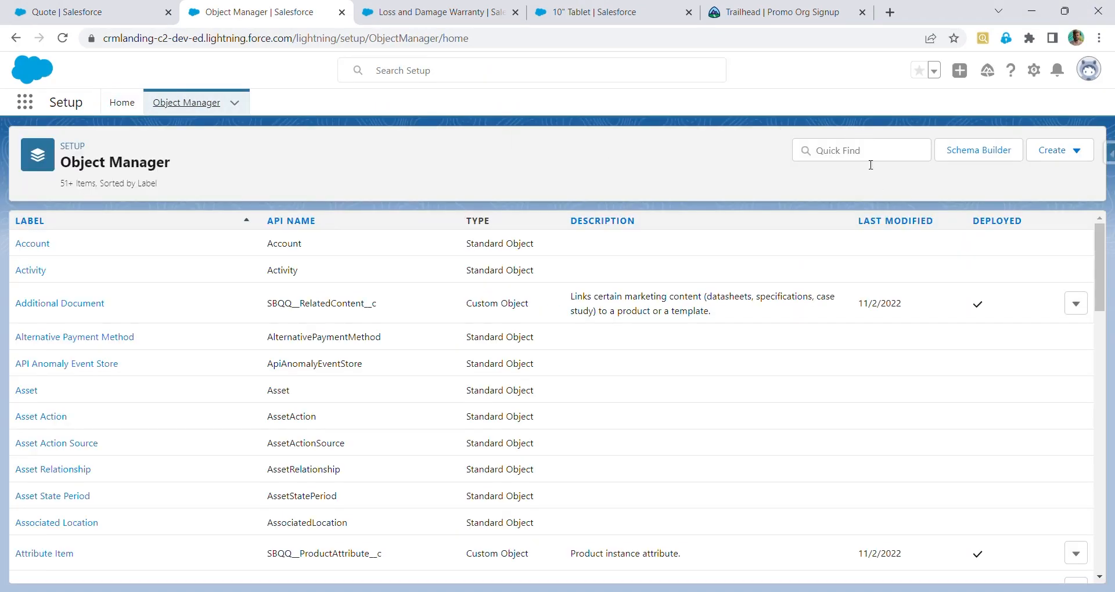
click(863, 161)
text(P)
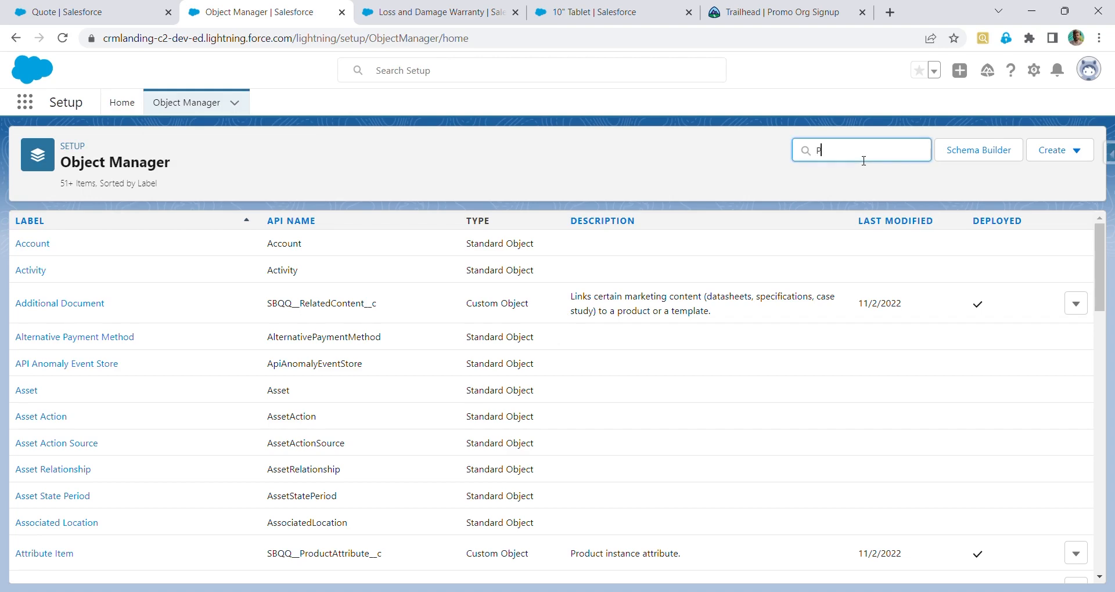
text(roduct)
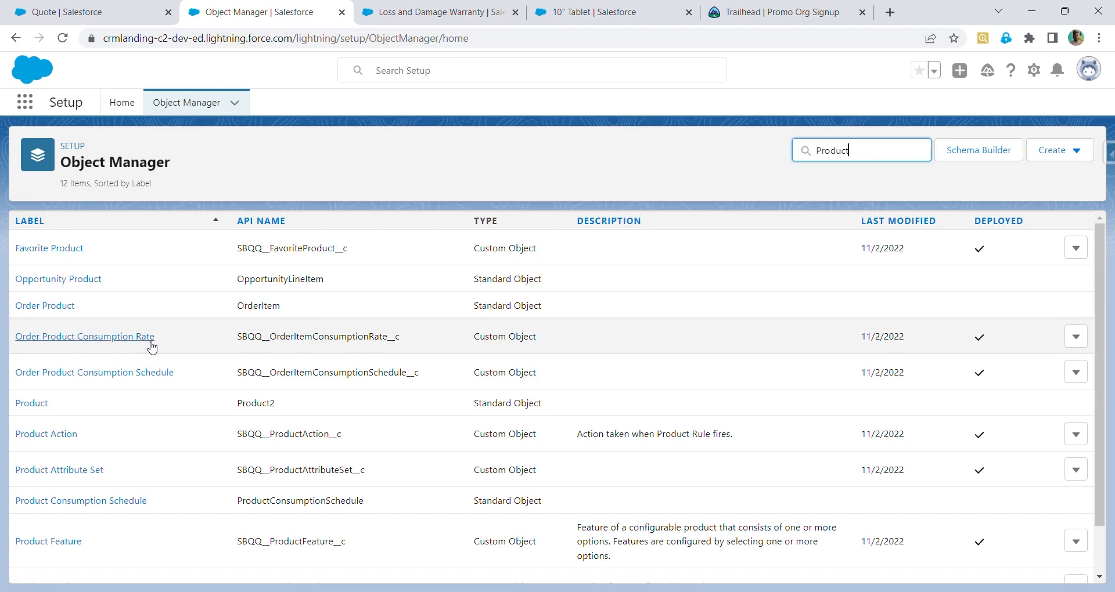
click(45, 413)
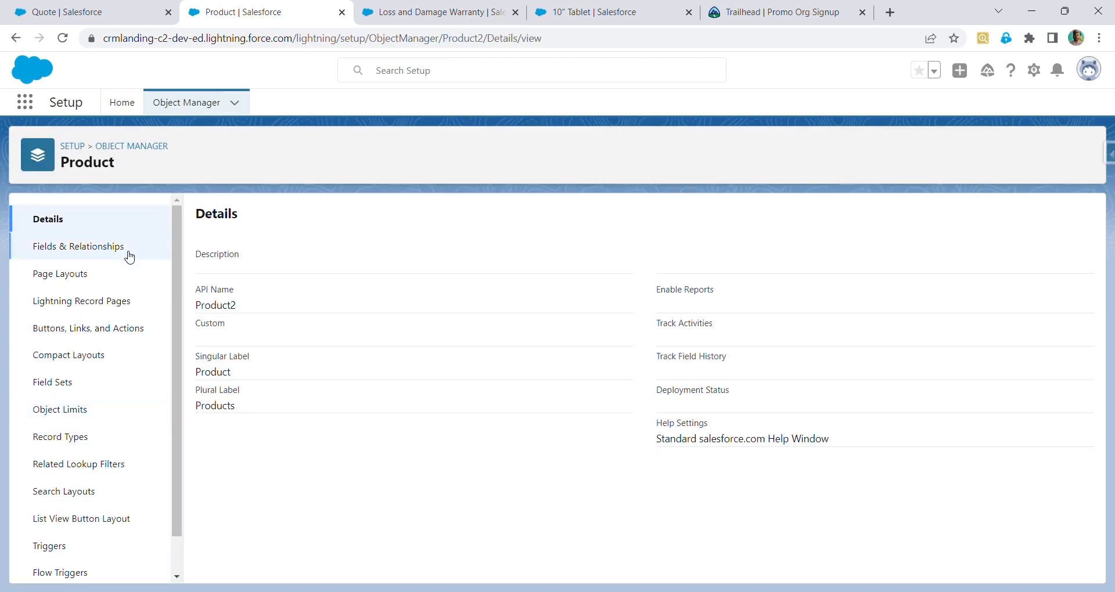
click(86, 389)
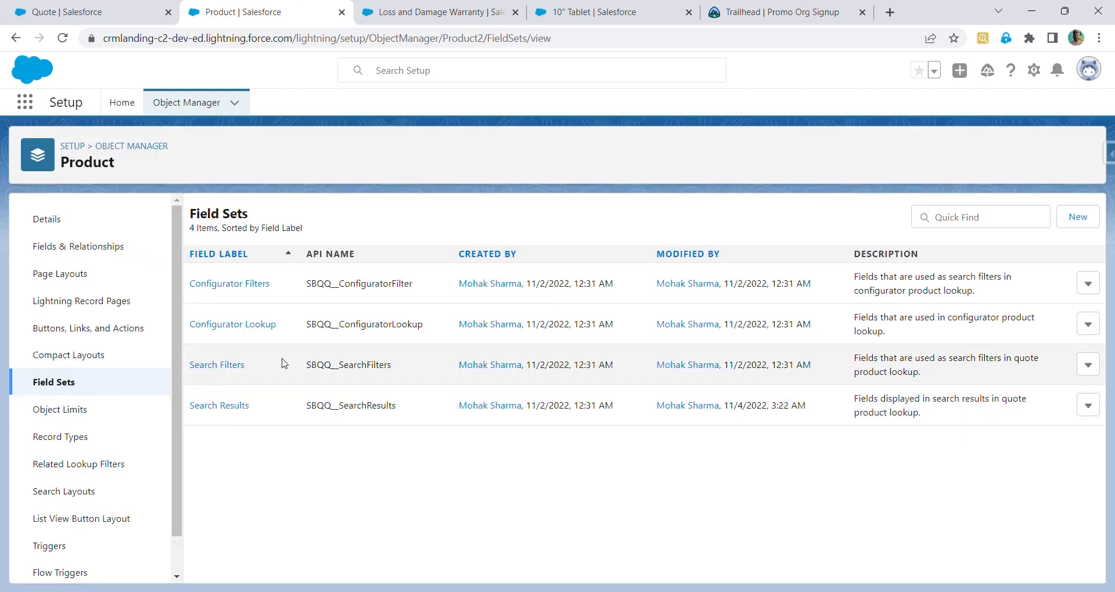
click(246, 377)
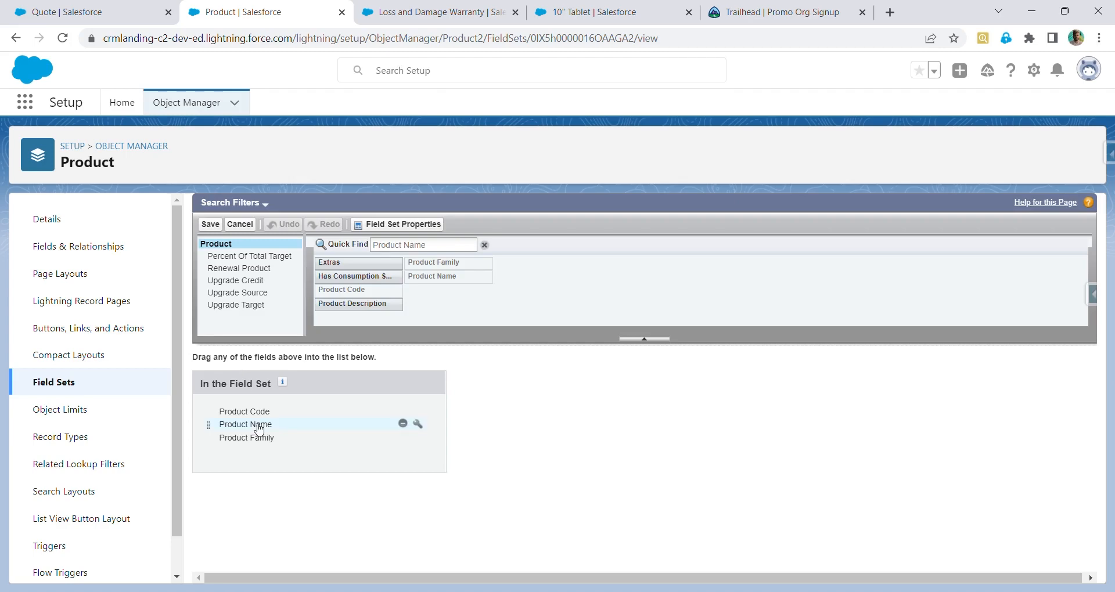
click(87, 6)
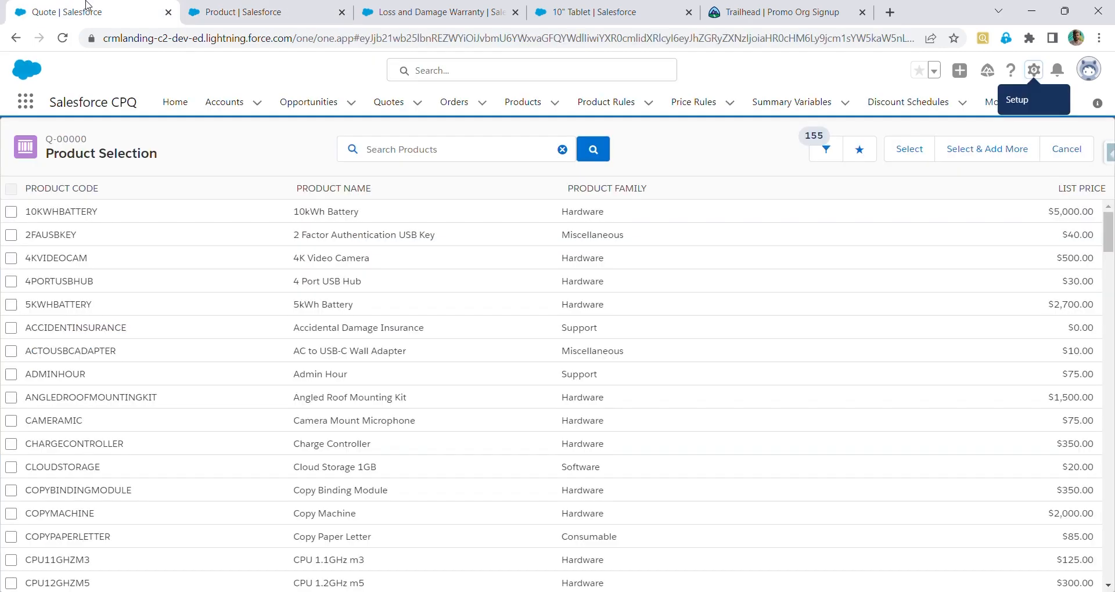
click(231, 5)
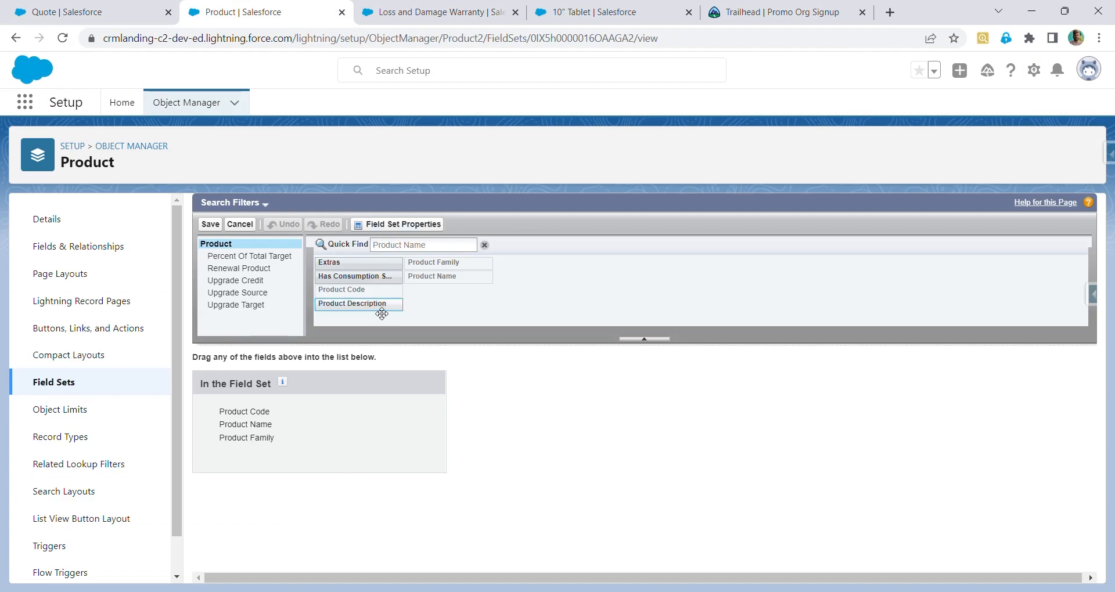
drag(382, 313, 240, 459)
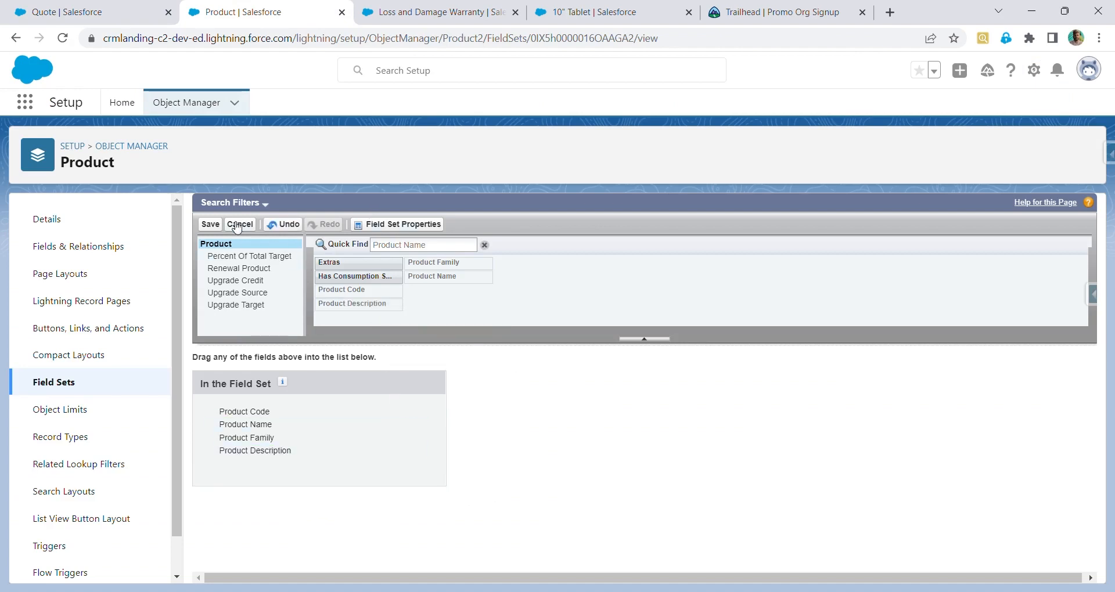
click(210, 225)
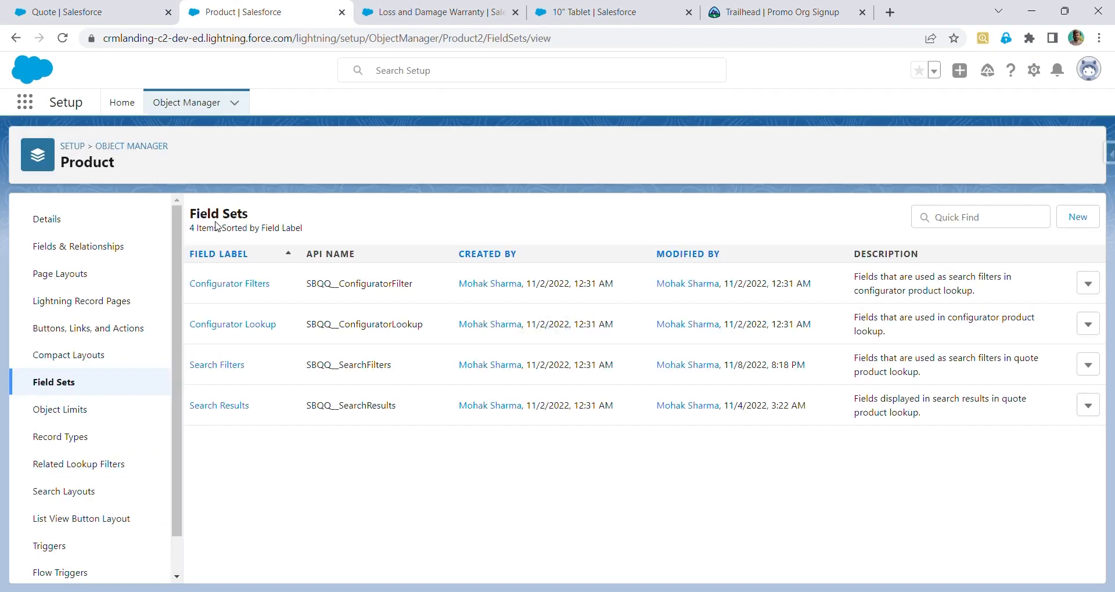
Reload quote Q-00000 and reopen product selection to check the search filters
click(87, 12)
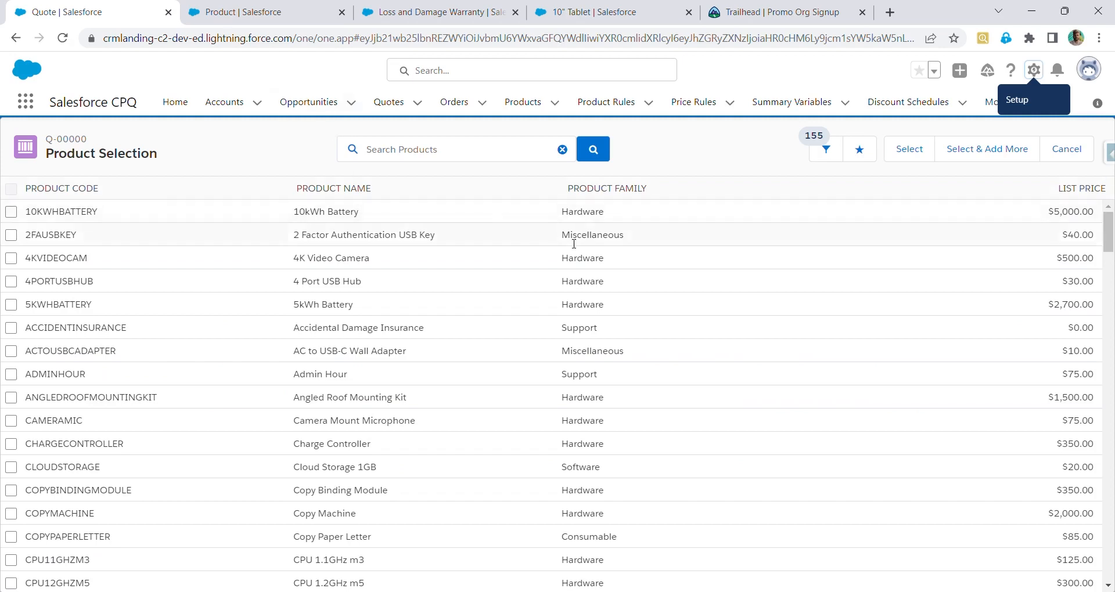
click(63, 38)
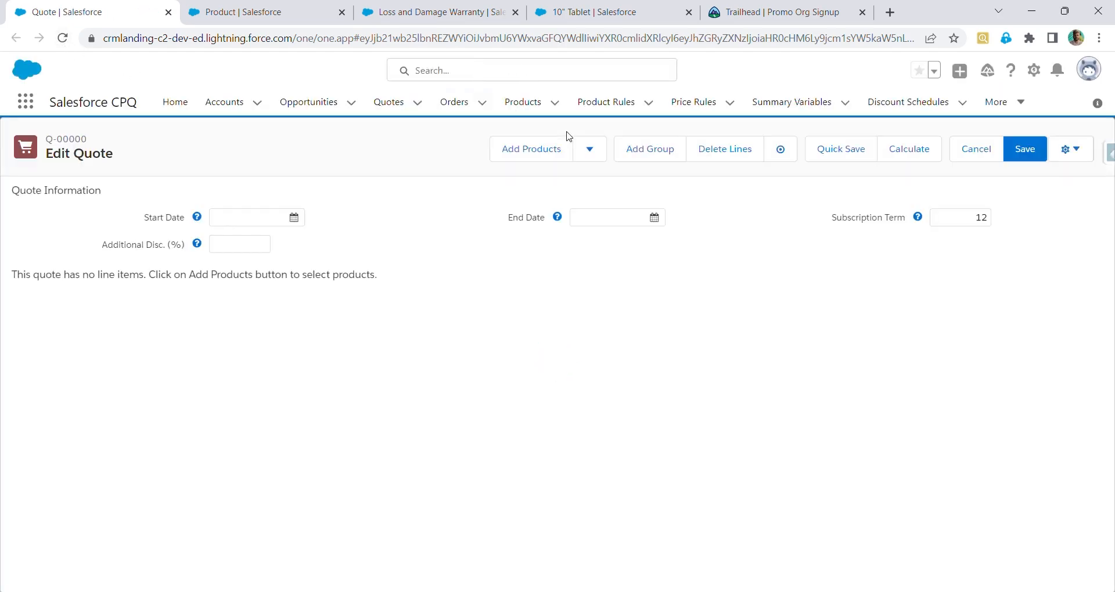
click(525, 148)
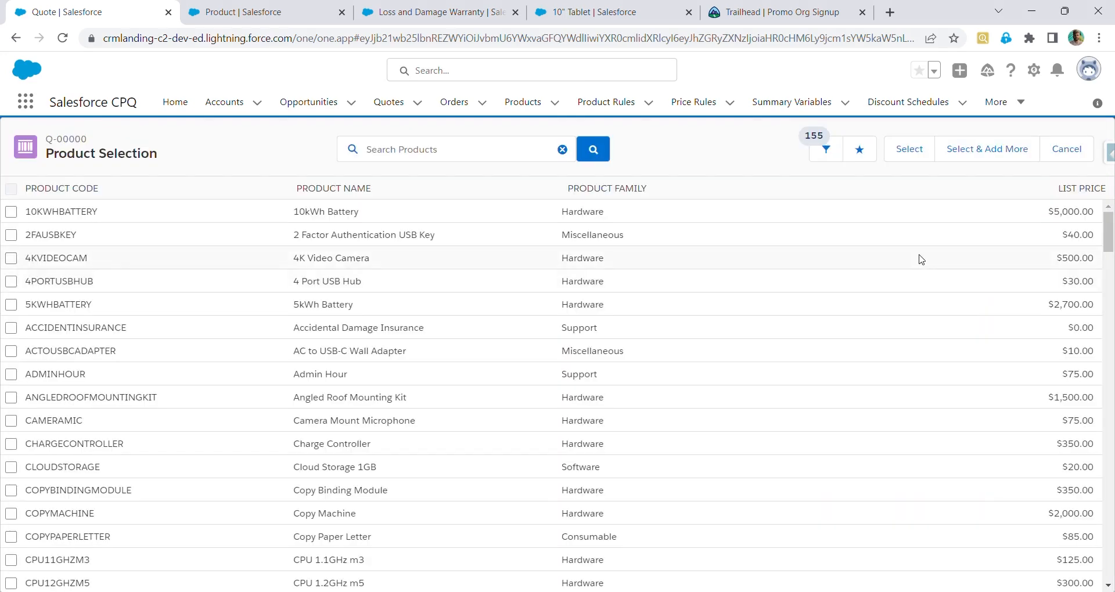
Add Product Description to the Product object's Search Results field set and save
click(262, 9)
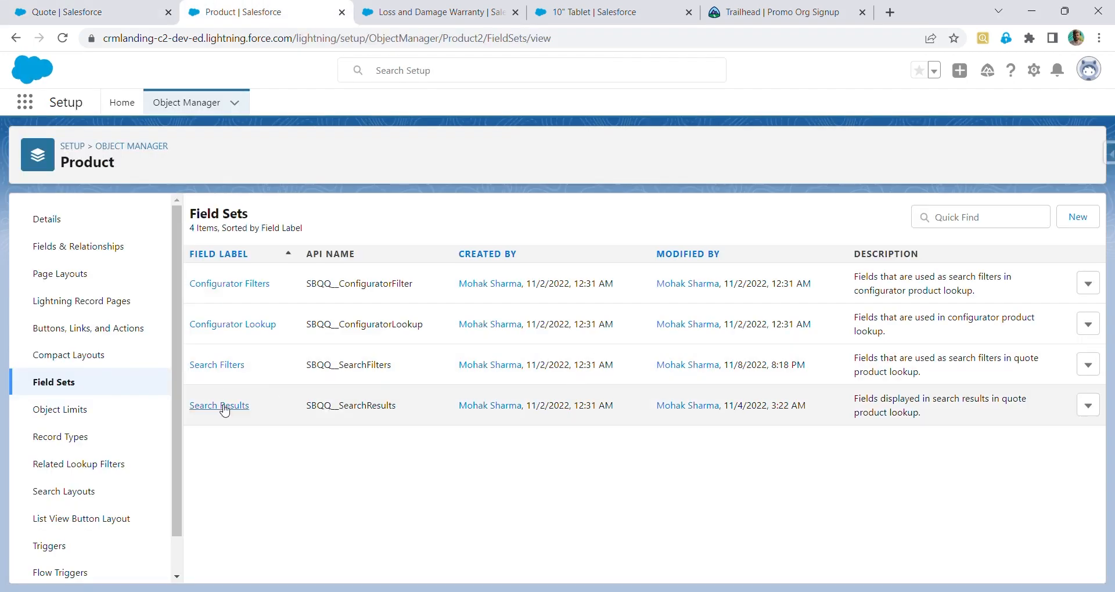
click(223, 407)
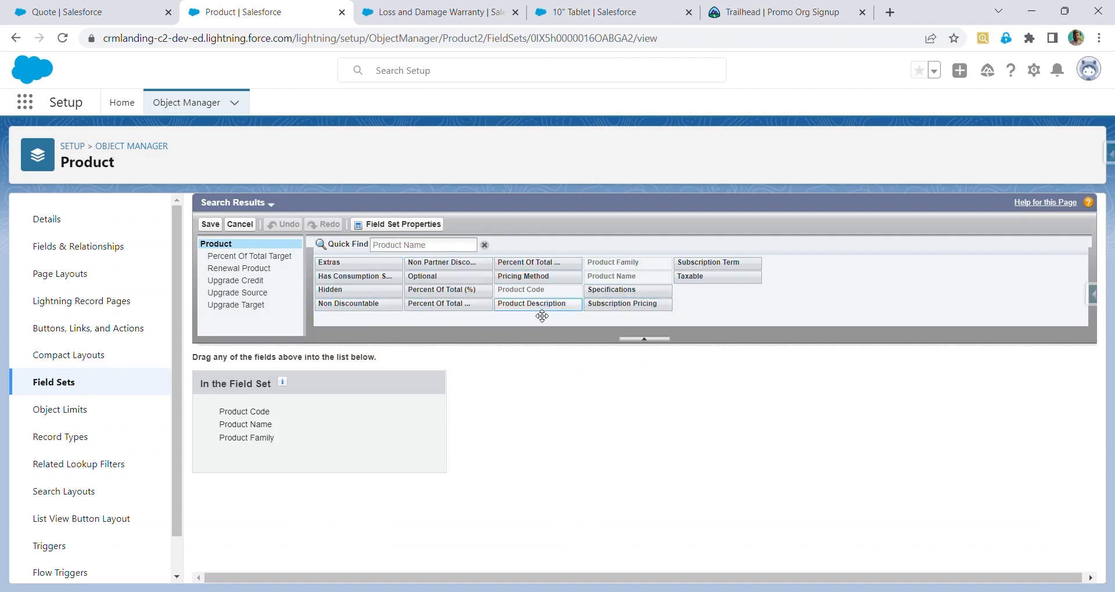
drag(531, 305, 246, 458)
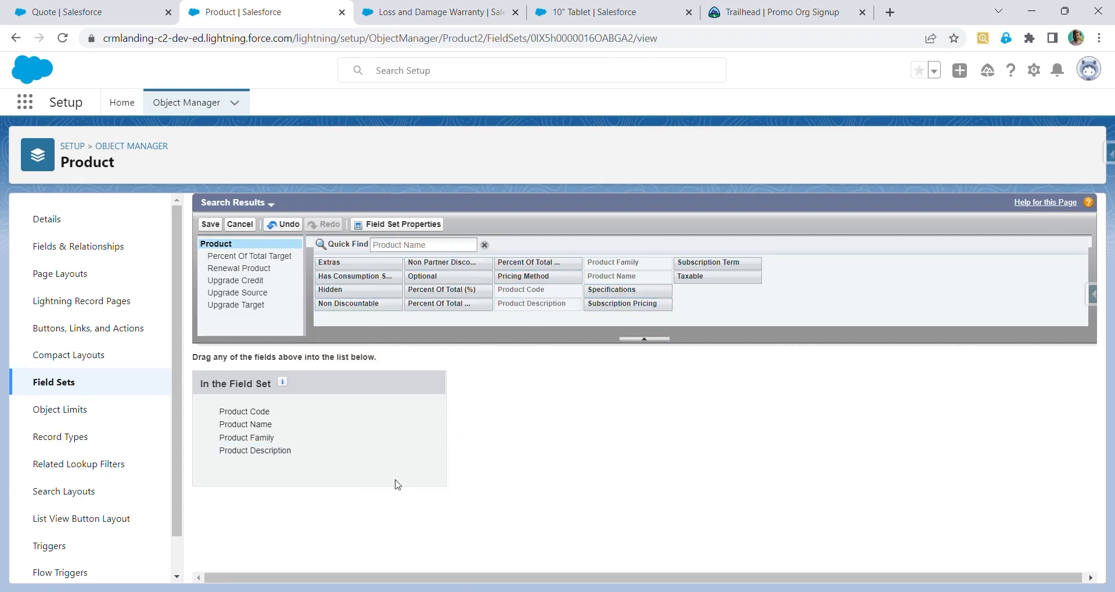
click(210, 225)
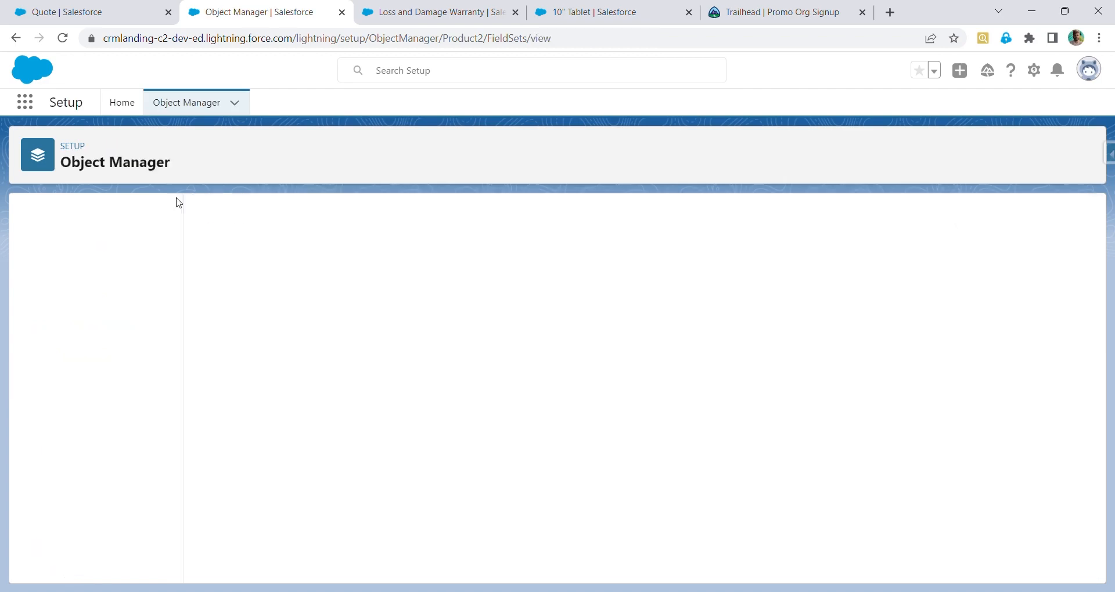
Reload the quote, reopen product selection, and scan the Product Description column across the product list
click(90, 9)
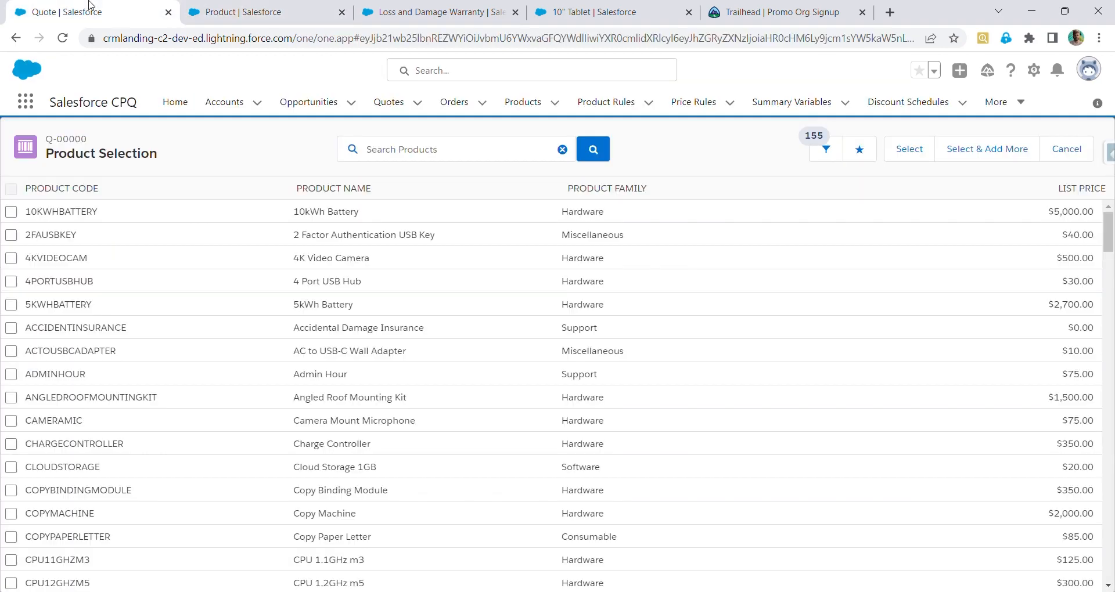
click(61, 42)
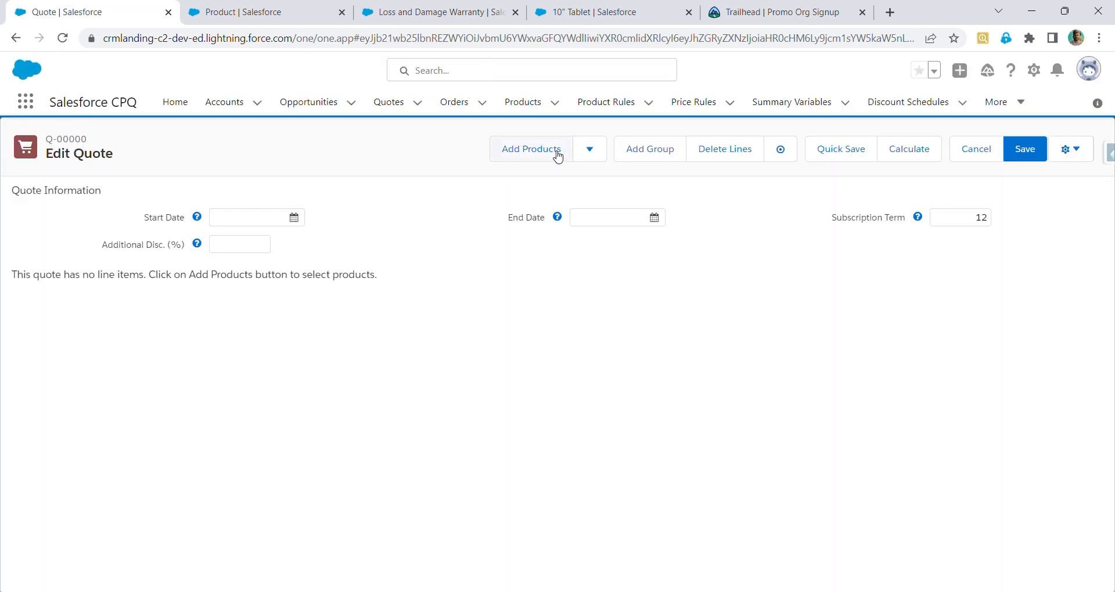
click(557, 157)
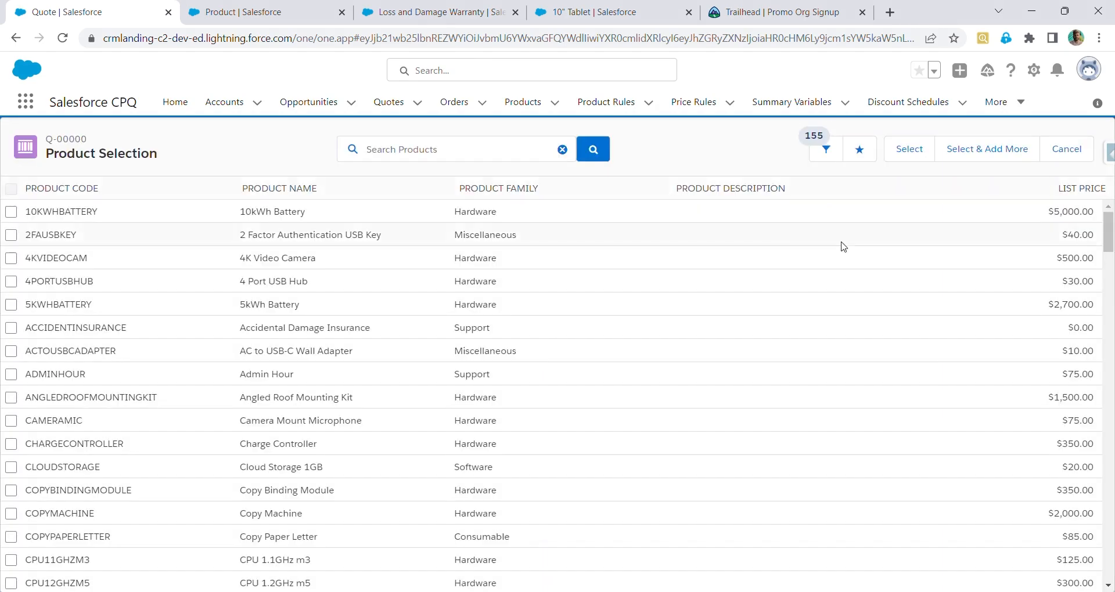
drag(668, 189, 792, 188)
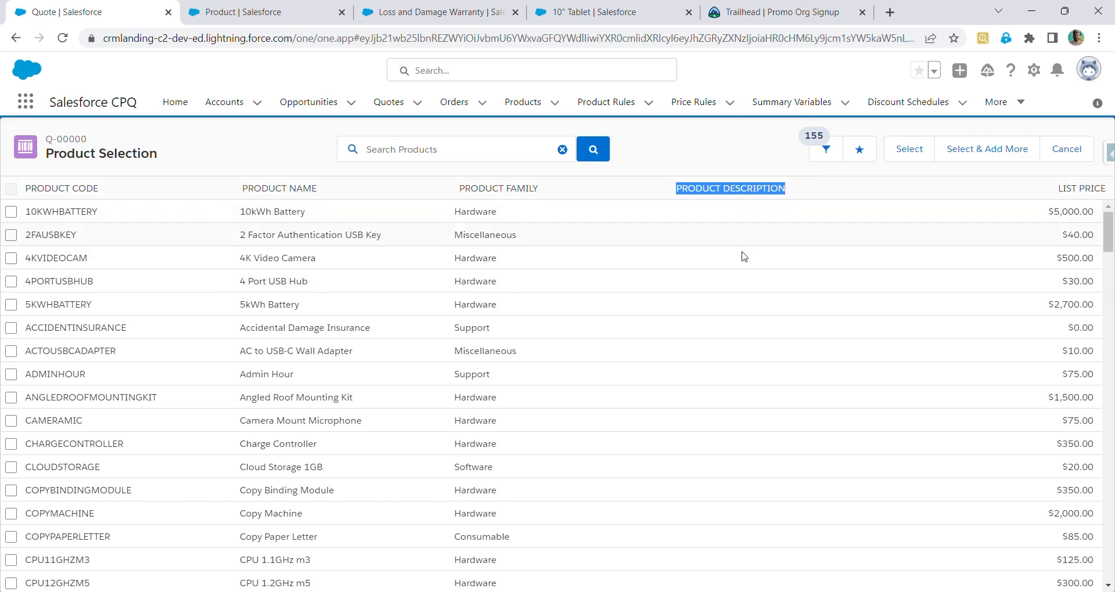
scroll(755, 529, down, 8)
scroll(755, 529, down, 12)
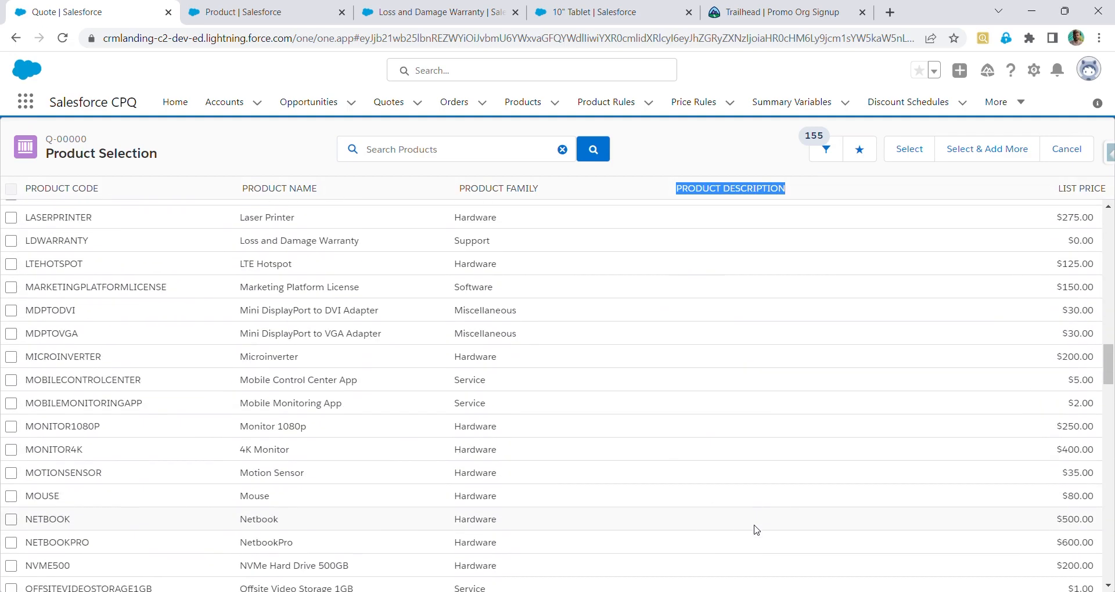
scroll(755, 529, up, 4)
scroll(755, 530, down, 2)
scroll(754, 529, down, 15)
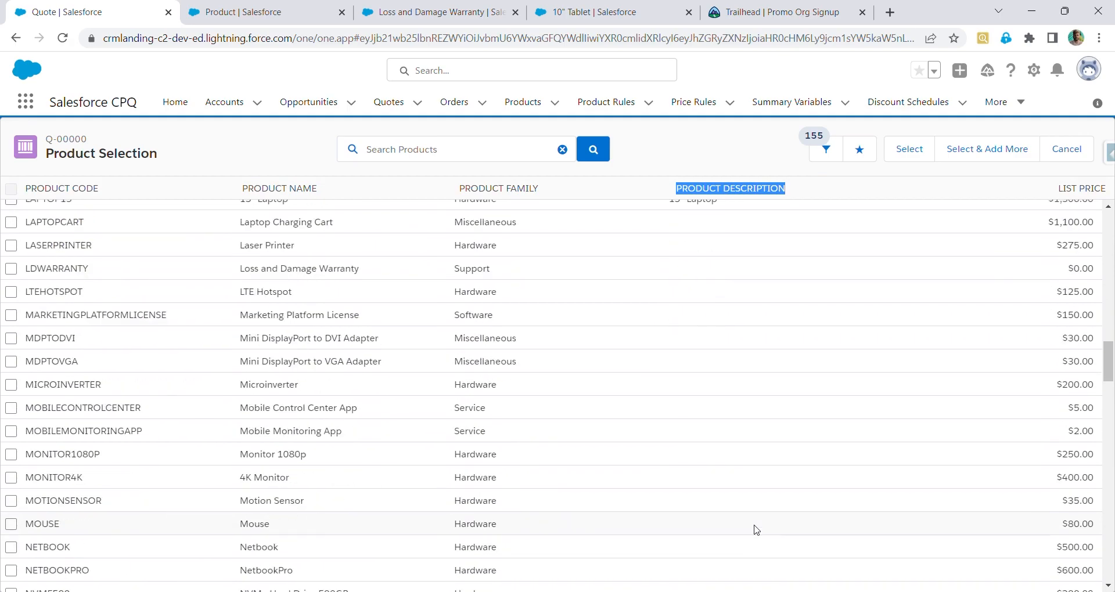
scroll(755, 530, down, 15)
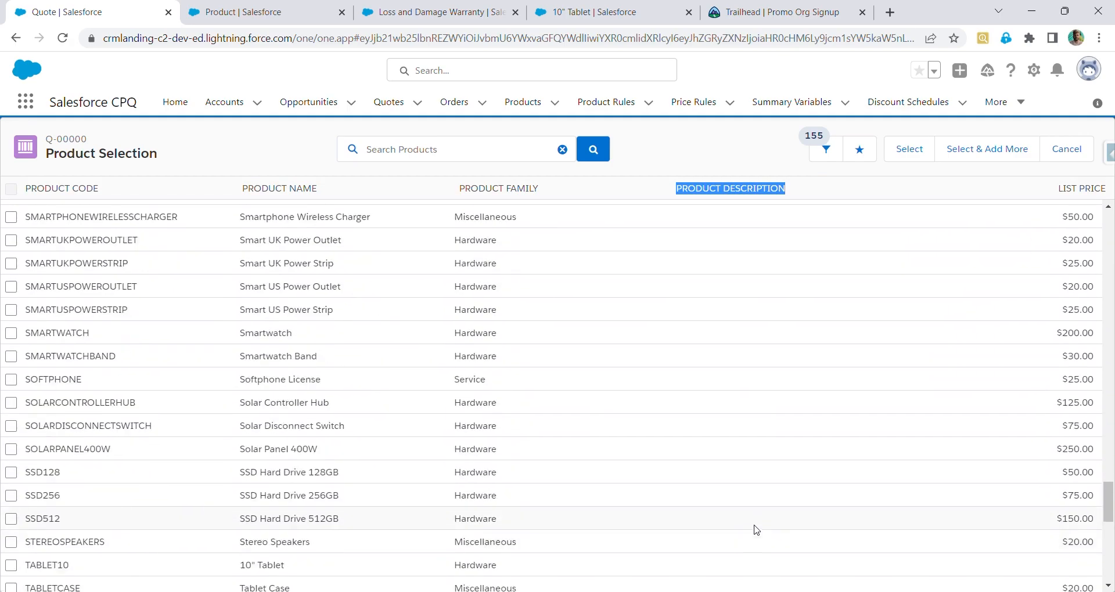
scroll(756, 530, down, 5)
scroll(756, 529, up, 20)
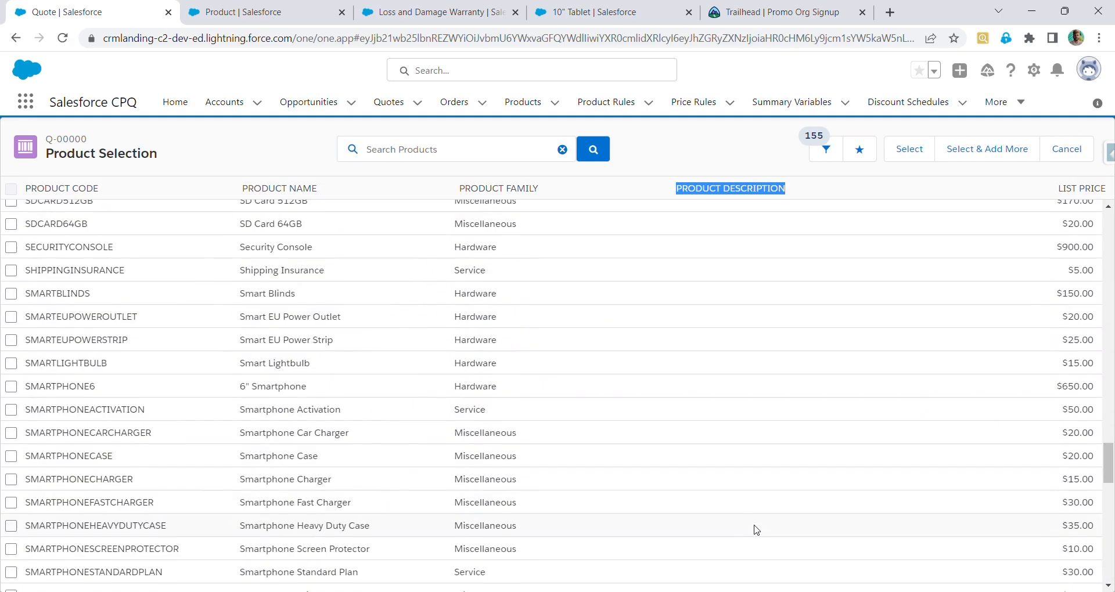
scroll(756, 529, up, 10)
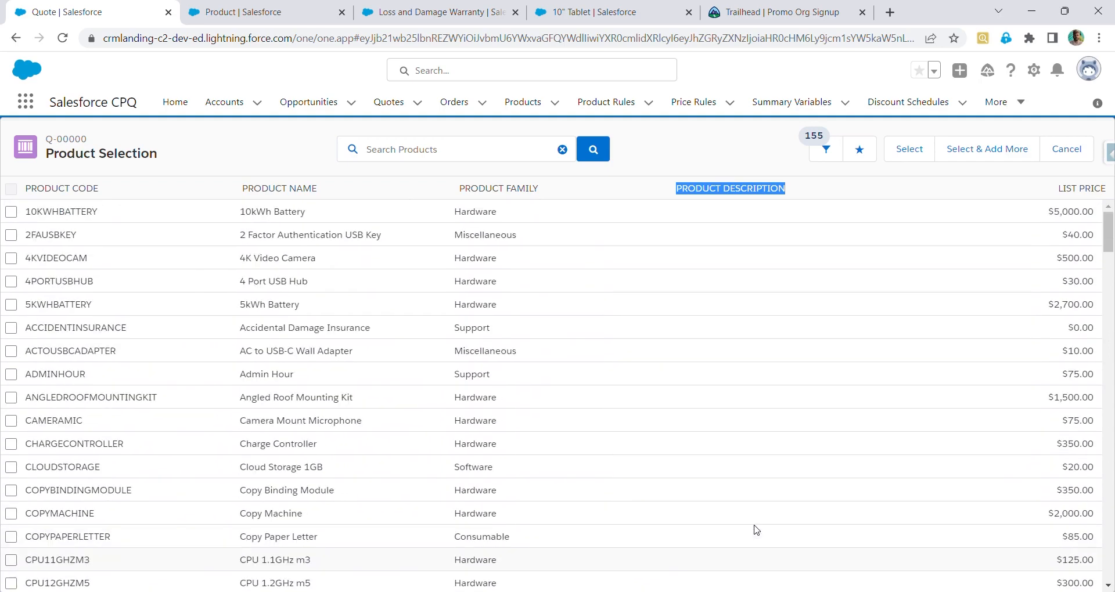
click(728, 333)
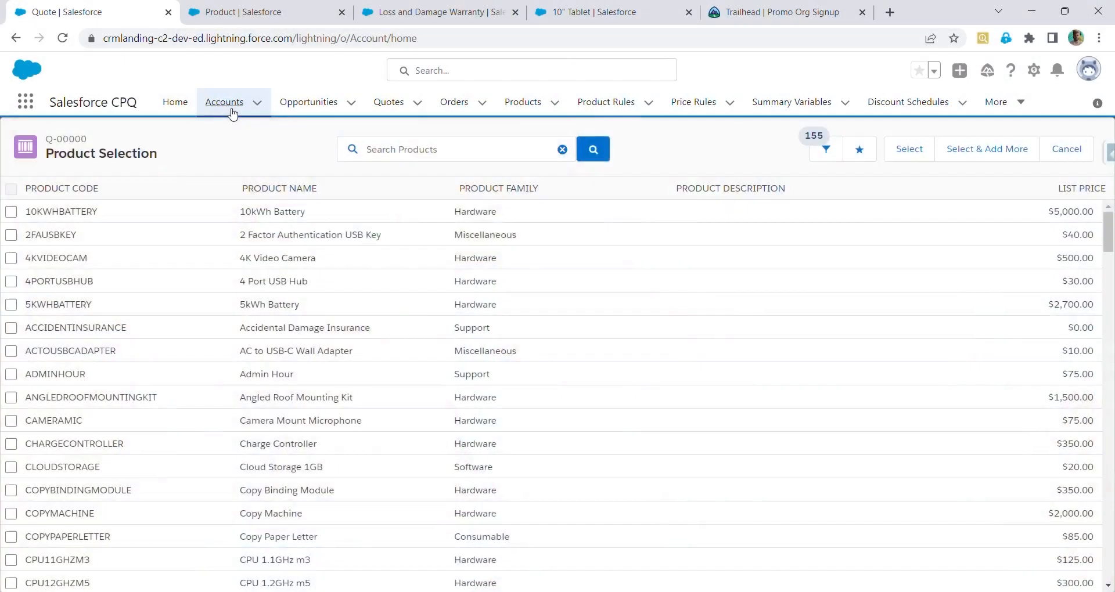
Create a new account named Test 1 with a Warm rating and save it
click(226, 105)
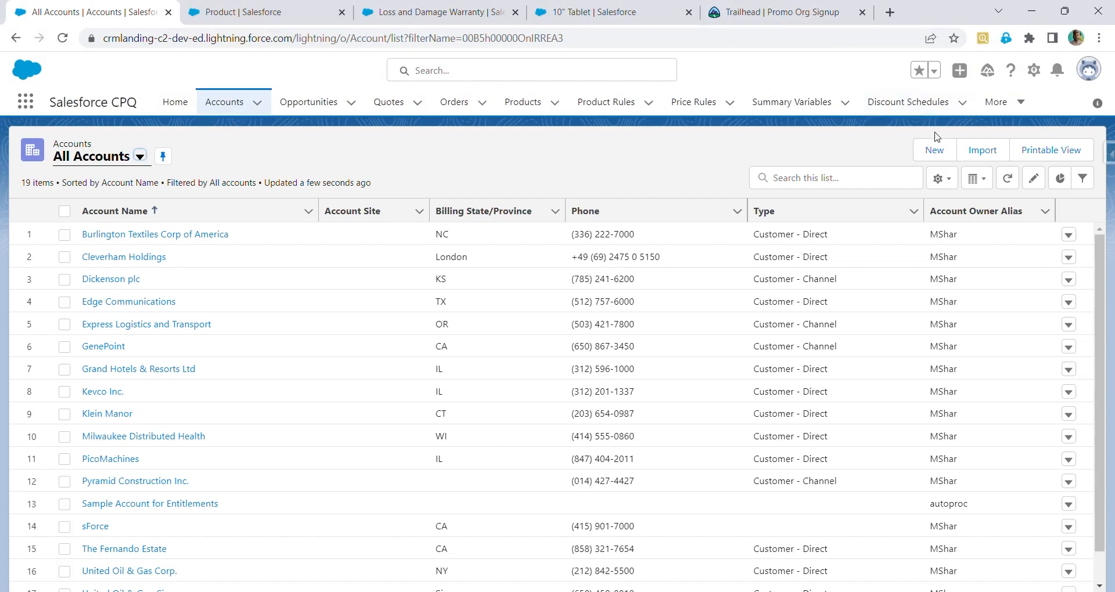
click(938, 155)
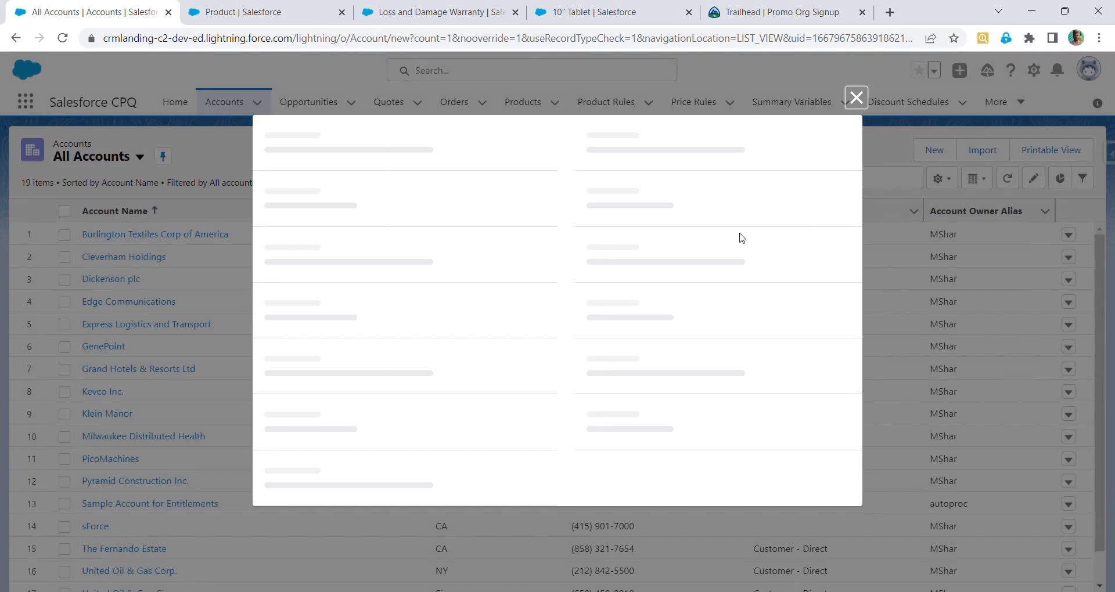
click(447, 251)
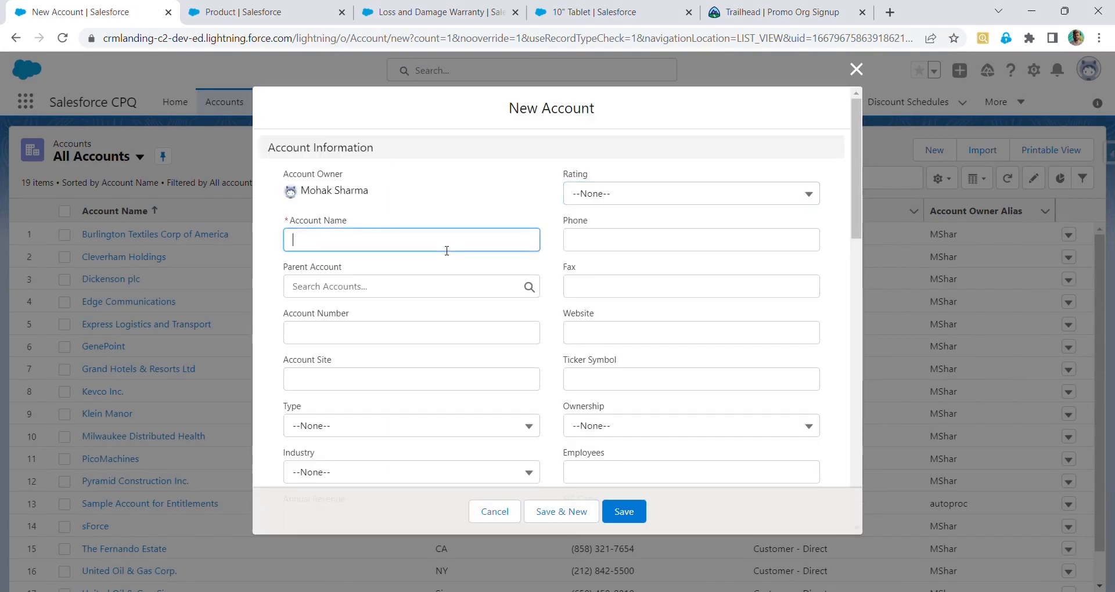
text(Test 1)
click(717, 194)
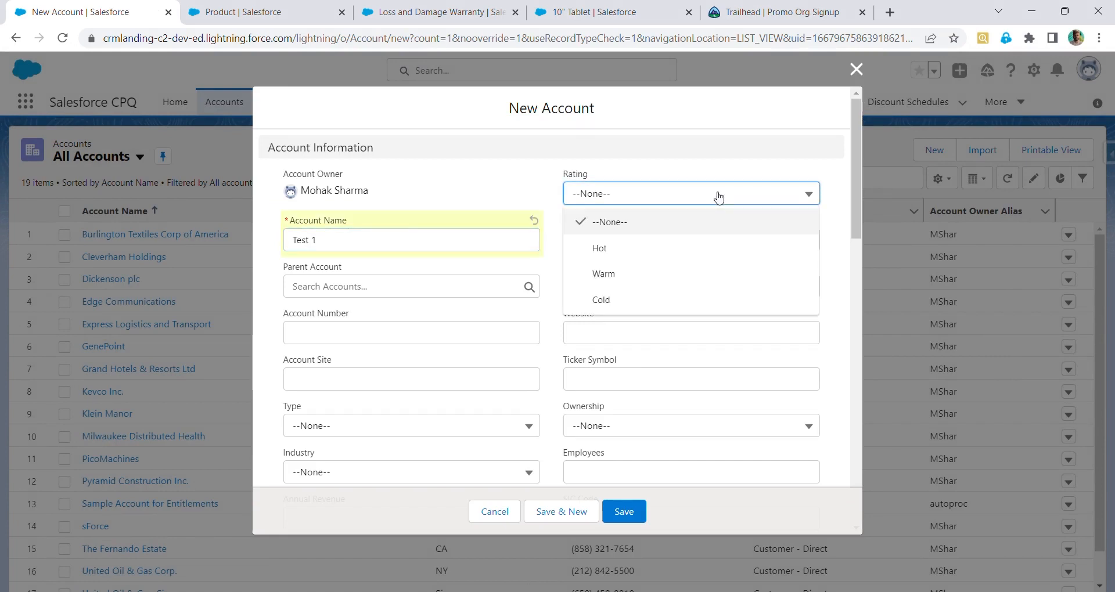
click(702, 281)
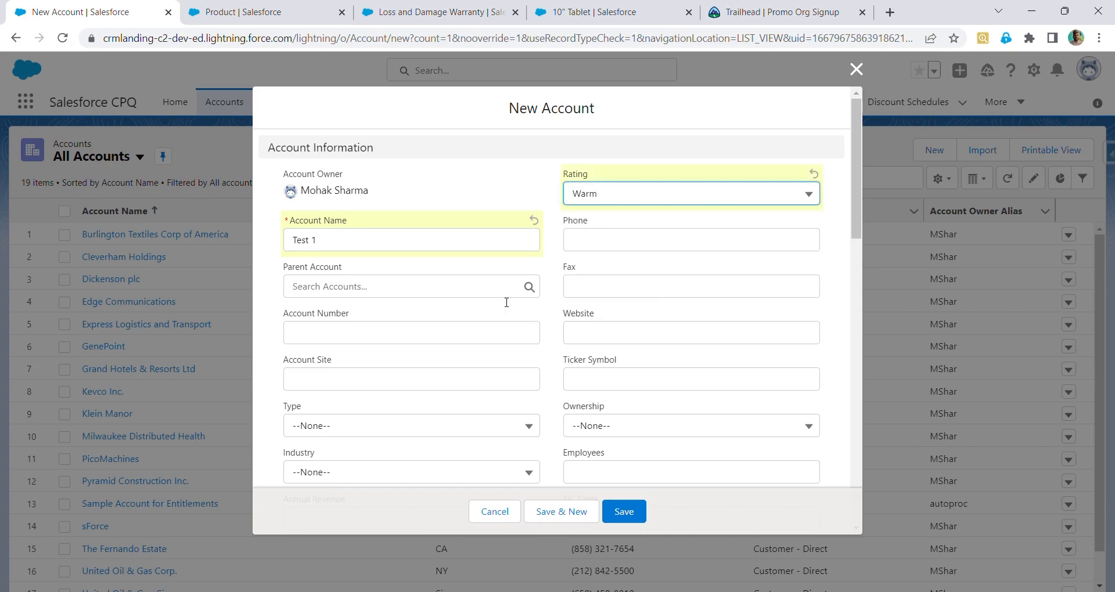
scroll(506, 302, down, 2)
scroll(506, 302, down, 3)
scroll(506, 302, up, 3)
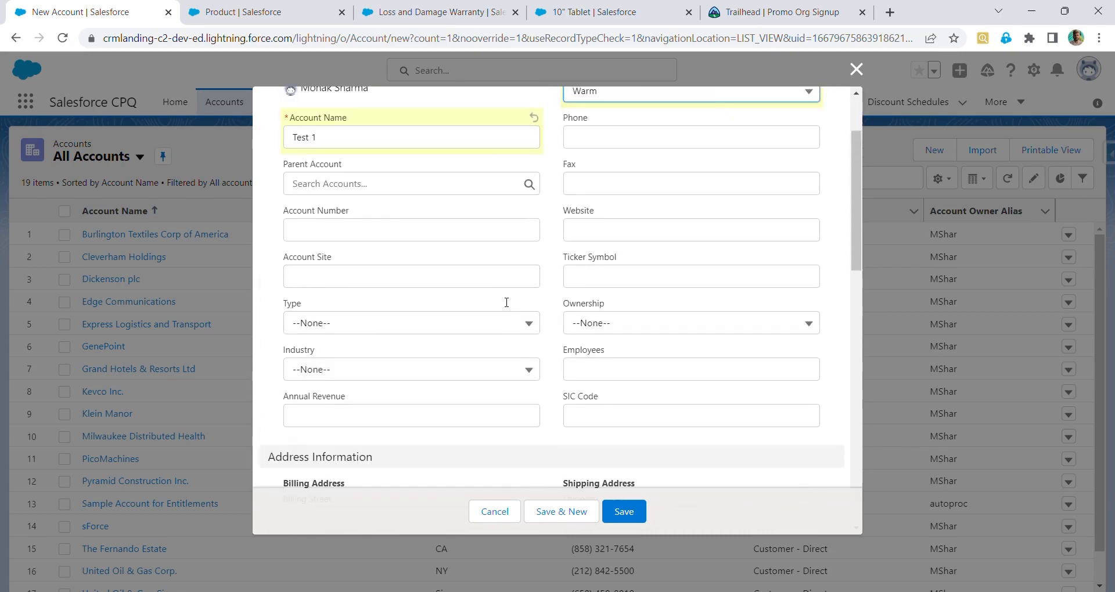
scroll(506, 302, down, 9)
scroll(506, 302, down, 5)
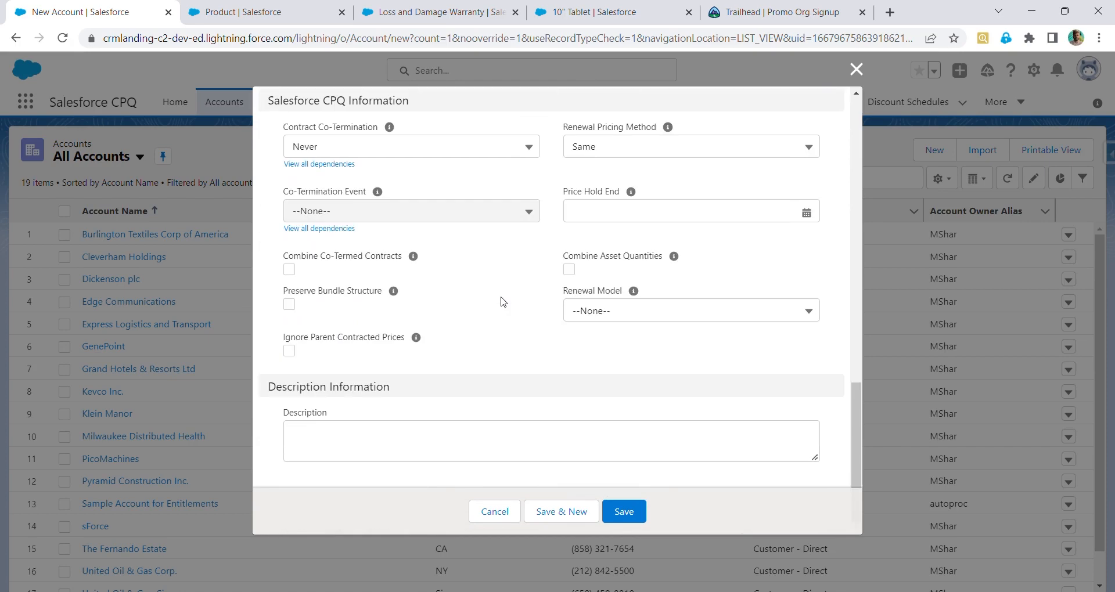
scroll(503, 301, up, 15)
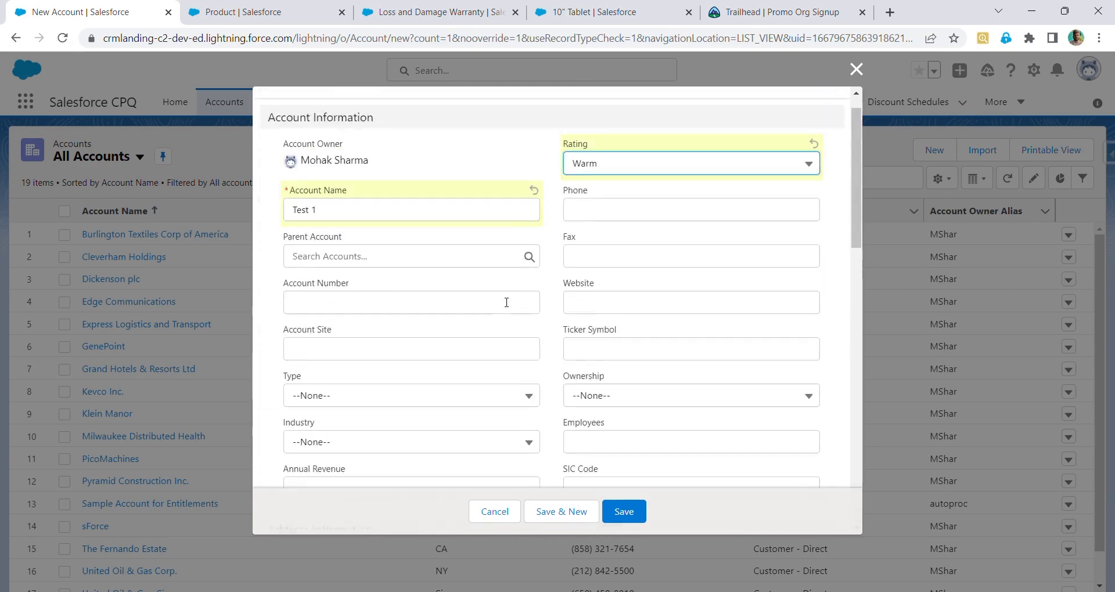
scroll(507, 302, up, 1)
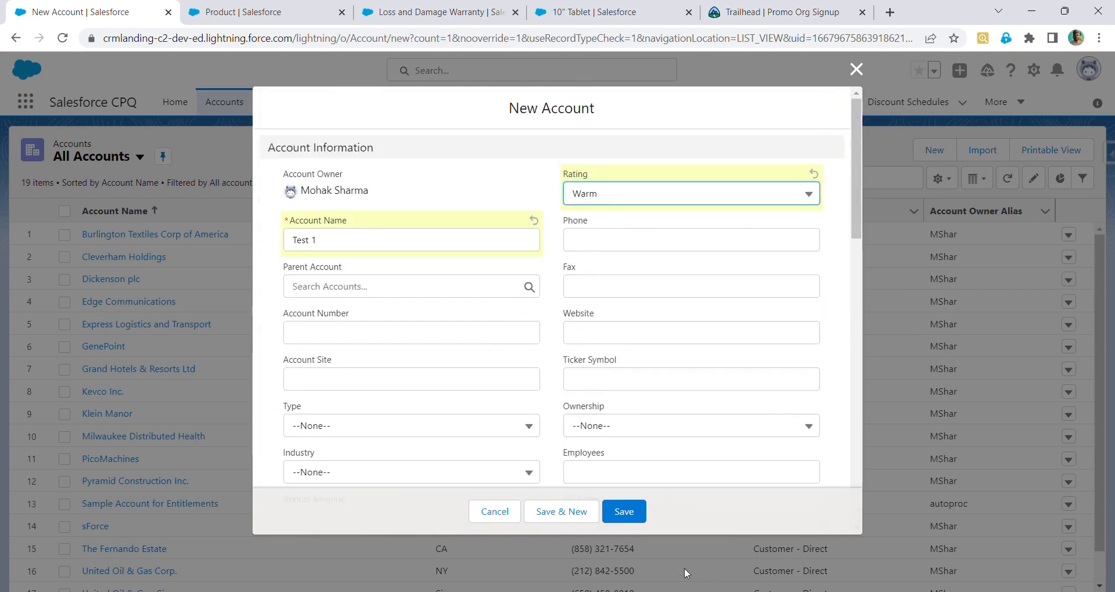
click(624, 513)
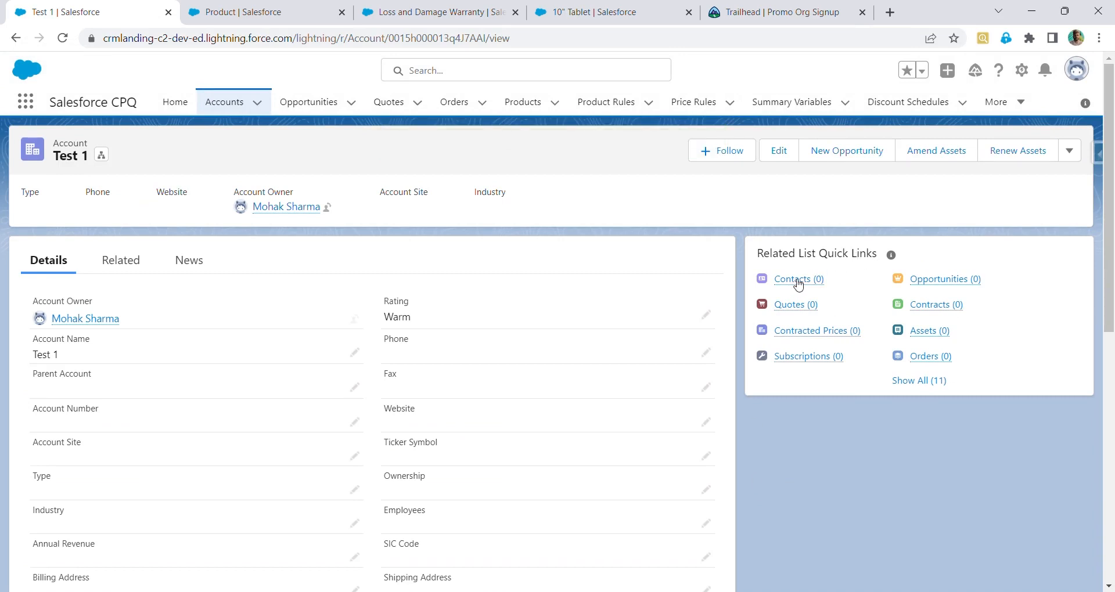
From the account's opportunities list, start a new opportunity named Test 1 Opportunity
mouse_move(795, 280)
mouse_move(929, 338)
click(953, 283)
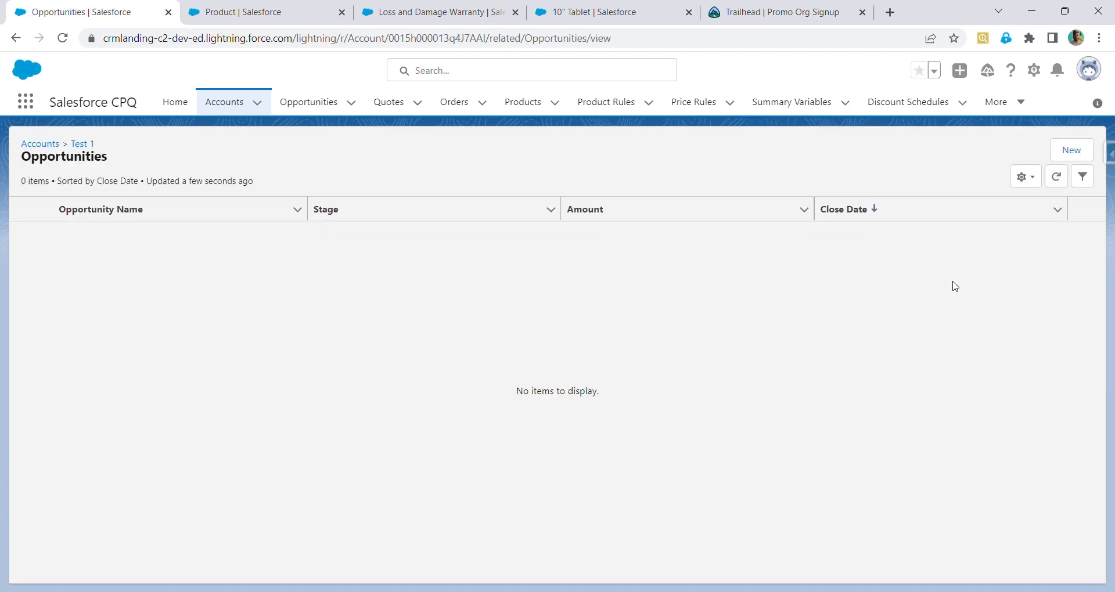
click(1072, 150)
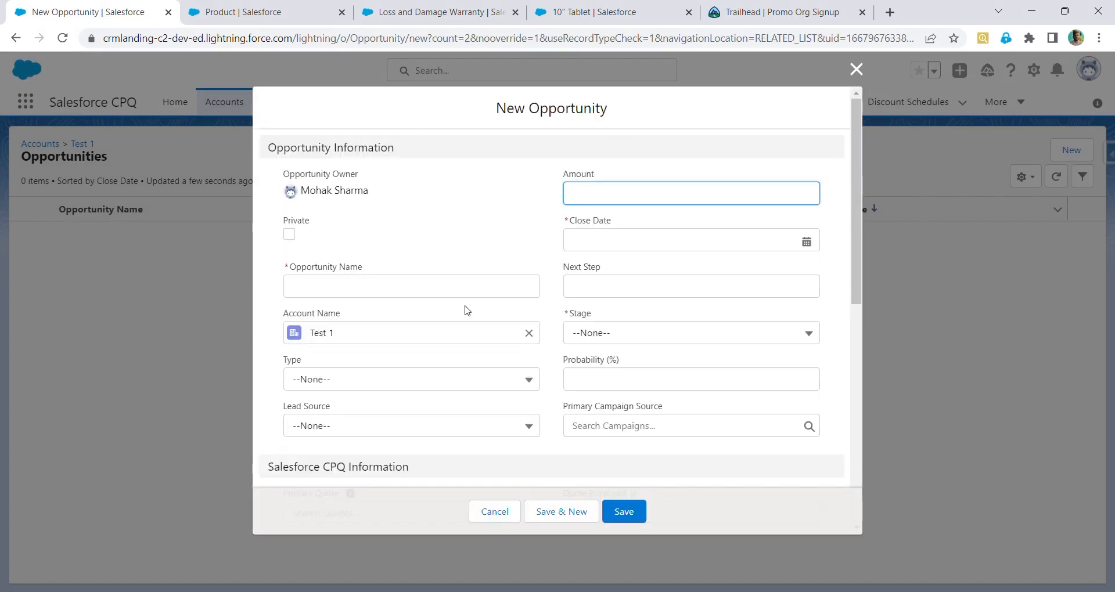
click(465, 288)
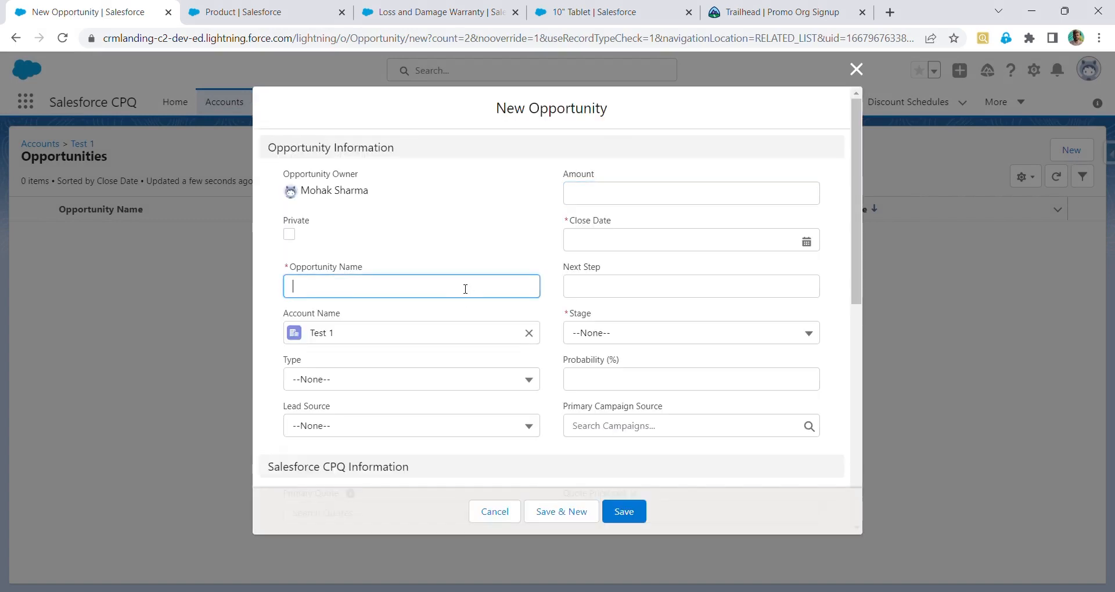
text(Test )
text(!)
key(BackSpace)
key(BackSpace)
text(1 Opportunity)
Set the opportunity's amount to 10000, close date 11/9/2022 and stage Qualification, then save it
click(675, 190)
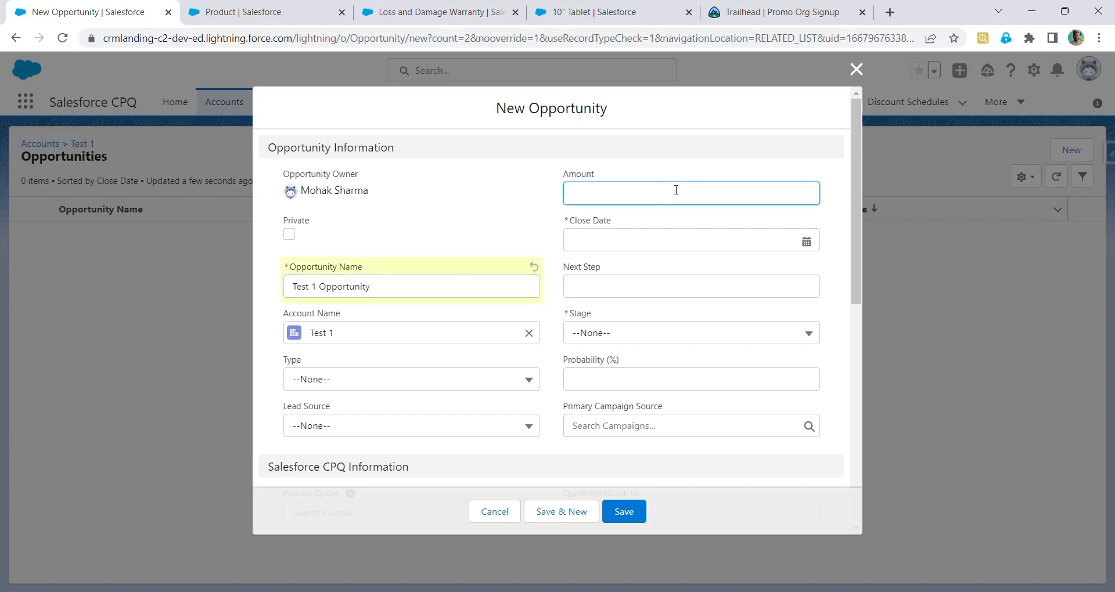
text(10000)
click(657, 243)
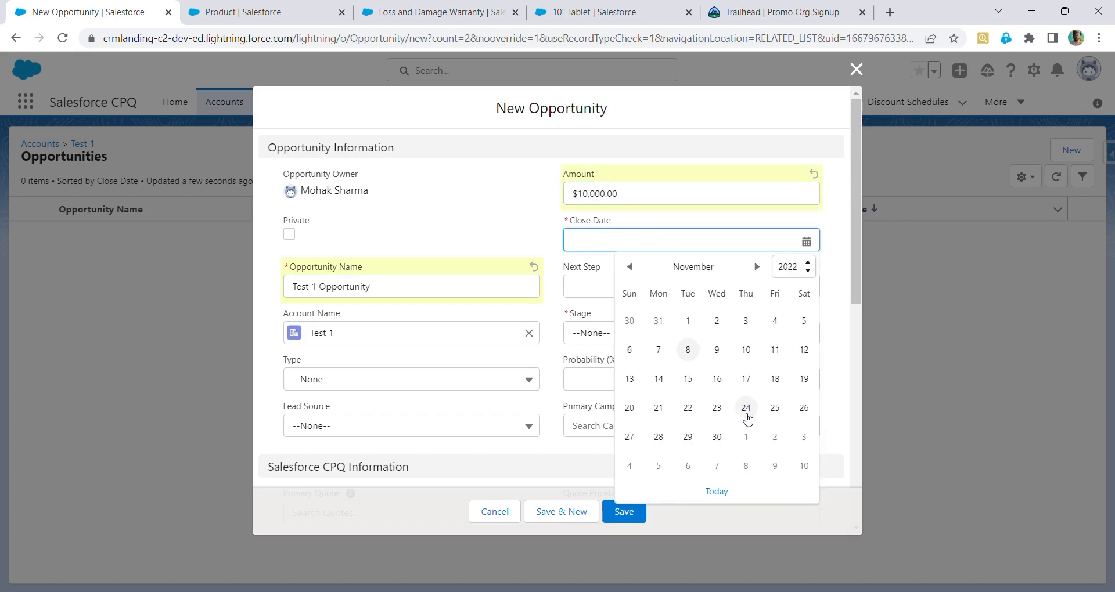
click(728, 353)
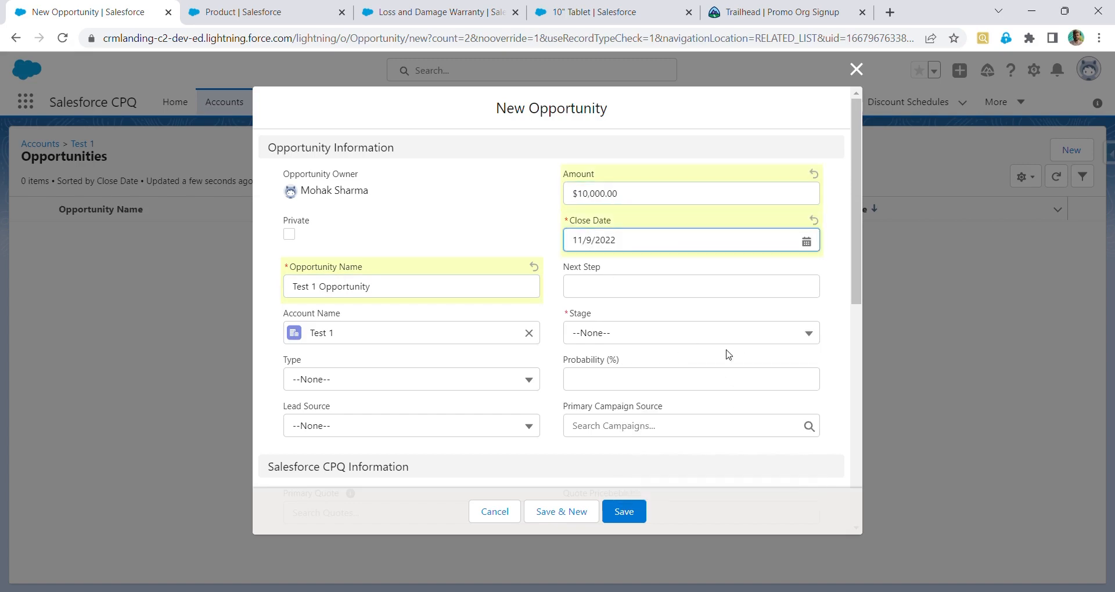
scroll(729, 354, down, 2)
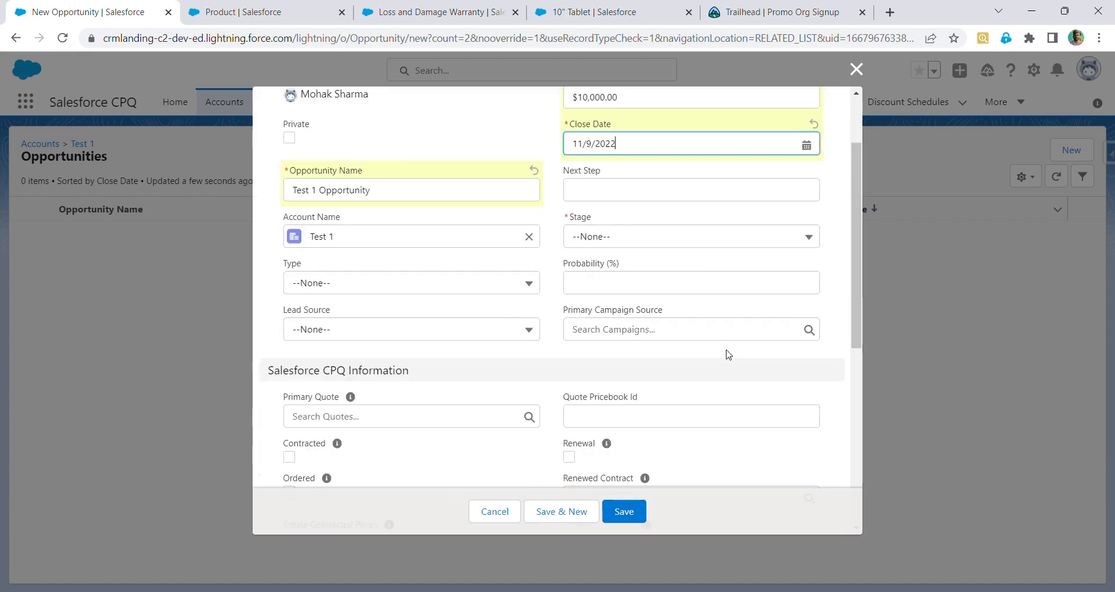
click(668, 235)
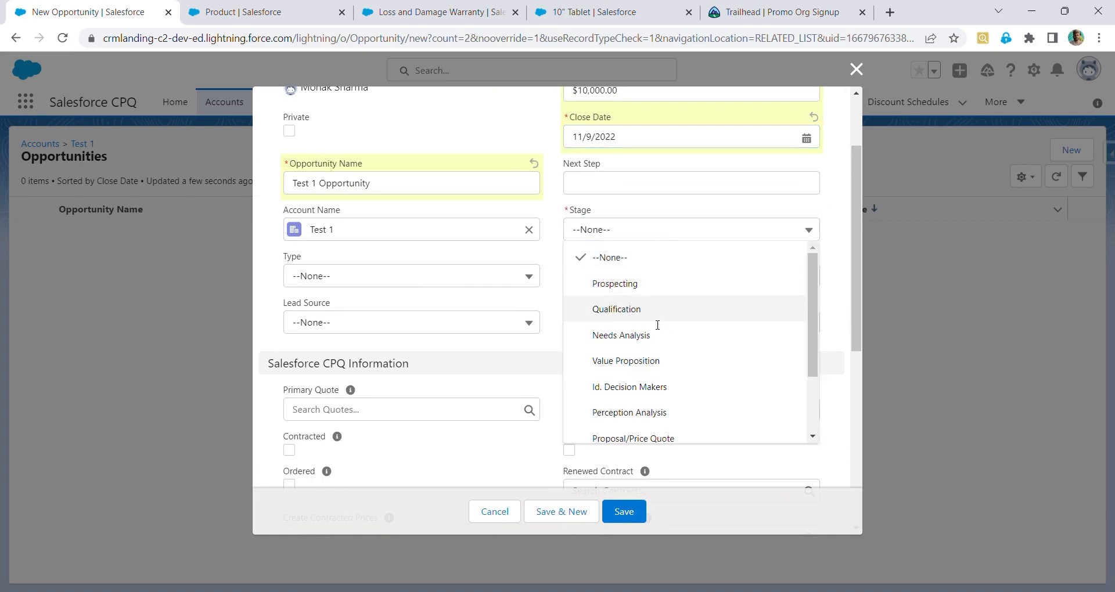
click(657, 313)
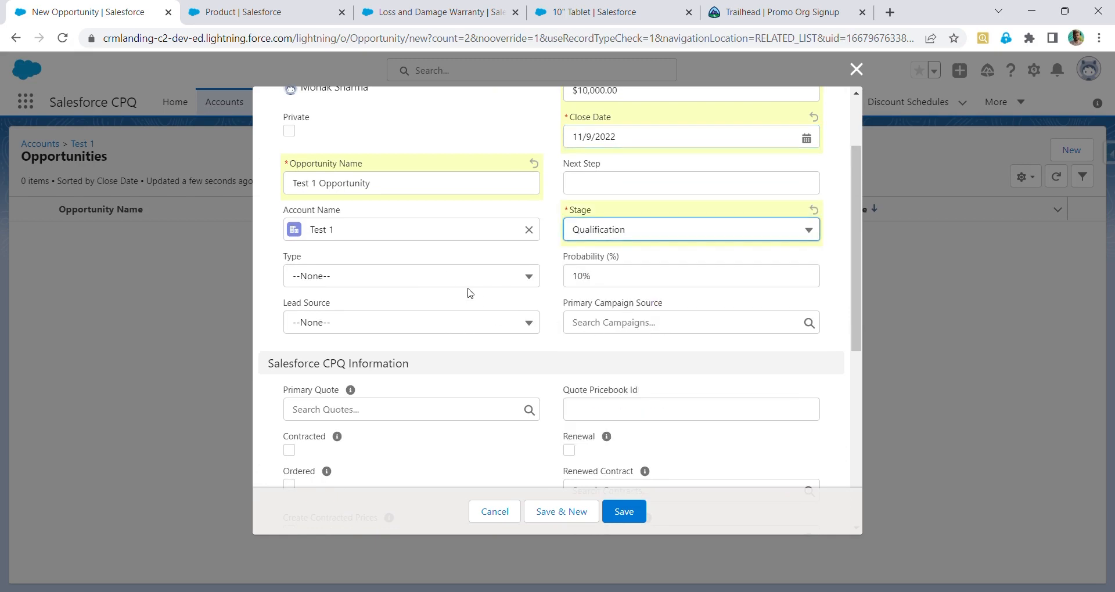
scroll(470, 293, up, 3)
scroll(470, 293, down, 5)
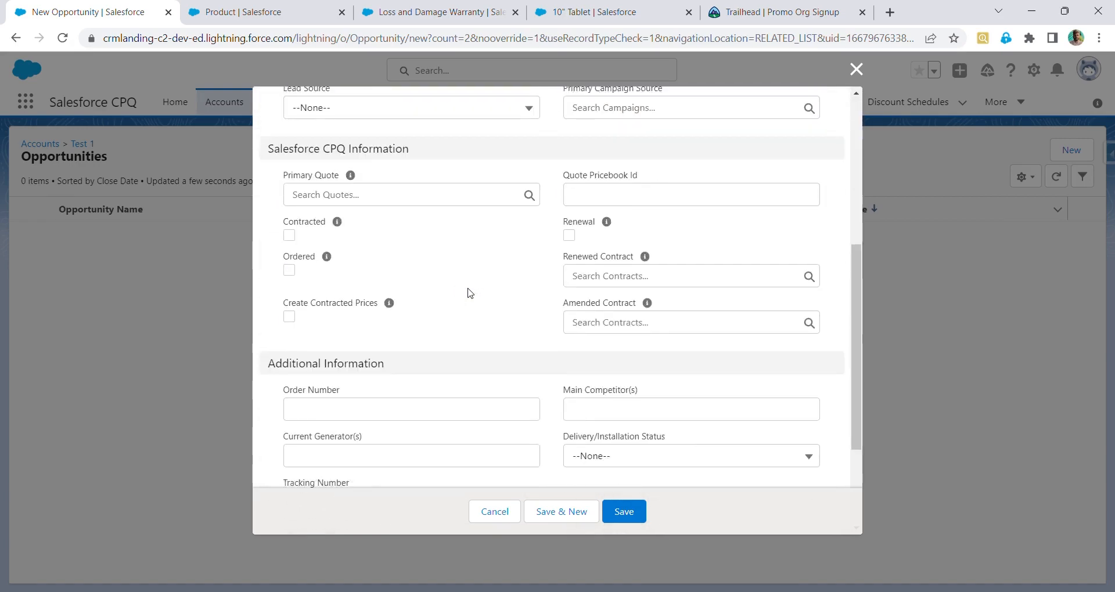
scroll(470, 293, down, 3)
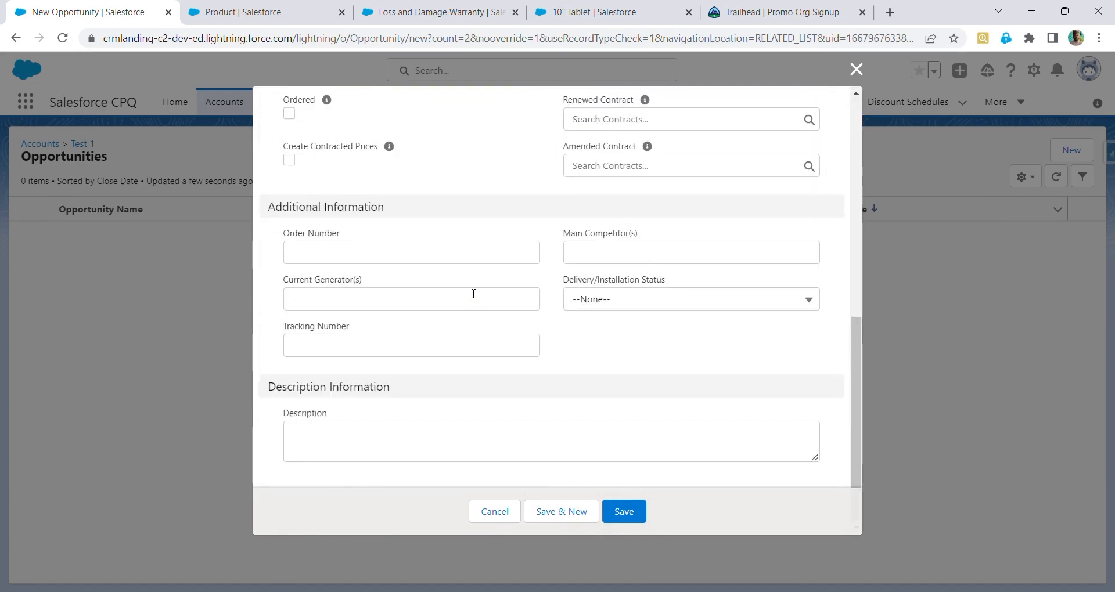
click(639, 516)
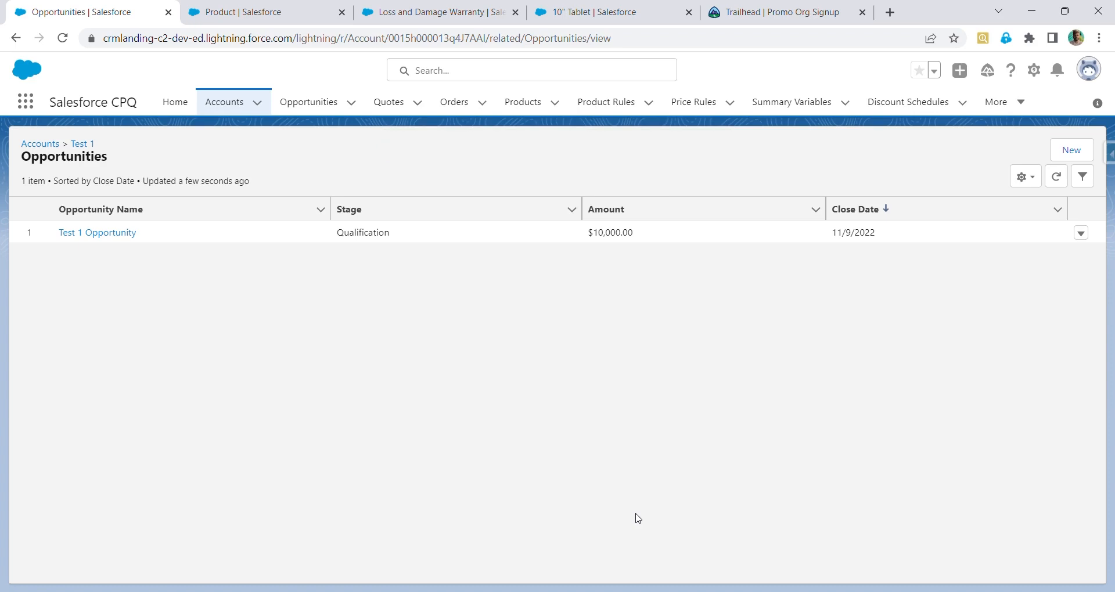
Open the Test 1 Opportunity record and review its details and related lists
click(129, 233)
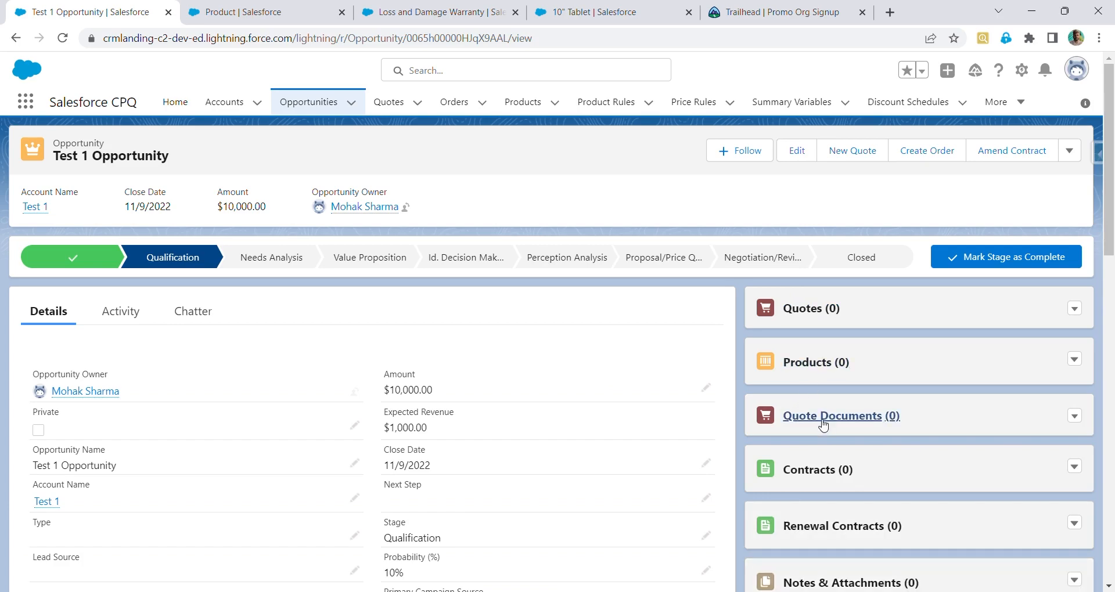
scroll(822, 430, down, 2)
scroll(822, 441, down, 10)
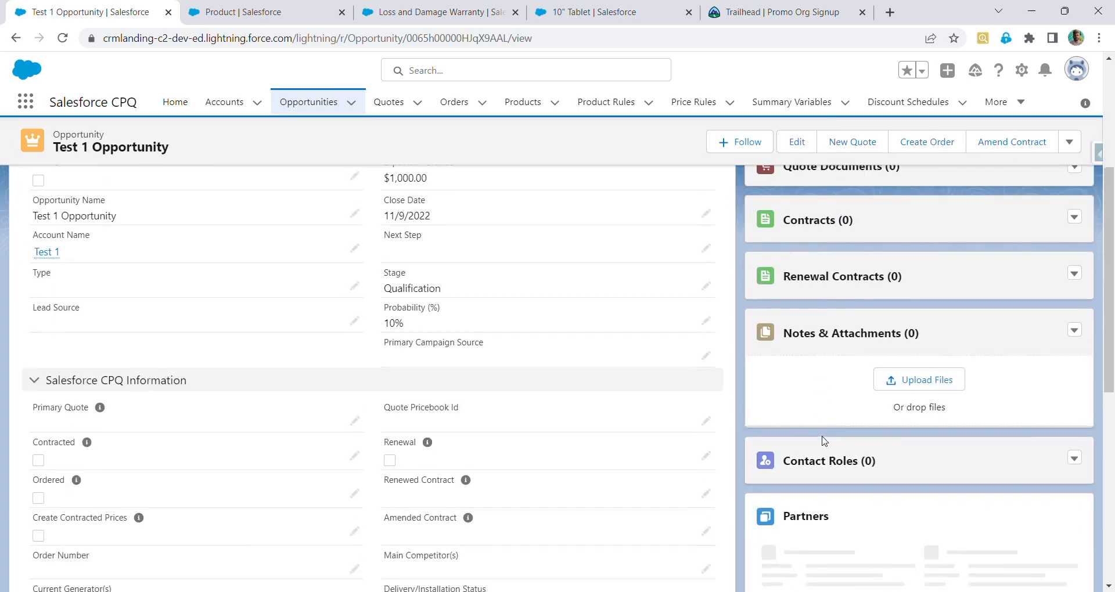
scroll(823, 441, up, 6)
scroll(823, 440, up, 6)
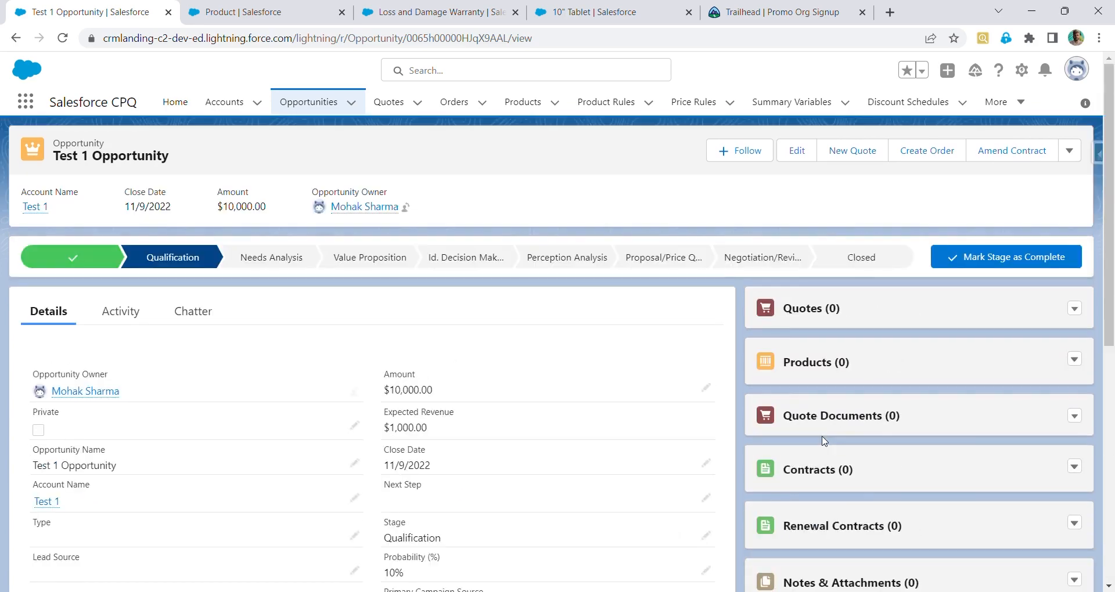
click(850, 152)
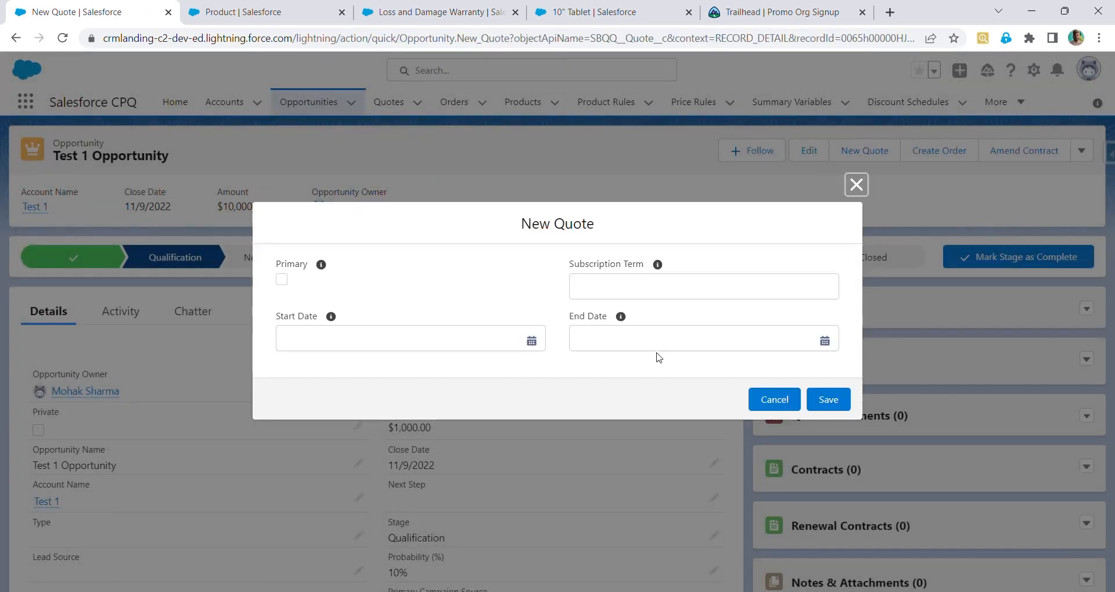
click(633, 285)
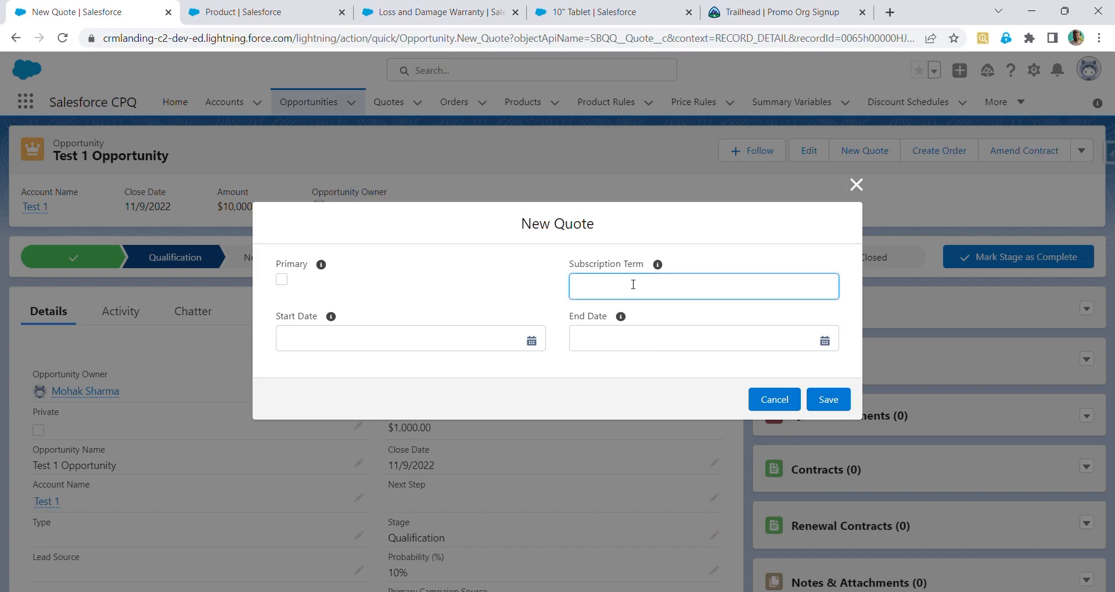
click(856, 185)
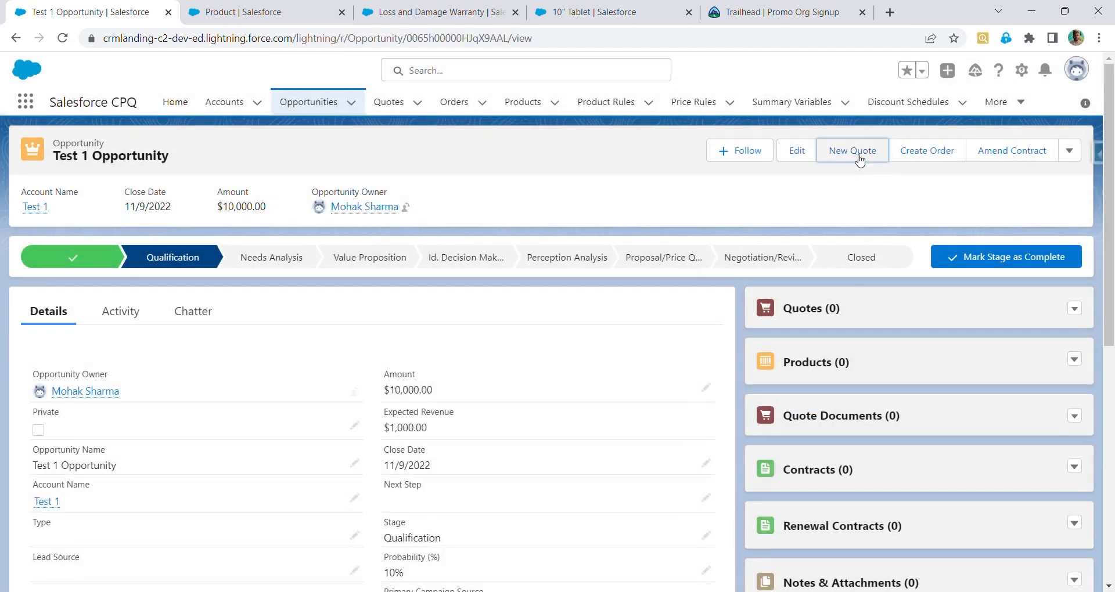
Start a new quote on the opportunity with a subscription term of 12 and start date 11/8/2022
click(858, 155)
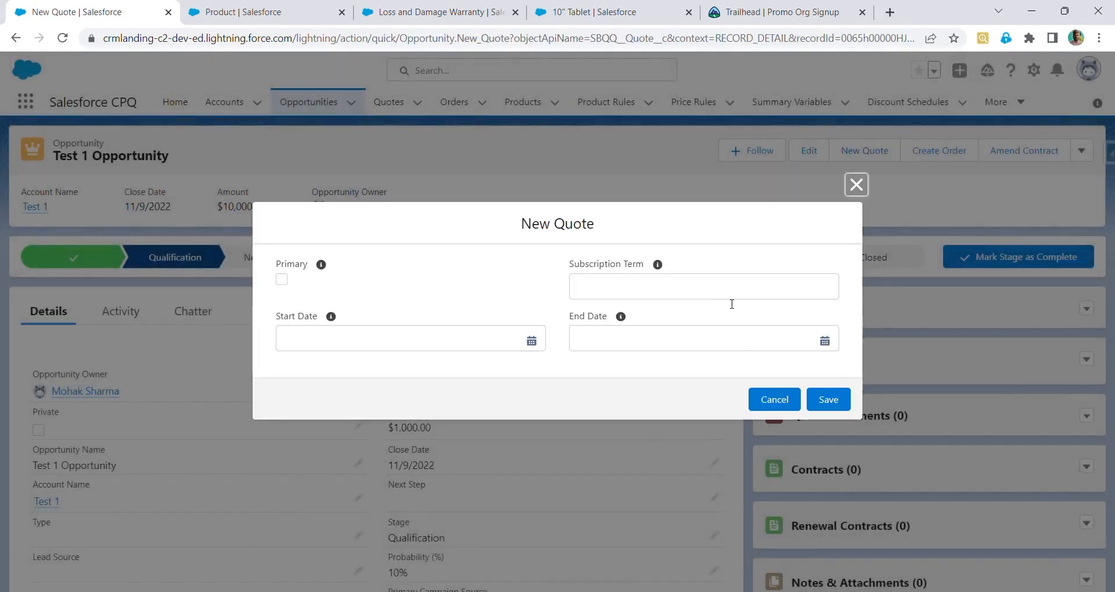
click(706, 296)
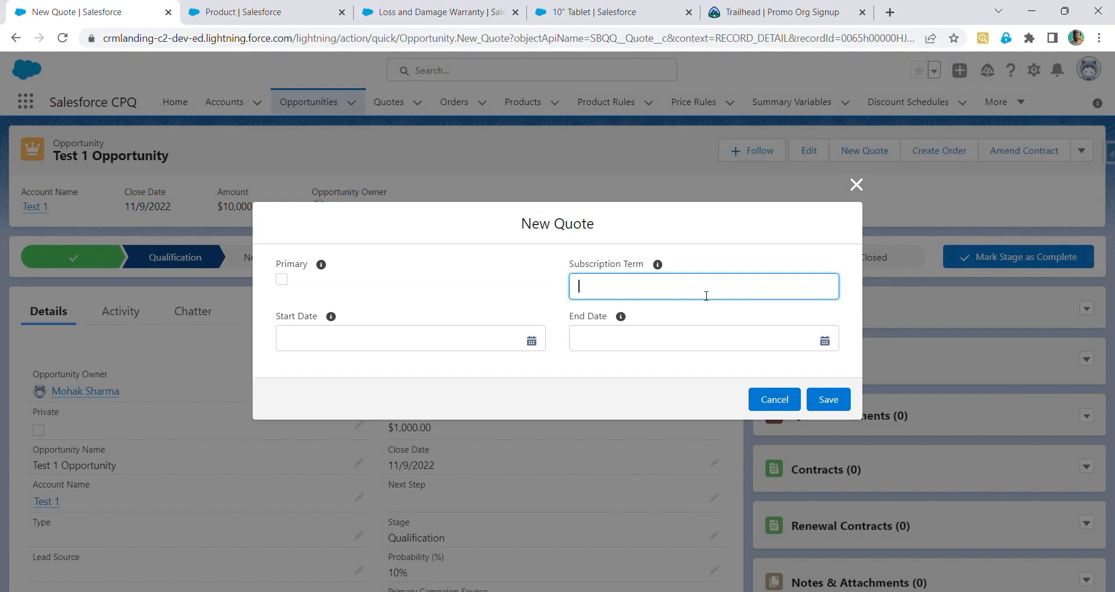
text(12)
click(407, 343)
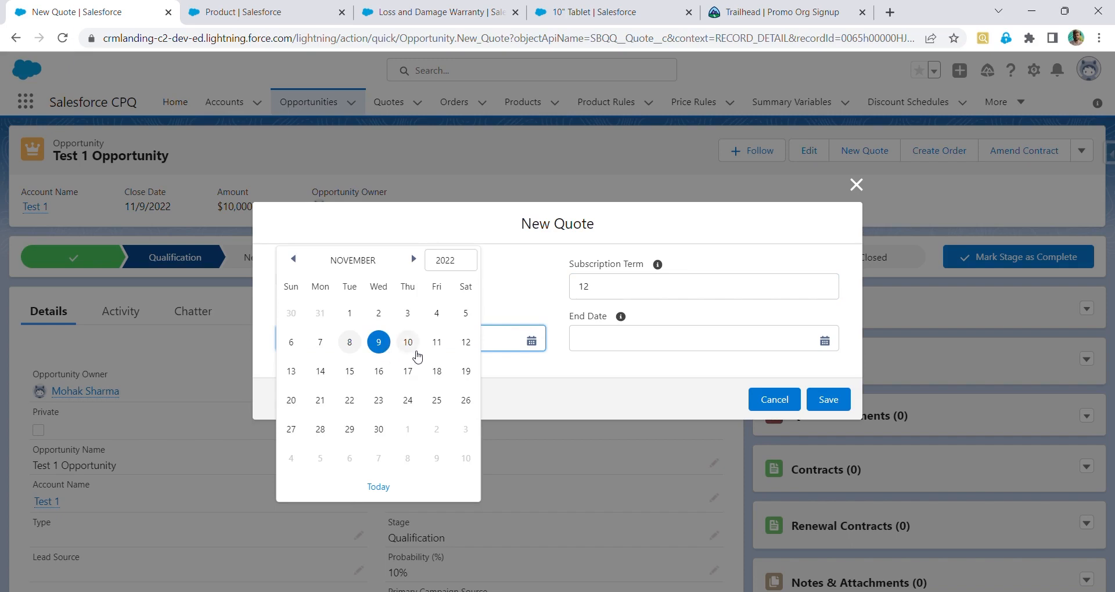
click(351, 343)
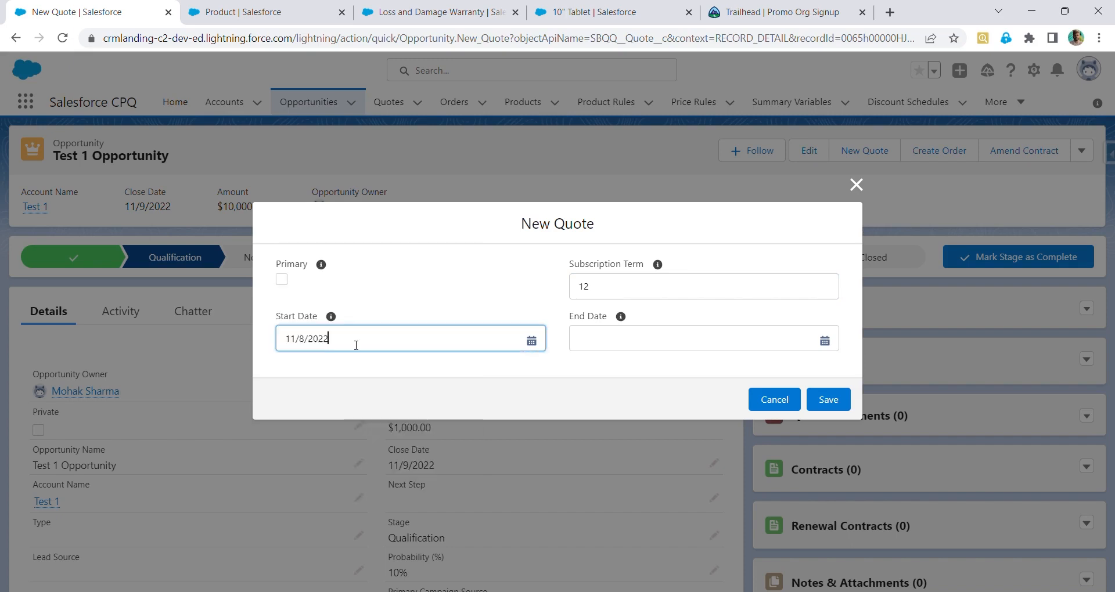
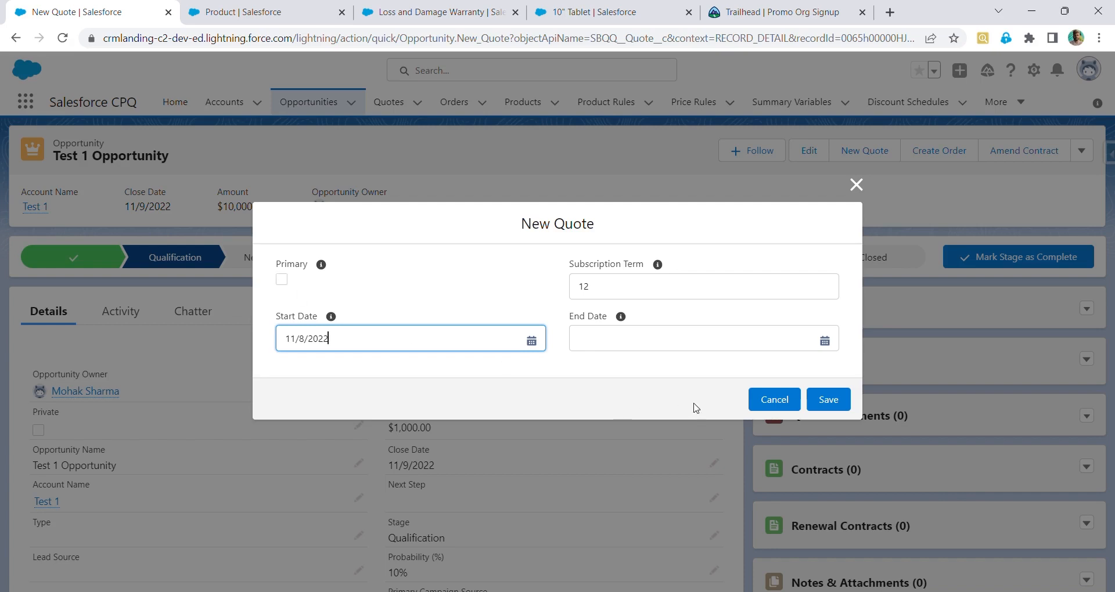
Save the new quote and open its record from the opportunity's quotes list
click(826, 401)
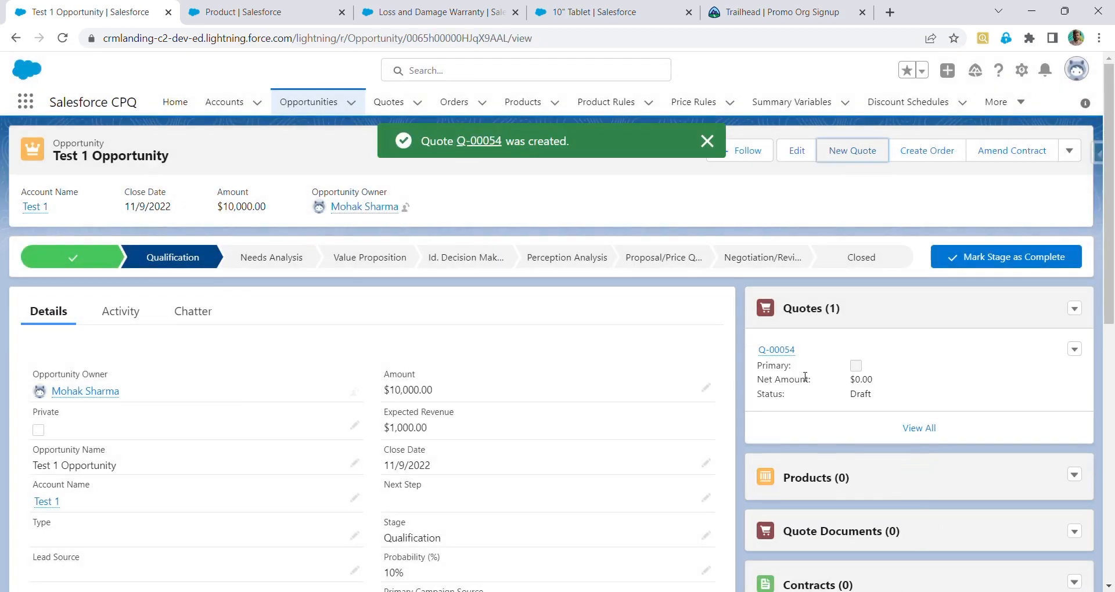
mouse_move(786, 354)
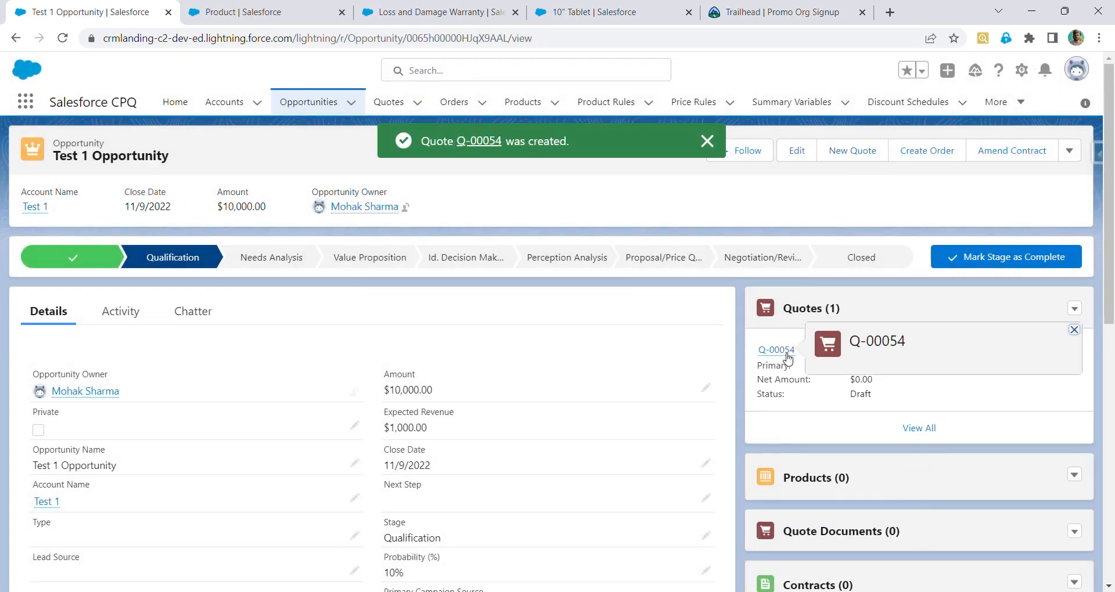
click(787, 354)
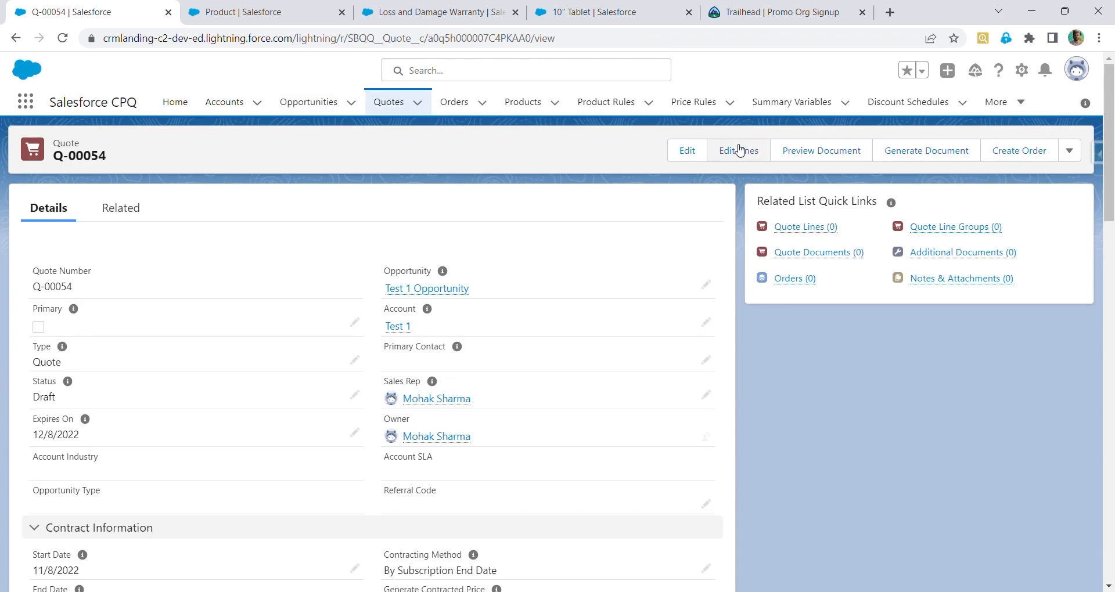
Open the quote's edit form, review its contract, pricing and address fields, and close it without changes
click(696, 156)
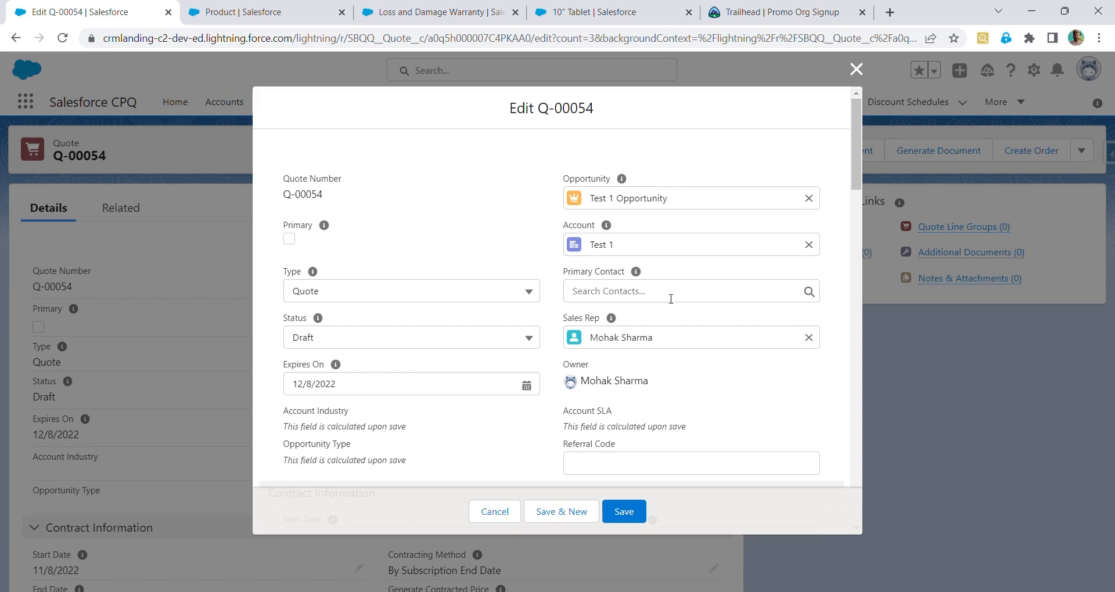
scroll(670, 298, down, 1)
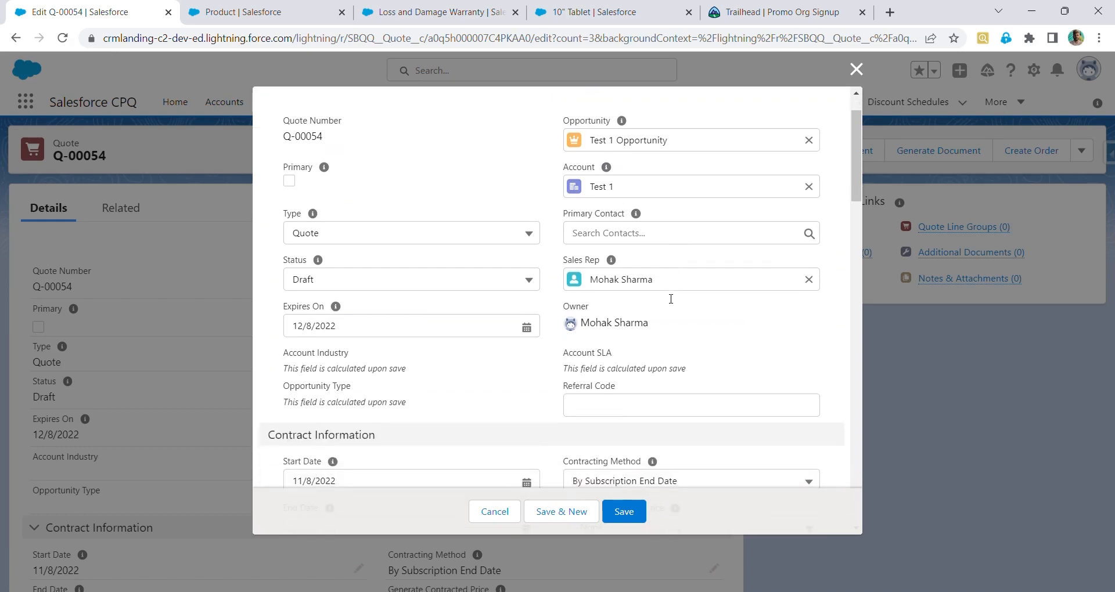
scroll(668, 299, down, 1)
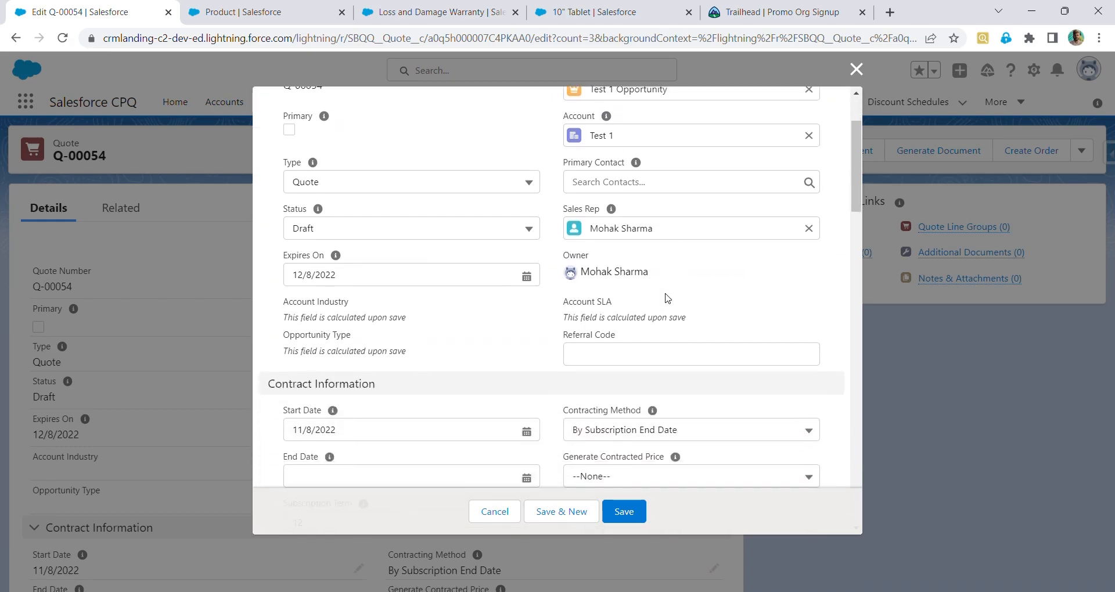
scroll(668, 299, up, 2)
scroll(668, 298, down, 2)
scroll(668, 298, up, 2)
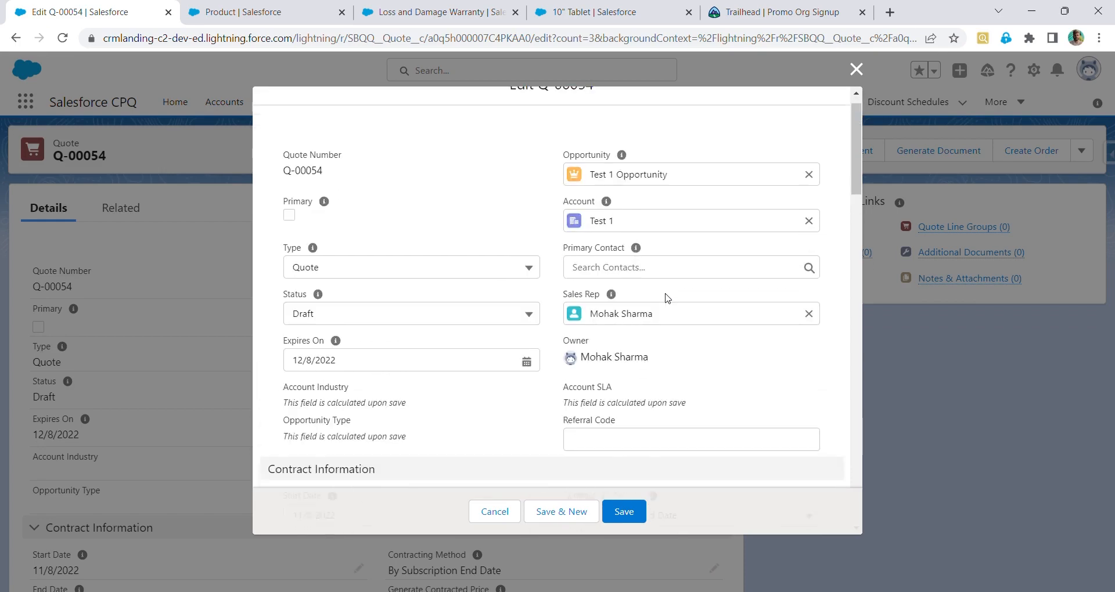
scroll(327, 236, down, 5)
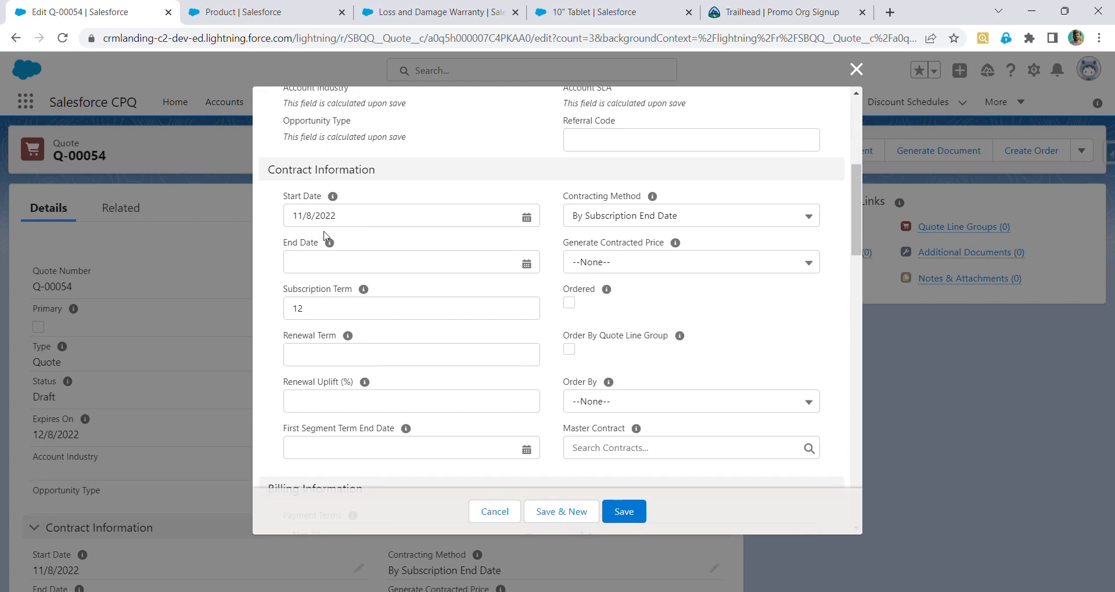
scroll(324, 235, down, 8)
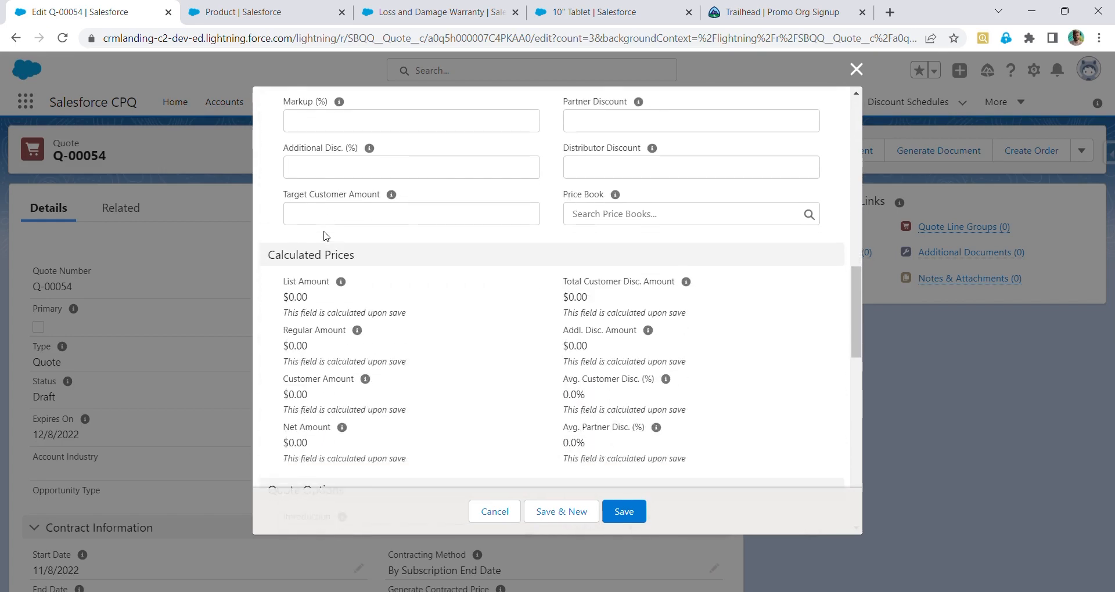
scroll(325, 235, down, 3)
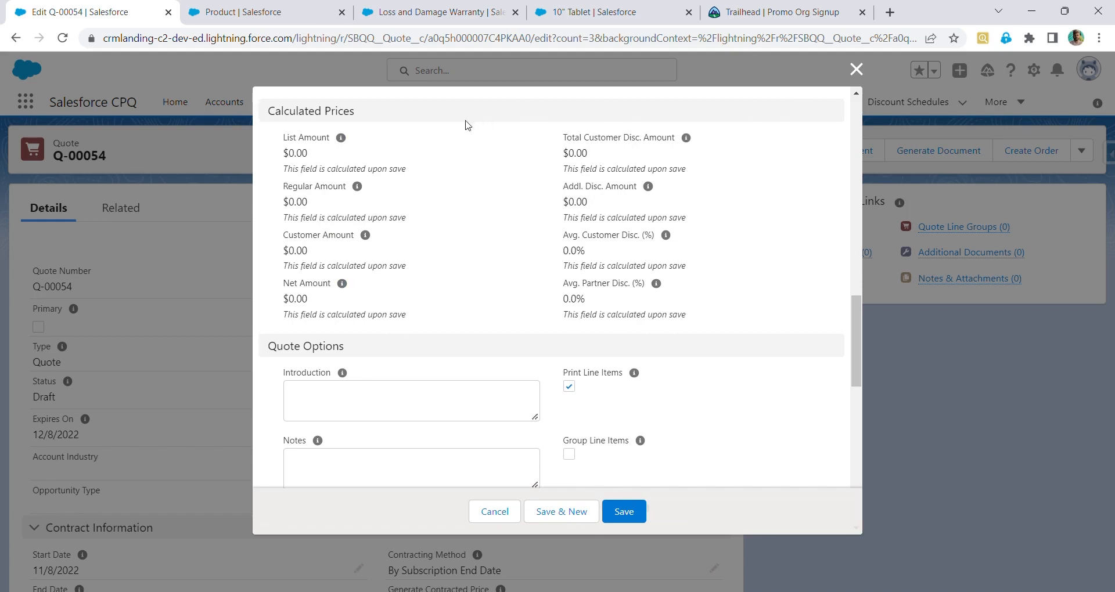
scroll(441, 202, down, 10)
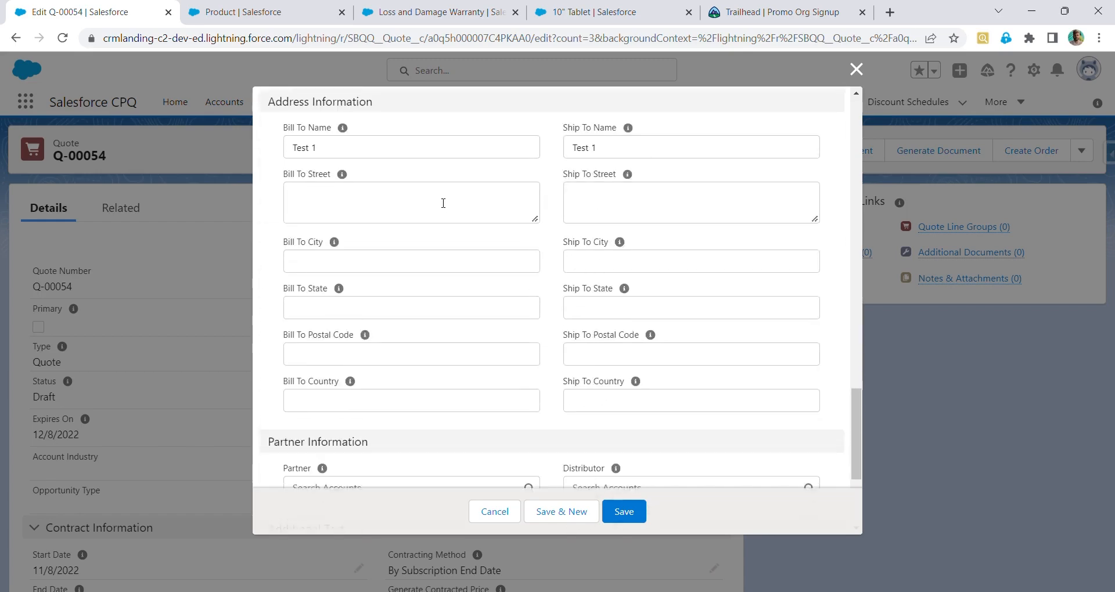
scroll(441, 203, up, 15)
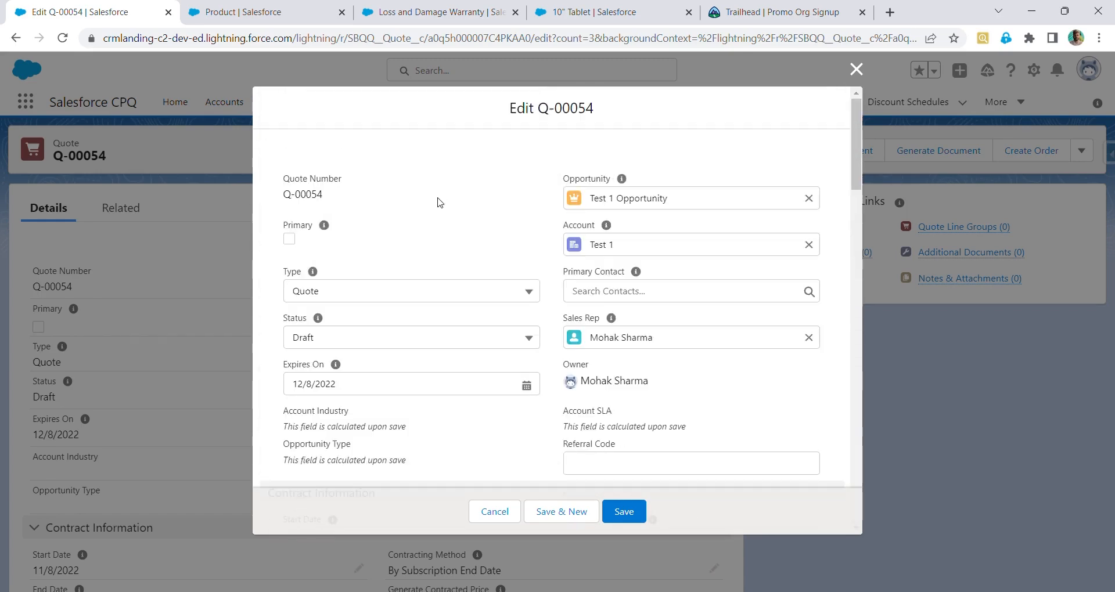
click(855, 69)
Open the quote line editor, choosing the Standard Price Book
click(737, 155)
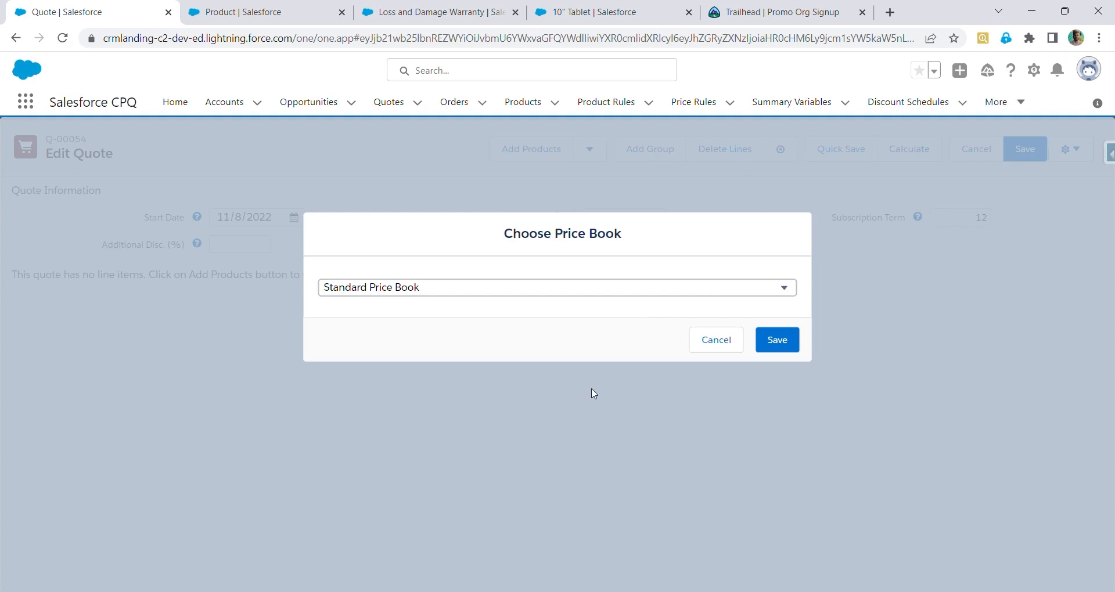
click(582, 335)
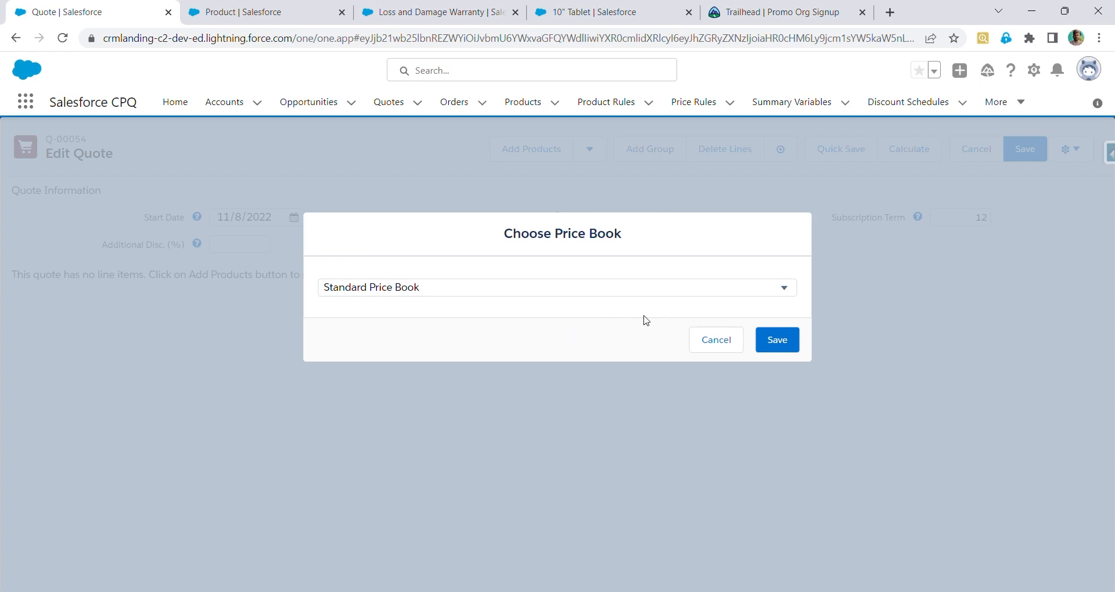
click(788, 357)
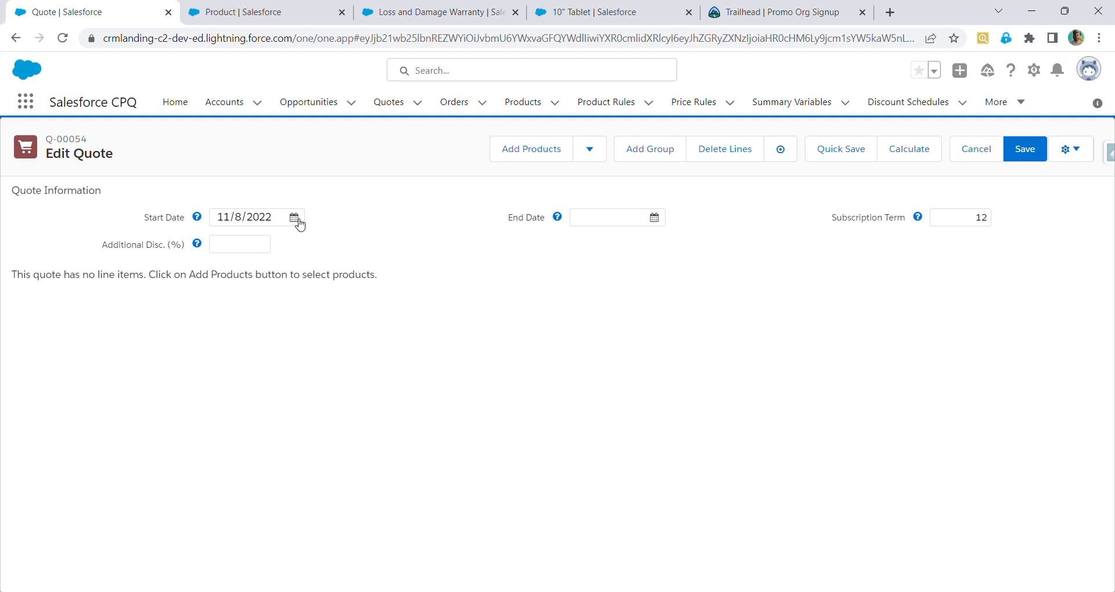
Search for and add the 10" Tablet product to the quote
click(508, 149)
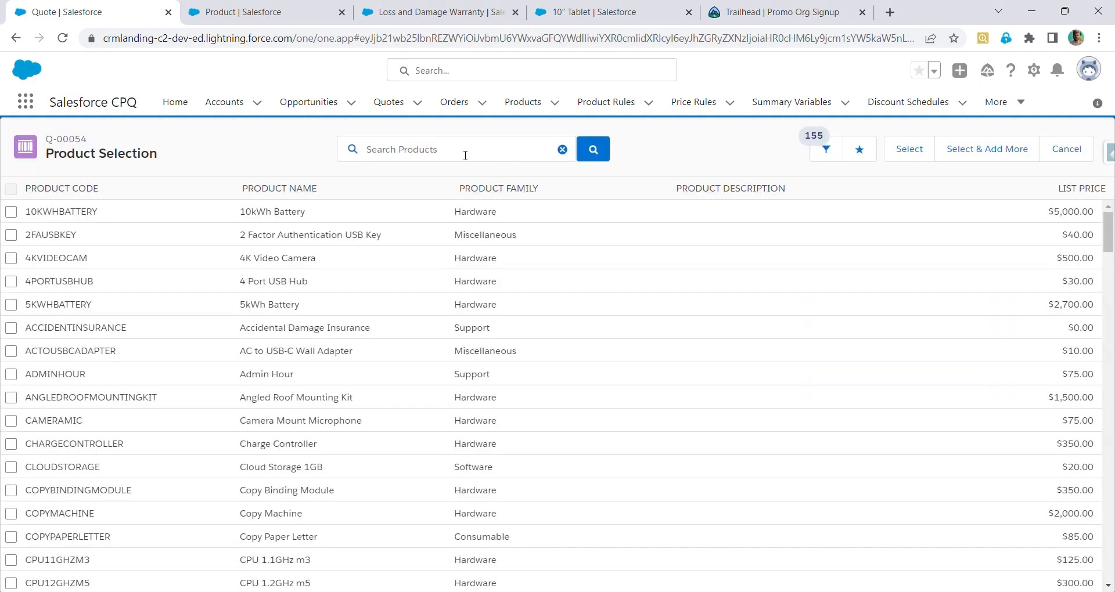
click(440, 152)
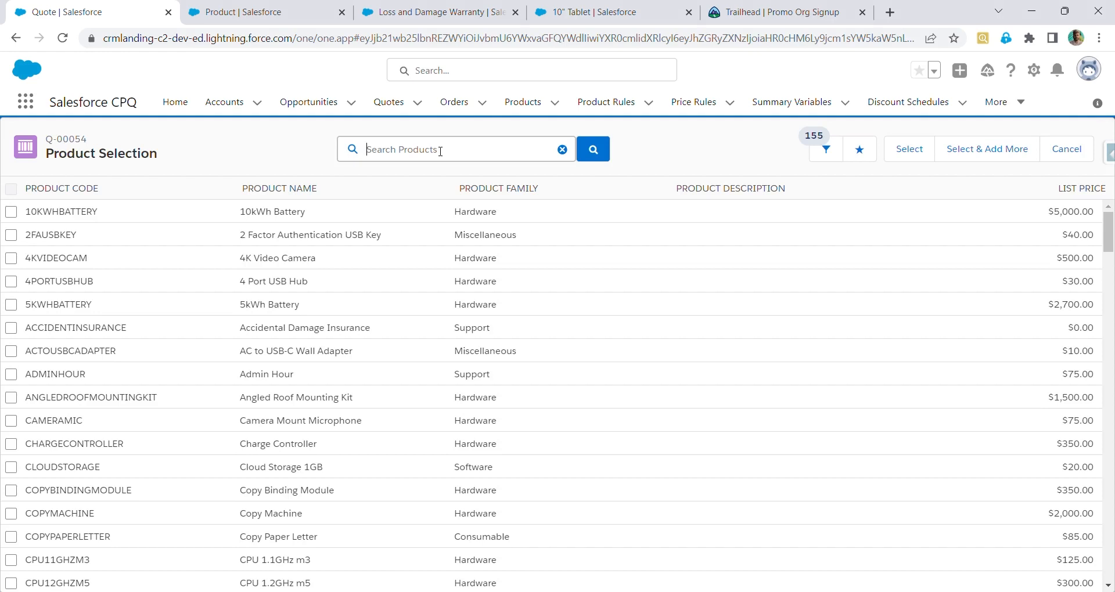
text(10)
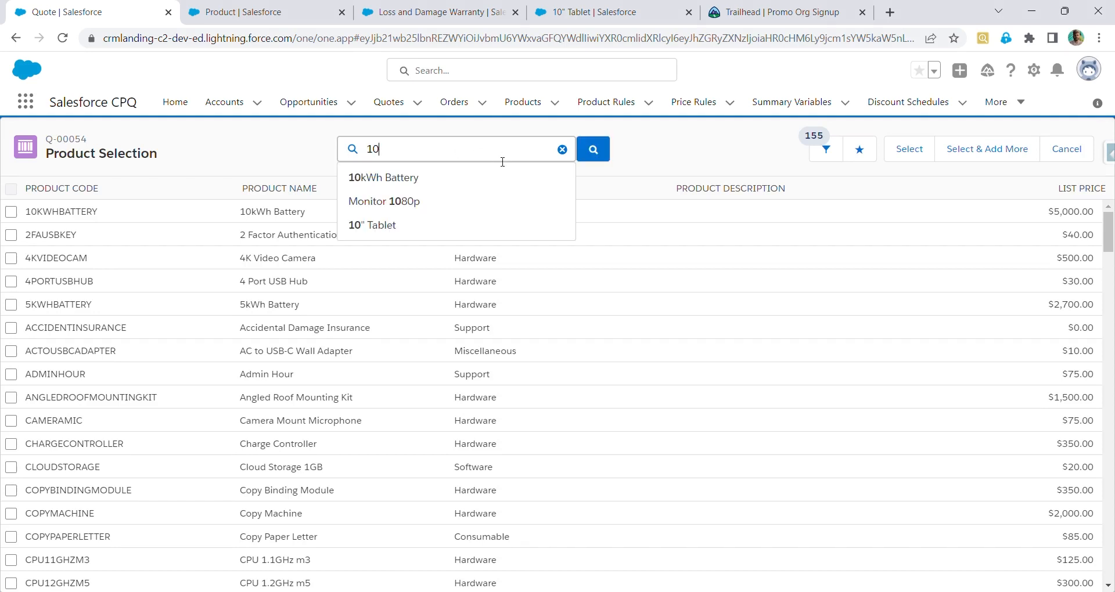
click(438, 226)
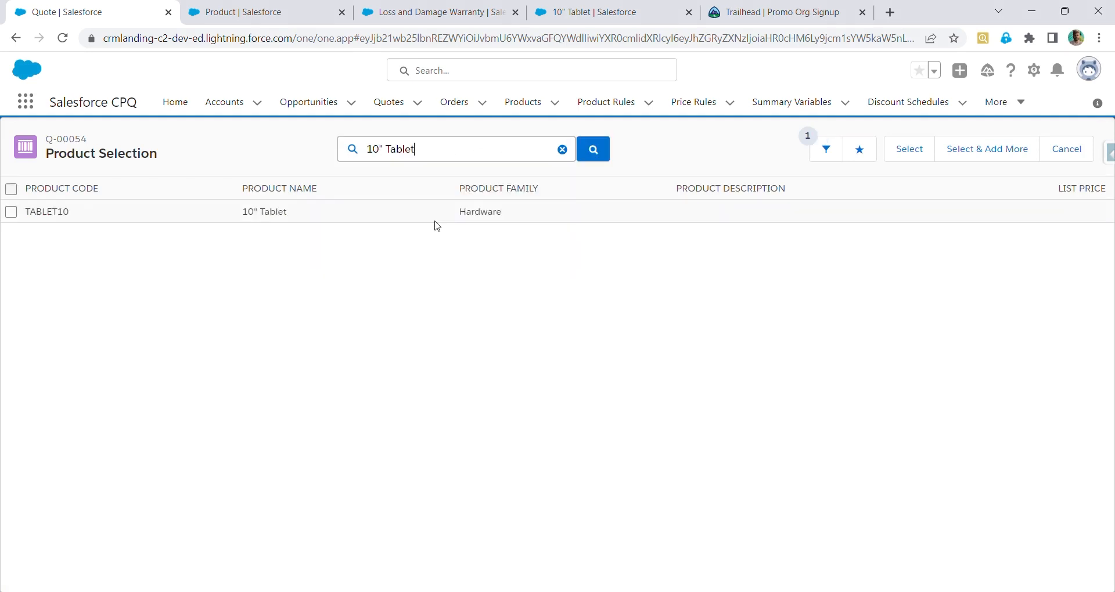
click(10, 212)
click(910, 152)
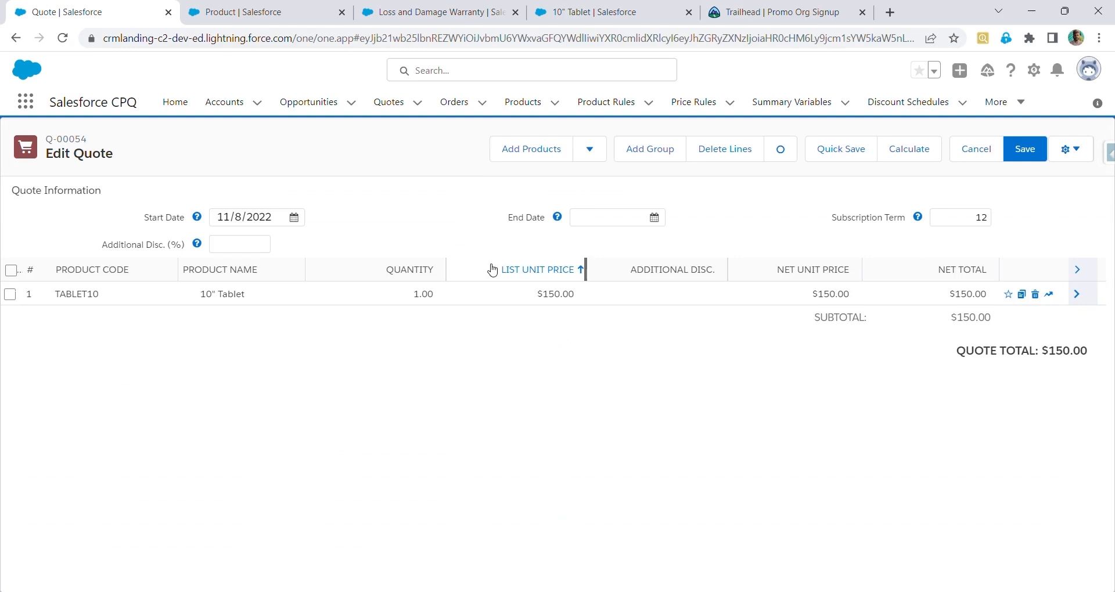
Search for and add the Loss and Damage Warranty product to the quote, then quick save
click(511, 166)
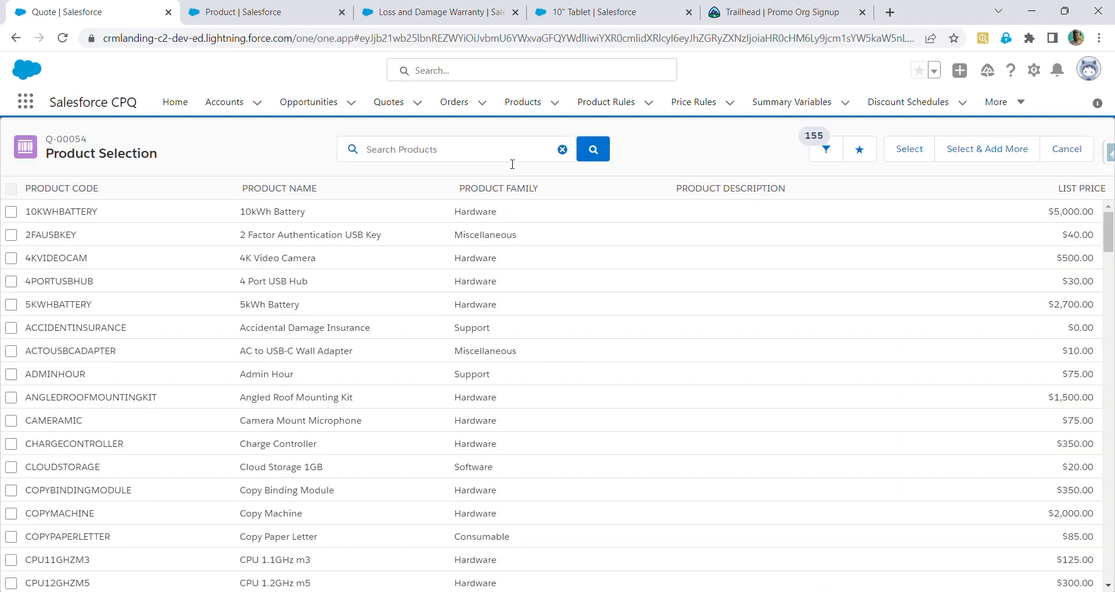
text(loss)
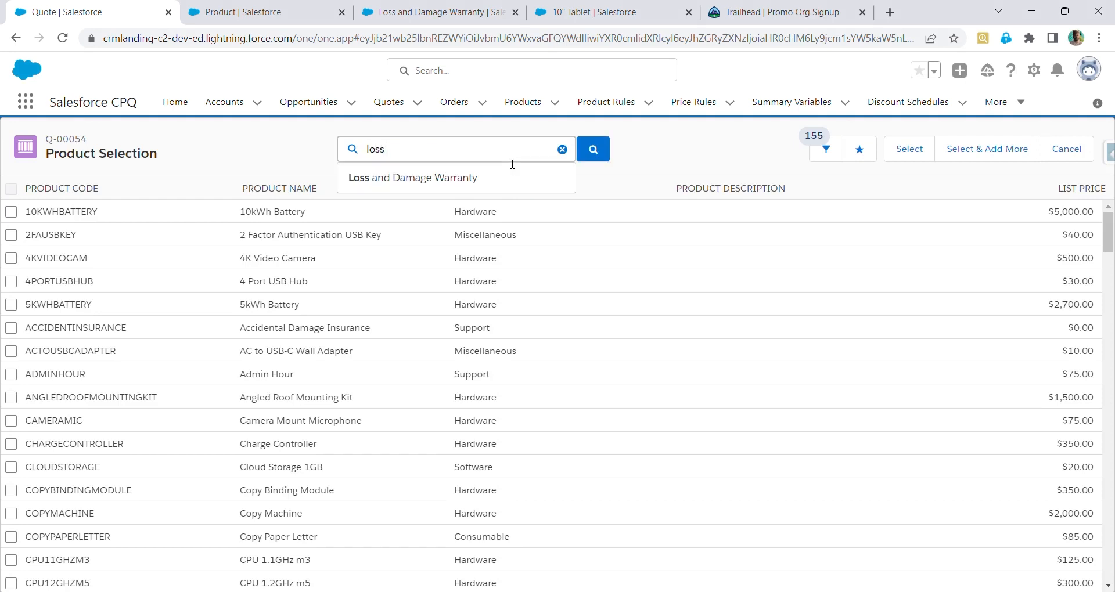
click(465, 185)
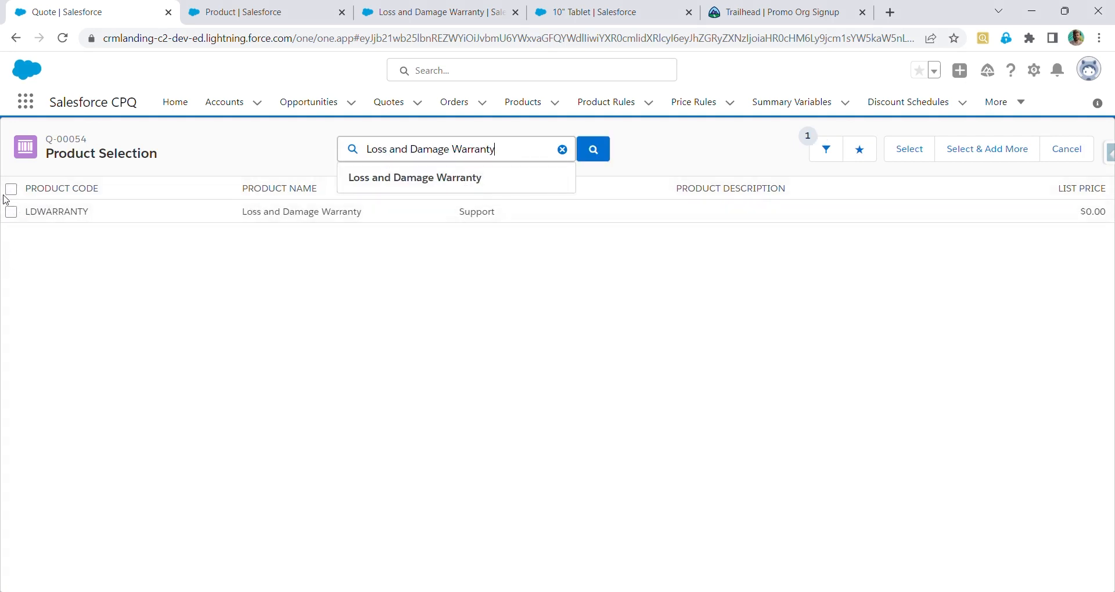
click(12, 213)
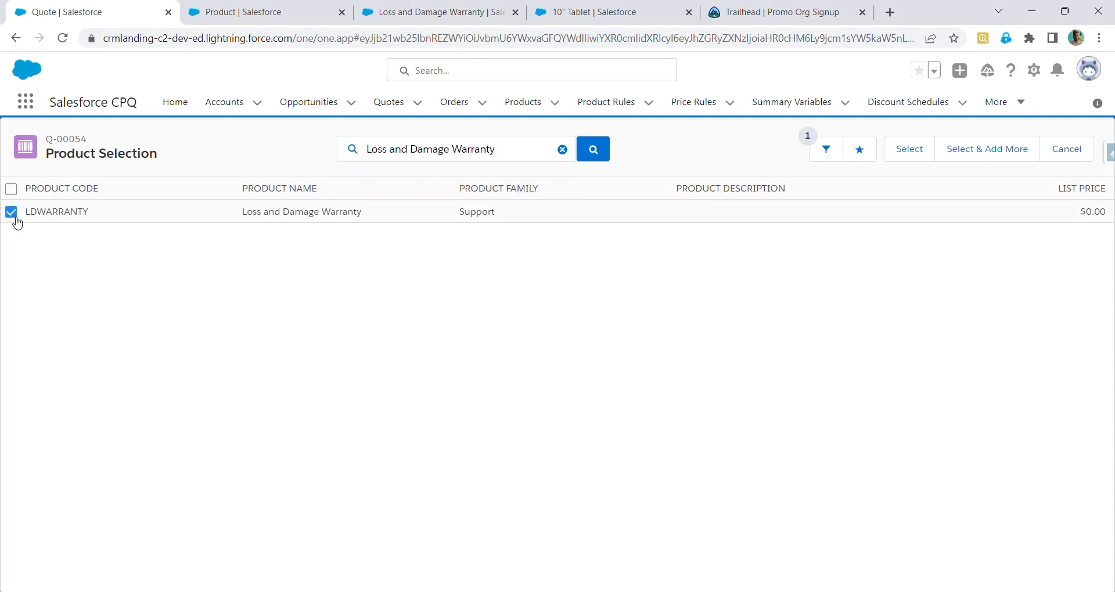
click(919, 145)
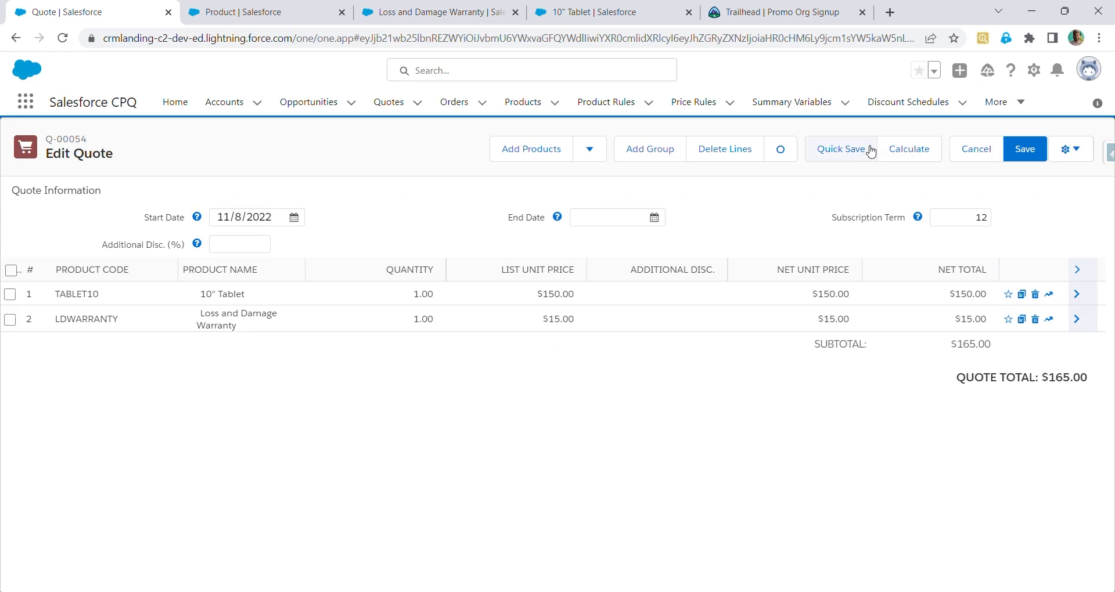
click(871, 152)
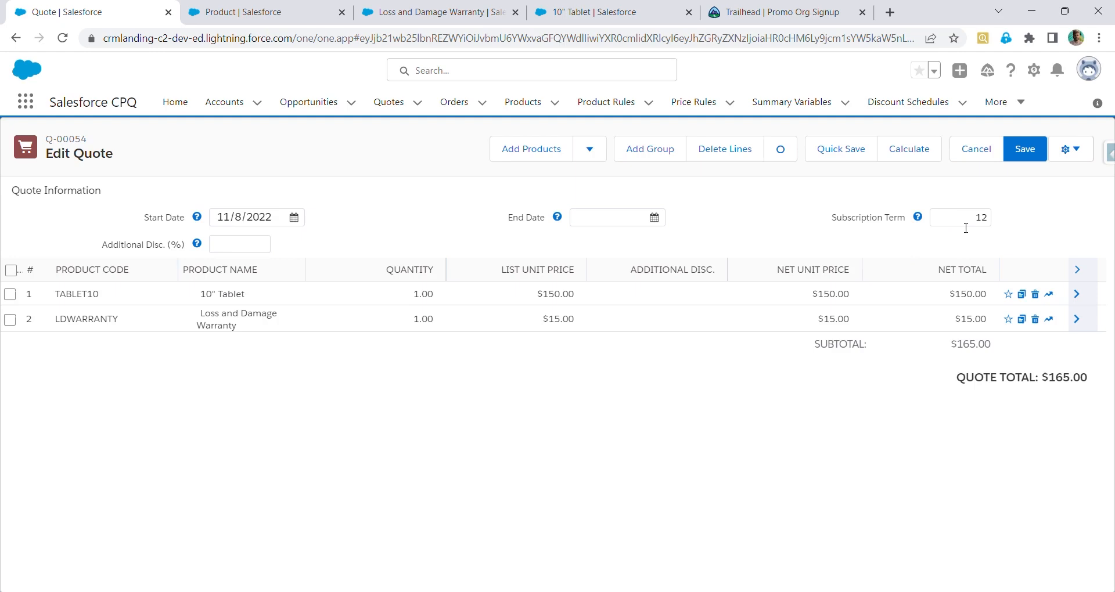
Set the quote's subscription term to 36 and quick save the quote
click(986, 225)
double_click(986, 225)
text(36)
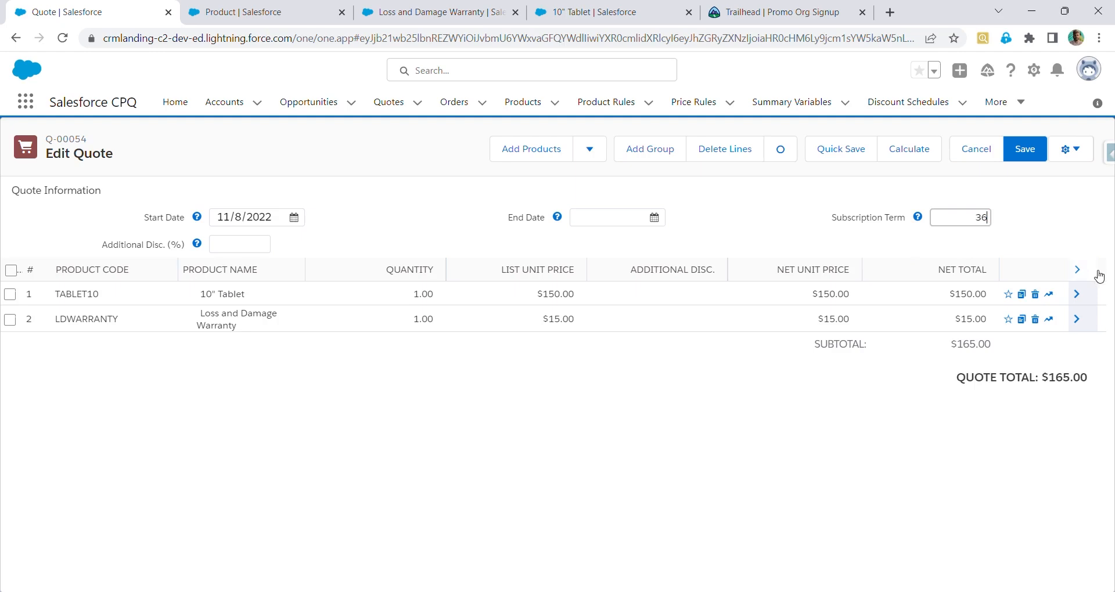
click(844, 159)
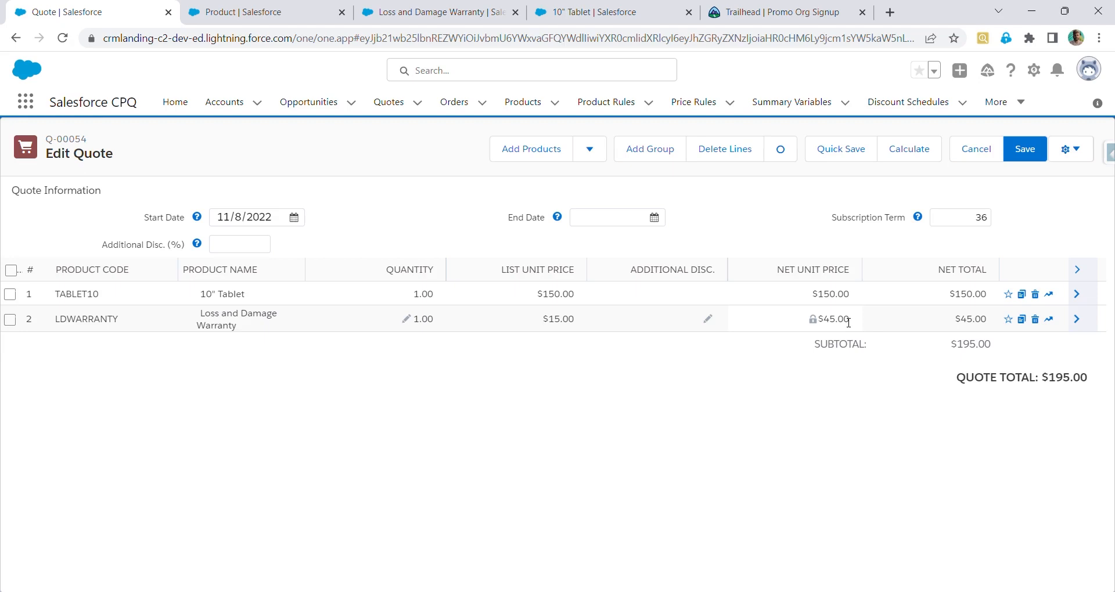
On the Loss and Damage Warranty product record, set its subscription term to 36 and save
drag(438, 11, 285, 40)
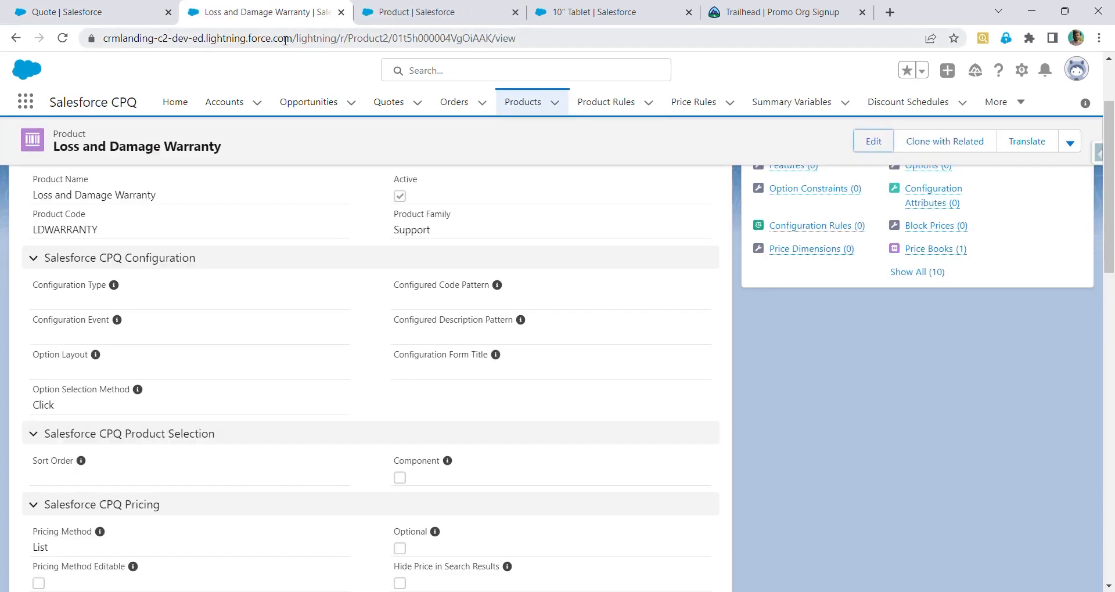
scroll(355, 339, up, 2)
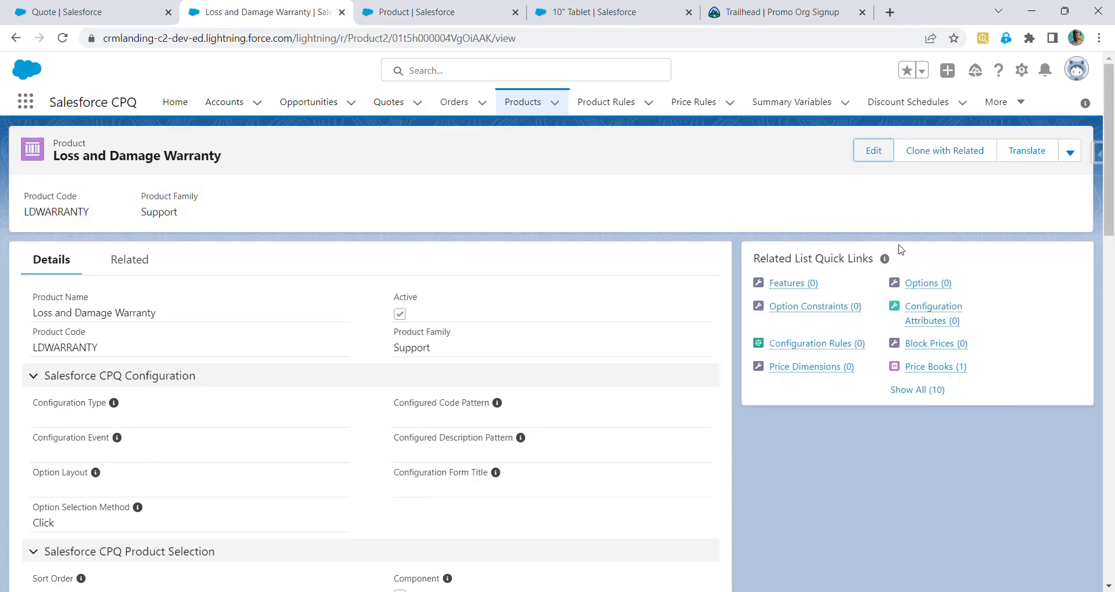
click(876, 152)
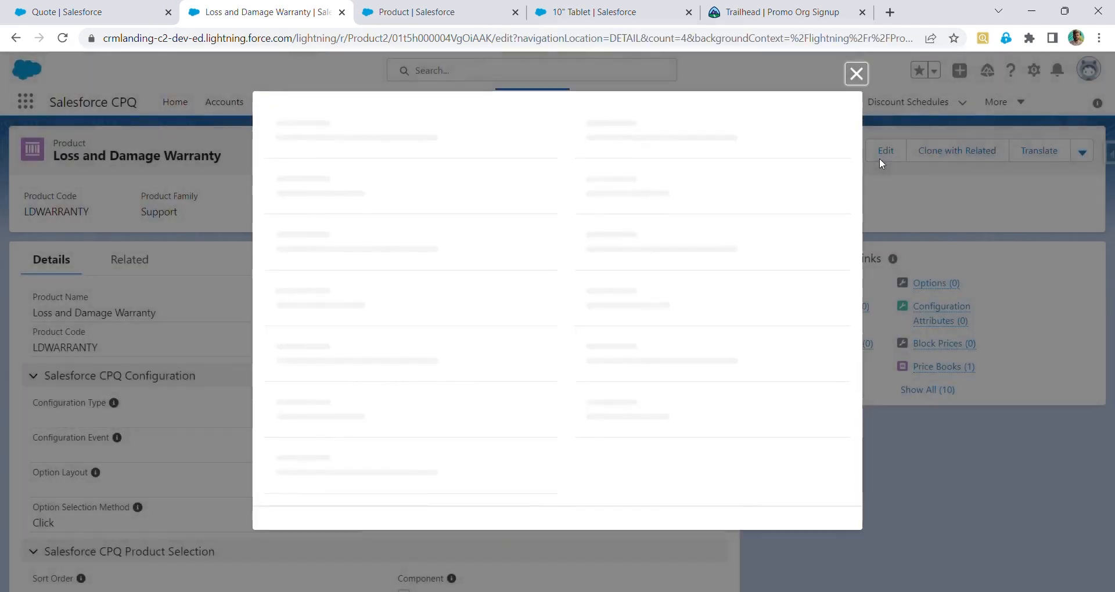
scroll(505, 348, down, 8)
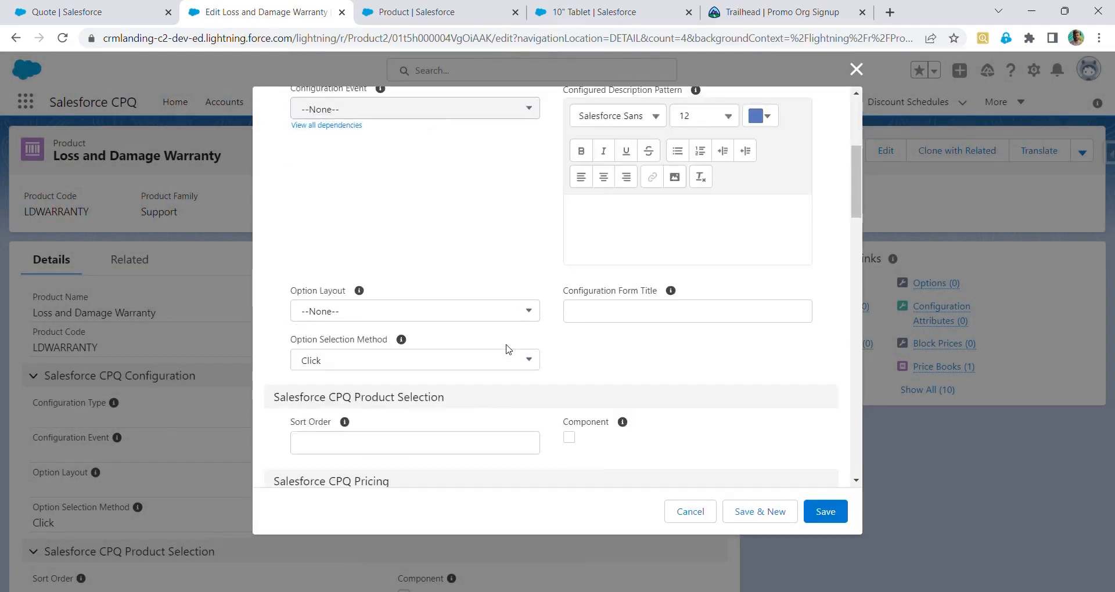
scroll(508, 349, down, 3)
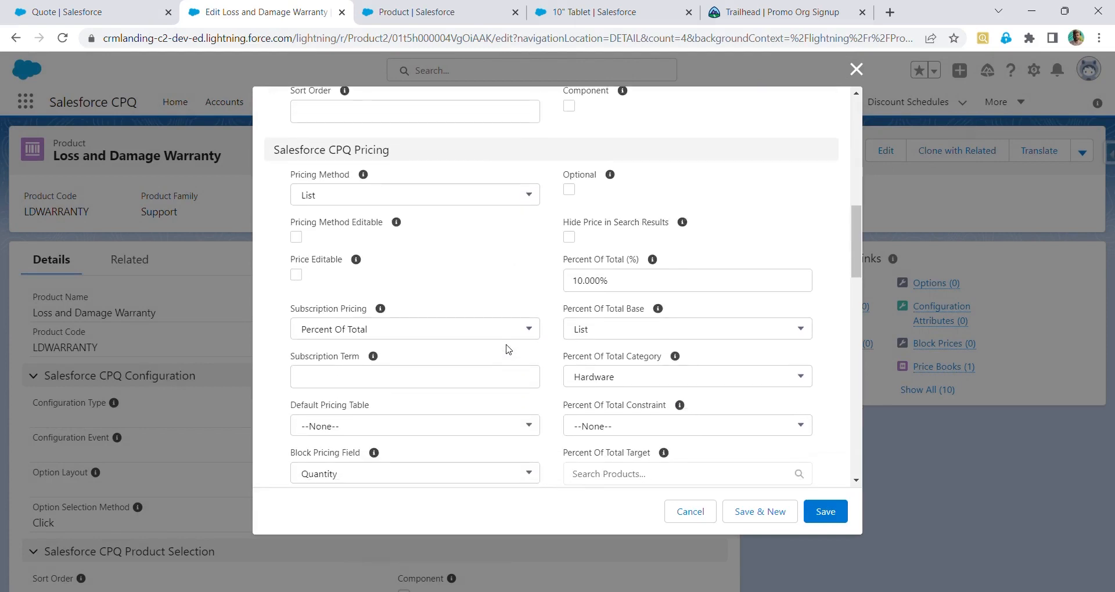
click(491, 385)
text(36)
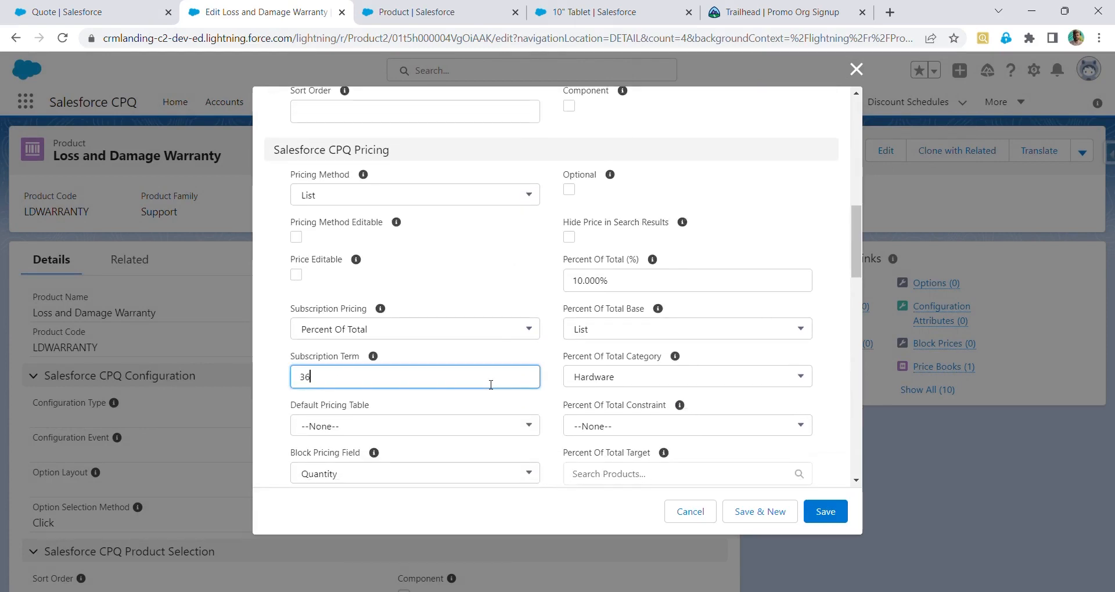
click(825, 511)
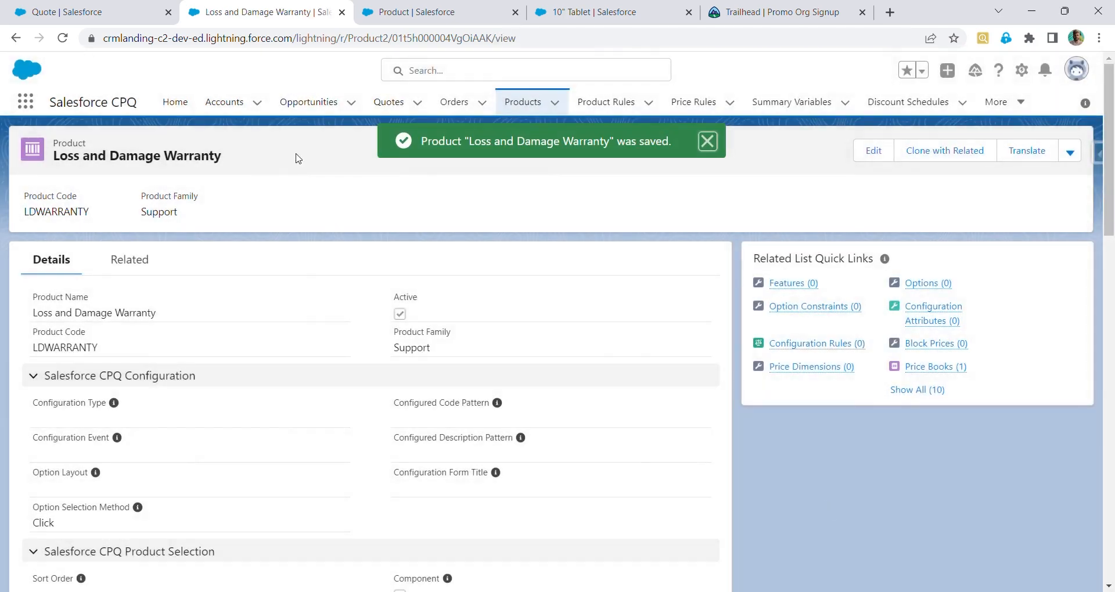
Delete the Loss and Damage Warranty line from the quote
click(92, 12)
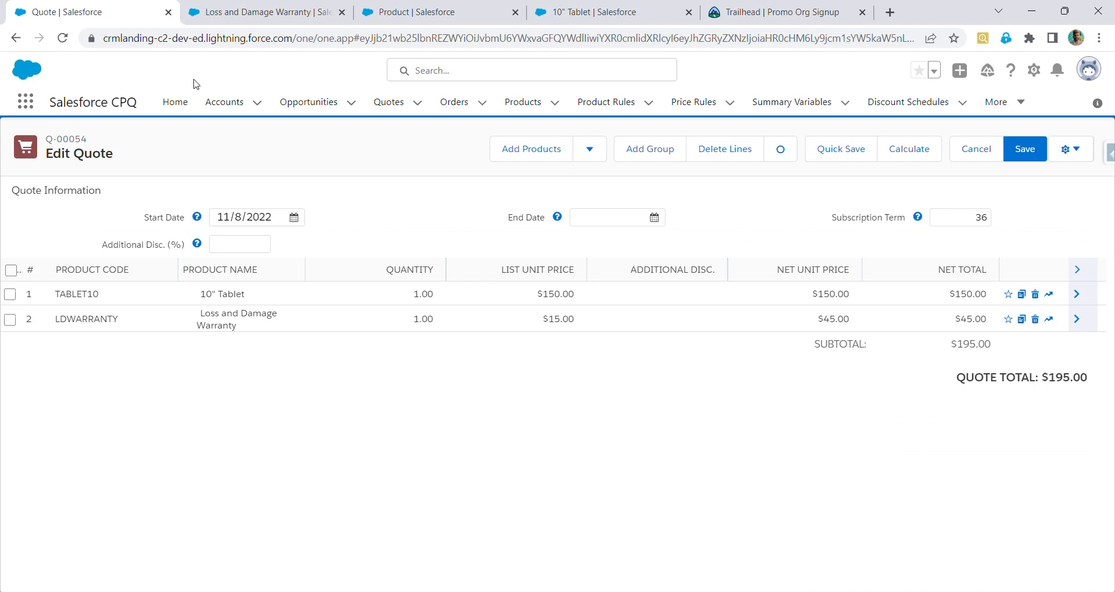
click(63, 39)
click(1035, 320)
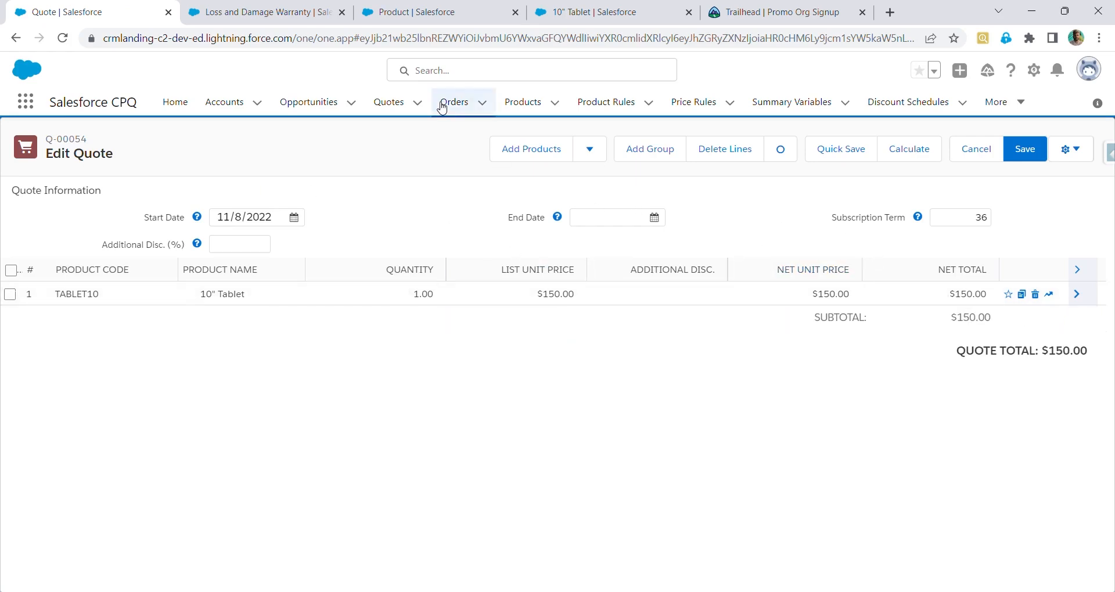
Search for and add the Loss and Damage Warranty product to the quote again
click(555, 157)
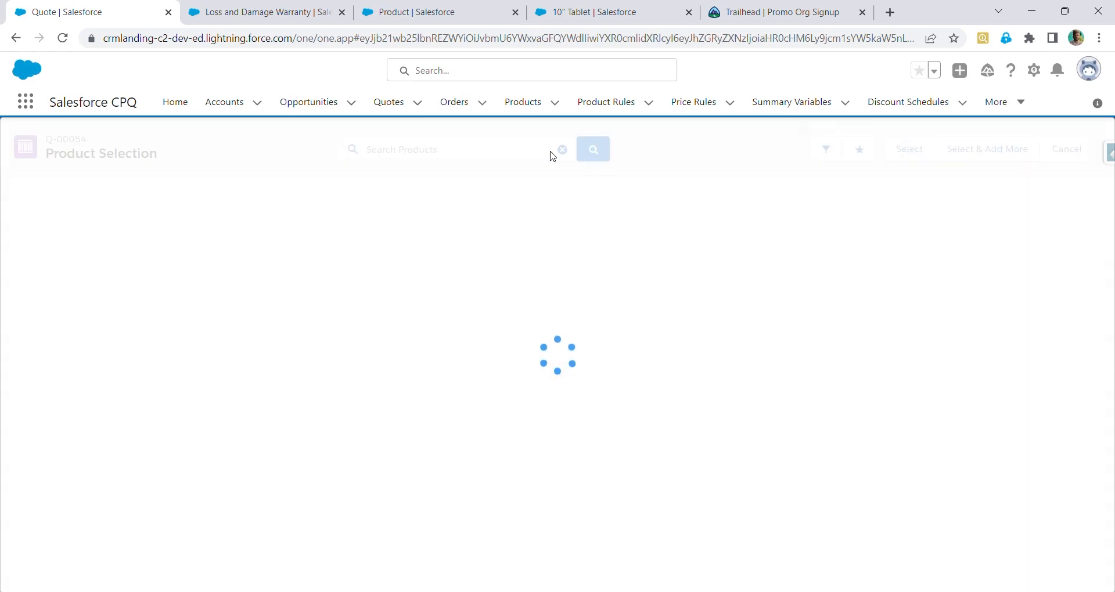
click(493, 158)
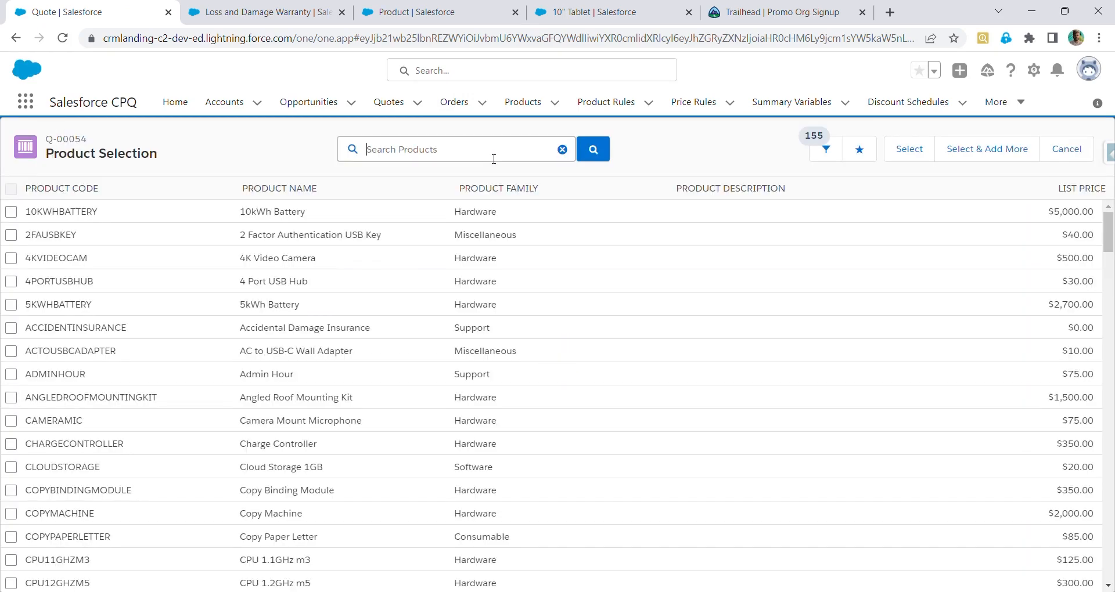
text(loss)
click(497, 202)
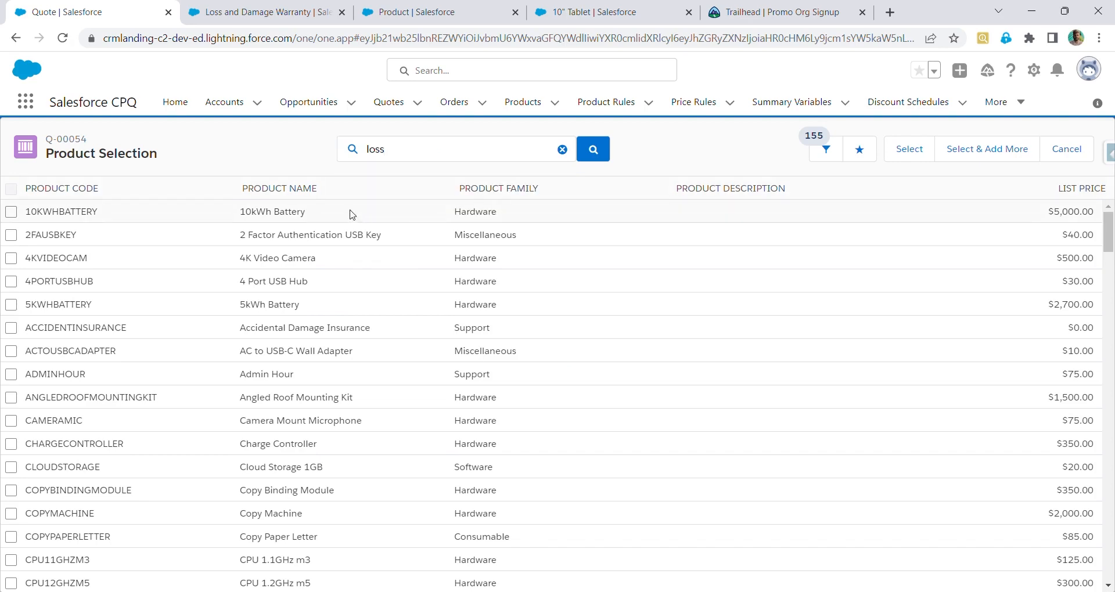
click(466, 152)
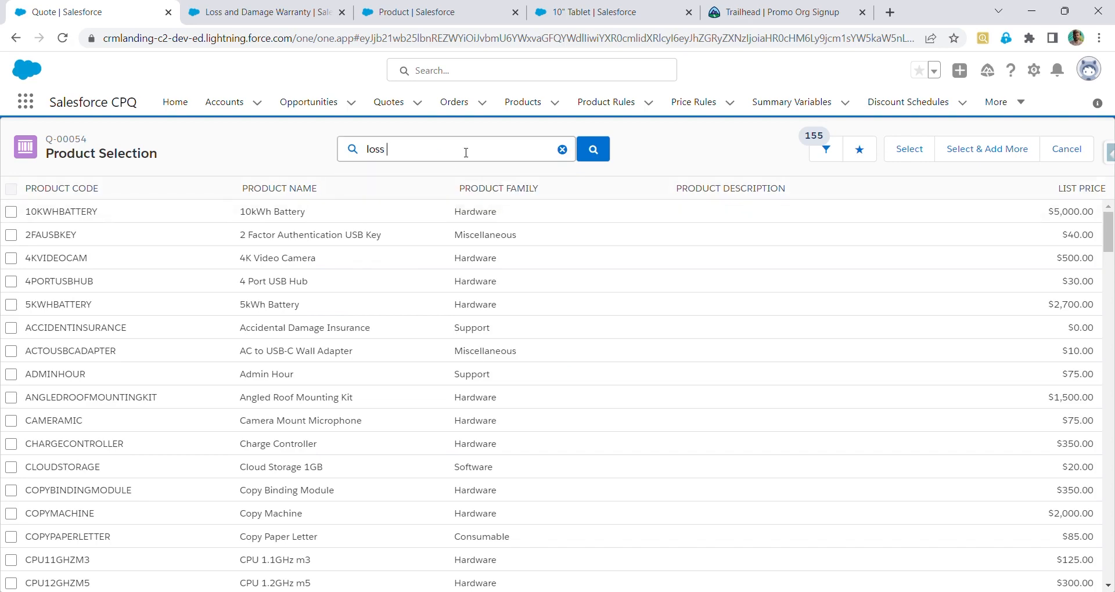
key(BackSpace)
text(s)
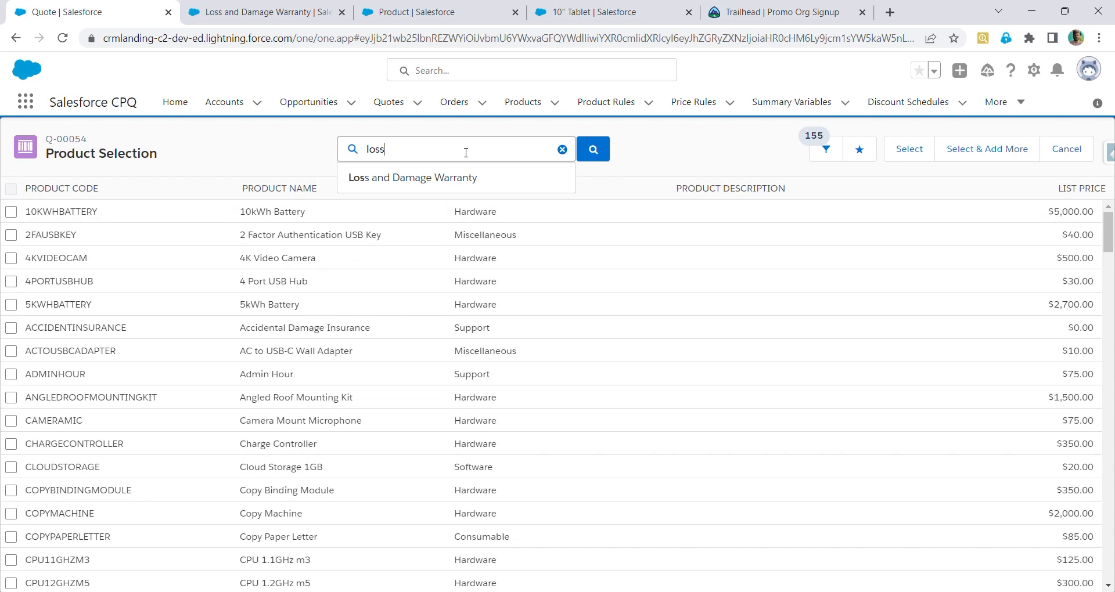
click(468, 179)
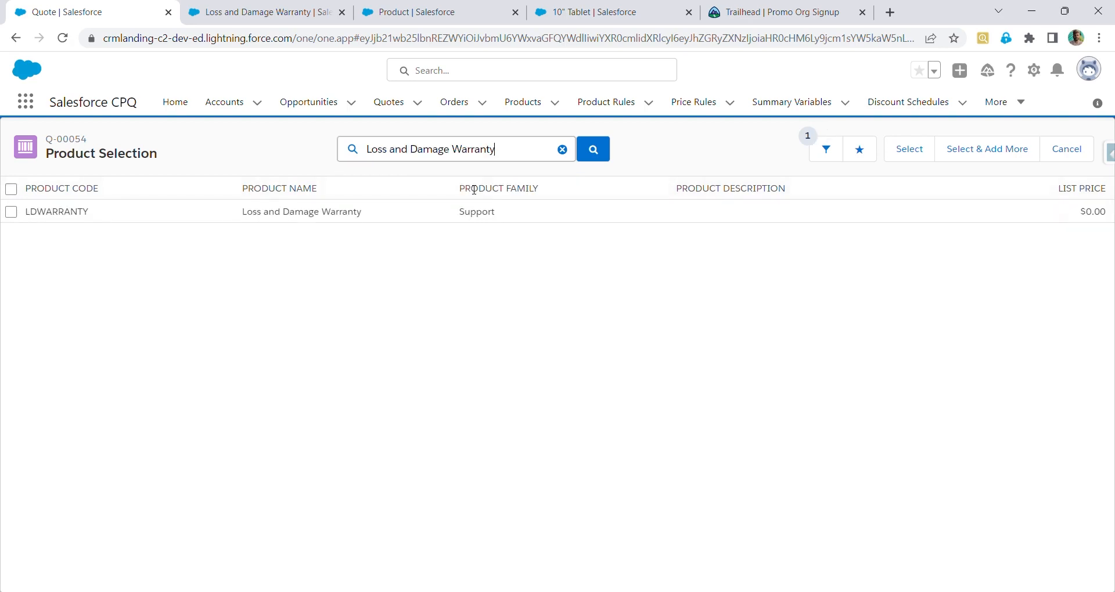
click(18, 216)
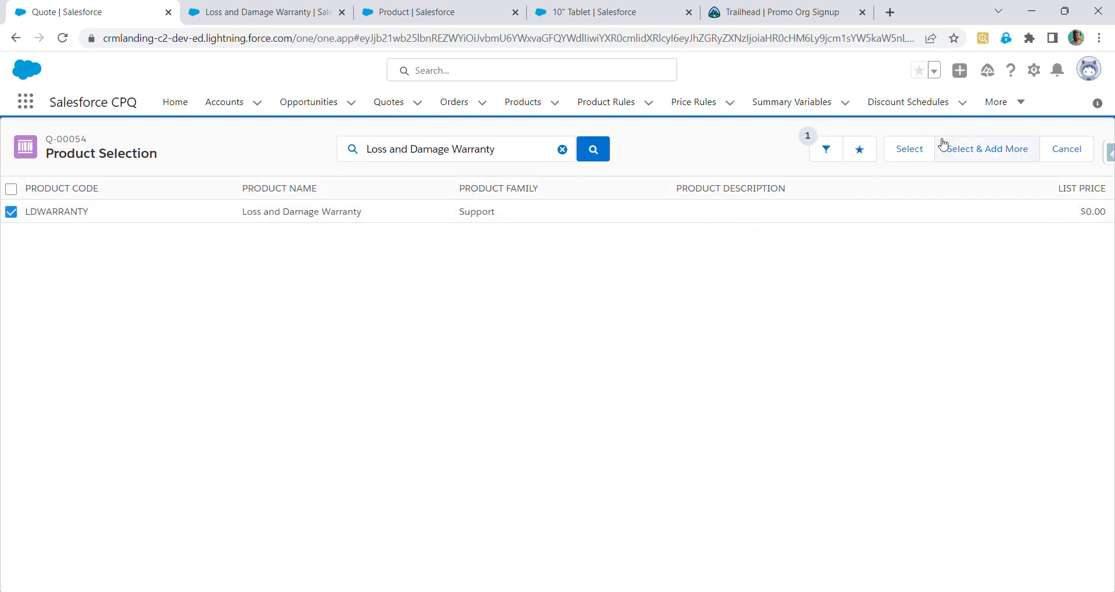
click(909, 150)
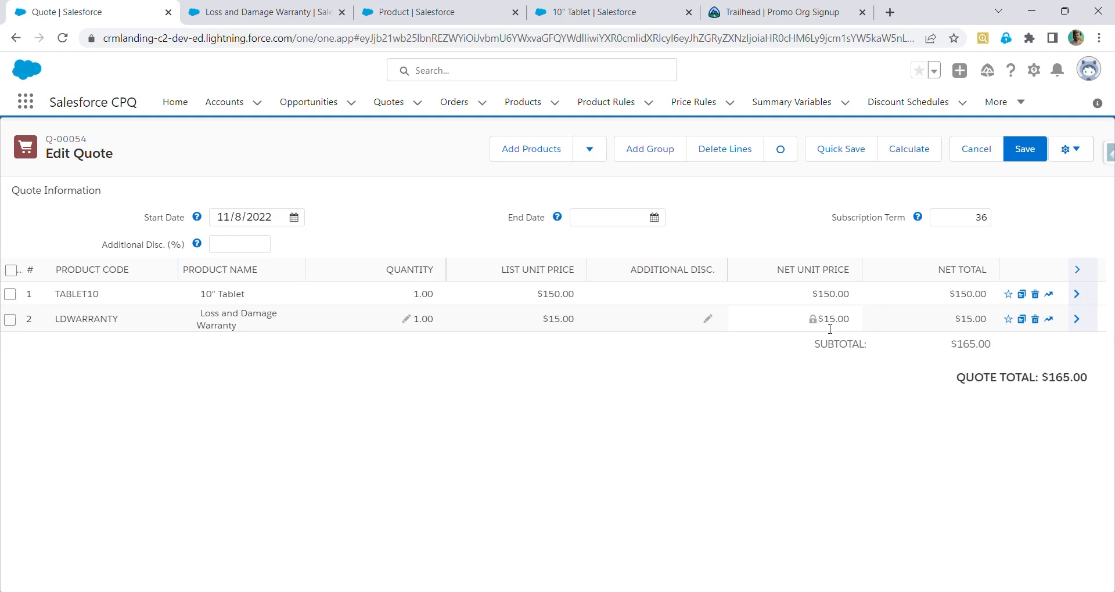
Check the quote's subscription term and save the quote
click(980, 219)
double_click(981, 219)
click(1037, 154)
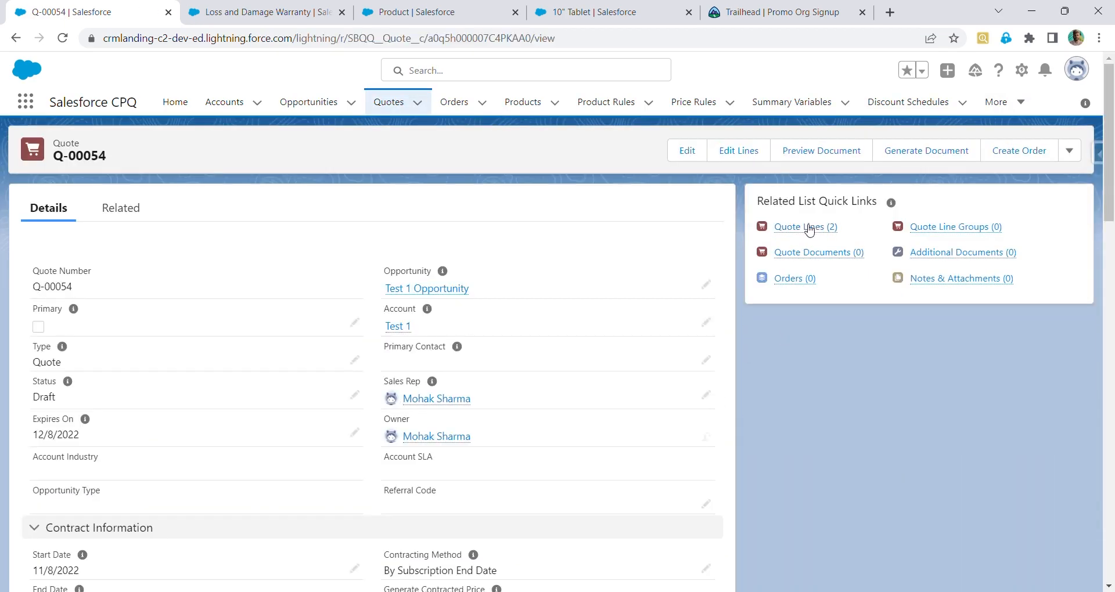
mouse_move(809, 231)
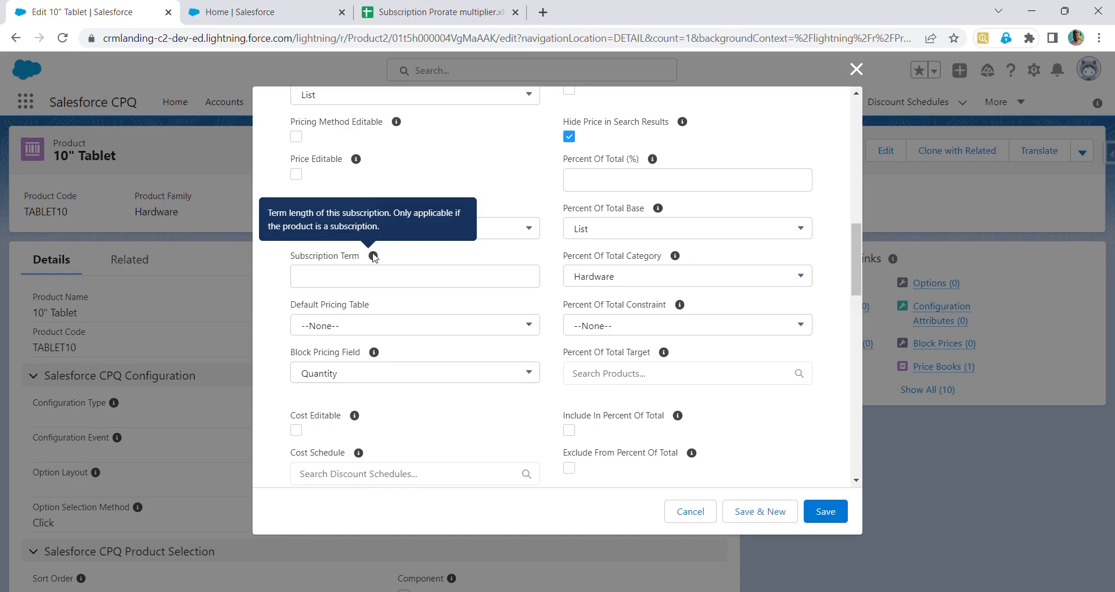
In Setup, find Installed Packages and open the Salesforce CPQ package's configuration settings
click(241, 12)
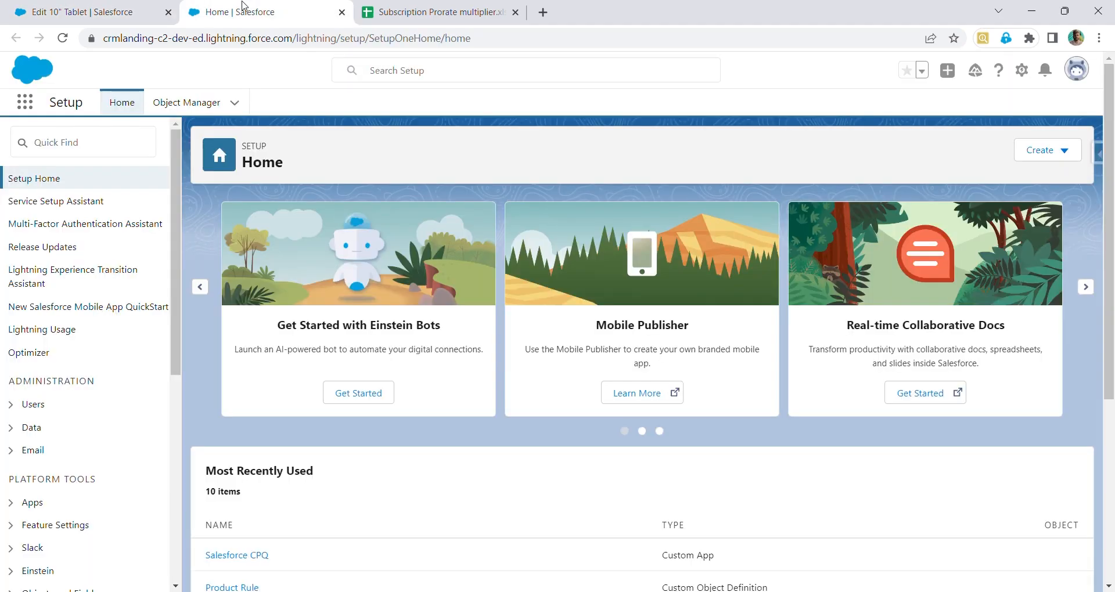
click(112, 141)
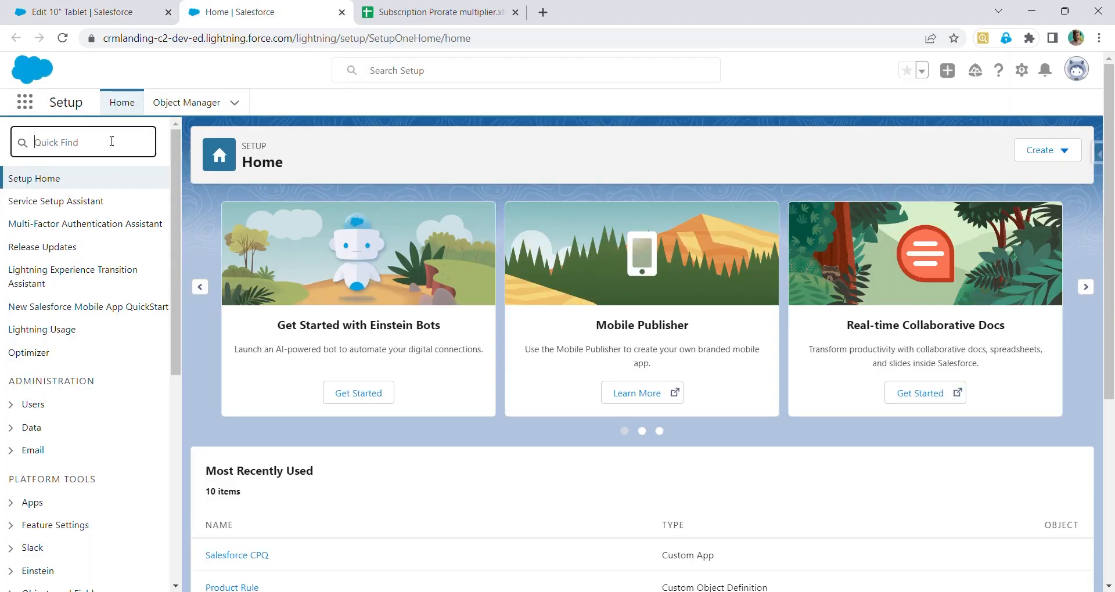
text(install)
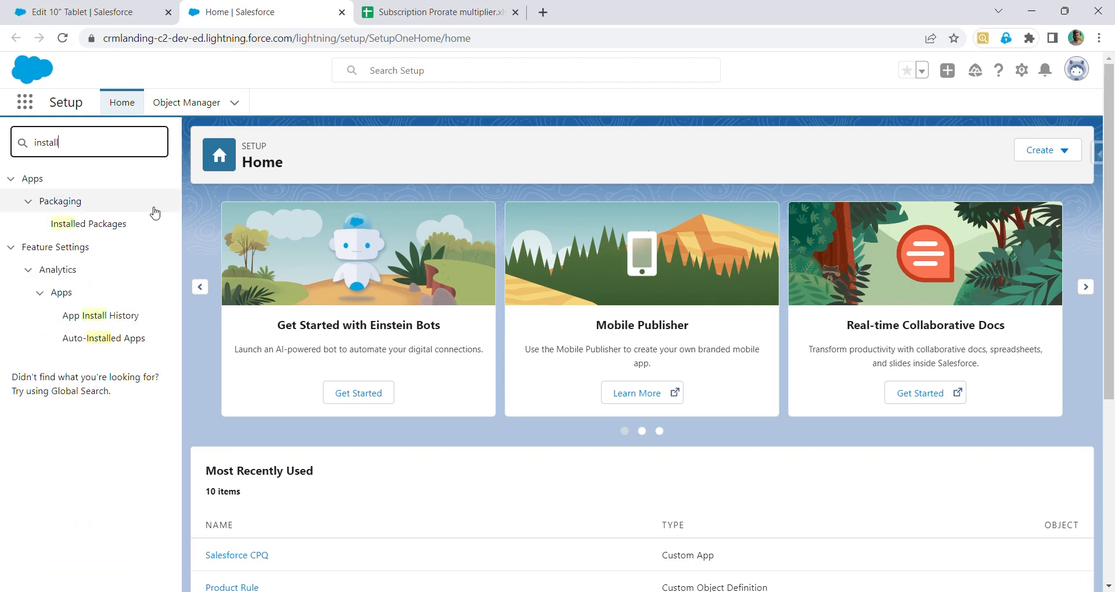
click(150, 229)
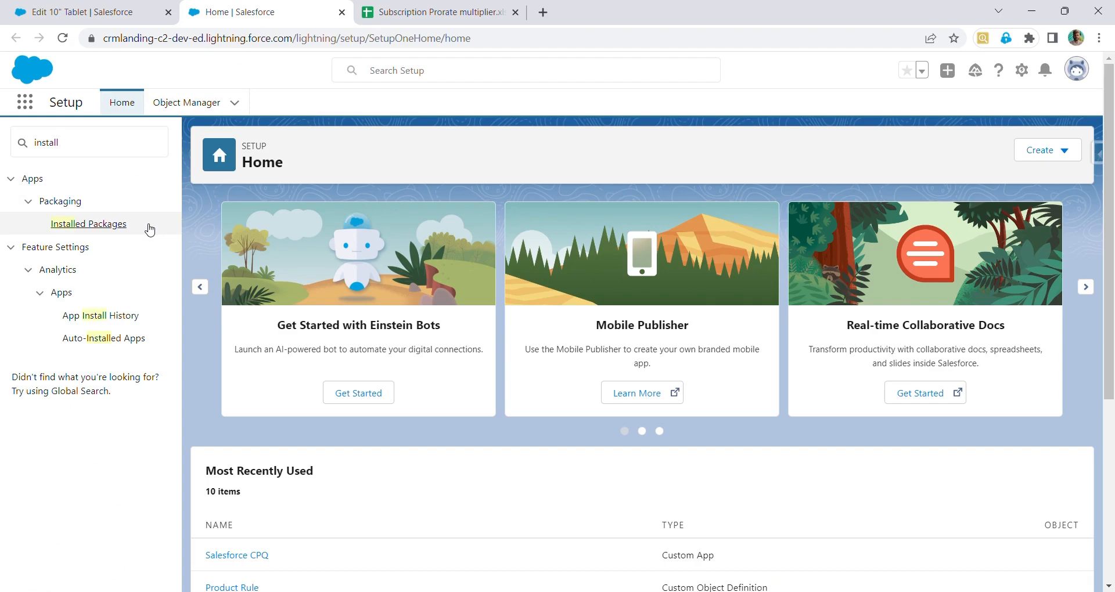
click(109, 228)
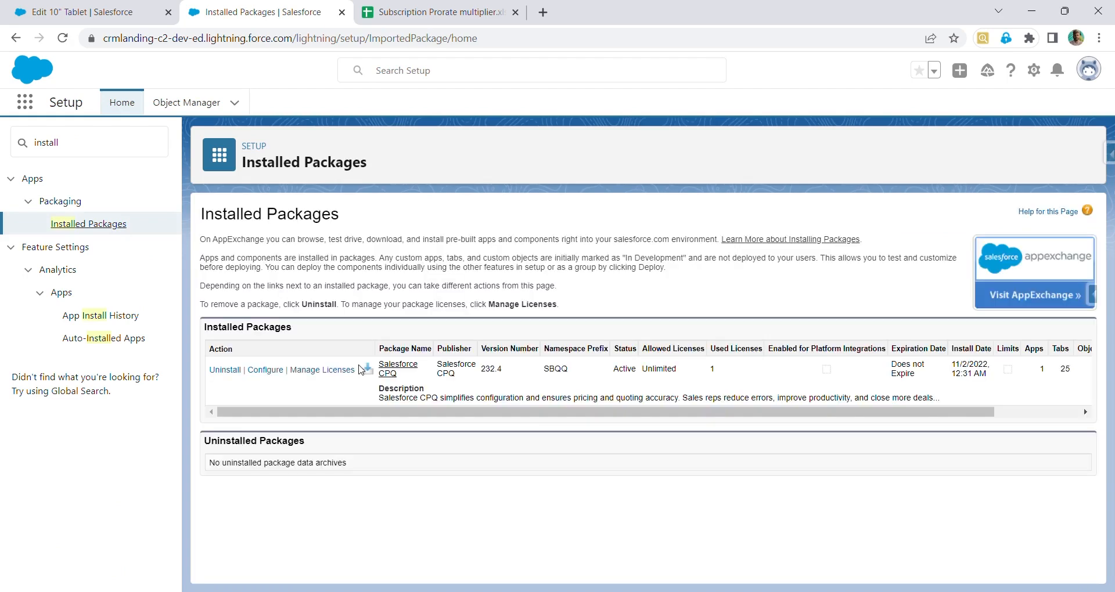
click(268, 372)
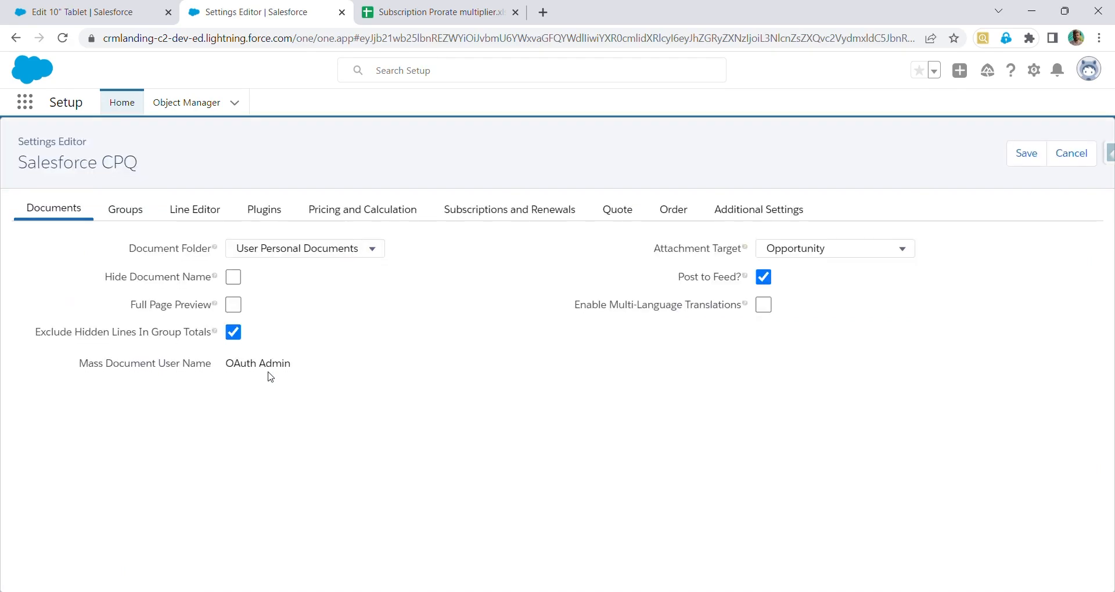
Review the Pricing and Calculation and Subscriptions and Renewals settings, including Subscription Prorate Precision and Subscription Term Unit
click(357, 214)
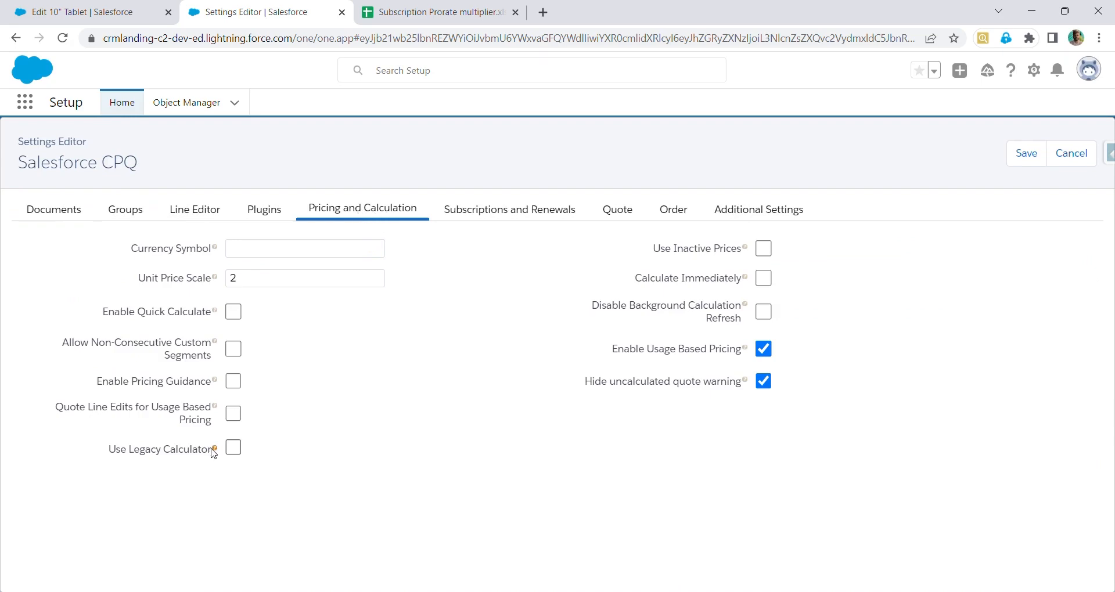
click(514, 215)
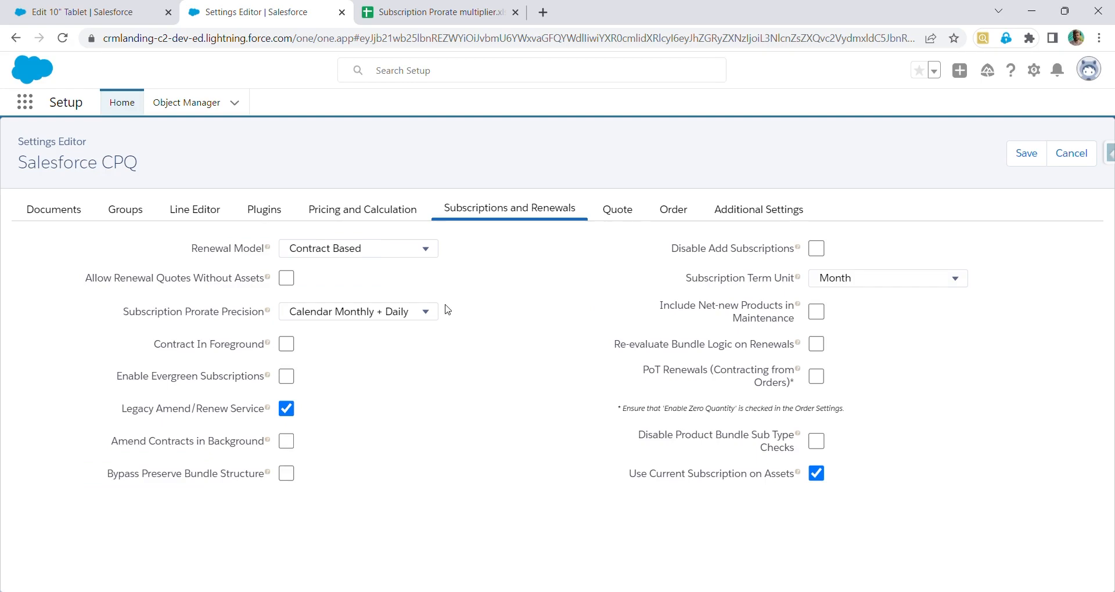
click(430, 319)
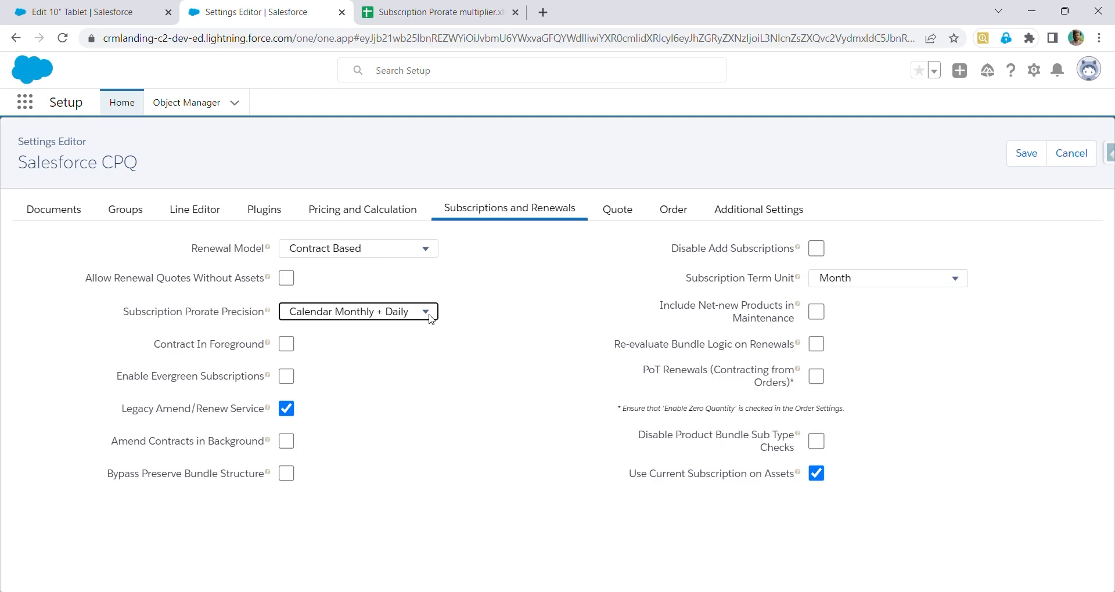
click(926, 282)
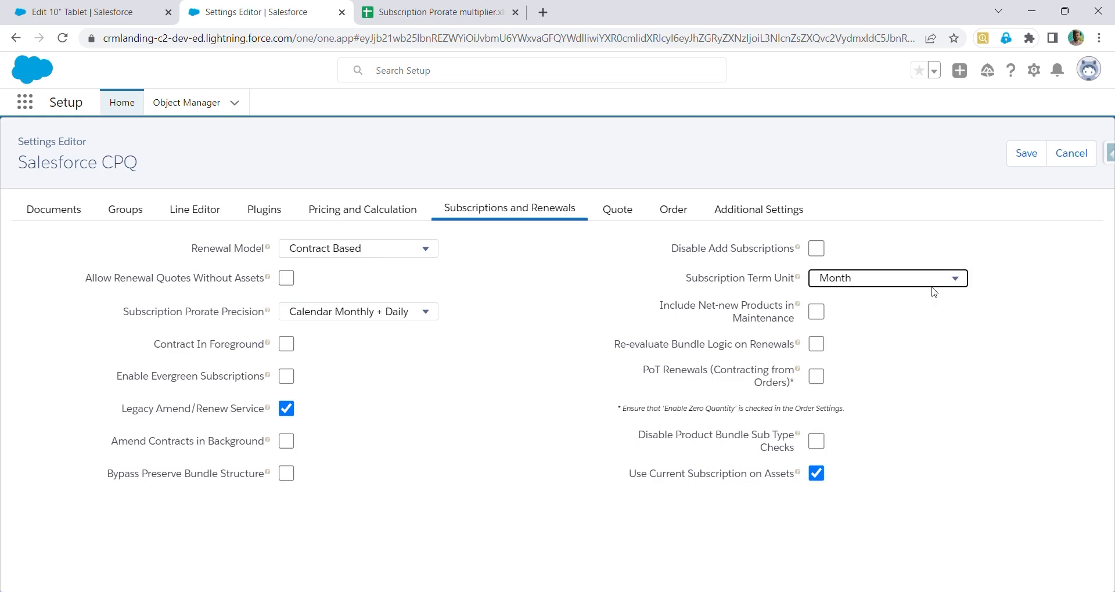
click(1073, 443)
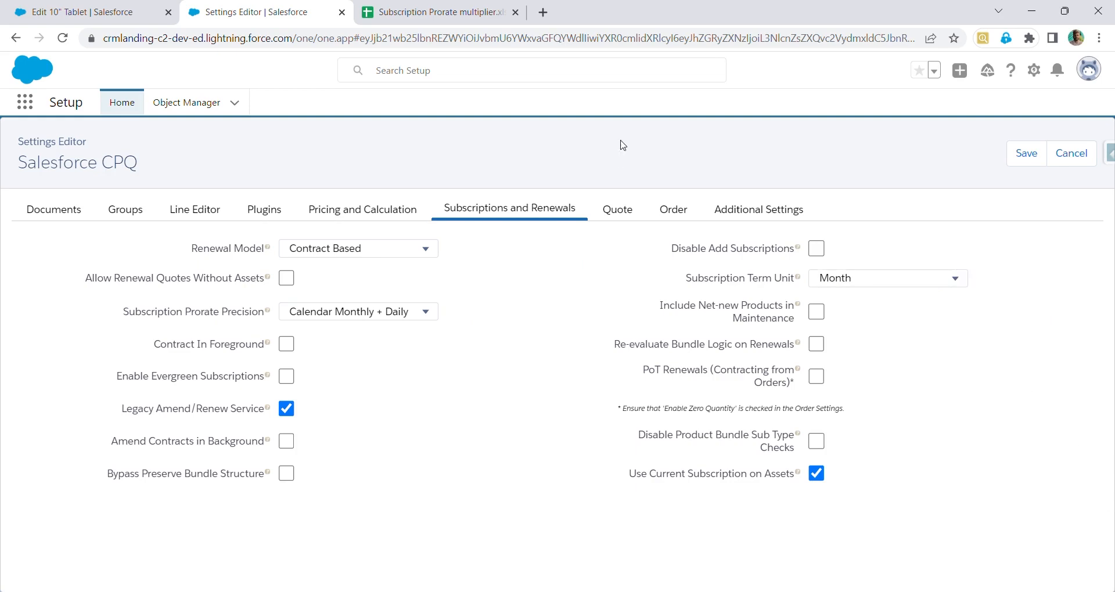
click(466, 25)
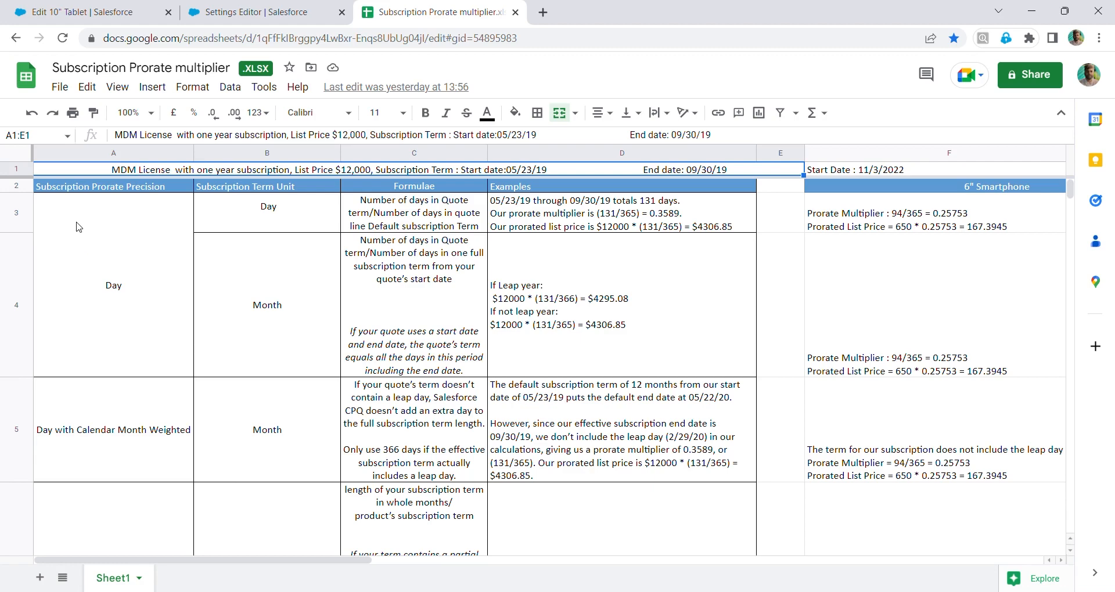
click(232, 9)
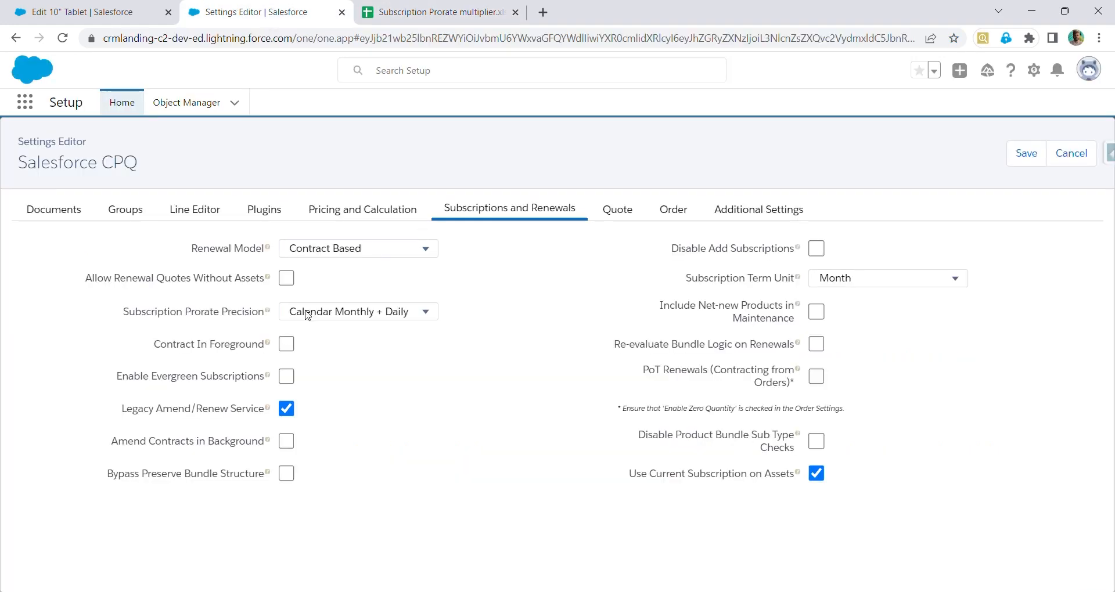
click(351, 317)
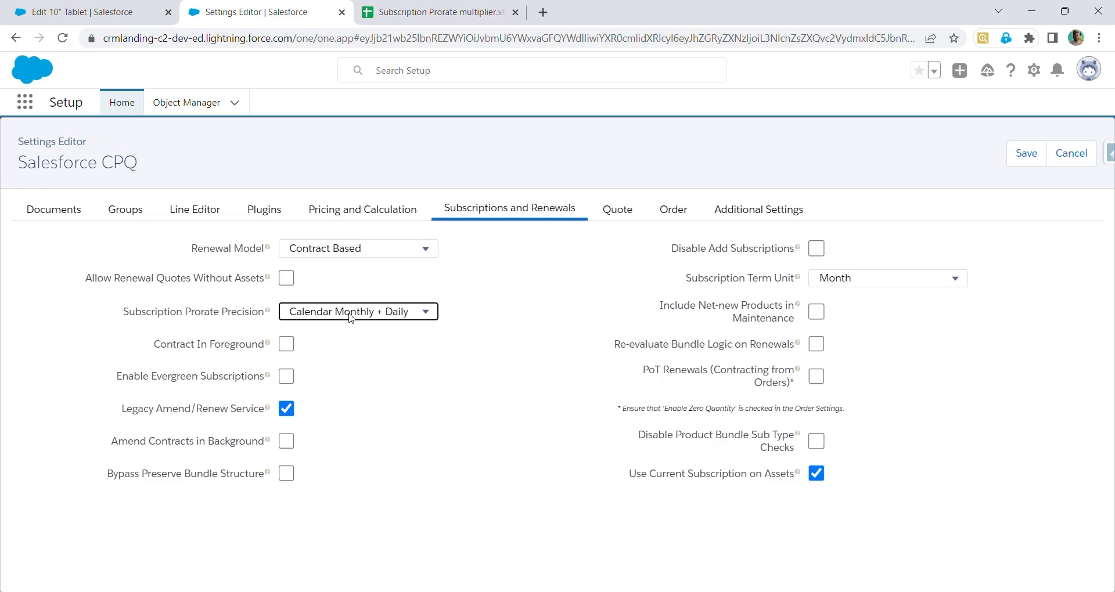
click(380, 10)
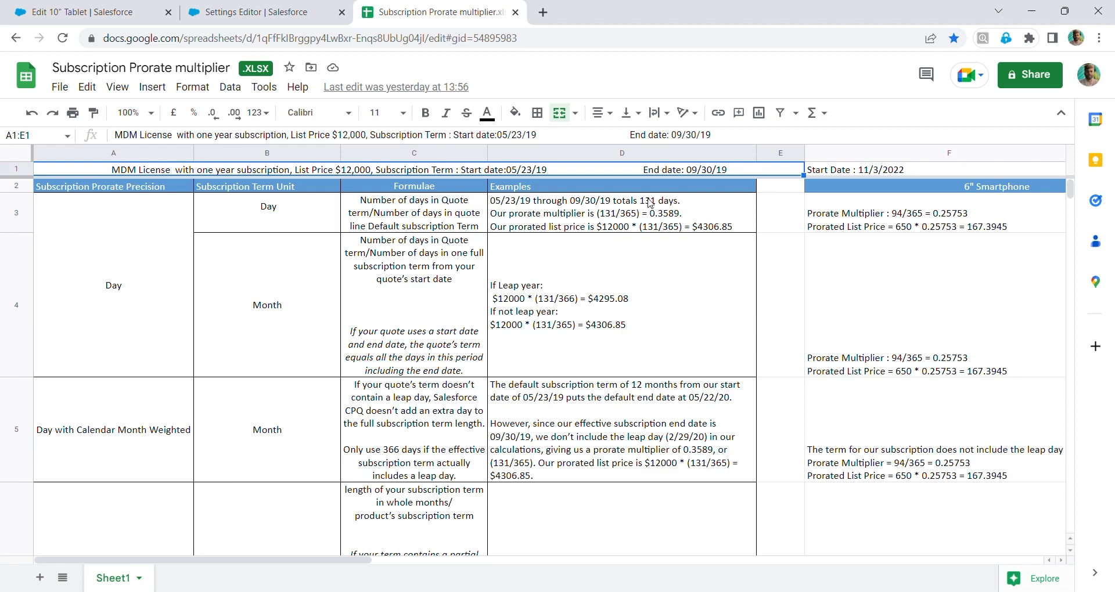
Examine the Subscription Prorate multiplier spreadsheet's examples for each prorate precision option
double_click(649, 206)
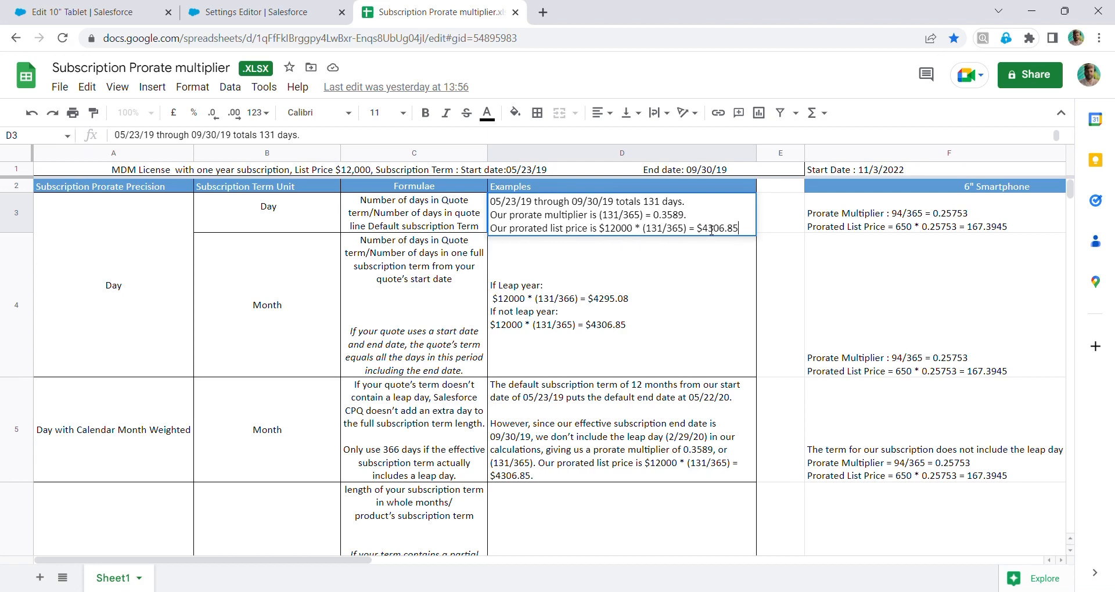
drag(696, 228, 743, 236)
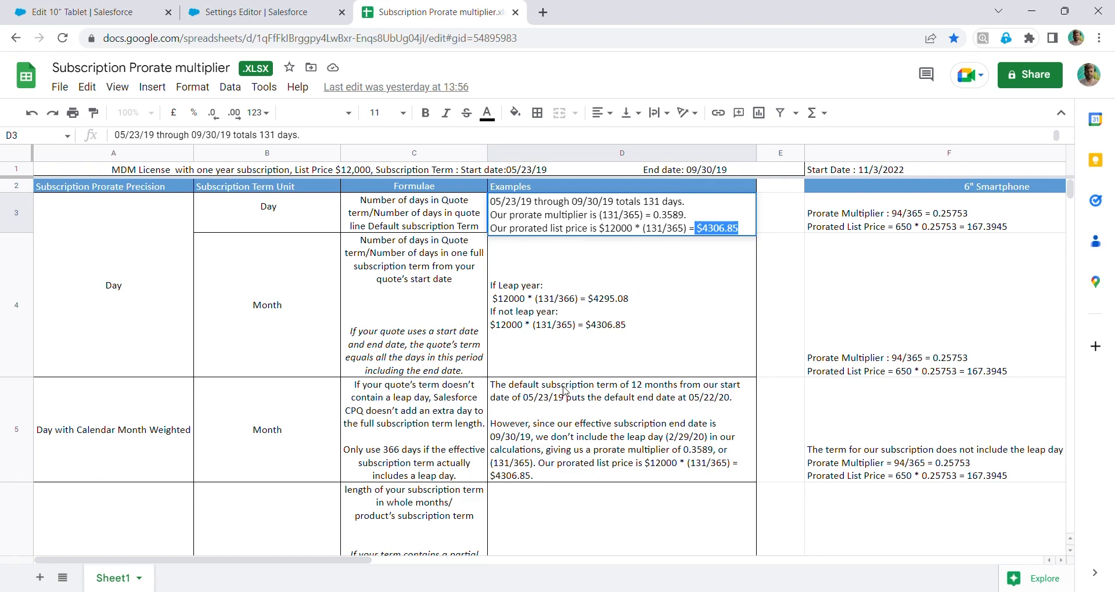
click(537, 398)
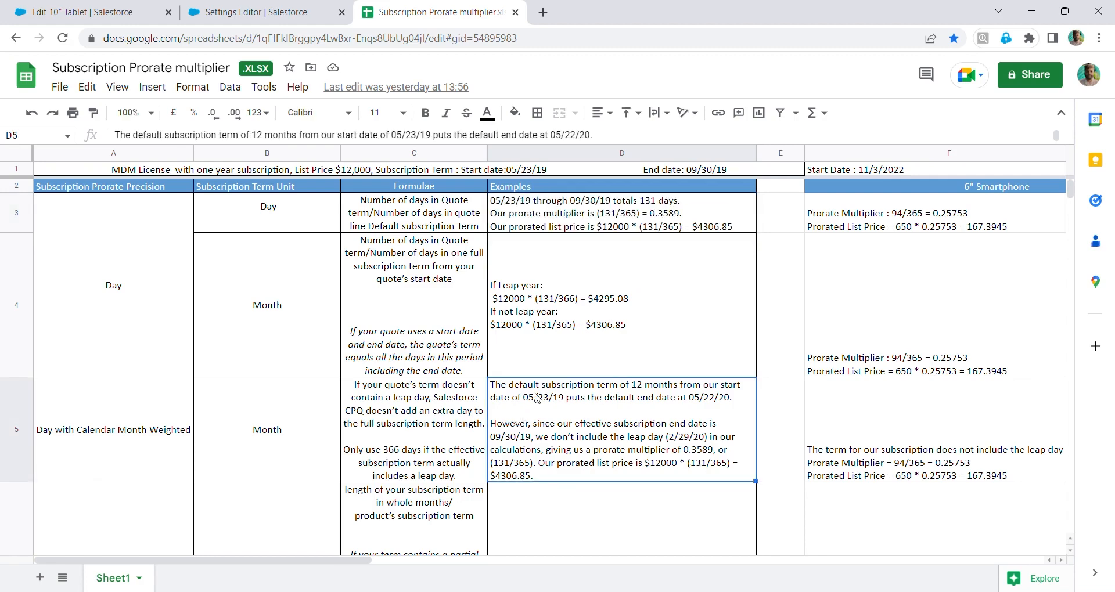
scroll(537, 398, down, 5)
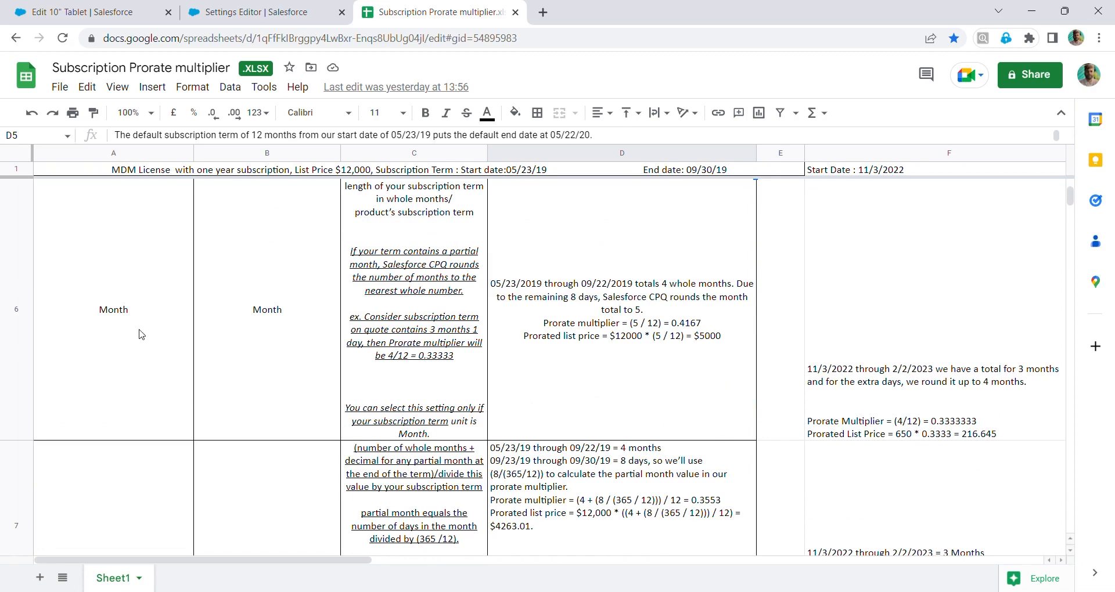
scroll(357, 346, up, 2)
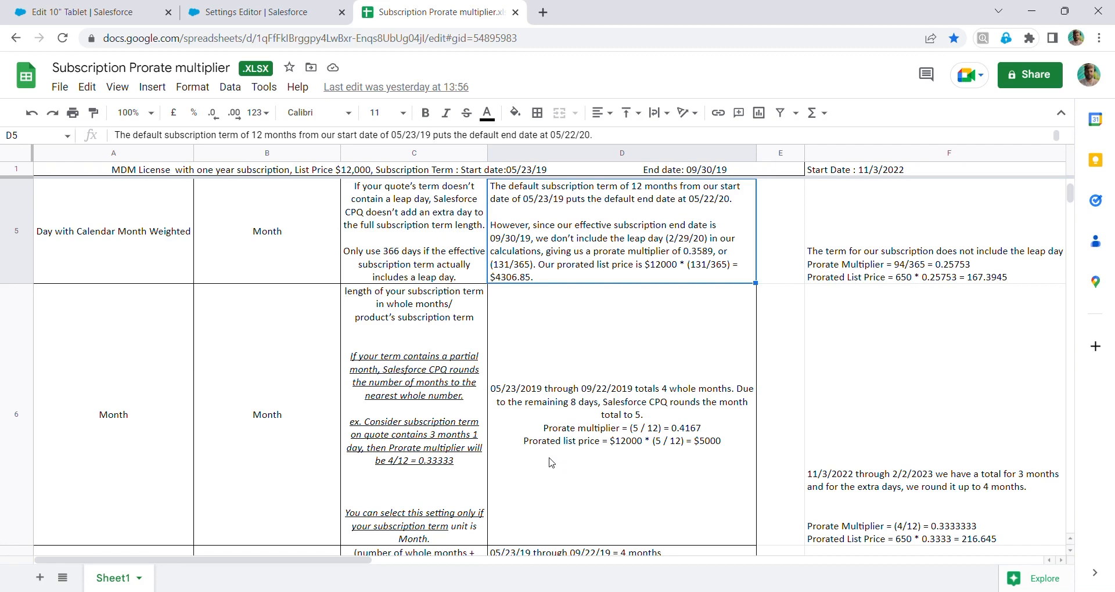
scroll(552, 463, down, 5)
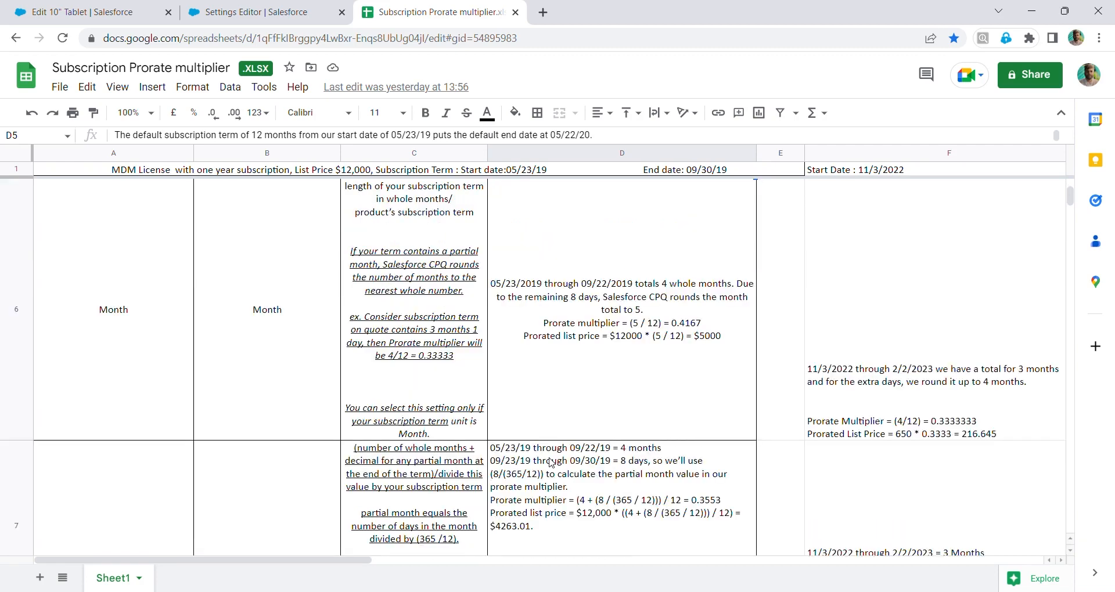
scroll(552, 463, up, 3)
scroll(551, 462, down, 3)
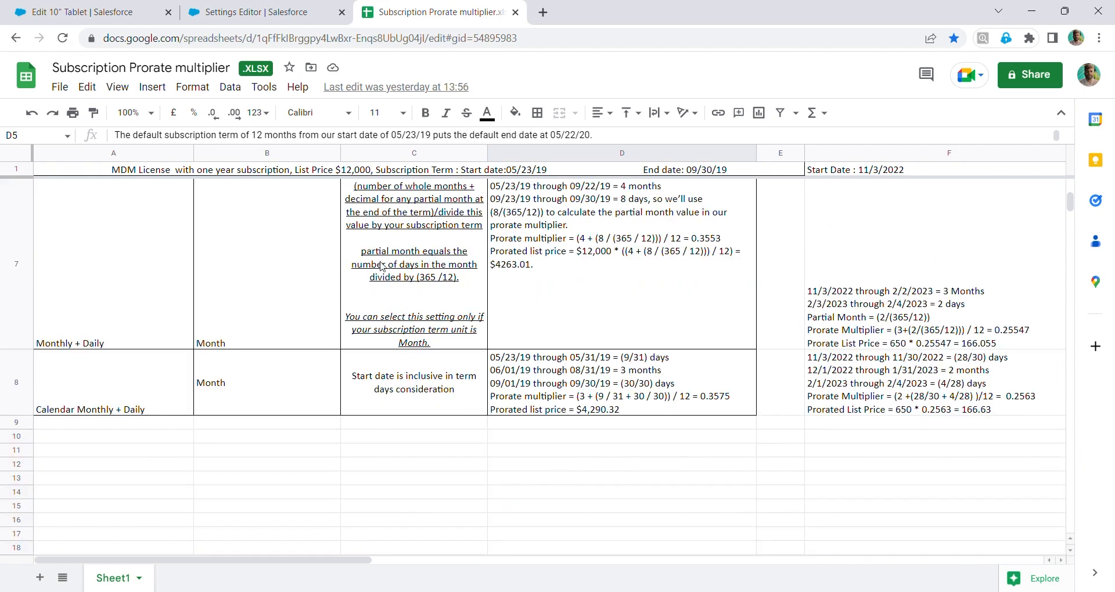
scroll(383, 290, up, 3)
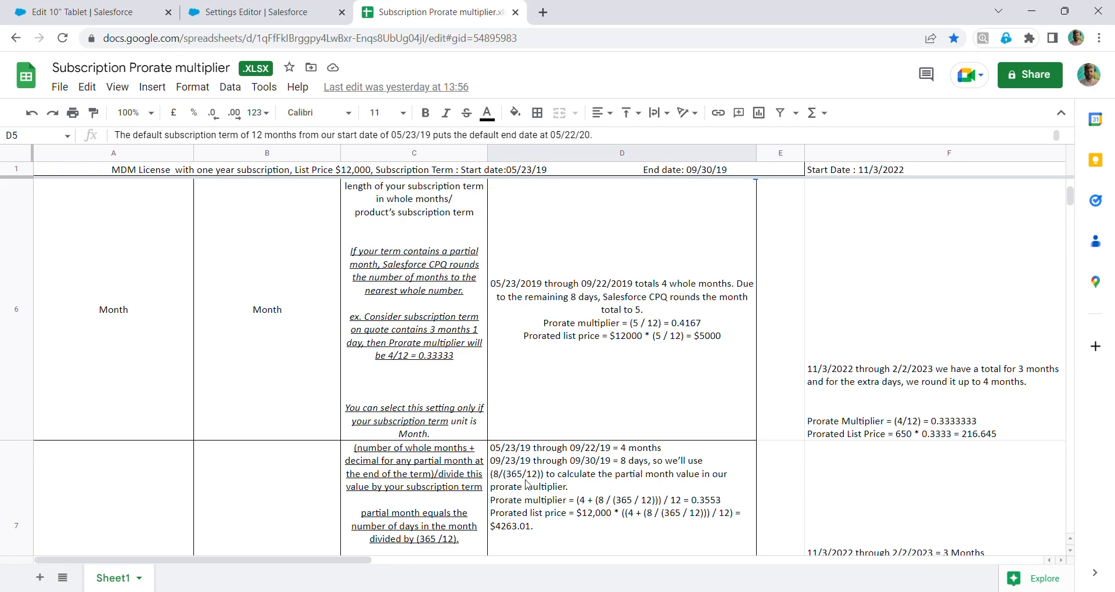
Examine the Monthly + Daily and Calendar Monthly + Daily prorate examples and their formulas in the spreadsheet
scroll(540, 480, down, 3)
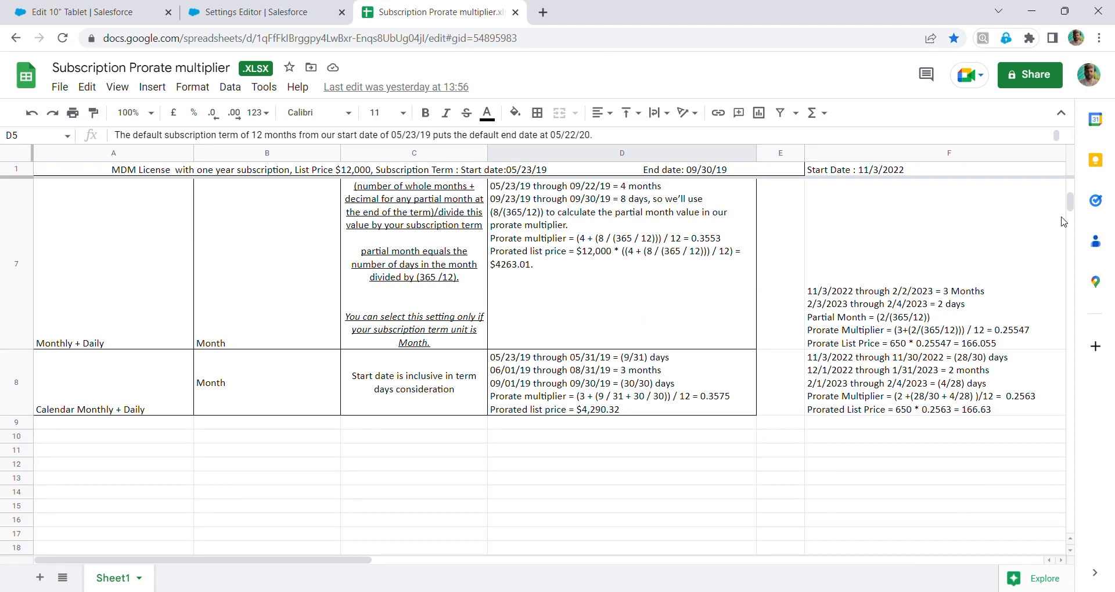
scroll(1075, 208, up, 3)
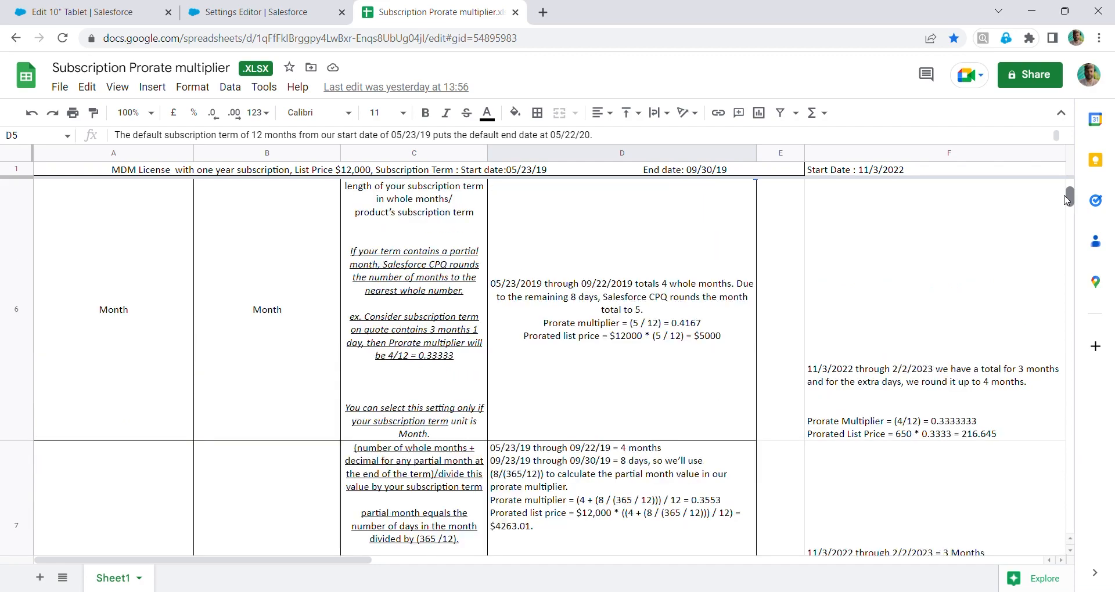
scroll(1077, 206, down, 3)
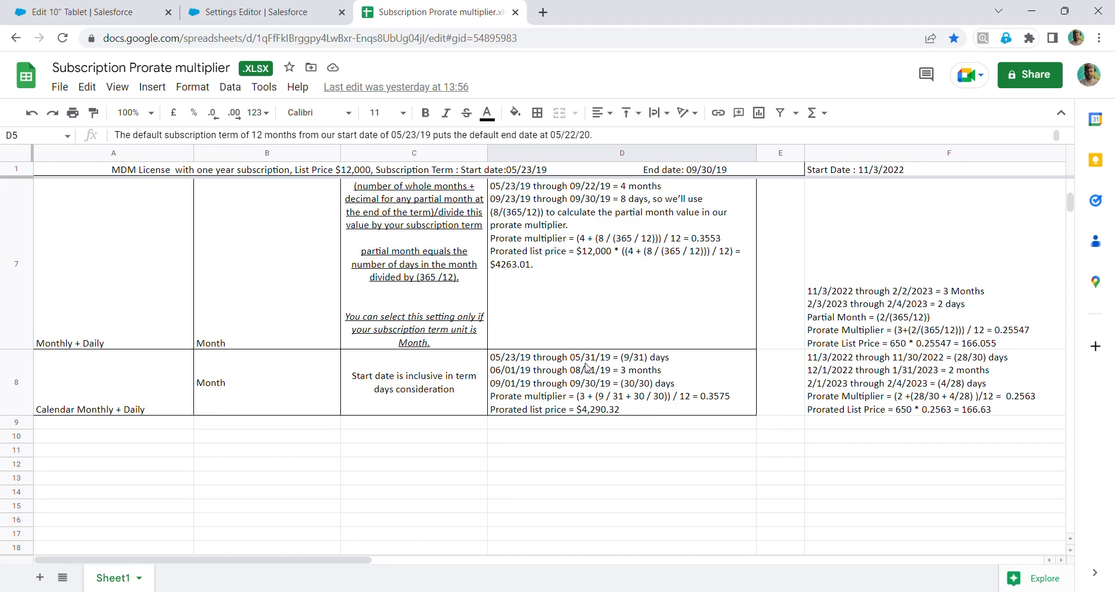
click(515, 362)
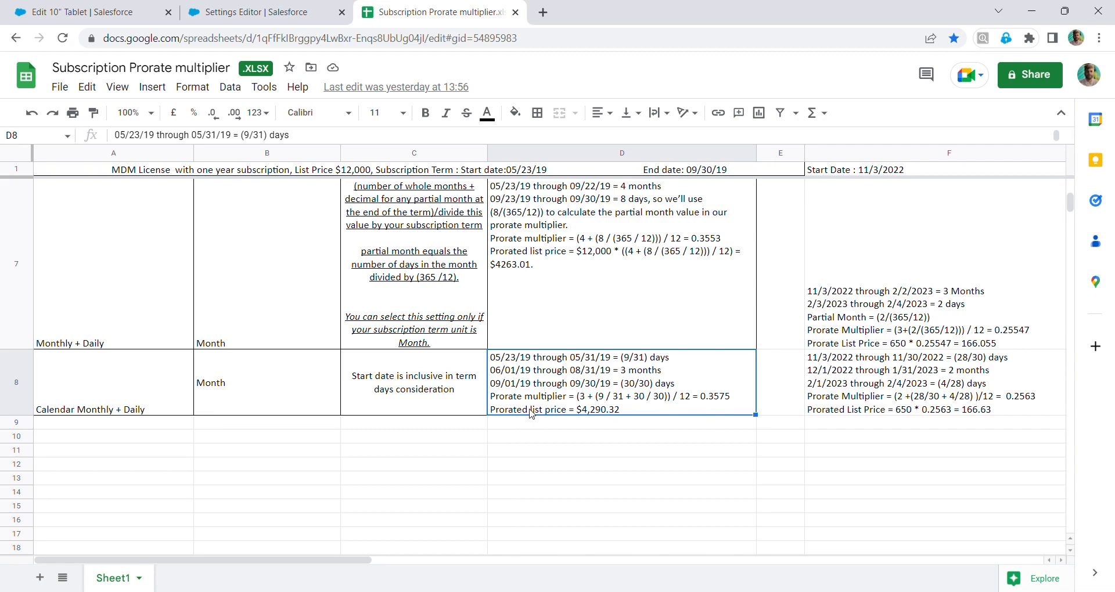
scroll(531, 413, up, 5)
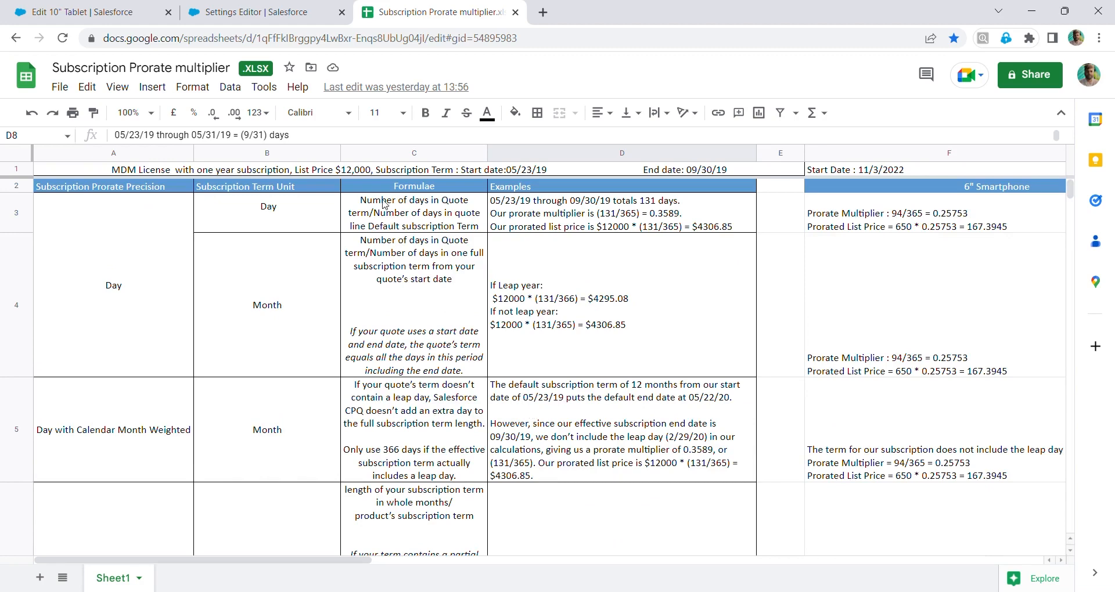
Compare the 10" Tablet product's subscription pricing fields with the Subscription Prorate Precision and Subscription Term Unit settings
click(3, 5)
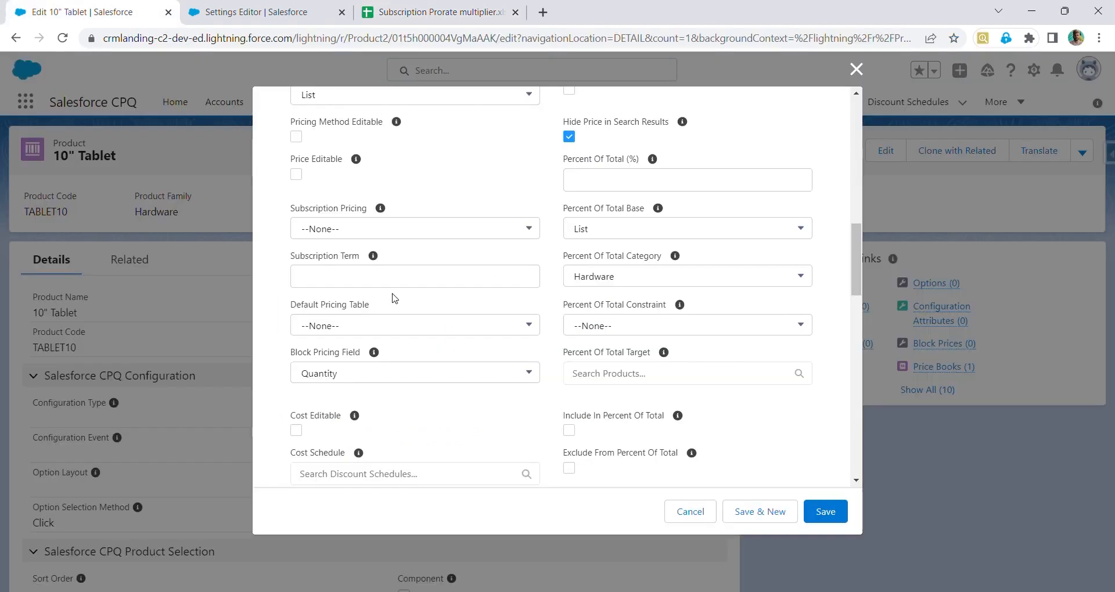
scroll(392, 297, up, 3)
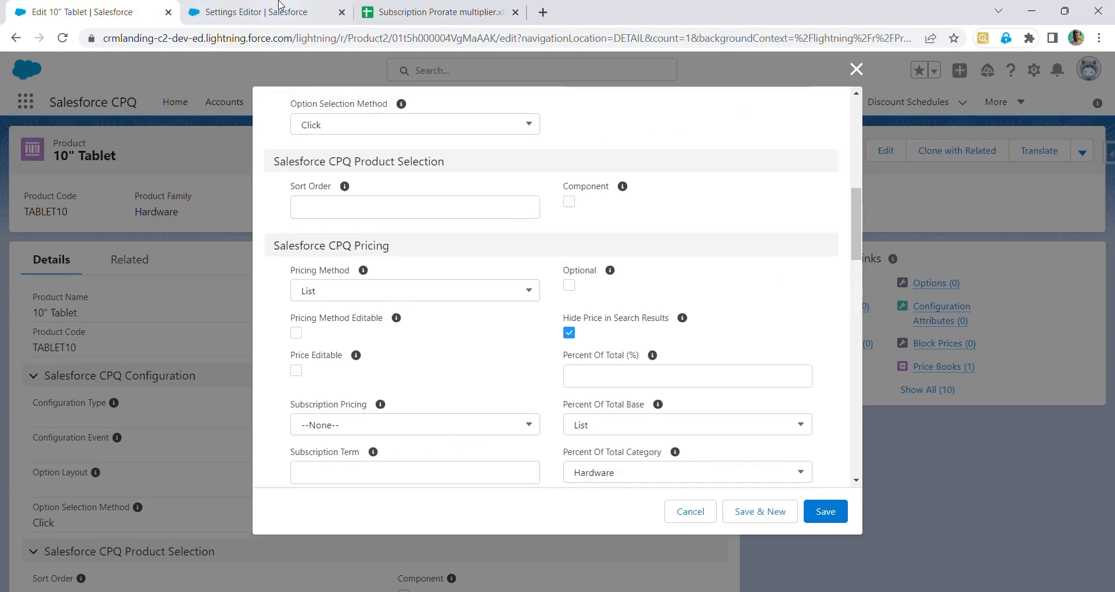
click(279, 6)
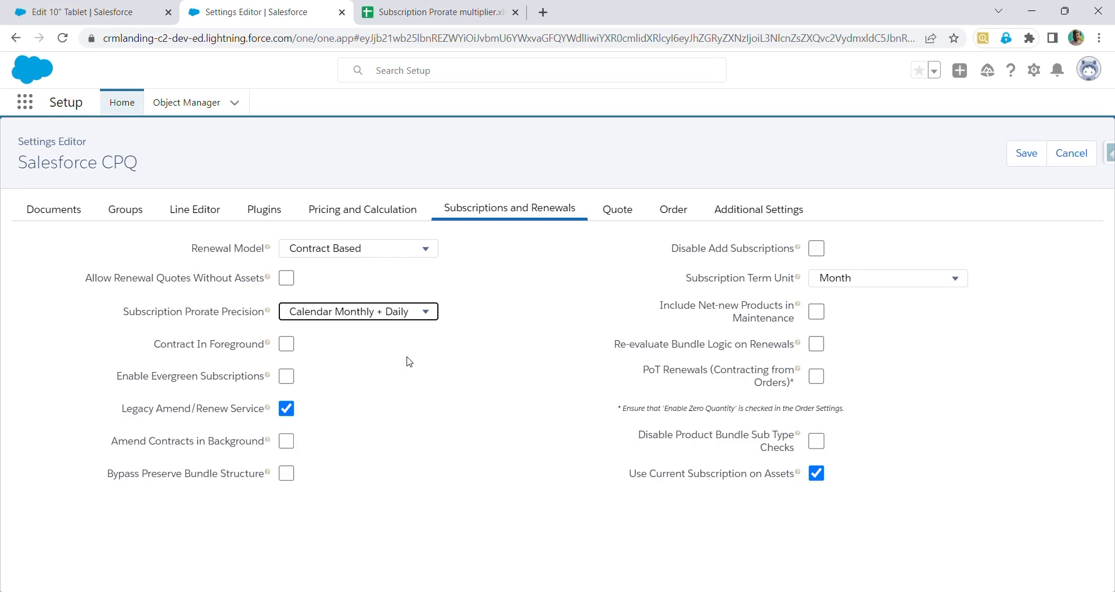
click(624, 288)
click(419, 7)
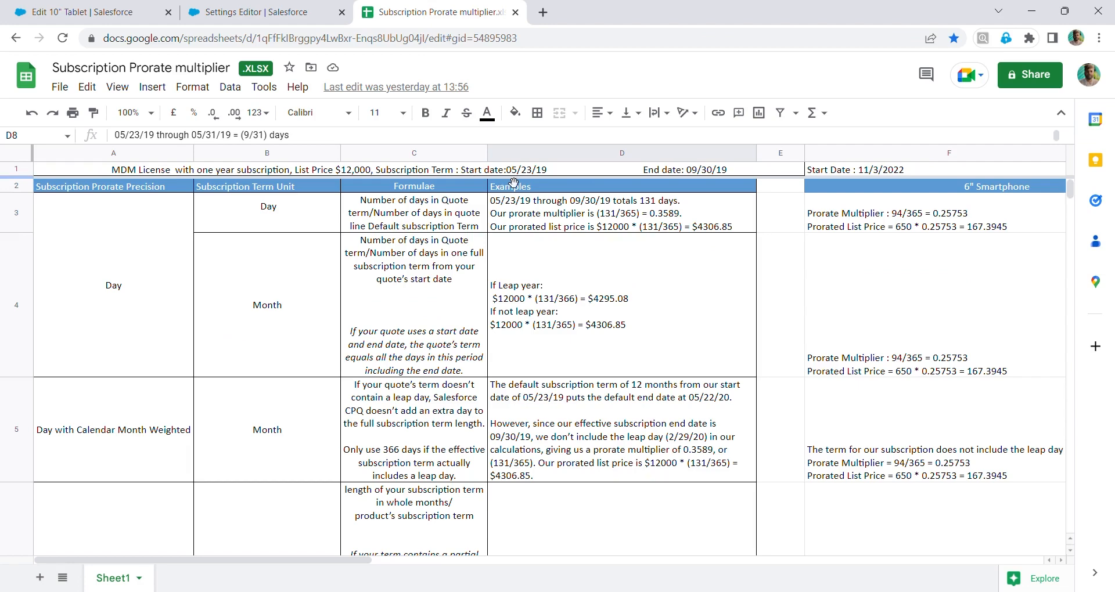
click(215, 10)
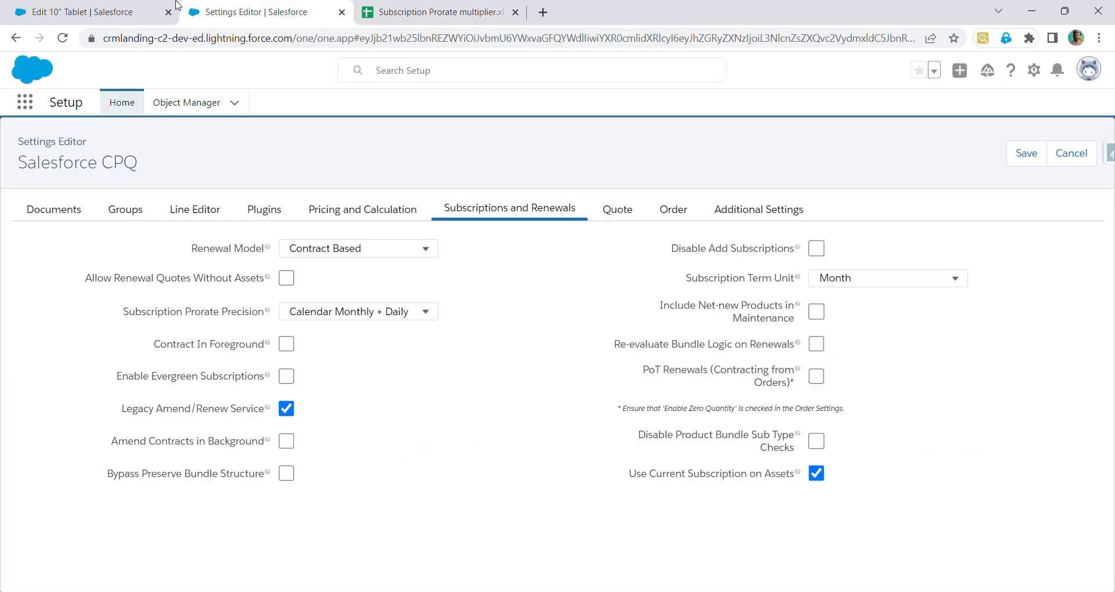
click(133, 6)
click(238, 15)
click(108, 6)
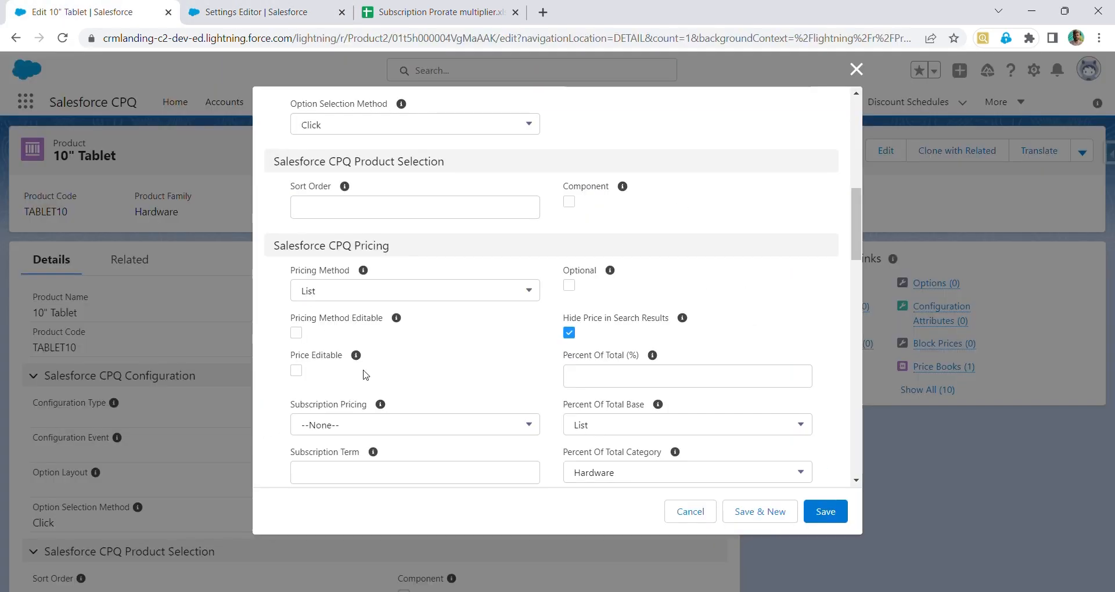
click(261, 8)
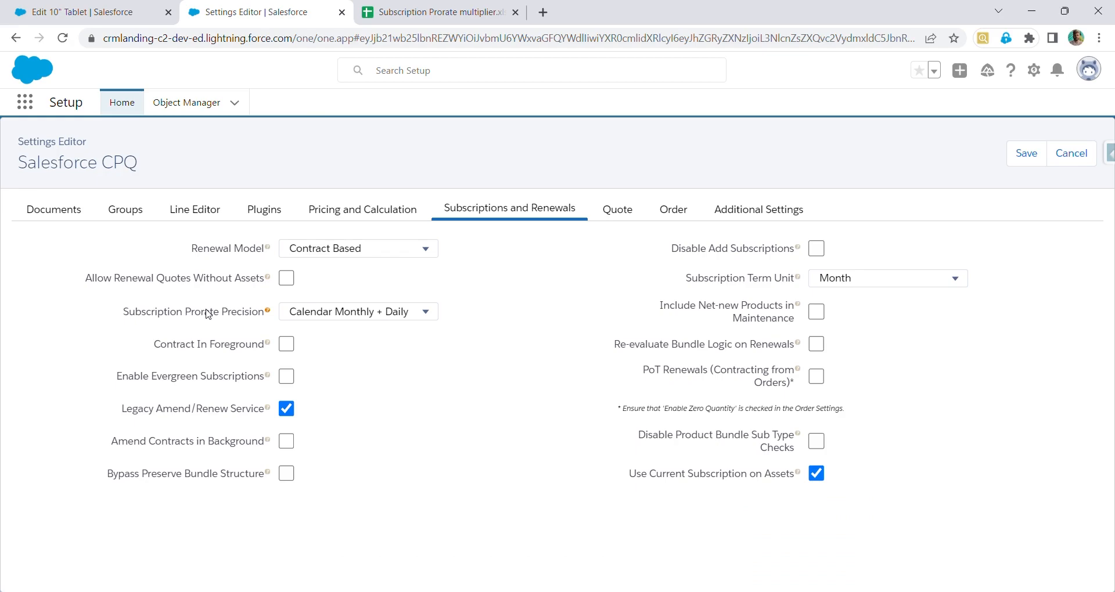
click(450, 6)
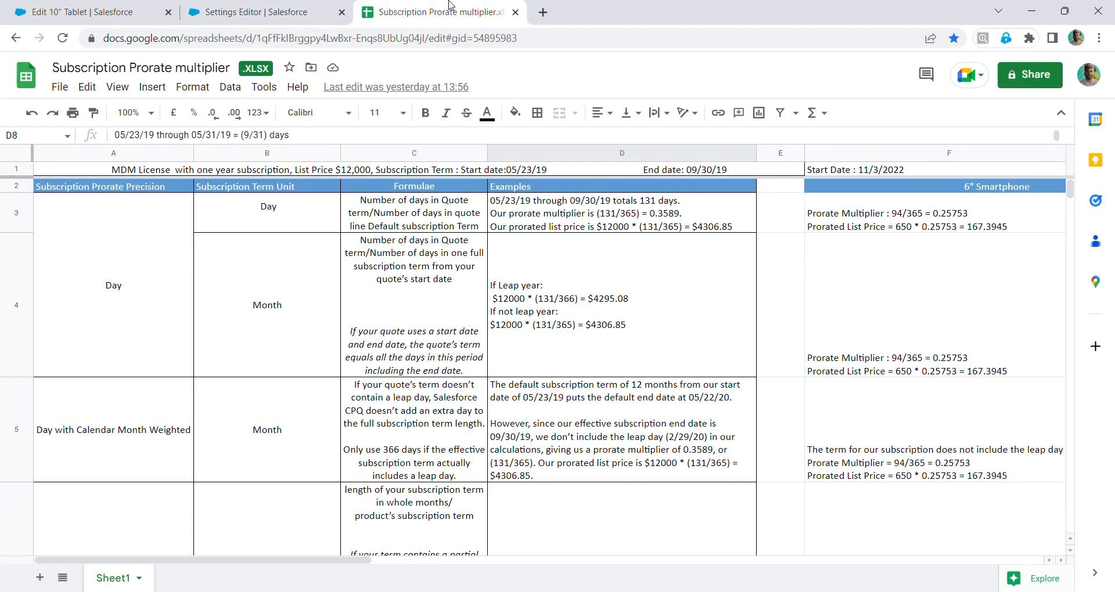
Re-read the spreadsheet's prorate multiplier calculations from the Day option through Calendar Monthly + Daily
scroll(508, 337, down, 3)
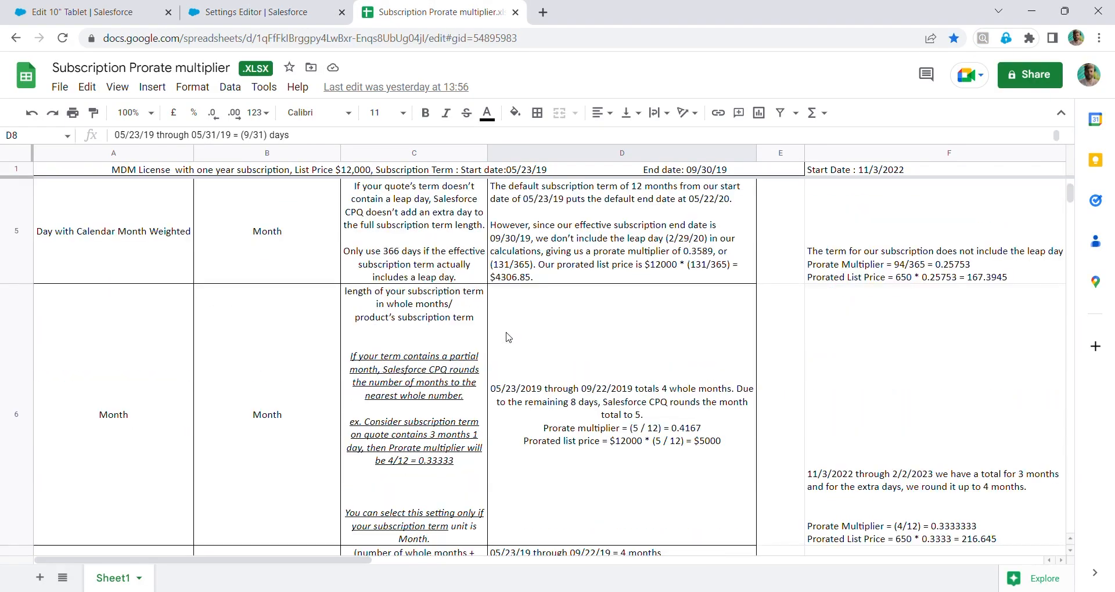
scroll(508, 336, up, 1)
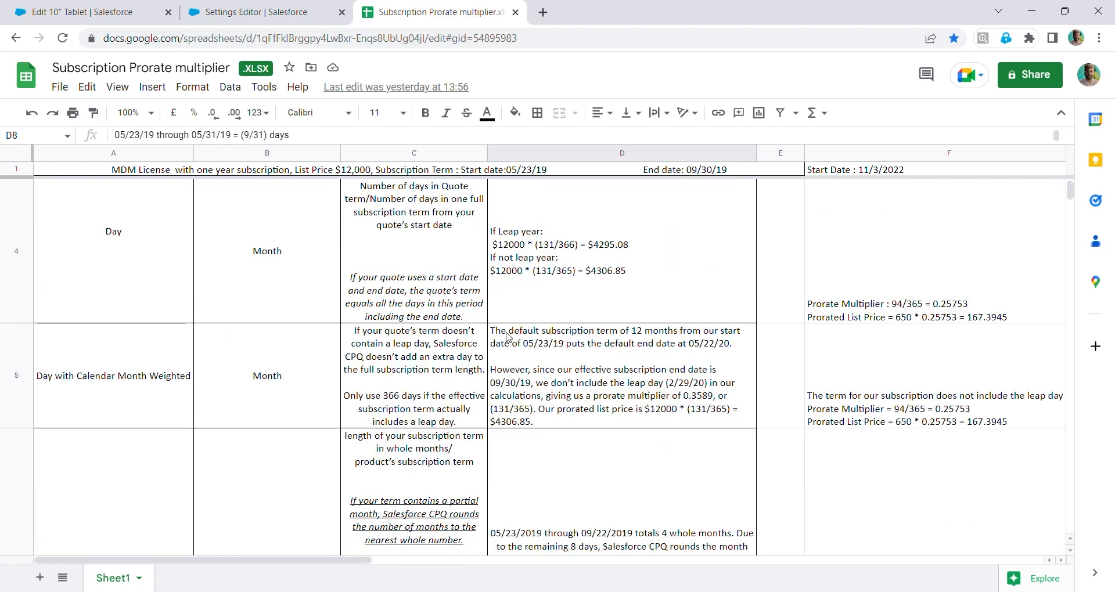
scroll(508, 337, up, 1)
scroll(508, 337, up, 1)
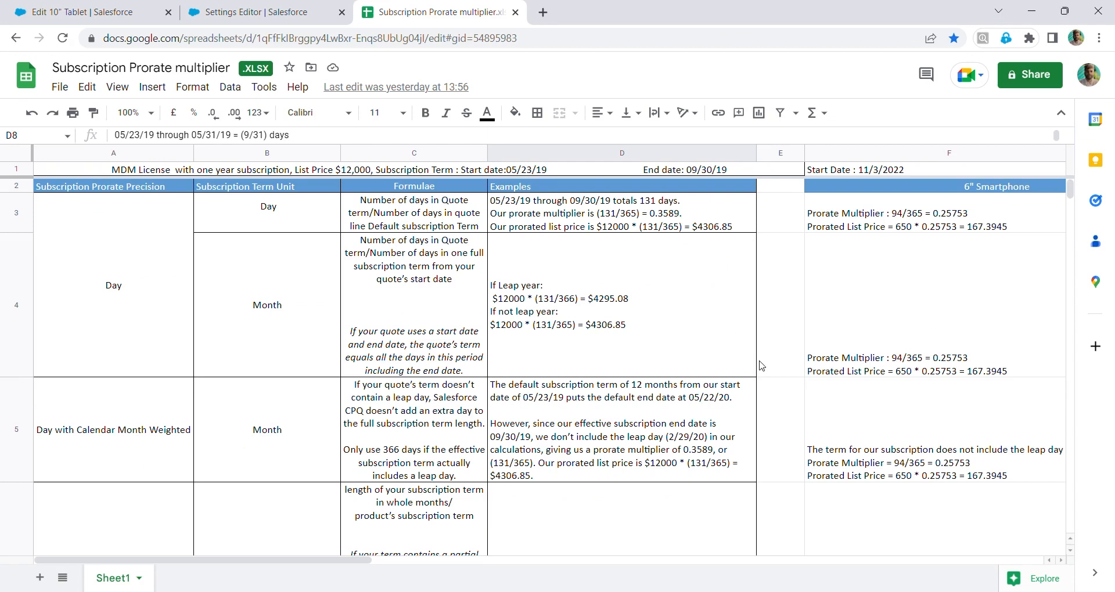
scroll(761, 365, down, 3)
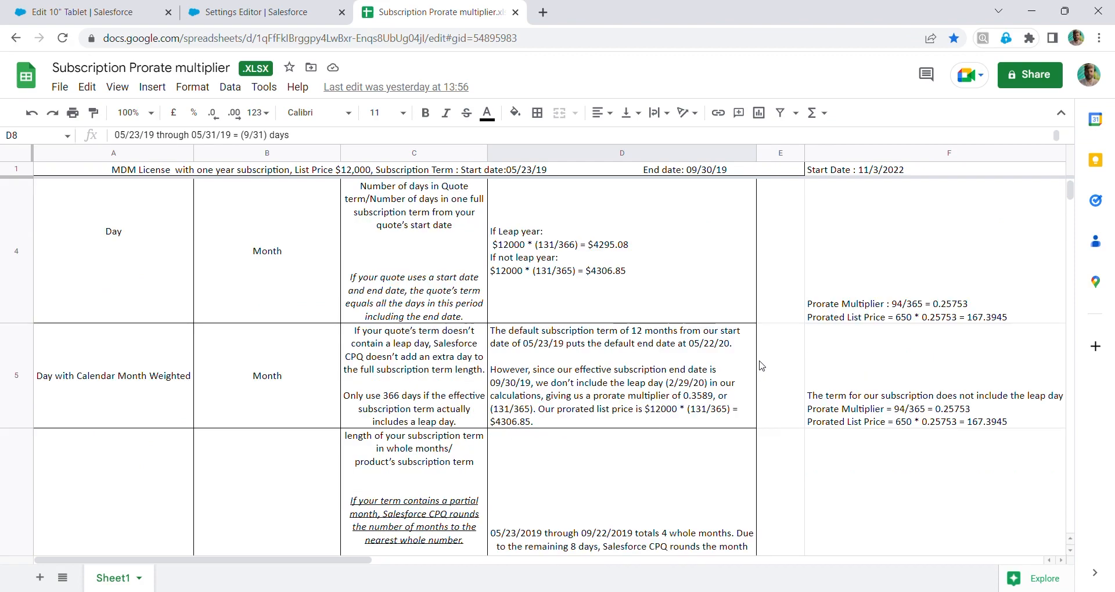
scroll(761, 366, down, 3)
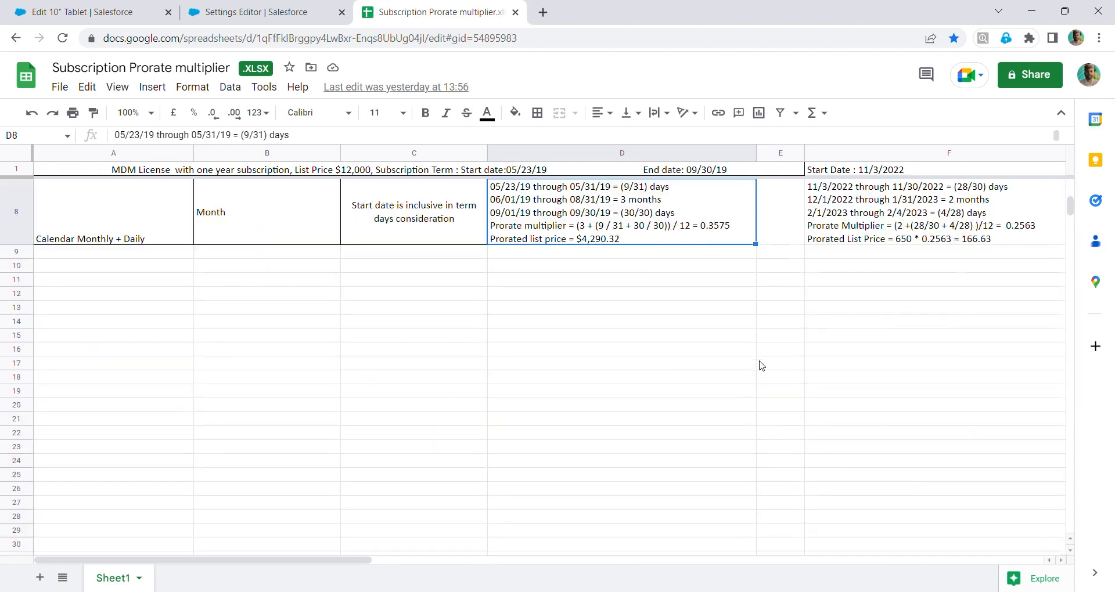
scroll(762, 366, up, 3)
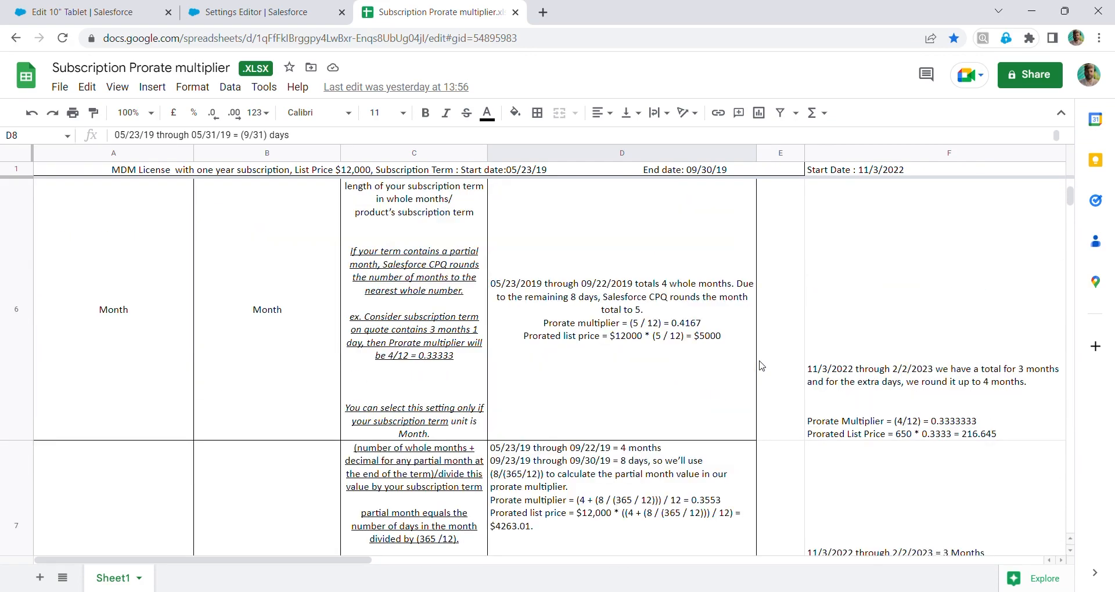
scroll(761, 366, down, 2)
scroll(761, 365, up, 5)
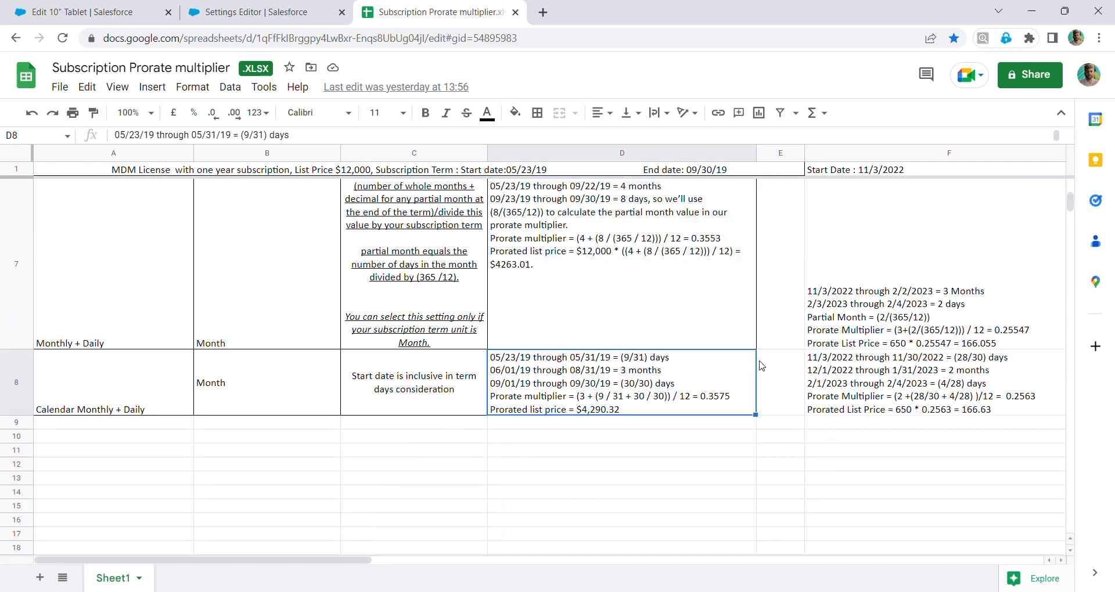